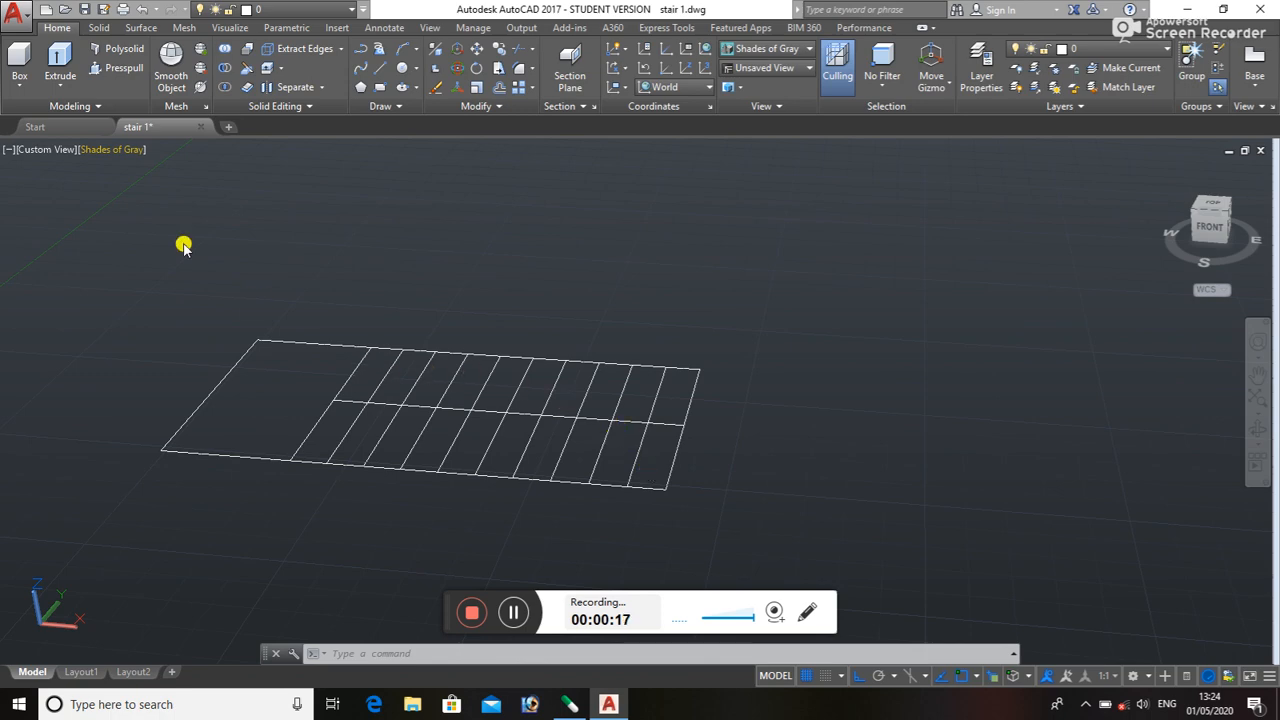
- Draw a 7-inch-high box over the first tread rectangle of the near flight, at the end opposite the landing
{"action": "left_click", "coordinate": [20, 66]}
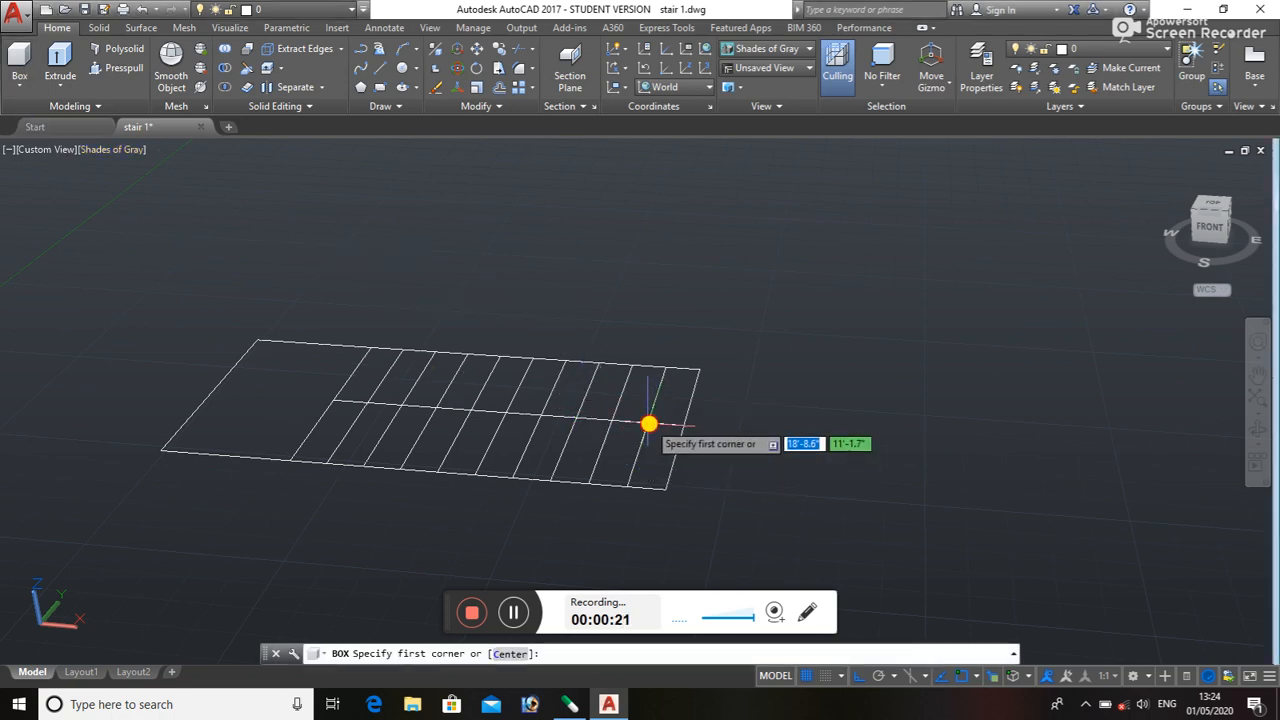
{"action": "left_click", "coordinate": [651, 426]}
{"action": "left_click", "coordinate": [666, 489]}
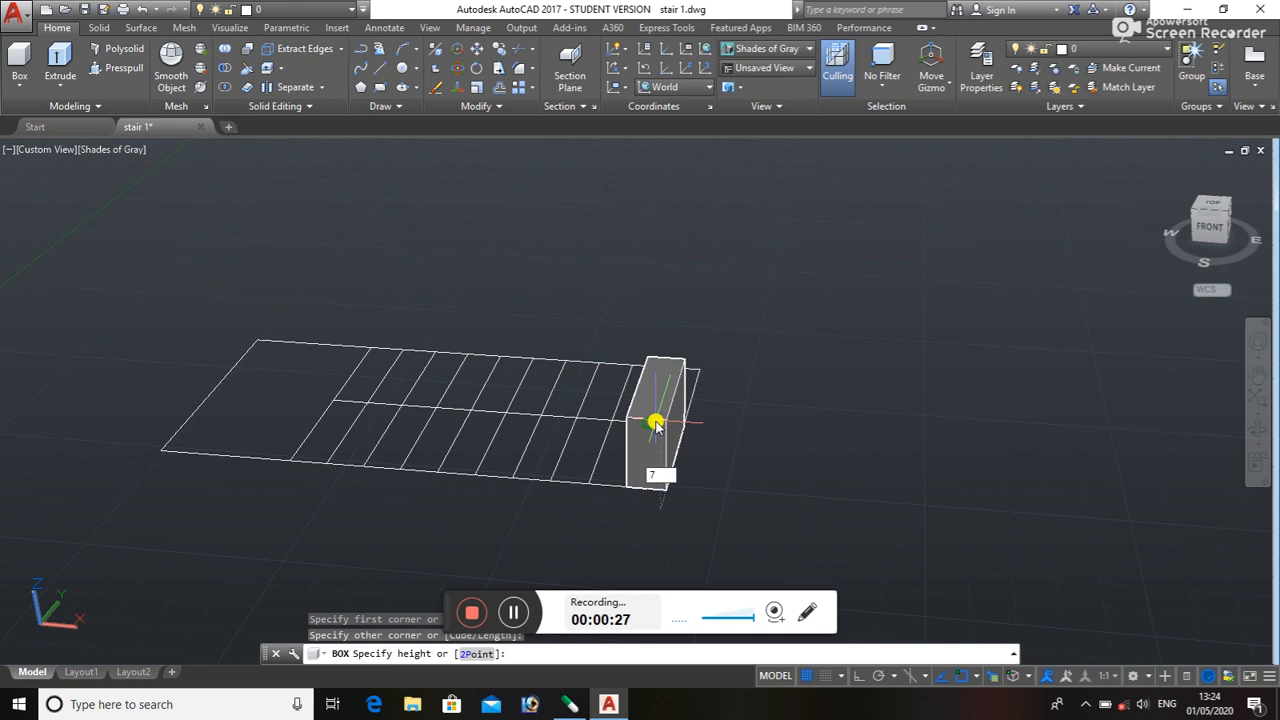
{"action": "key", "text": "Return"}
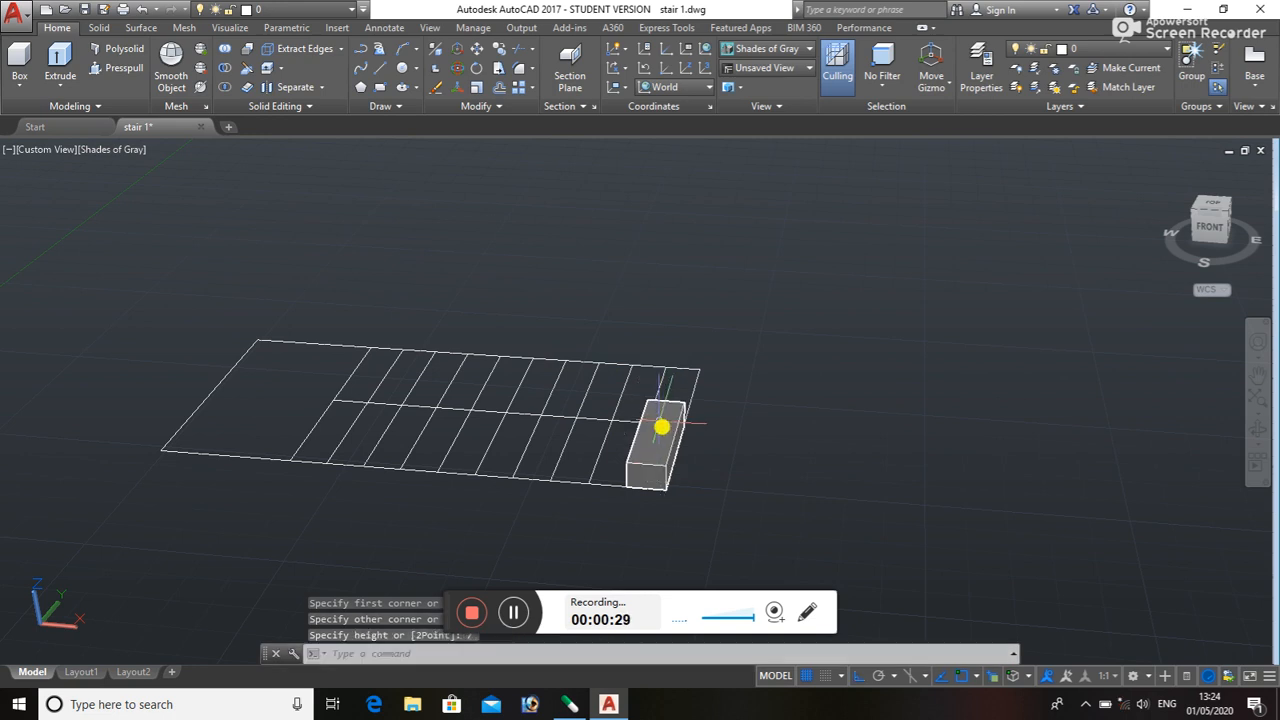
- Copy the step box eight times up the flight from its lower front corner, placing each copy at the previous step's upper back corner
{"action": "left_click", "coordinate": [663, 444]}
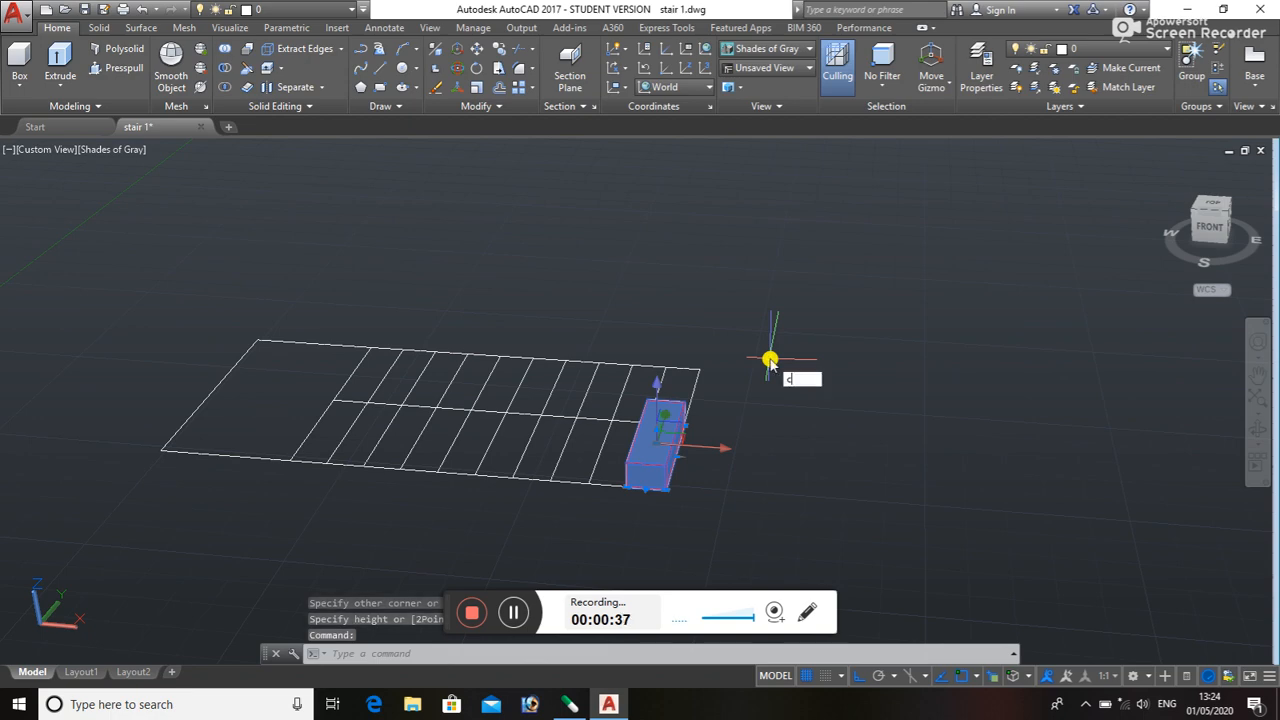
{"action": "type", "text": "o"}
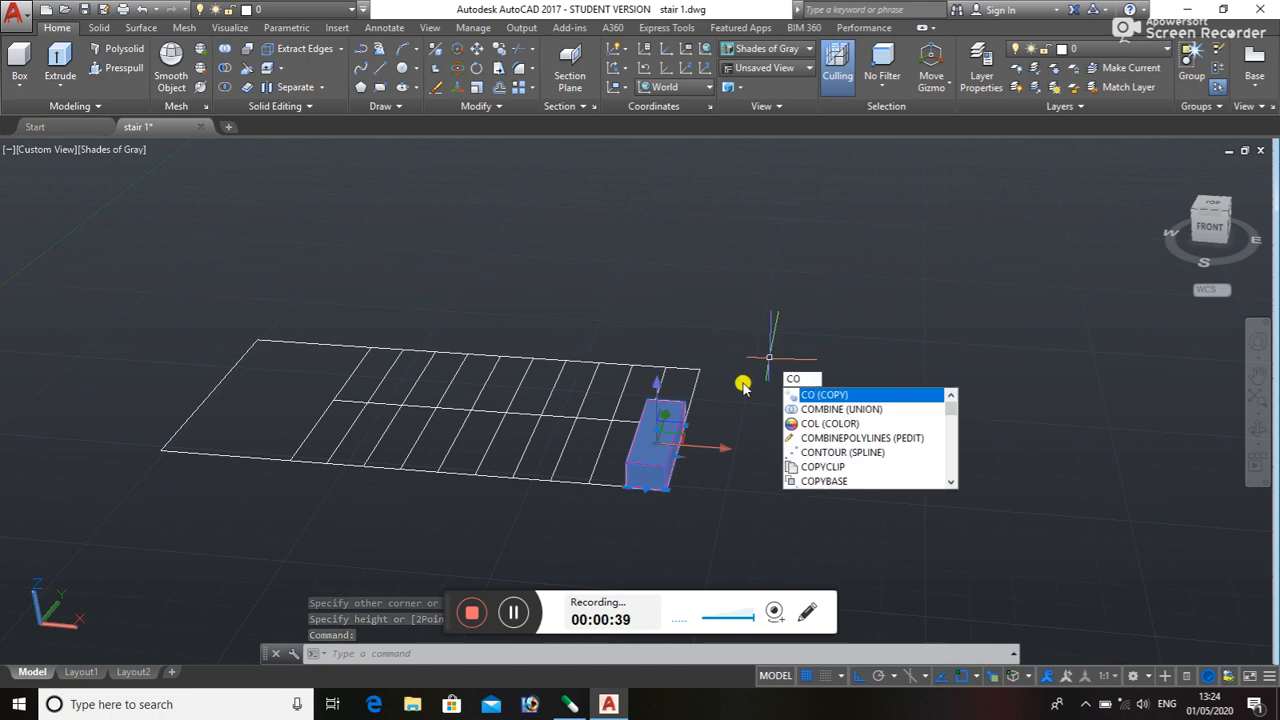
{"action": "key", "text": "Return"}
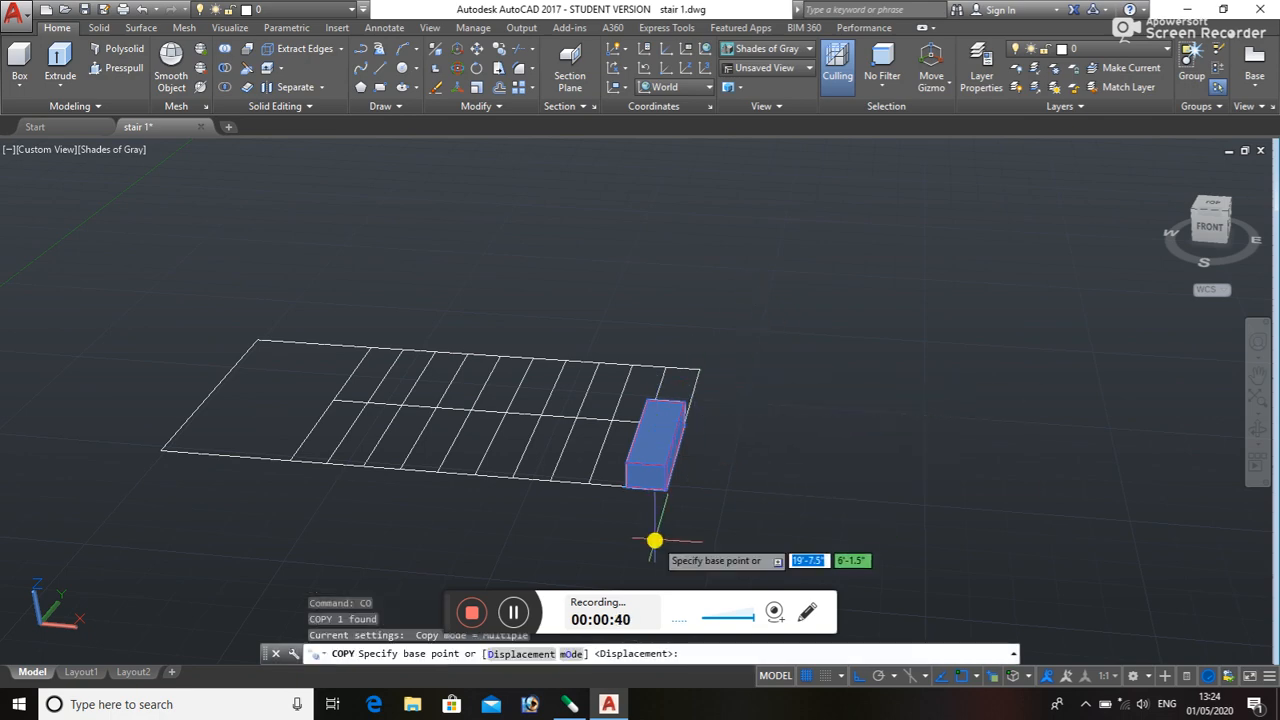
{"action": "scroll", "coordinate": [655, 535], "scroll_direction": "up", "scroll_amount": 2}
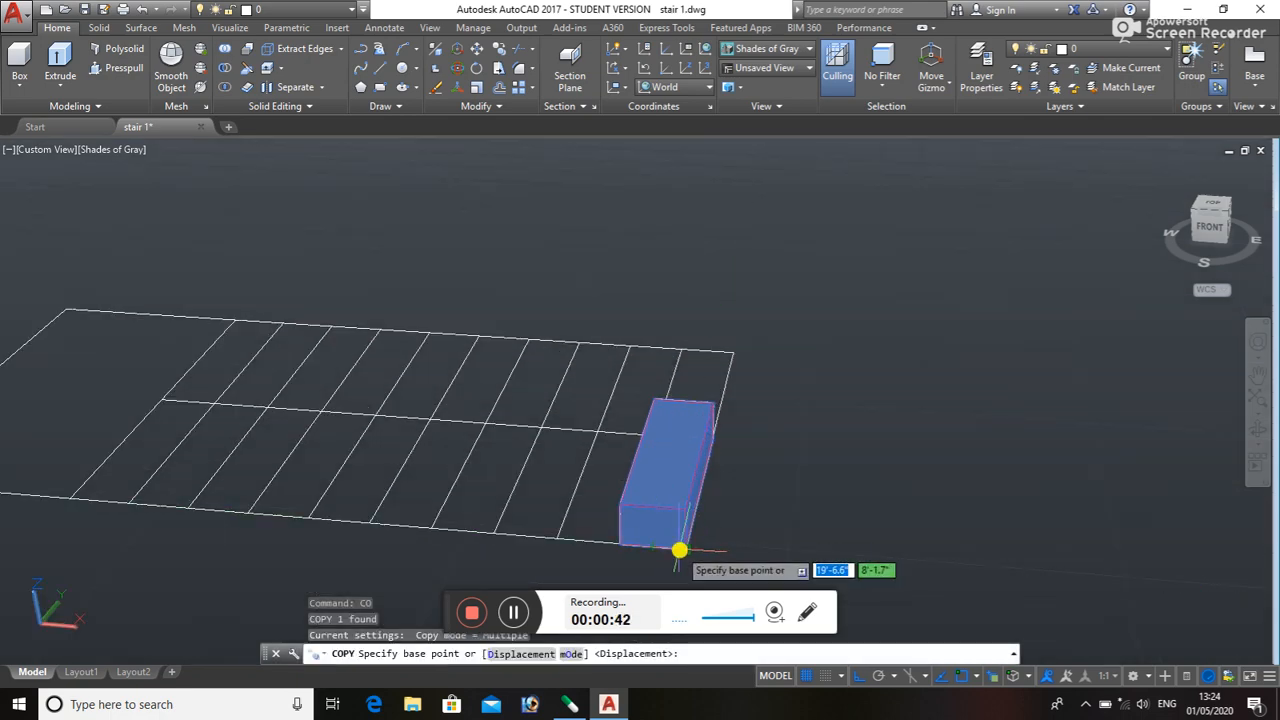
{"action": "left_click", "coordinate": [686, 550]}
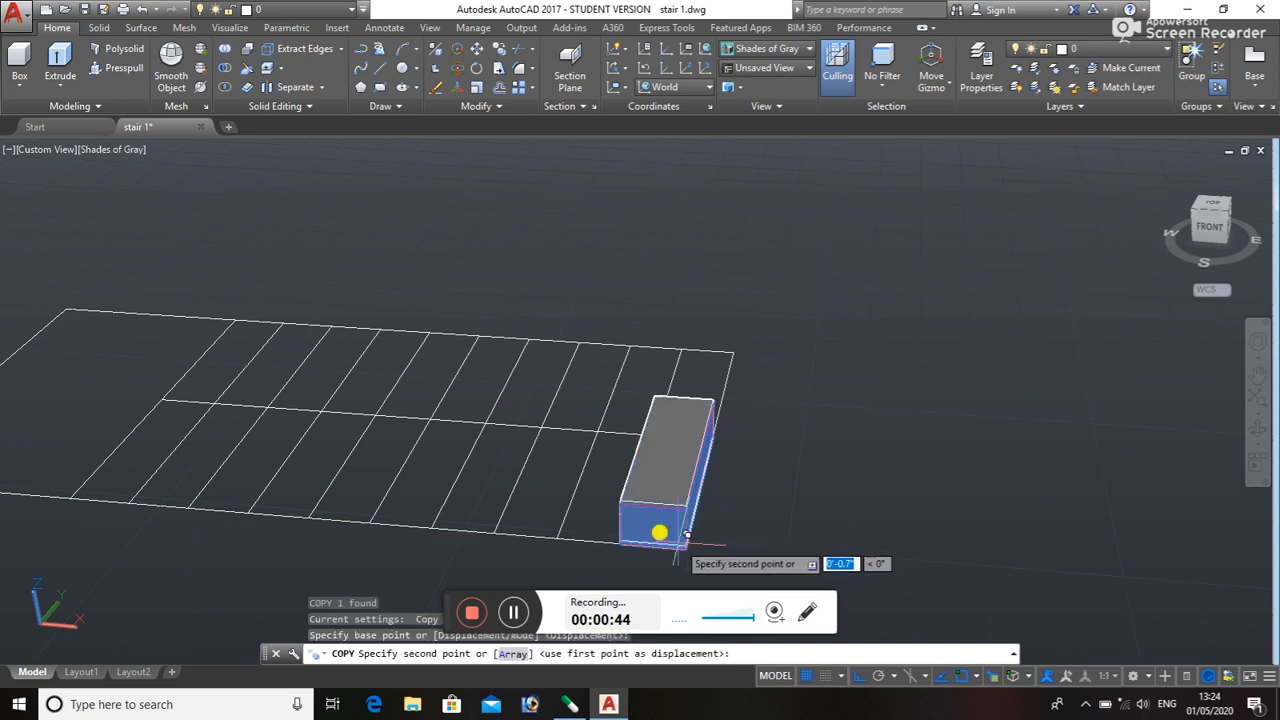
{"action": "left_click", "coordinate": [616, 504]}
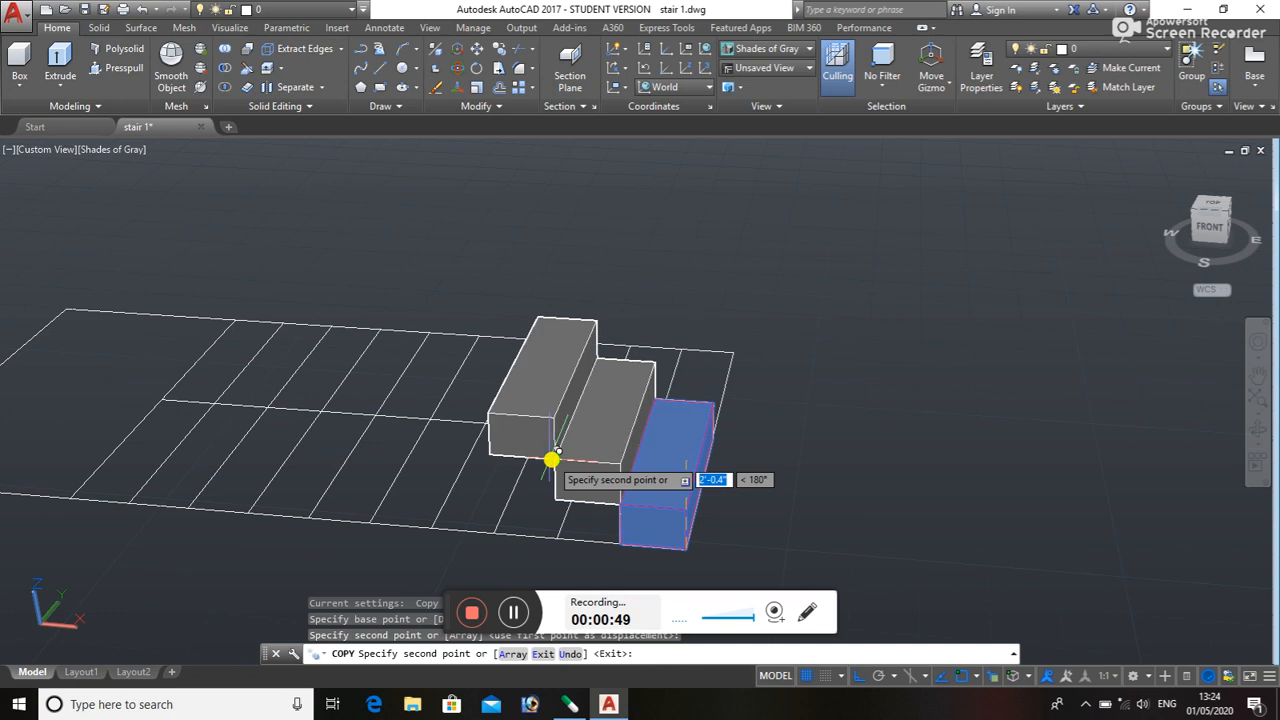
{"action": "left_click", "coordinate": [491, 417]}
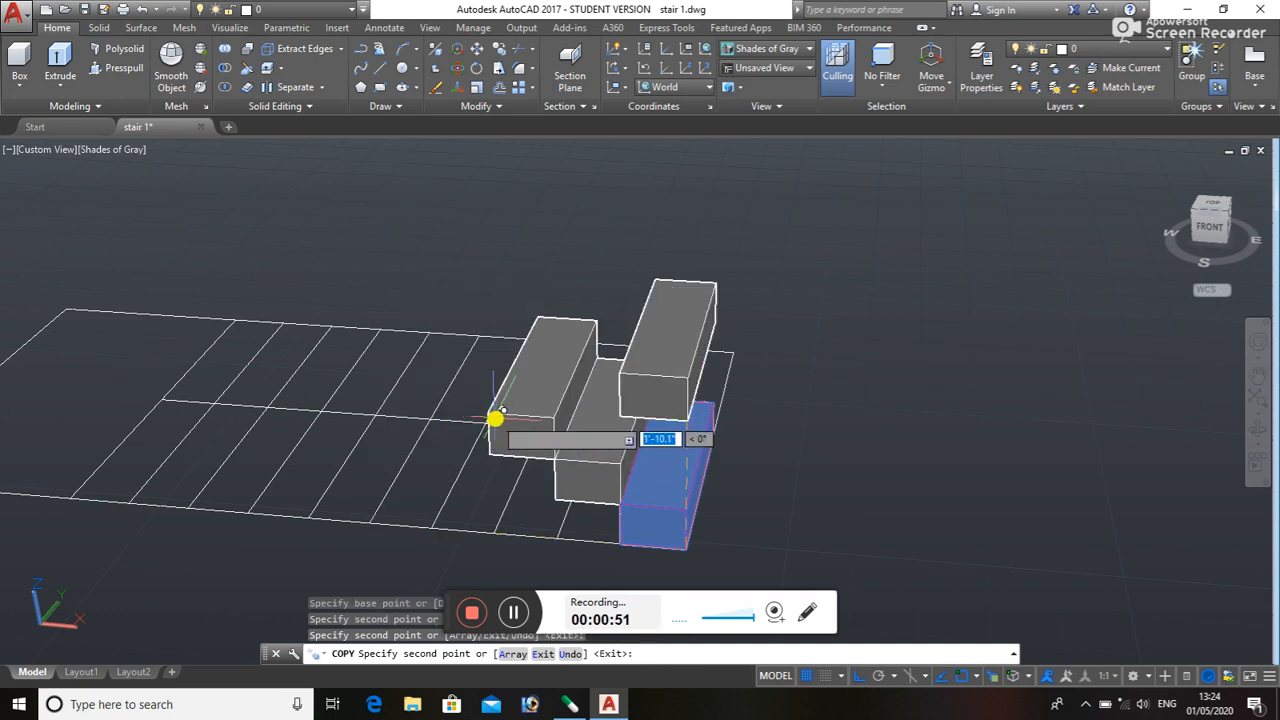
{"action": "left_click", "coordinate": [488, 414]}
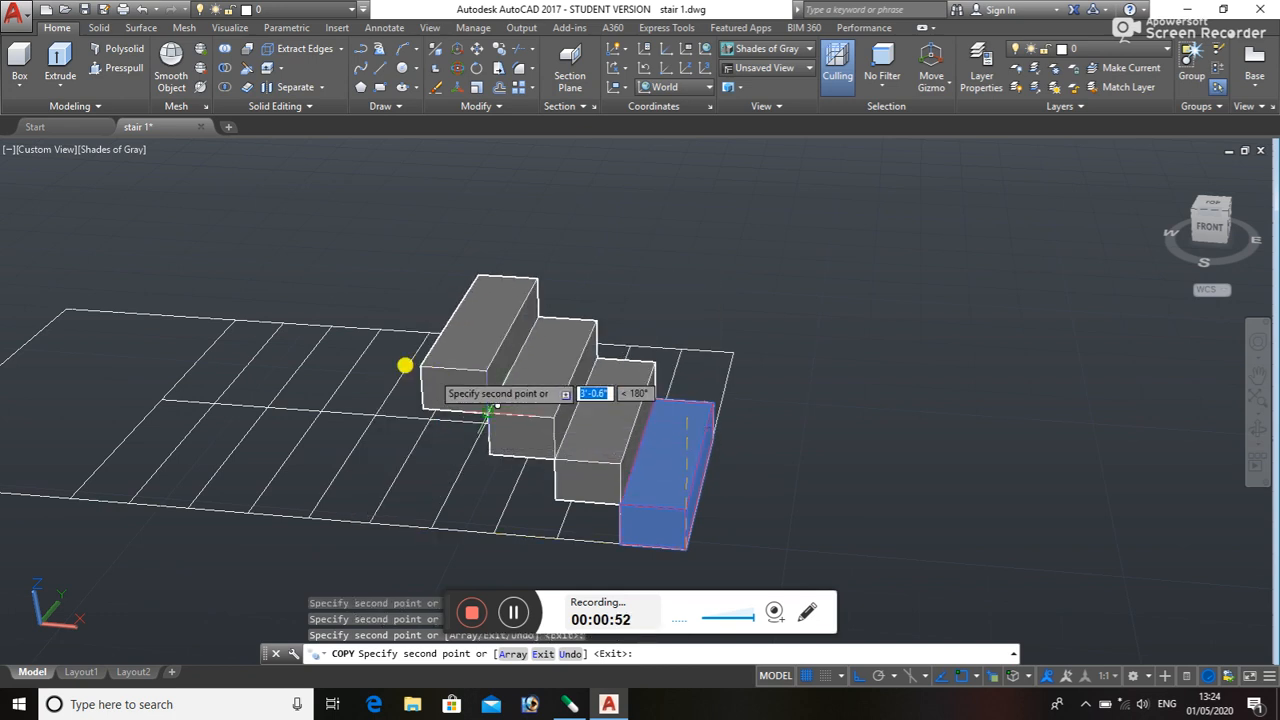
{"action": "left_click", "coordinate": [421, 368]}
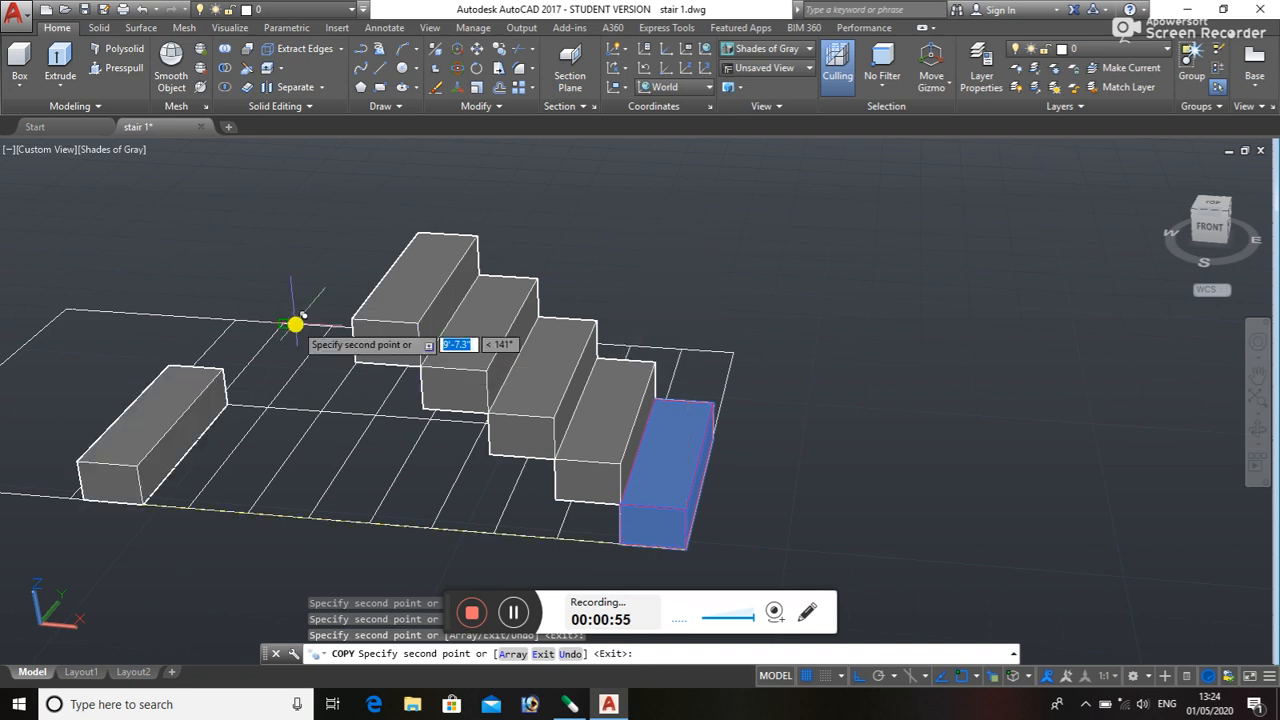
{"action": "left_click", "coordinate": [345, 321]}
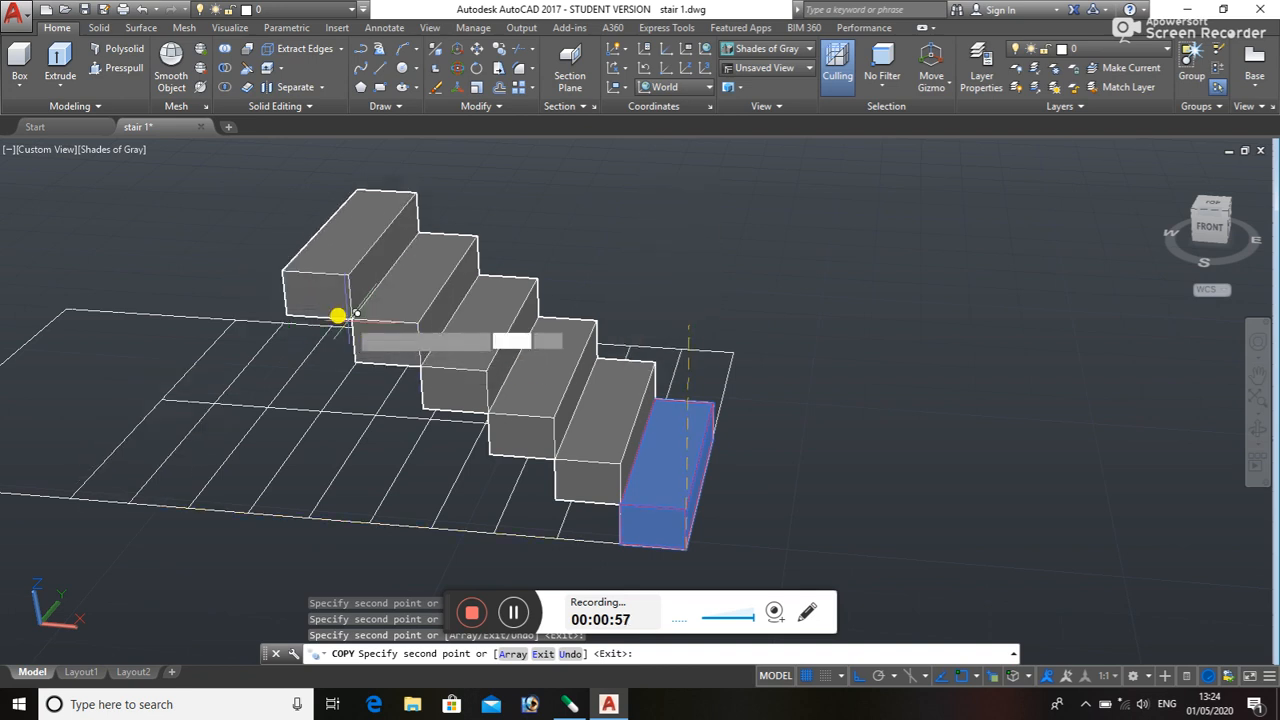
{"action": "left_click", "coordinate": [278, 288]}
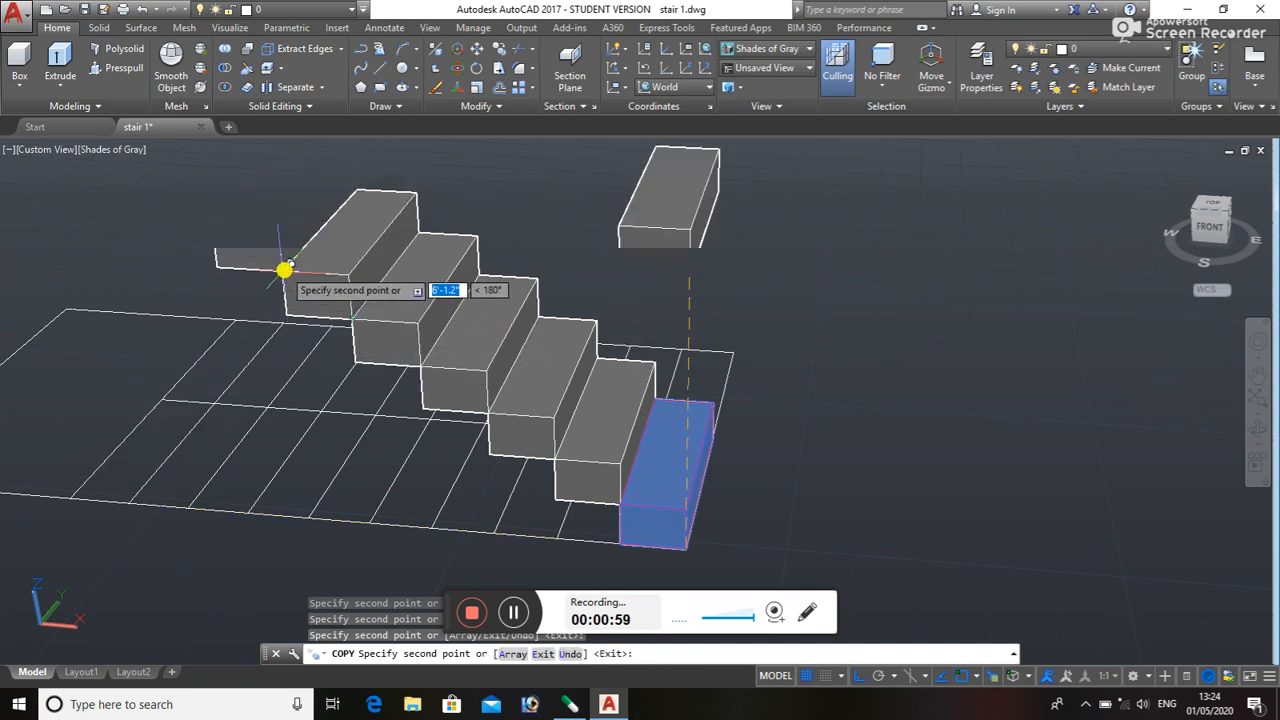
{"action": "left_click", "coordinate": [210, 219]}
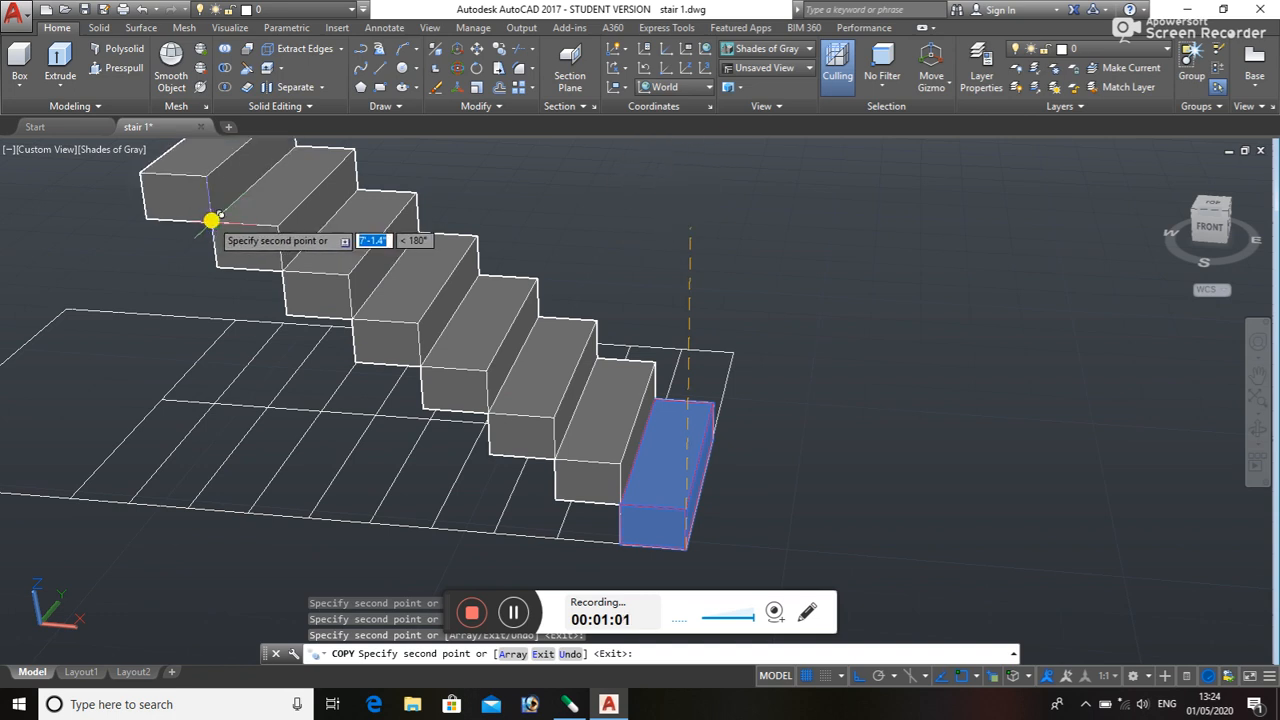
{"action": "scroll", "coordinate": [205, 250], "scroll_direction": "down", "scroll_amount": 3}
{"action": "scroll", "coordinate": [312, 288], "scroll_direction": "up", "scroll_amount": 3}
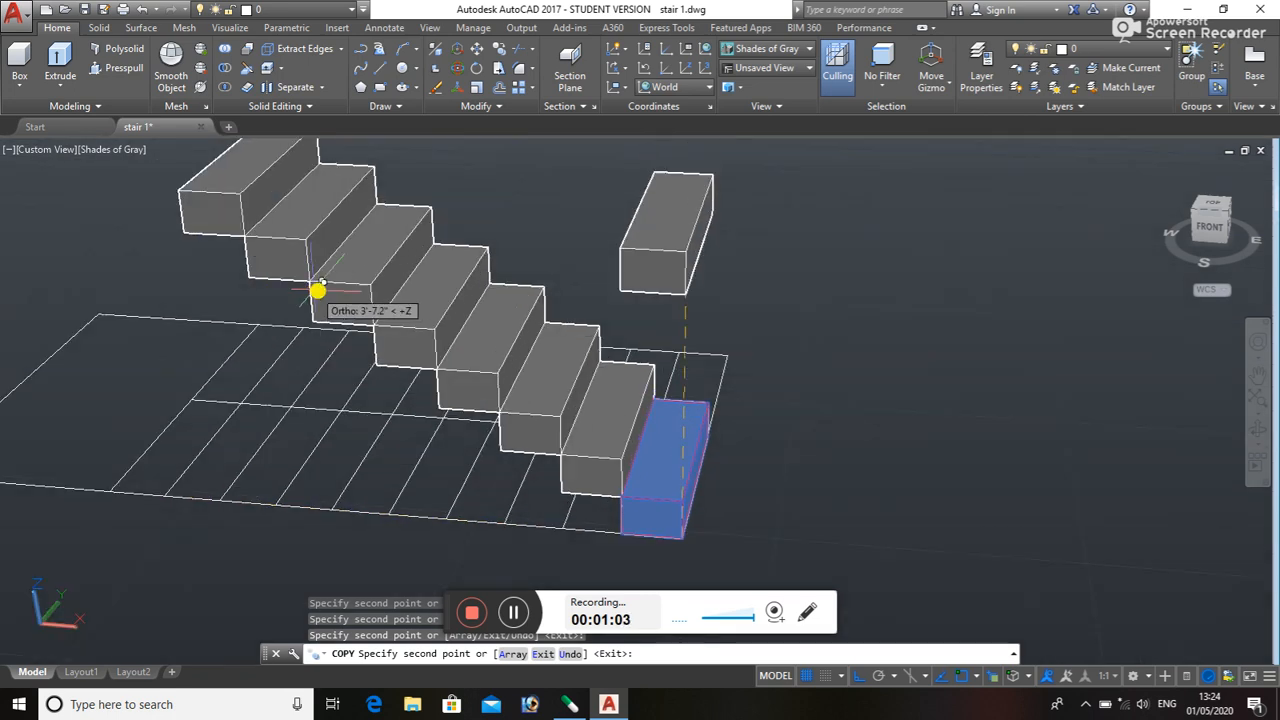
{"action": "left_click", "coordinate": [180, 190]}
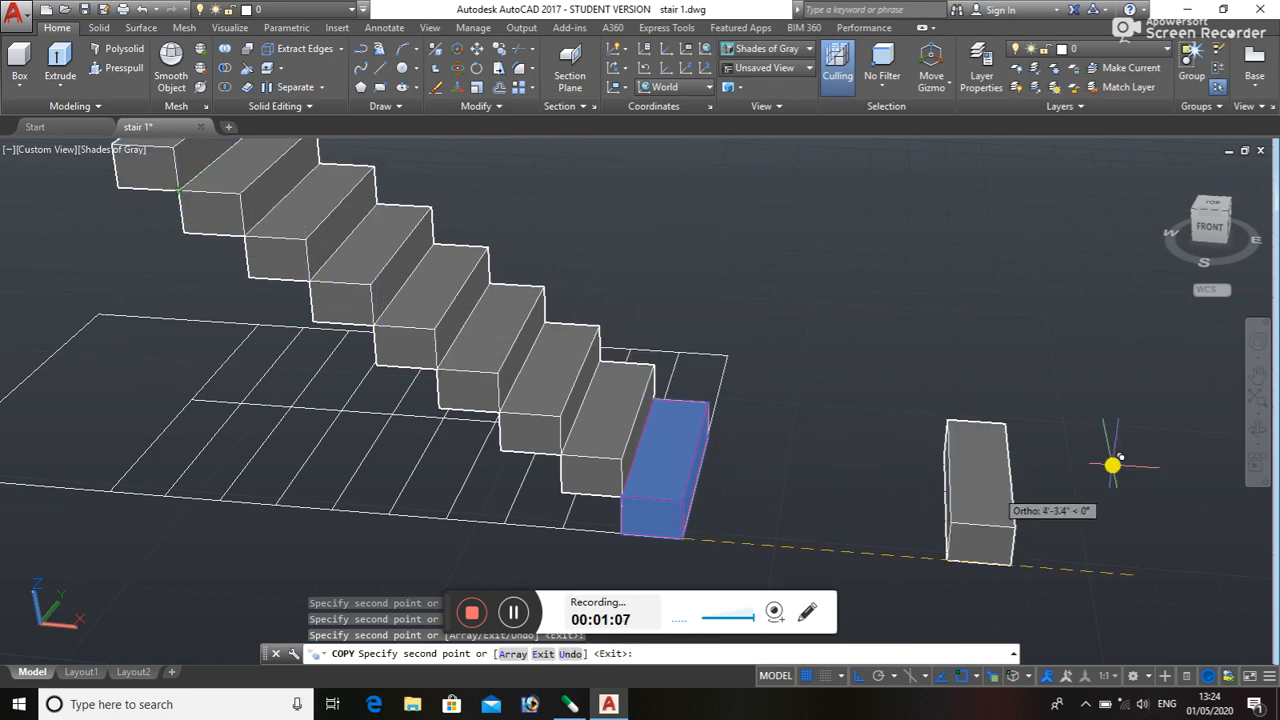
{"action": "key", "text": "Escape"}
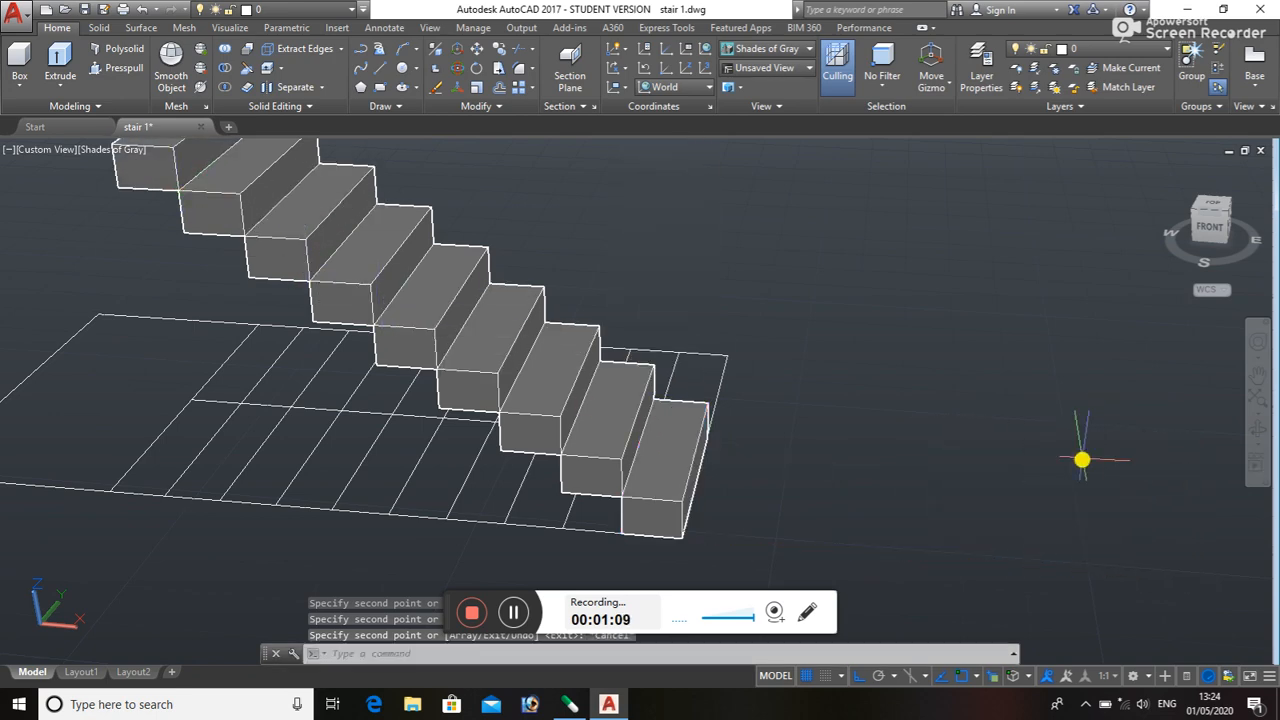
- Copy the topmost step once more, placing its lower front corner at the upper back corner of the existing top step
{"action": "left_click", "coordinate": [1258, 430]}
{"action": "left_click_drag", "start_coordinate": [1019, 432], "coordinate": [697, 512]}
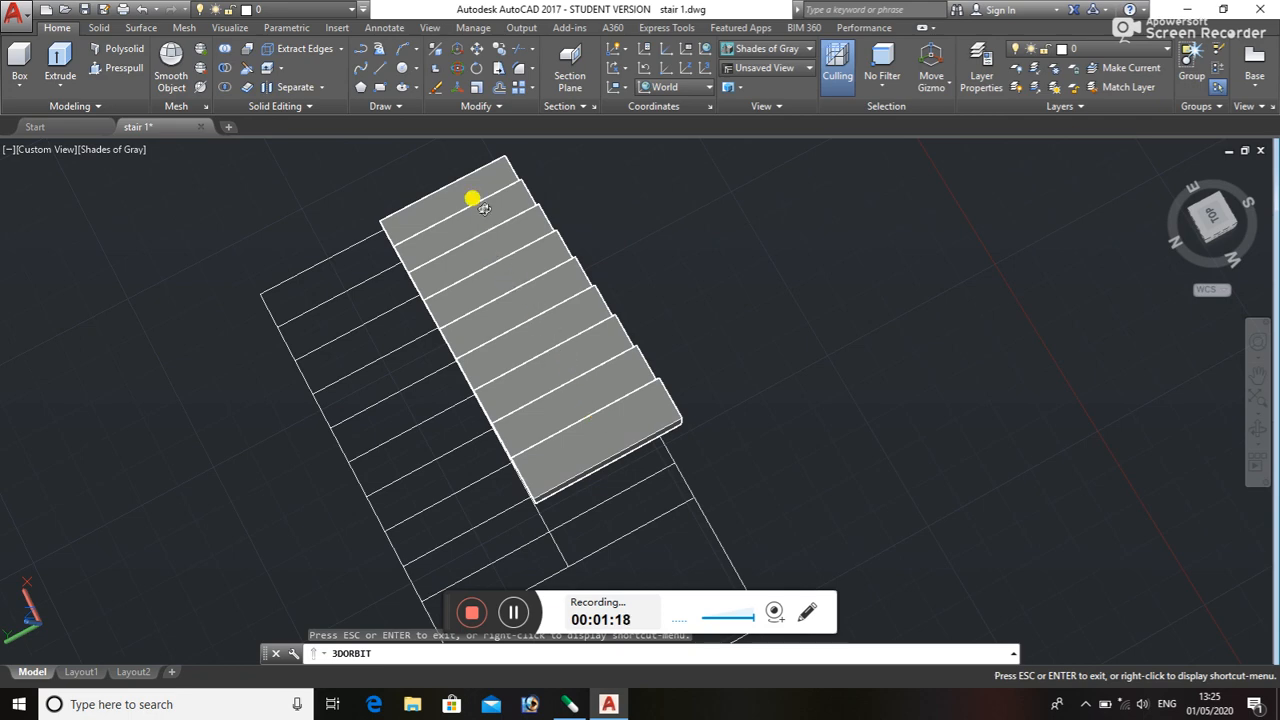
{"action": "left_click_drag", "start_coordinate": [845, 481], "coordinate": [625, 444]}
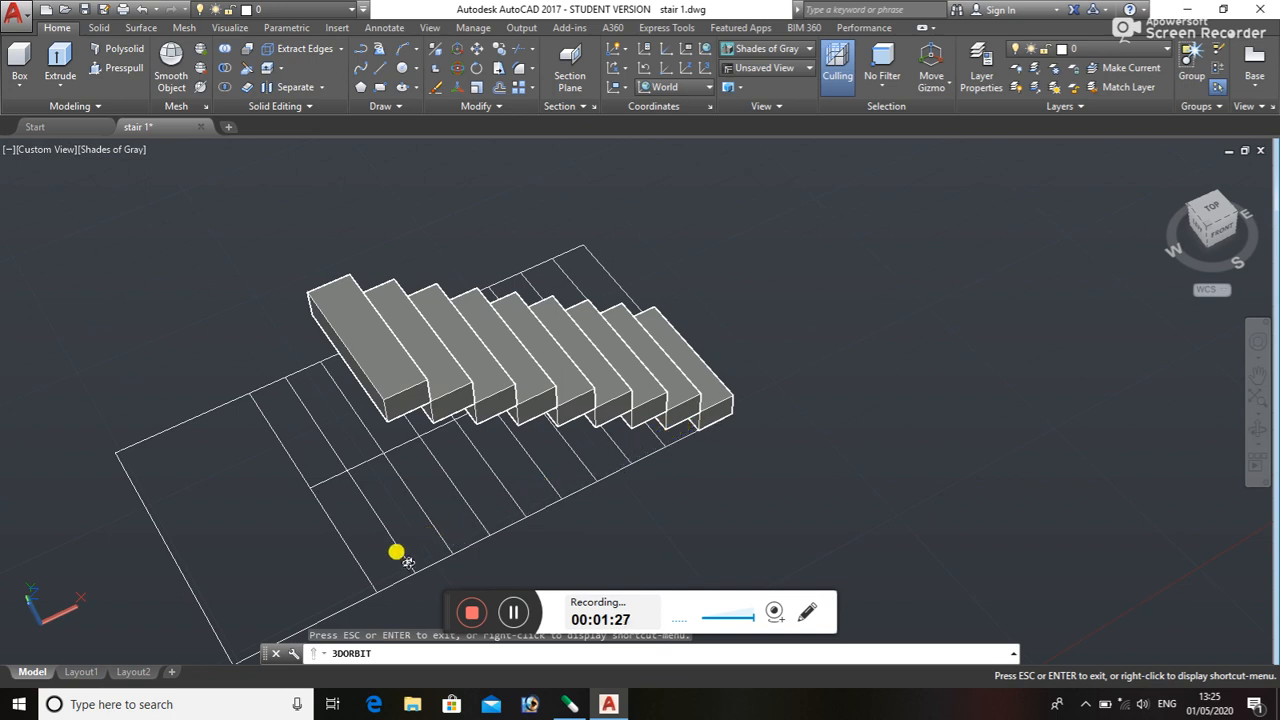
{"action": "key", "text": "Escape"}
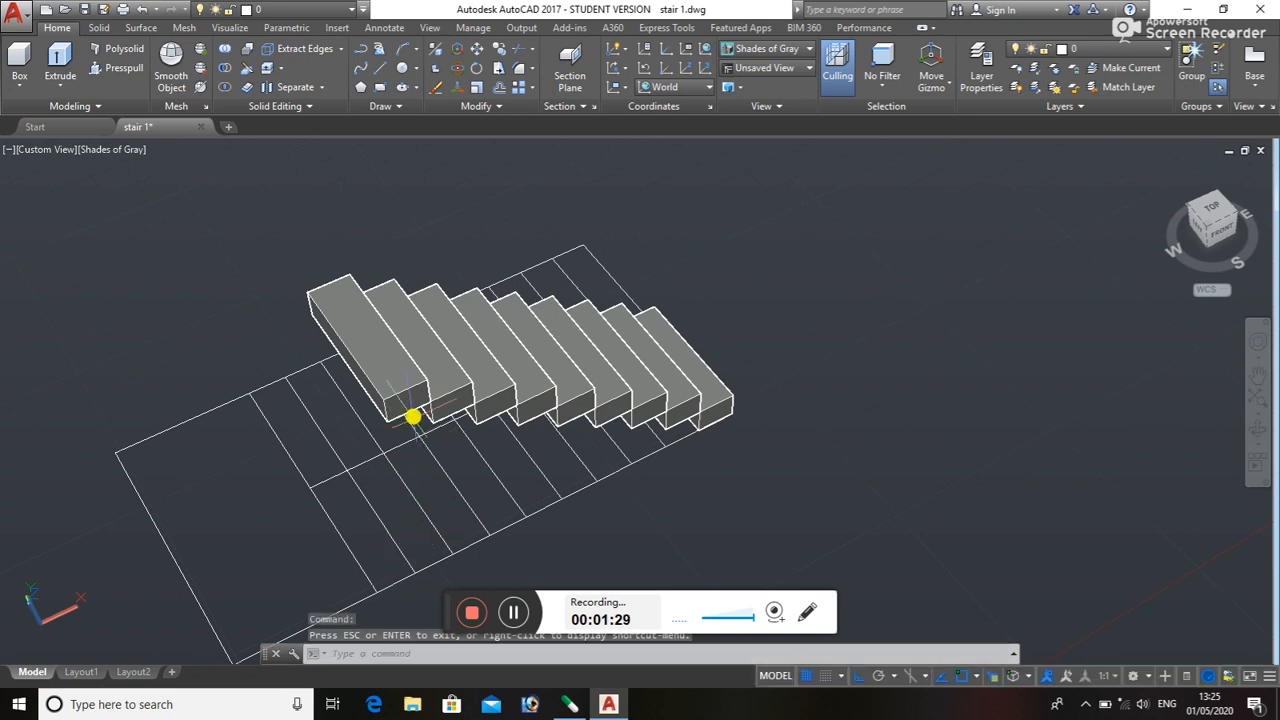
{"action": "left_click", "coordinate": [409, 395]}
{"action": "type", "text": "co"}
{"action": "key", "text": "Return"}
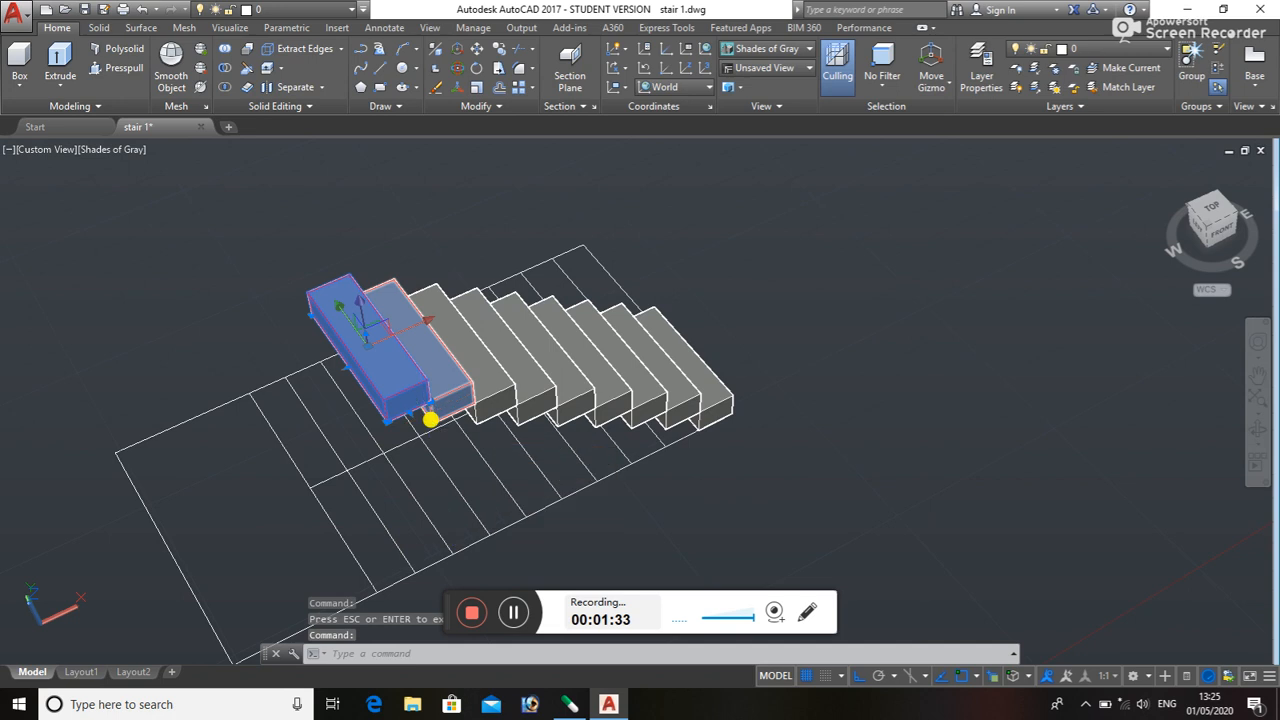
{"action": "left_click", "coordinate": [433, 418]}
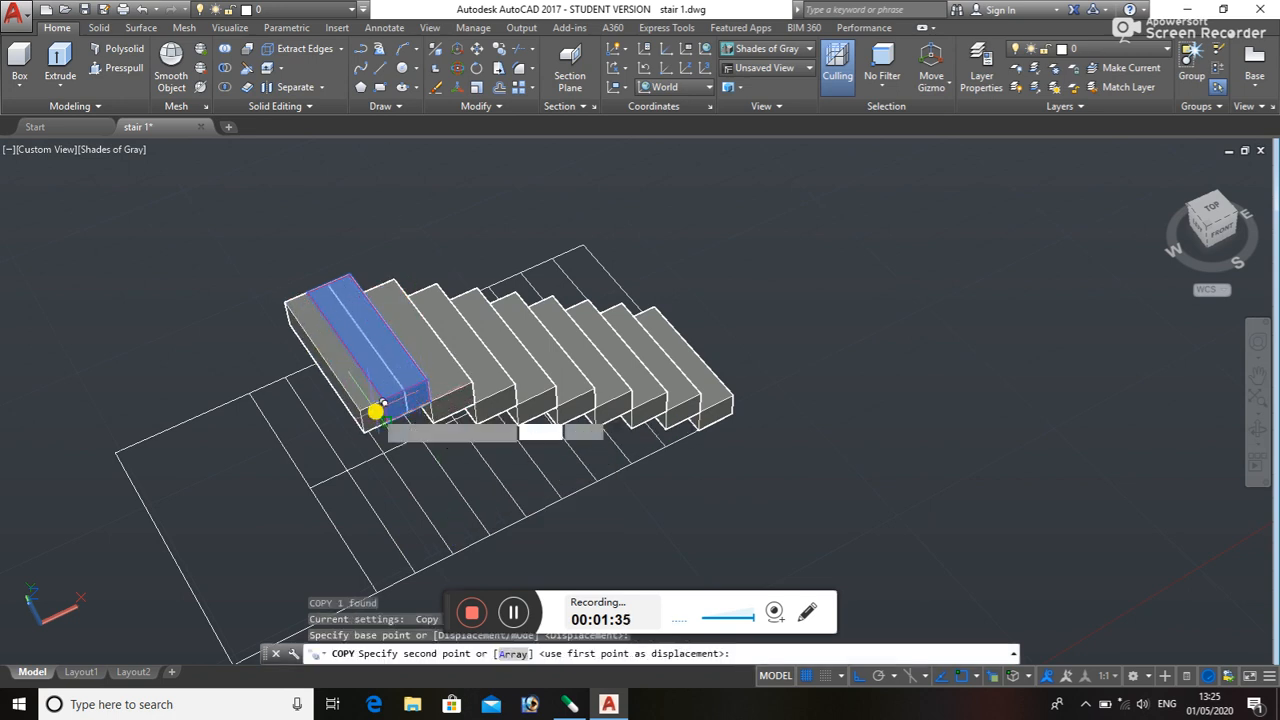
{"action": "left_click", "coordinate": [386, 394]}
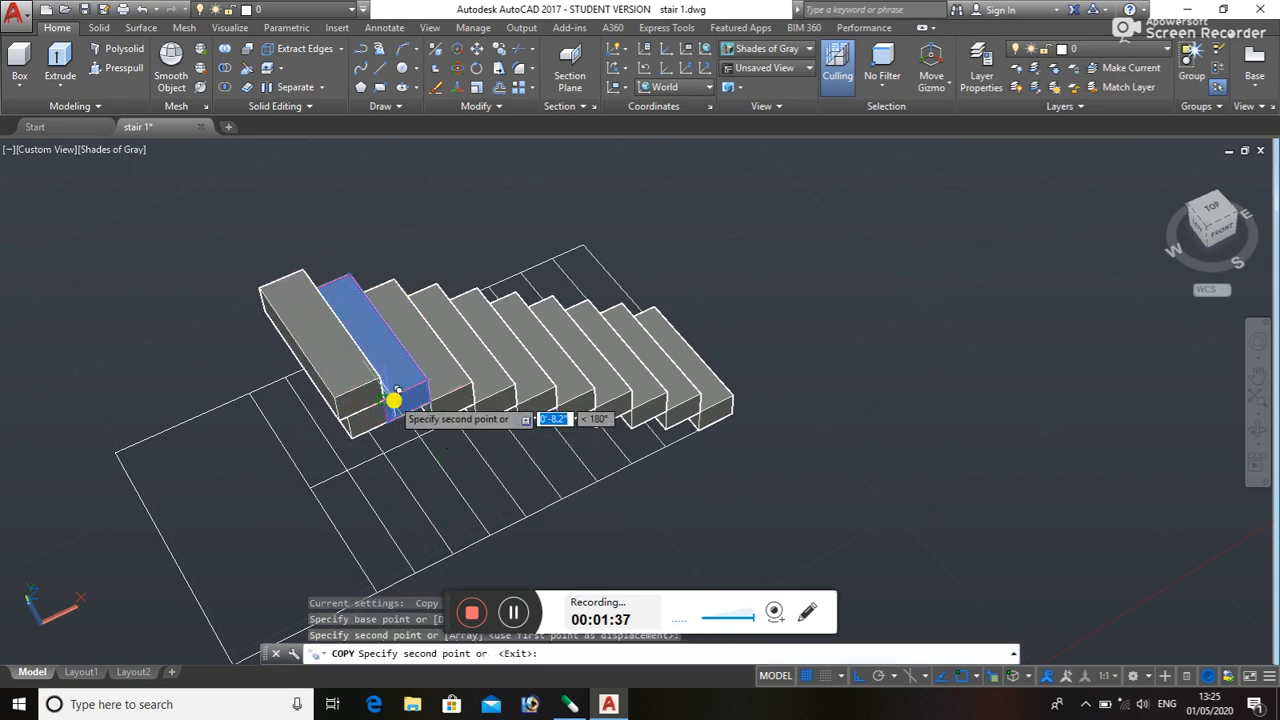
{"action": "key", "text": "Escape"}
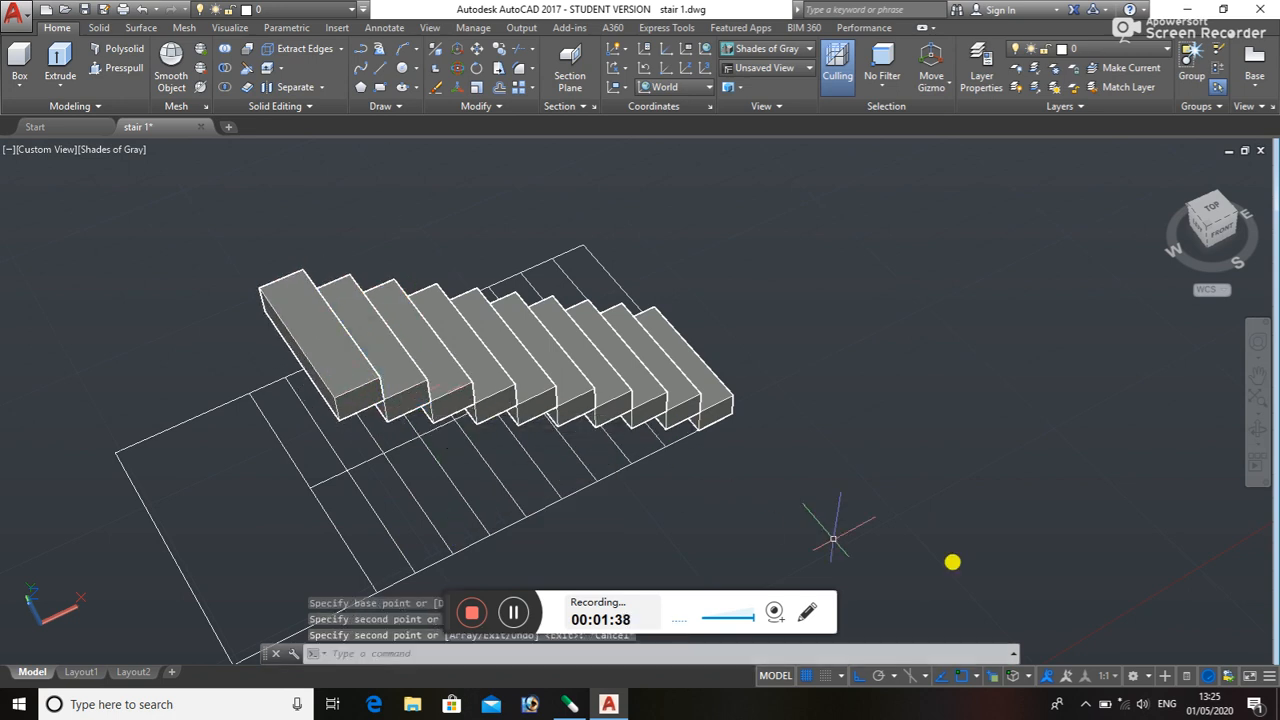
- Draw a 7-inch-high box over the landing rectangle at the end of the stair plan
{"action": "left_click", "coordinate": [1266, 437]}
{"action": "left_click_drag", "start_coordinate": [766, 446], "coordinate": [766, 412]}
{"action": "key", "text": "Escape"}
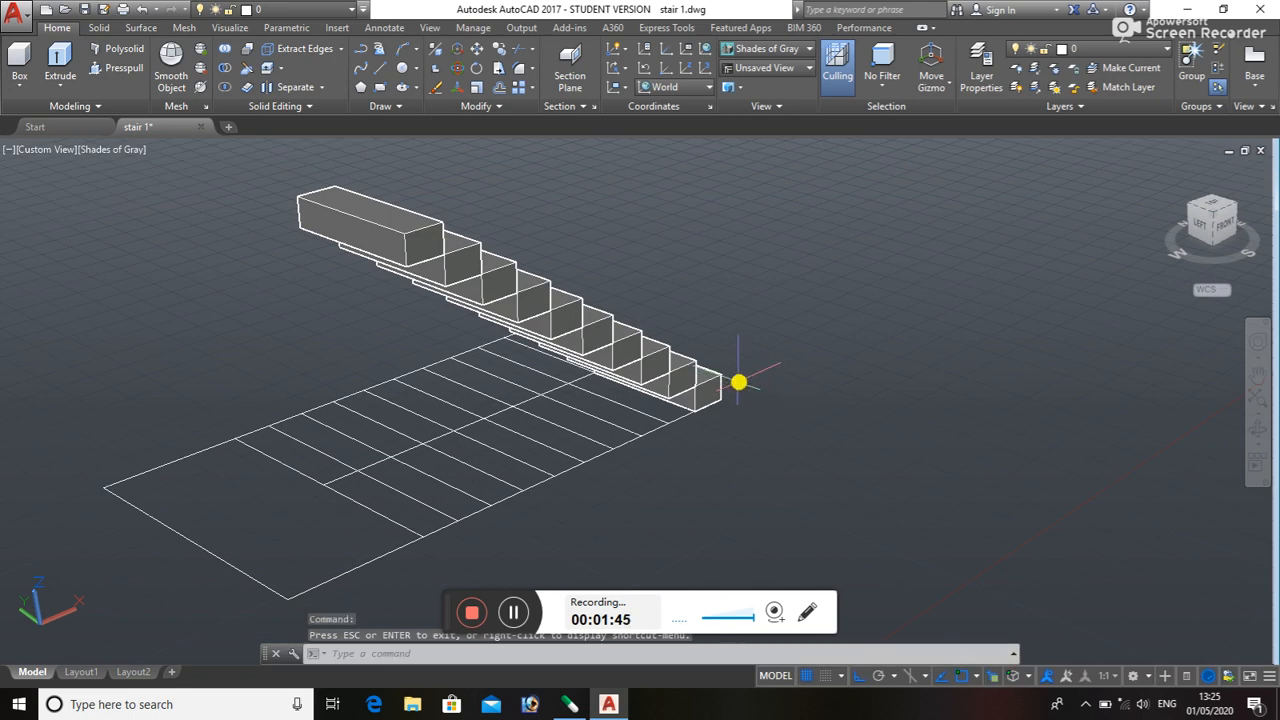
{"action": "left_click", "coordinate": [21, 52]}
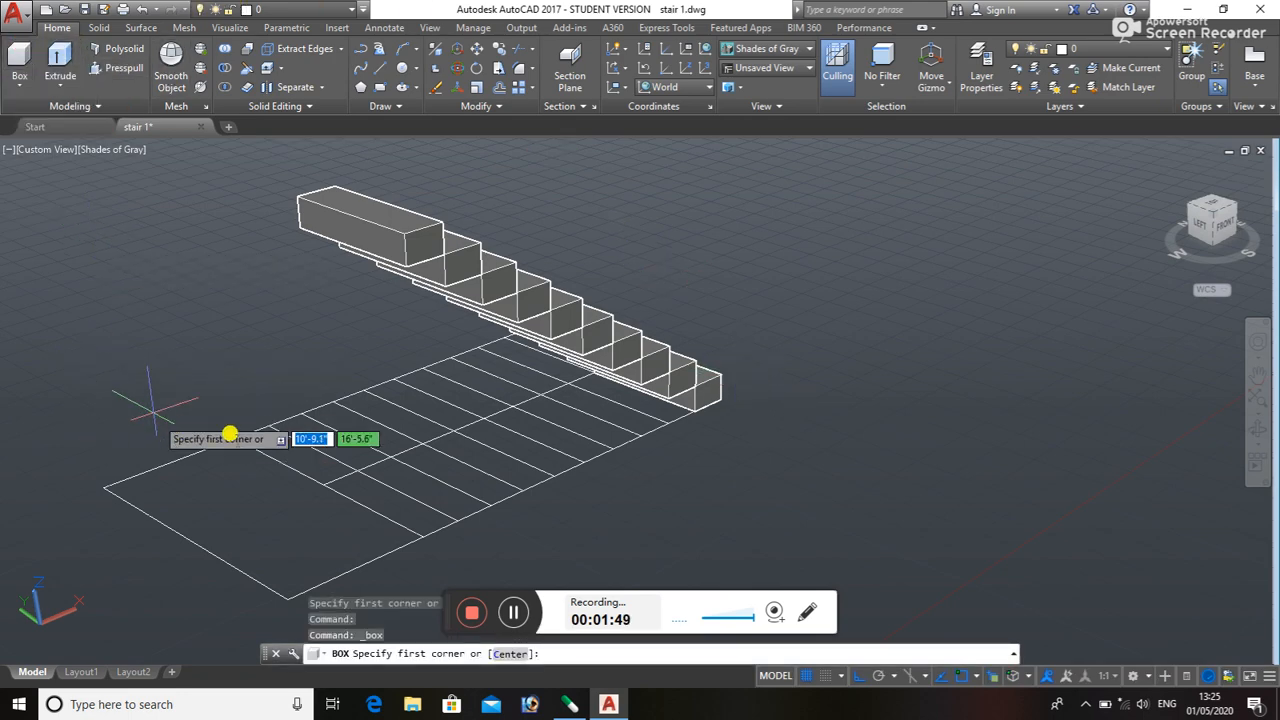
{"action": "left_click", "coordinate": [237, 440]}
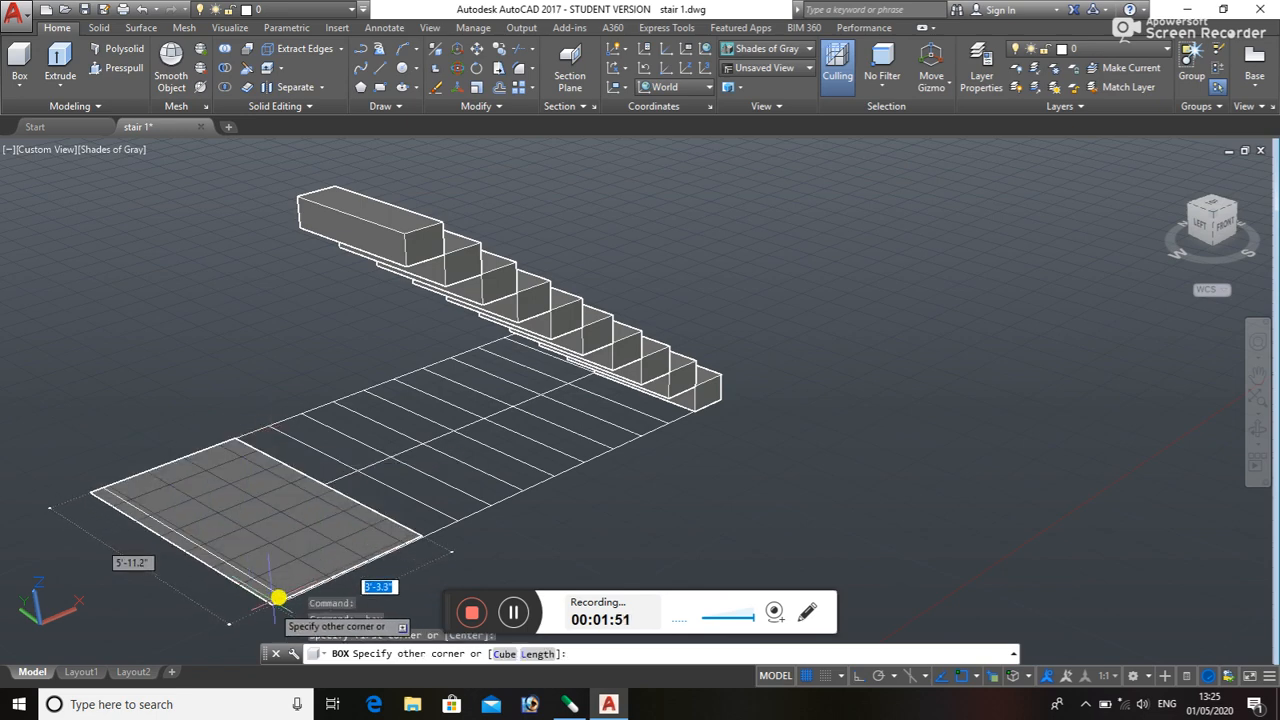
{"action": "left_click", "coordinate": [287, 596]}
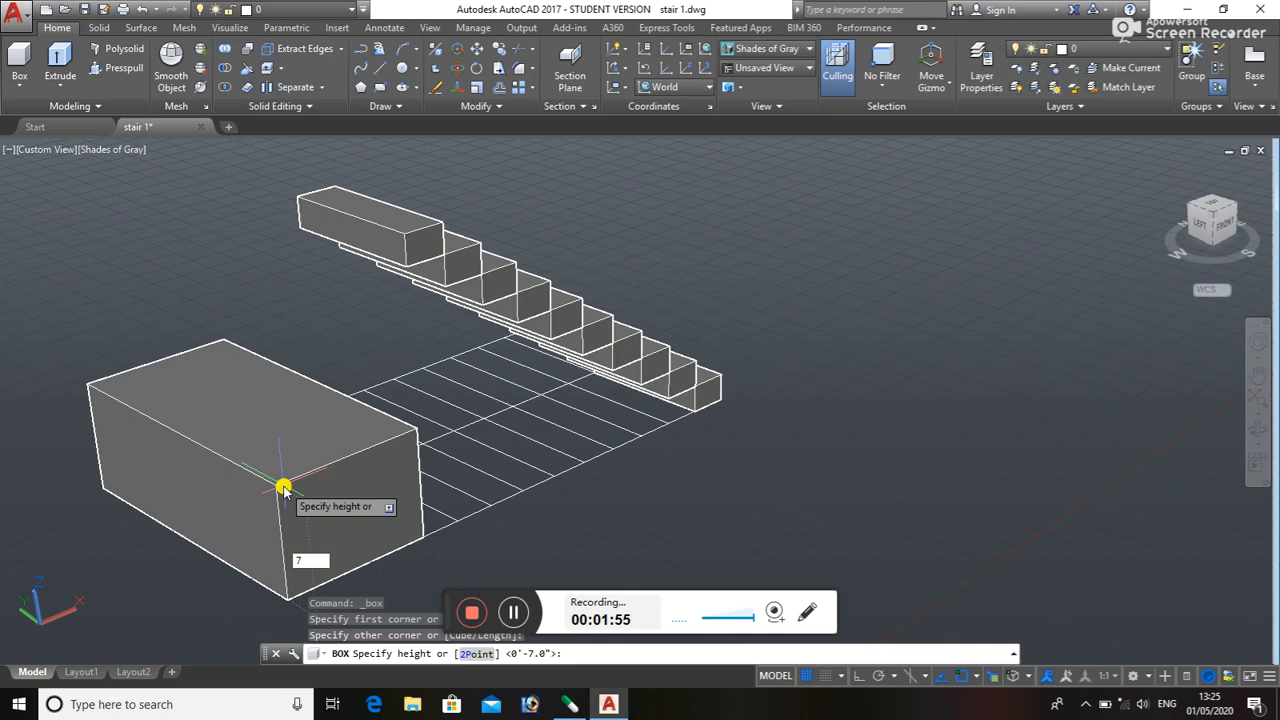
{"action": "type", "text": "7"}
{"action": "key", "text": "Return"}
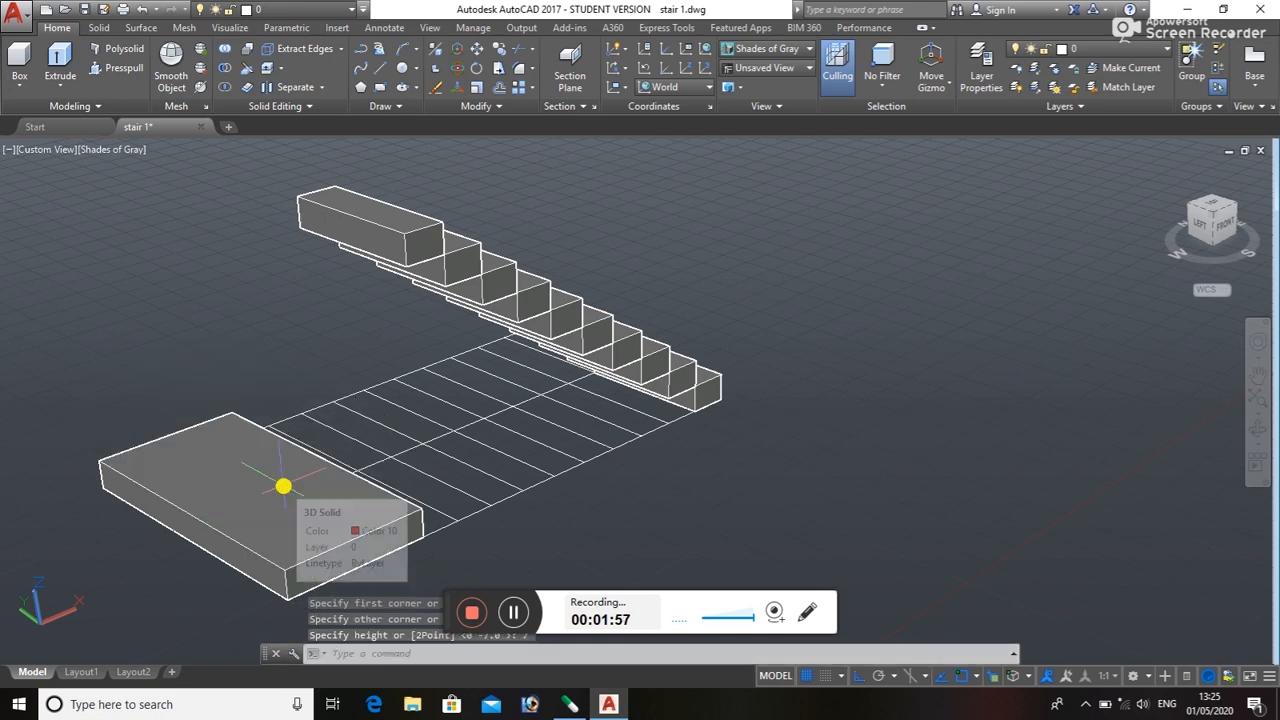
- Move the landing box from its lower corner beside the flight to the upper back corner of the top step
{"action": "left_click", "coordinate": [305, 555]}
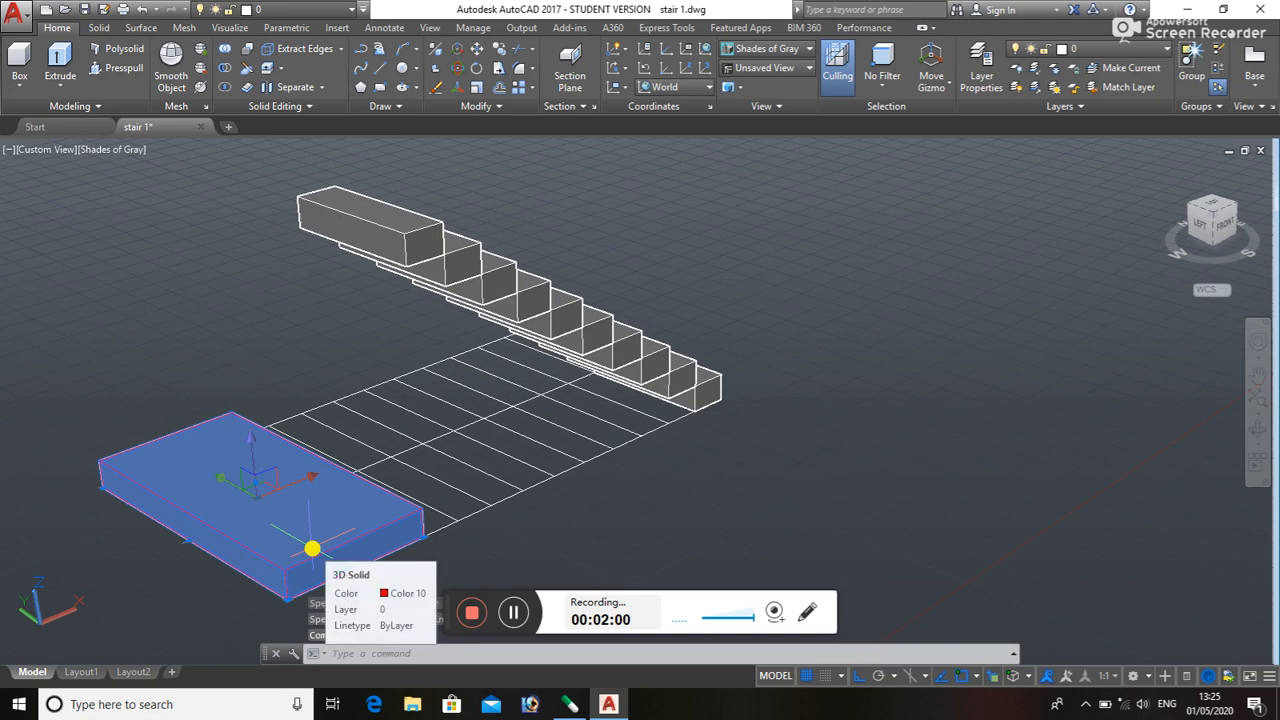
{"action": "type", "text": "M"}
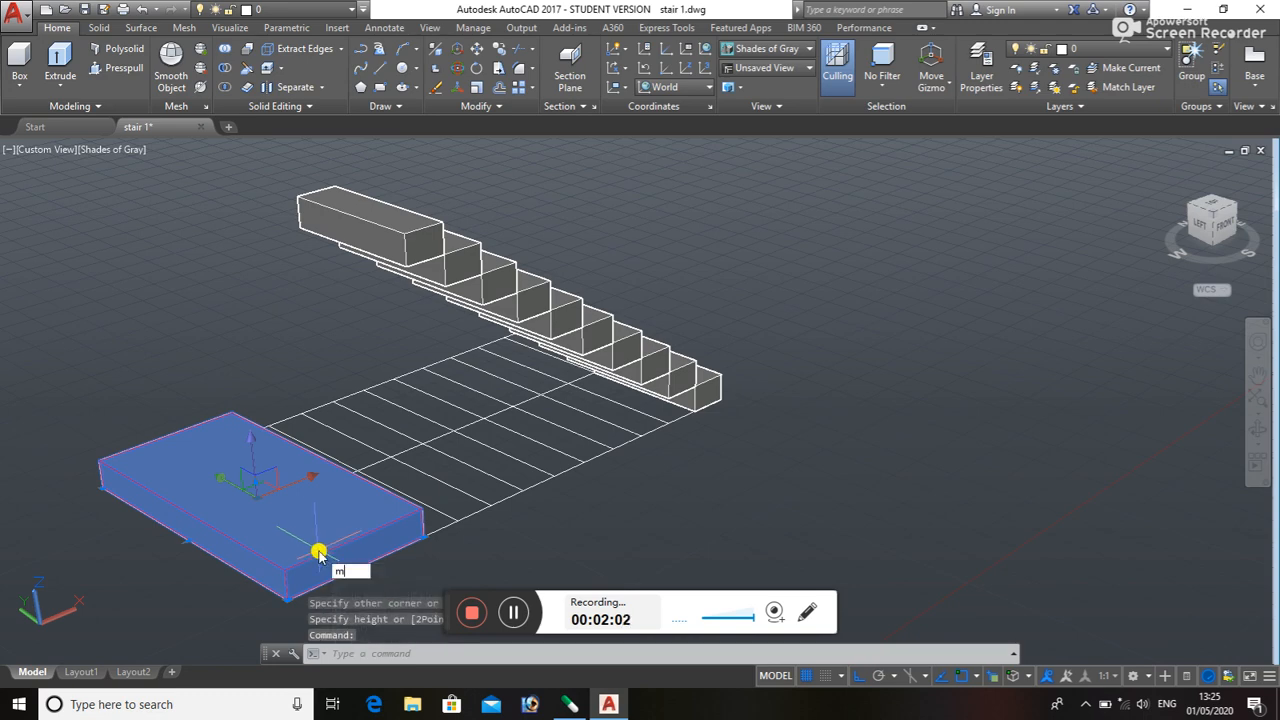
{"action": "key", "text": "Return"}
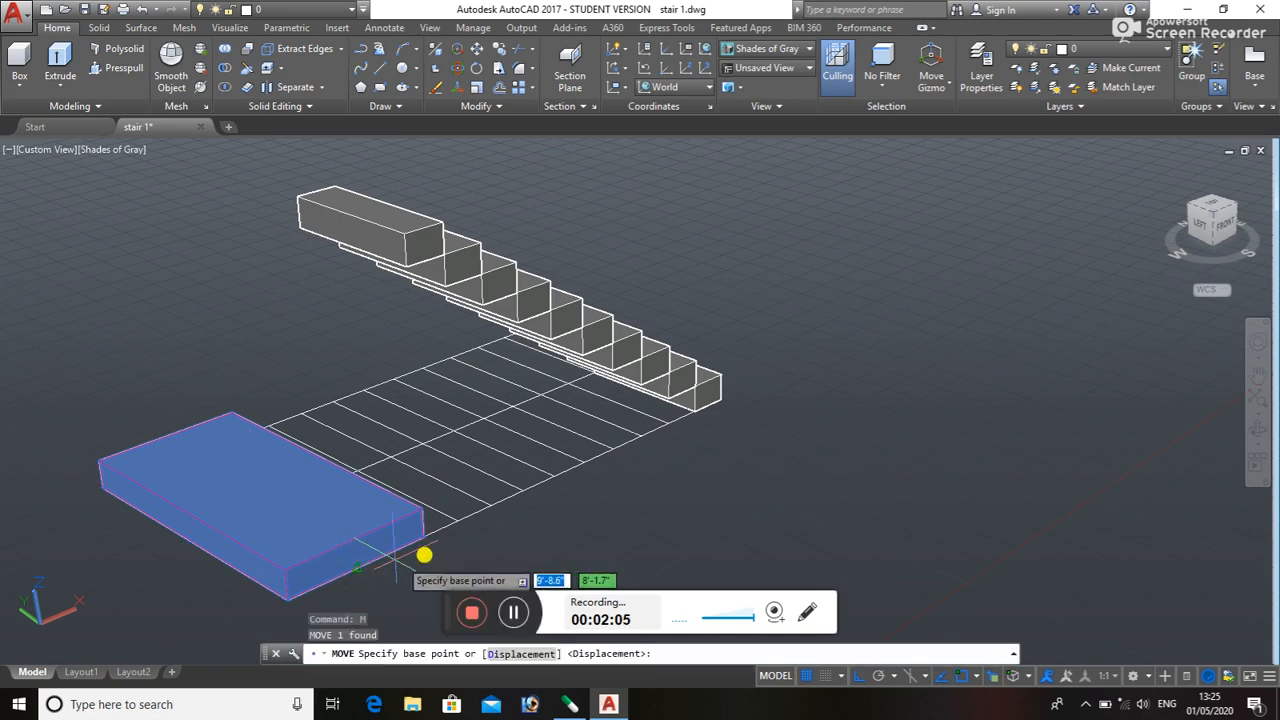
{"action": "left_click", "coordinate": [421, 539]}
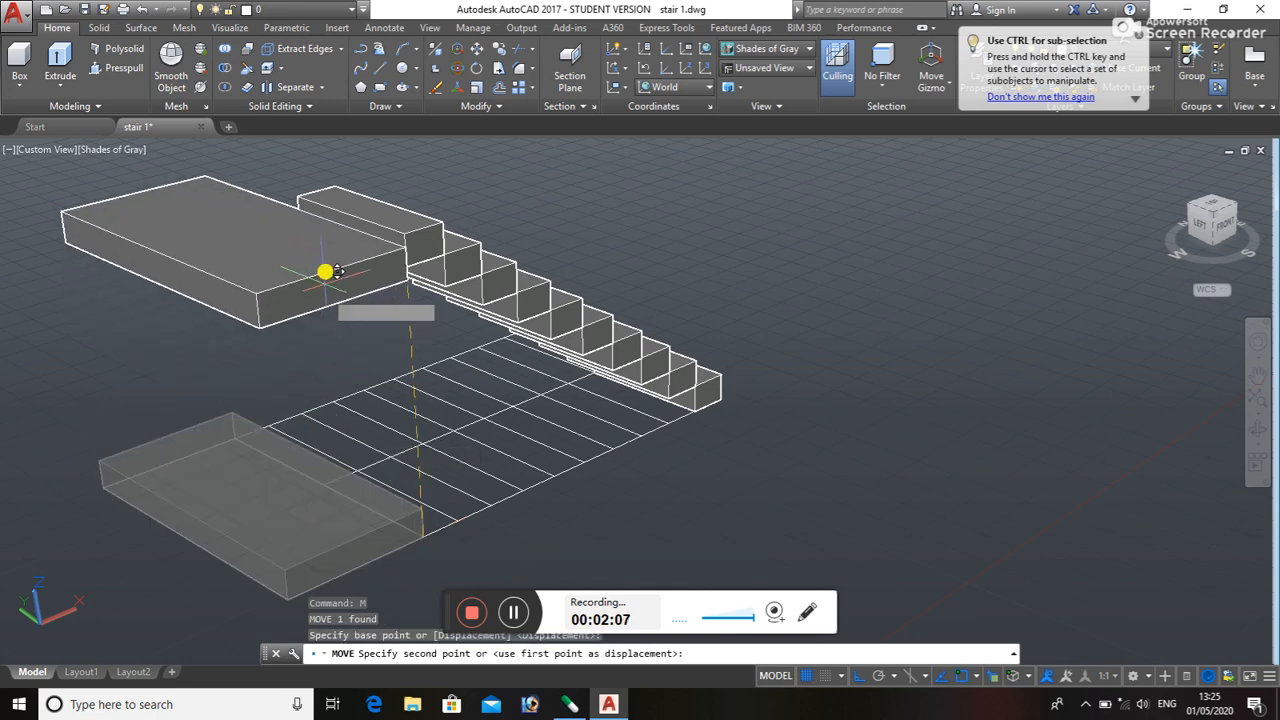
{"action": "left_click", "coordinate": [405, 236]}
{"action": "scroll", "coordinate": [650, 405], "scroll_direction": "down", "scroll_amount": 2}
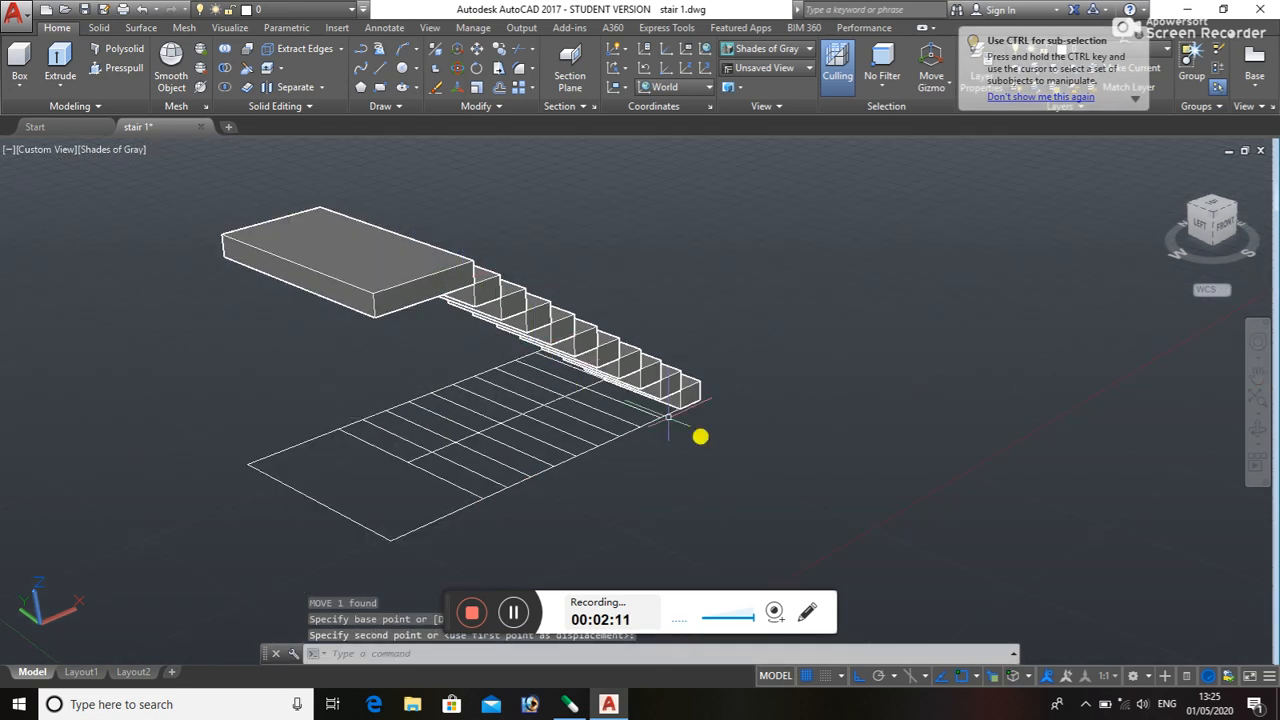
- Examine the staircase from the front, then the lower steps up close
{"action": "left_click", "coordinate": [1257, 428]}
{"action": "left_click_drag", "start_coordinate": [1100, 432], "coordinate": [812, 468]}
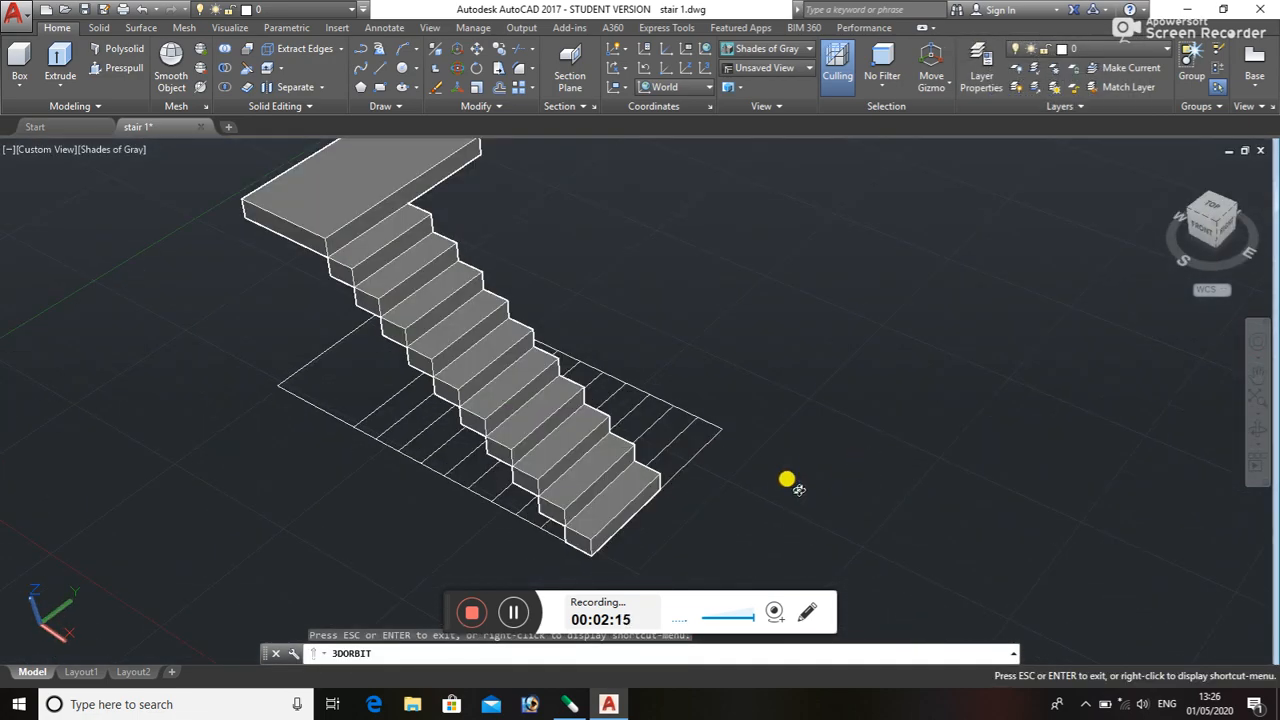
{"action": "scroll", "coordinate": [639, 540], "scroll_direction": "up", "scroll_amount": 4}
{"action": "scroll", "coordinate": [742, 505], "scroll_direction": "up", "scroll_amount": 1}
{"action": "middle_click_drag", "start_coordinate": [757, 533], "coordinate": [922, 394]}
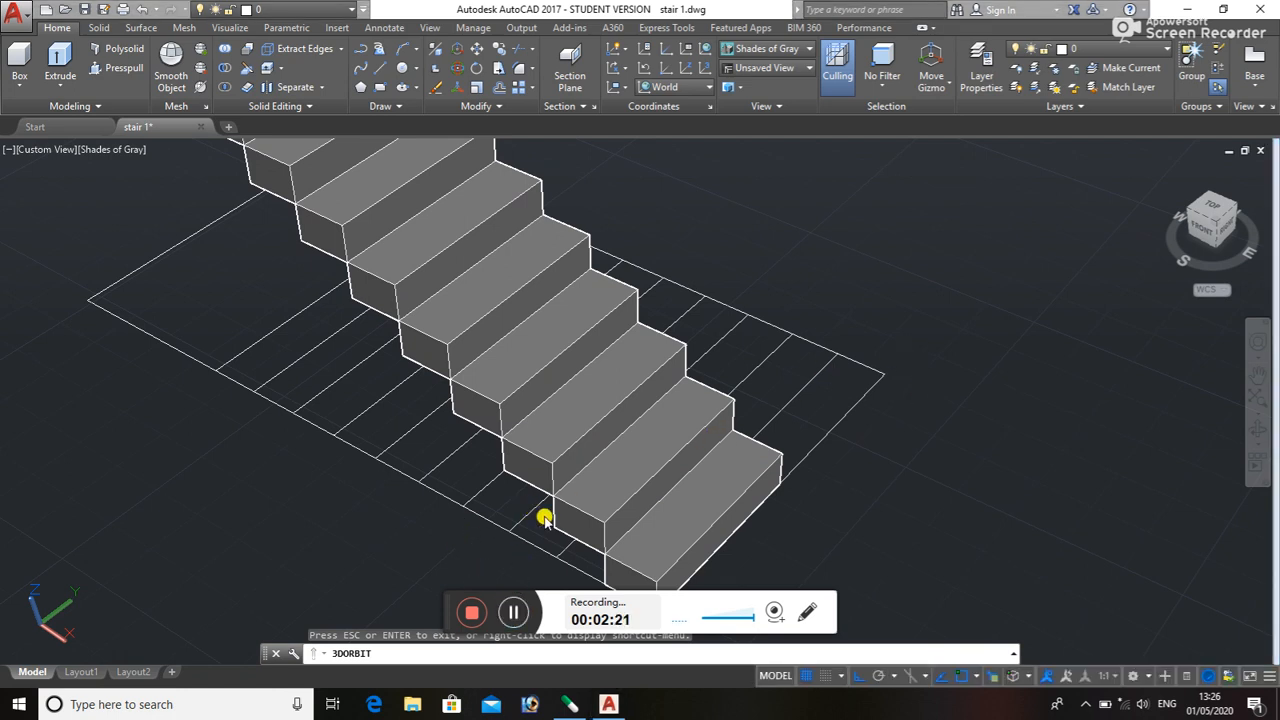
{"action": "scroll", "coordinate": [578, 516], "scroll_direction": "up", "scroll_amount": 1}
{"action": "scroll", "coordinate": [578, 516], "scroll_direction": "up", "scroll_amount": 2}
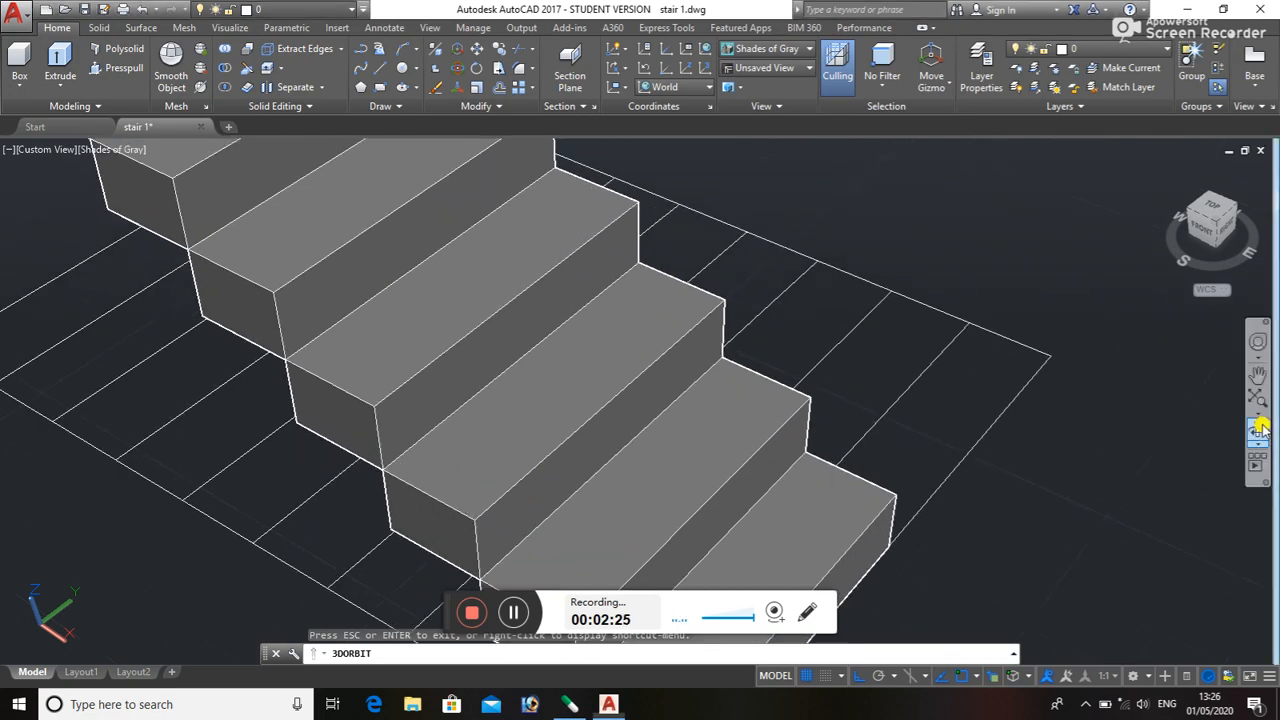
- Start a 3D polyline at the bottom step's lower back side corner, tracing up its back edge and along the second step's bottom edge
{"action": "left_click_drag", "start_coordinate": [903, 491], "coordinate": [1056, 474]}
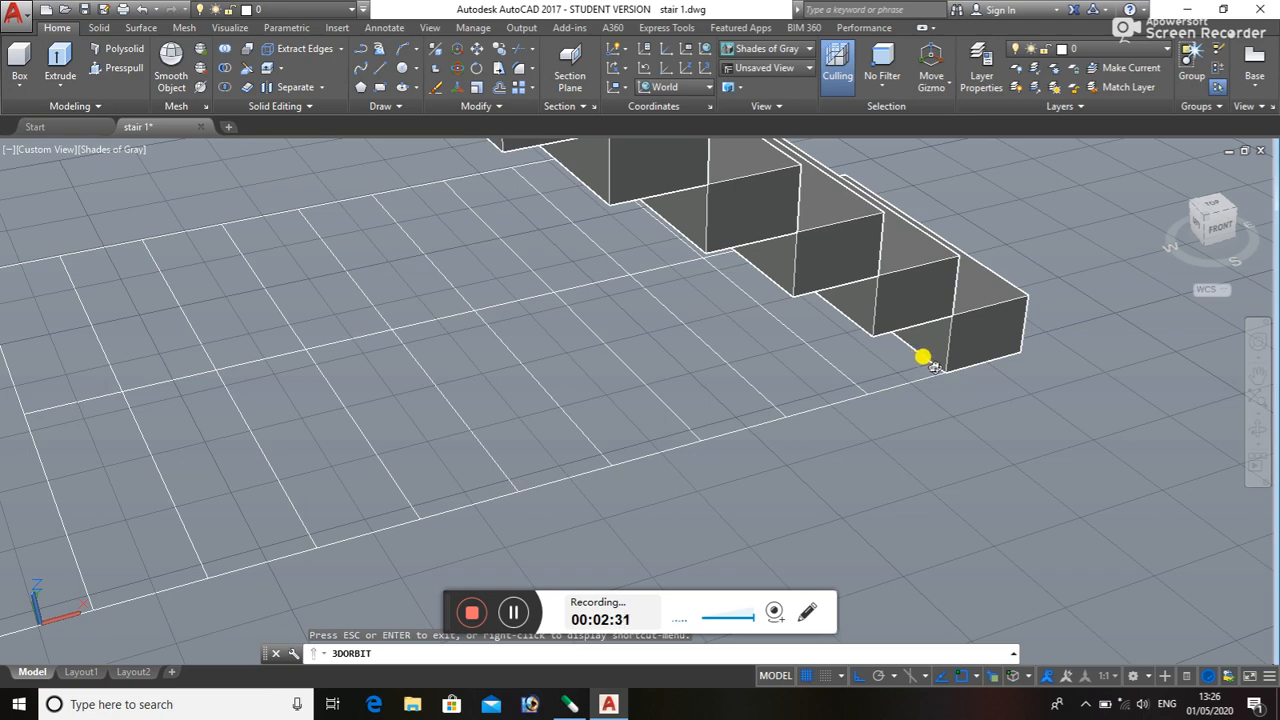
{"action": "key", "text": "Escape"}
{"action": "scroll", "coordinate": [943, 371], "scroll_direction": "up", "scroll_amount": 3}
{"action": "middle_click_drag", "start_coordinate": [943, 371], "coordinate": [803, 441]}
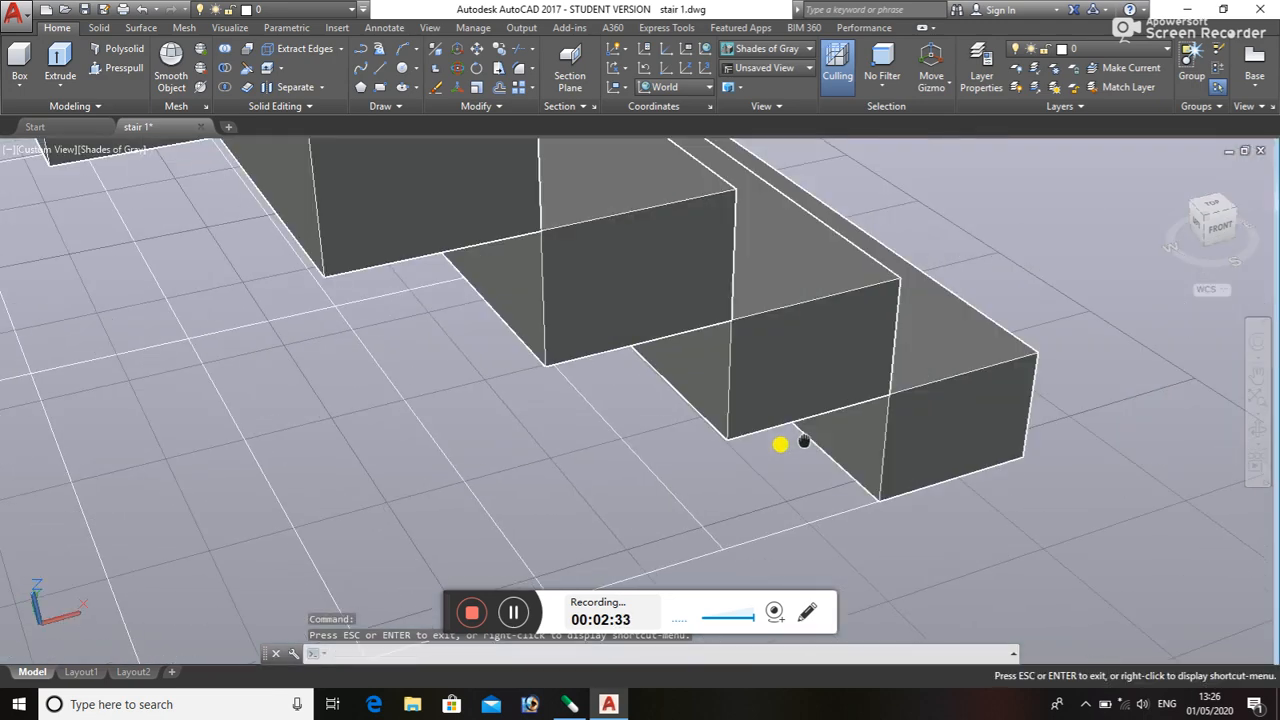
{"action": "scroll", "coordinate": [790, 448], "scroll_direction": "down", "scroll_amount": 4}
{"action": "scroll", "coordinate": [817, 477], "scroll_direction": "up", "scroll_amount": 2}
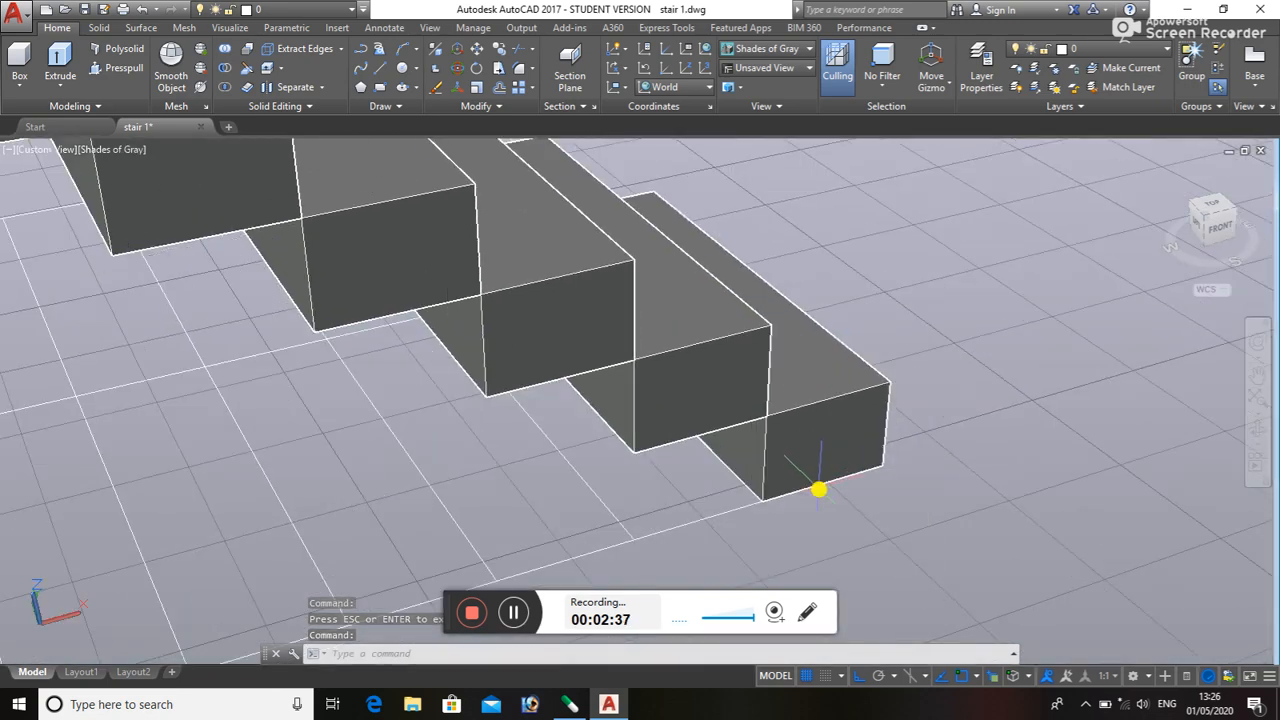
{"action": "type", "text": "P"}
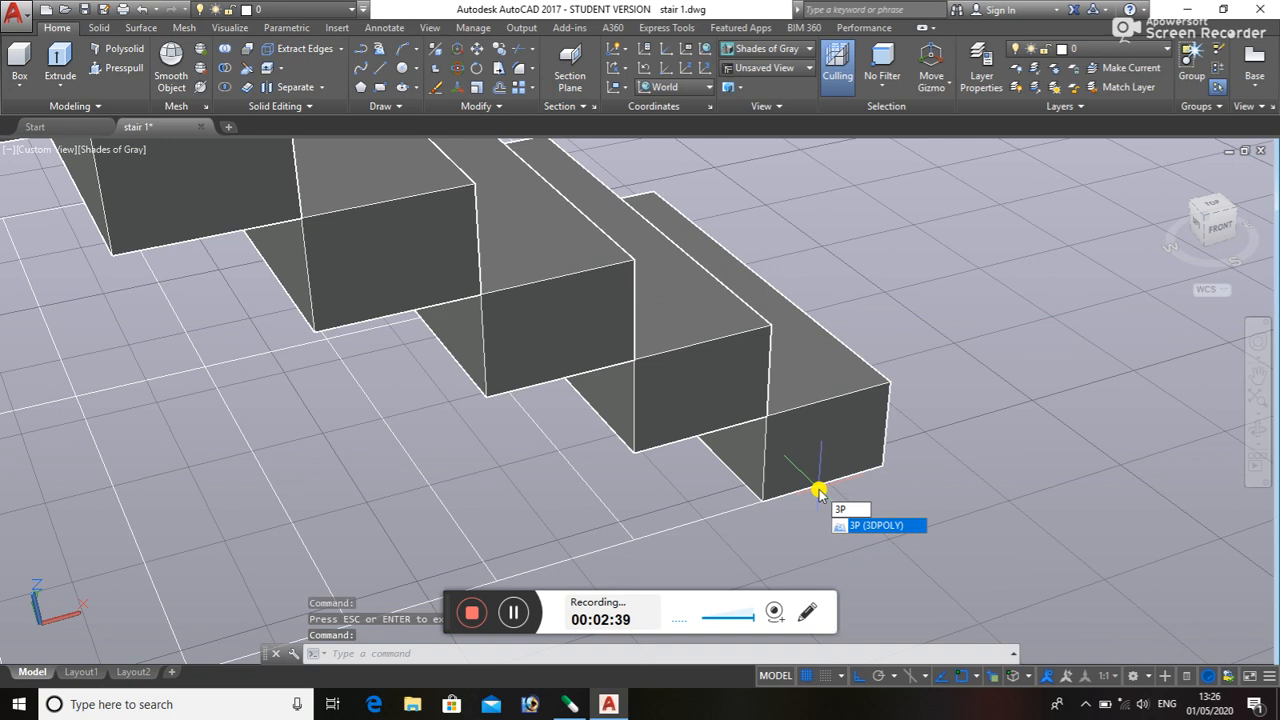
{"action": "key", "text": "Return"}
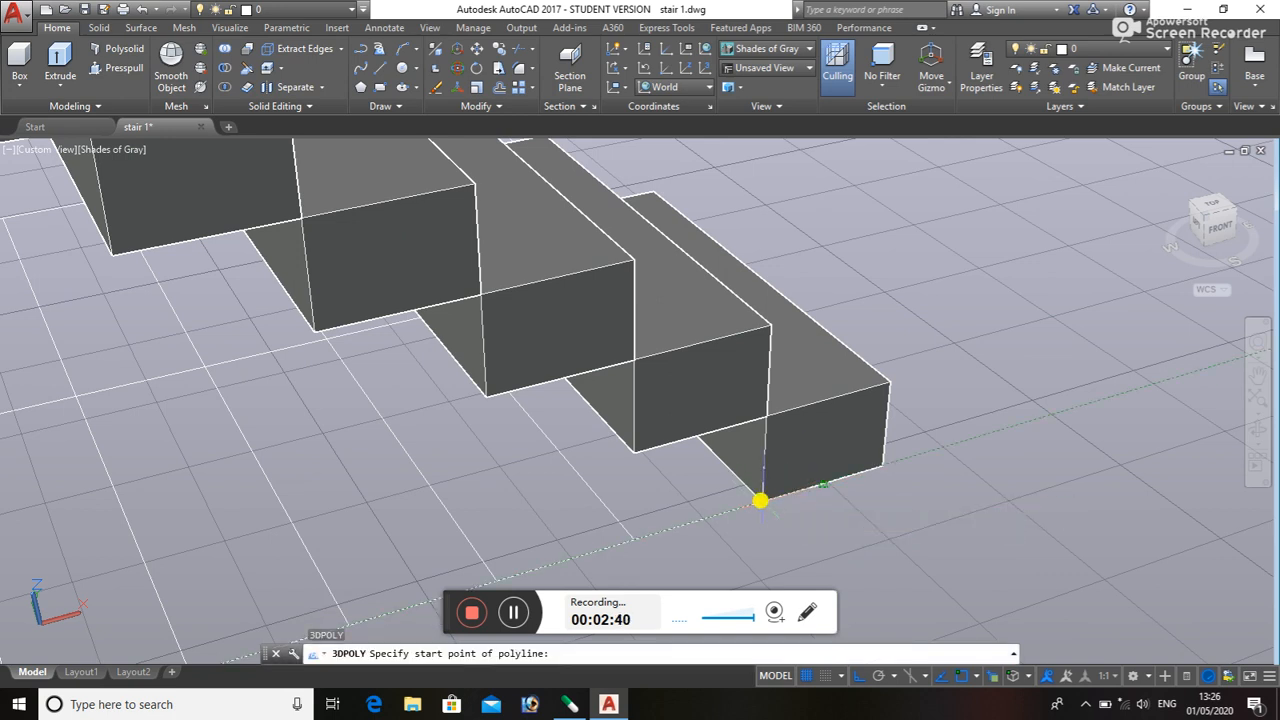
{"action": "left_click", "coordinate": [761, 499]}
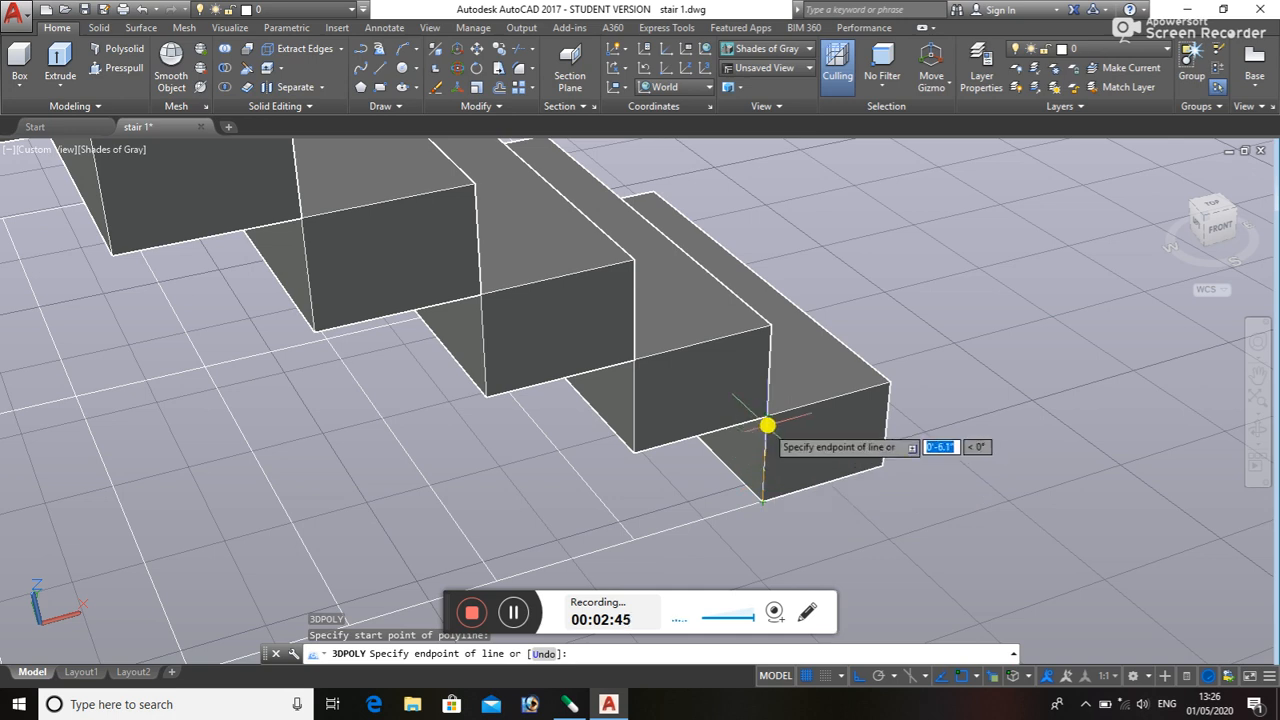
{"action": "left_click", "coordinate": [767, 418]}
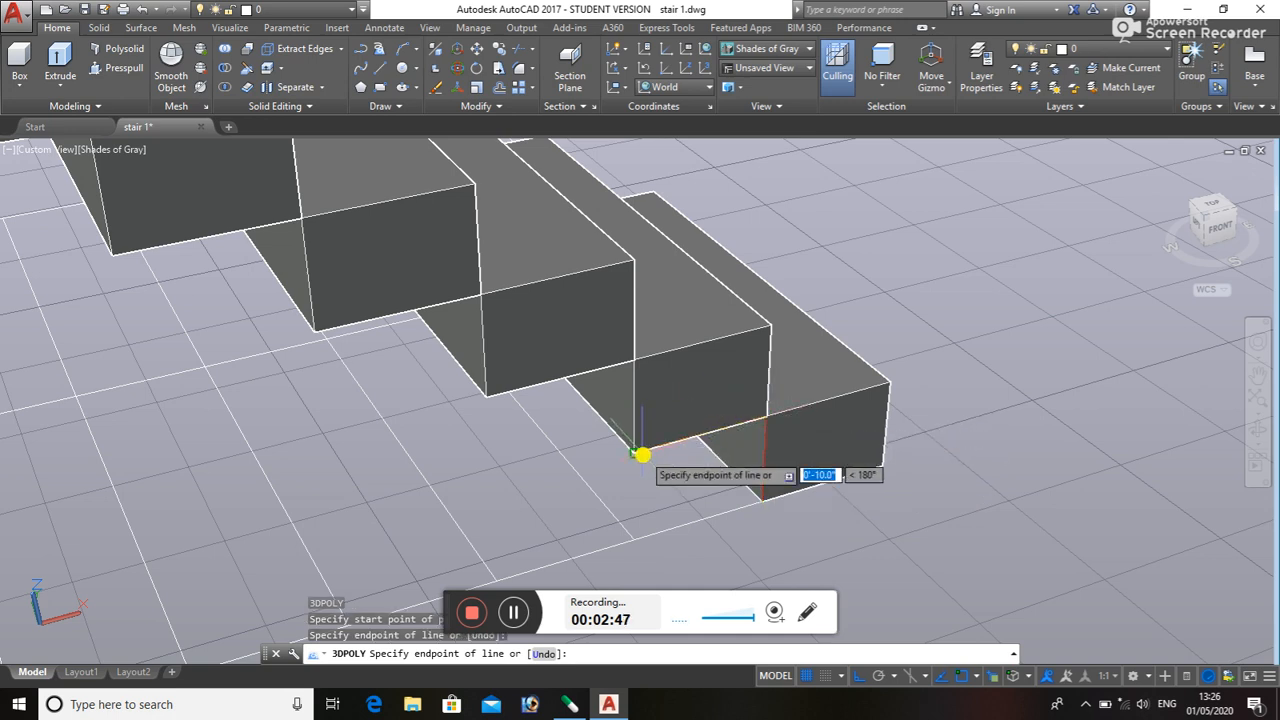
{"action": "left_click", "coordinate": [636, 451]}
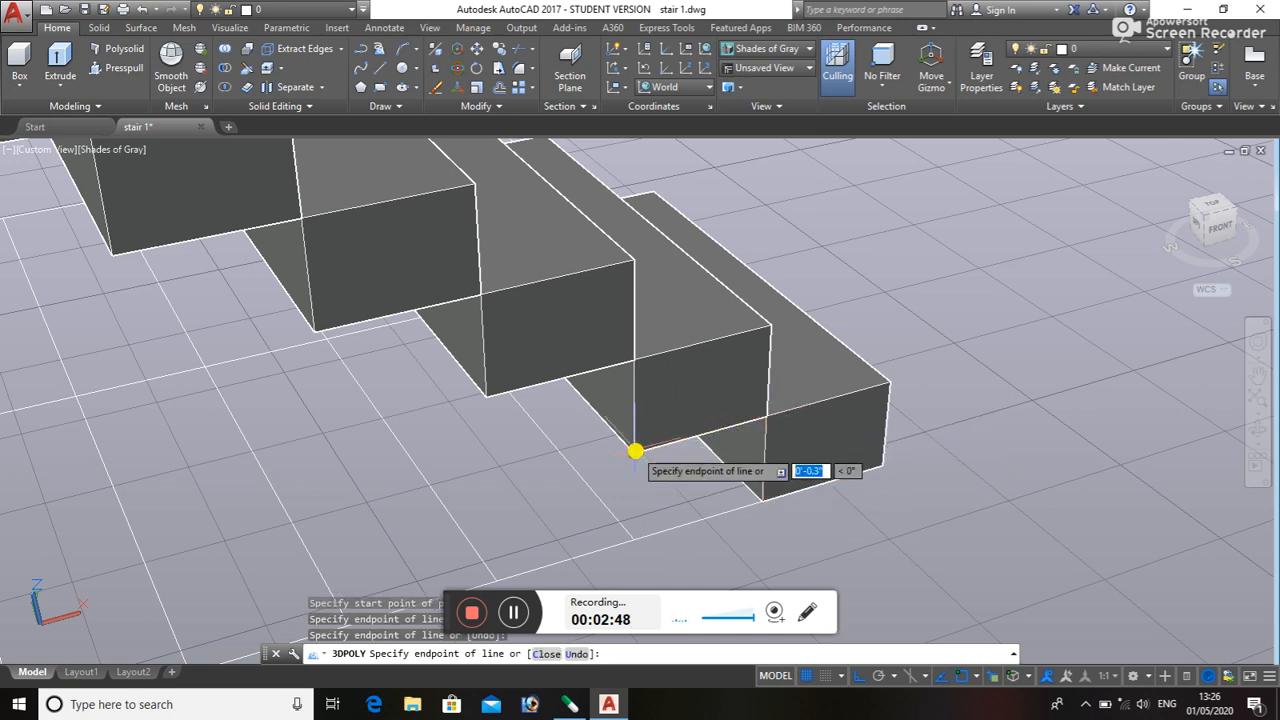
- Continue the 3D polyline up the stepped underside of the remaining steps, corner by corner, to the landing's lower front corner
{"action": "left_click", "coordinate": [633, 361]}
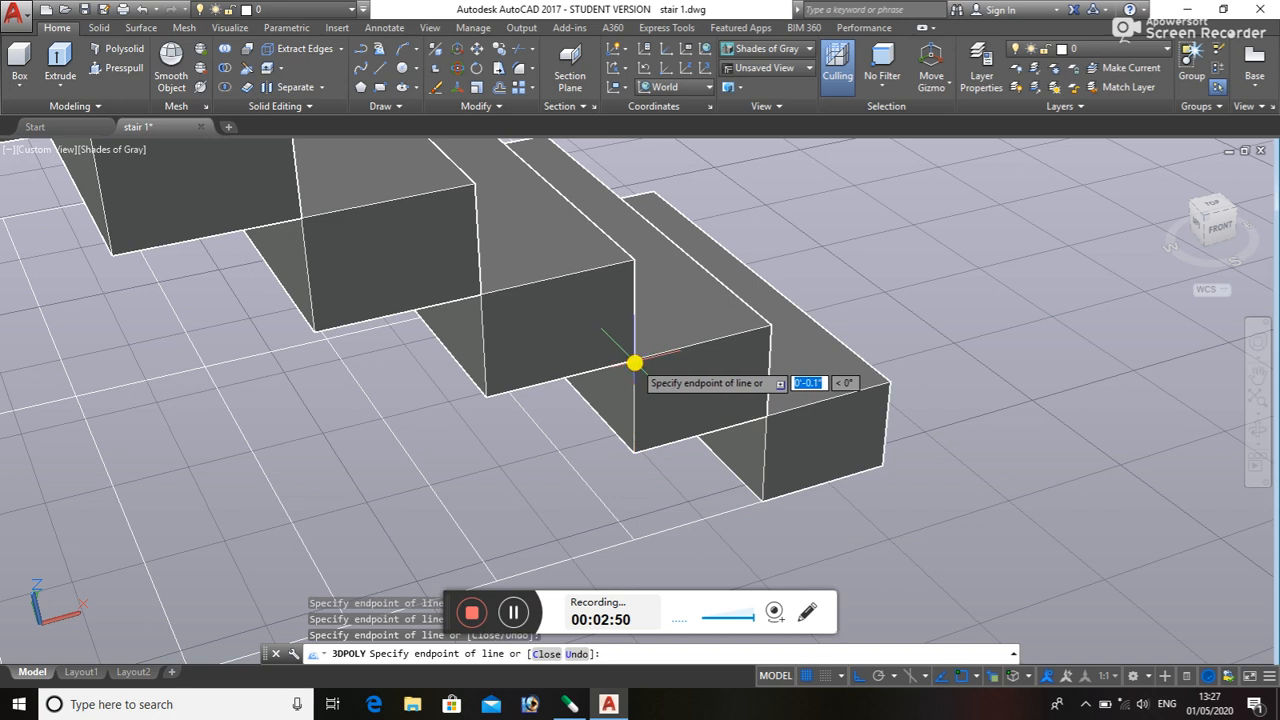
{"action": "left_click", "coordinate": [485, 395]}
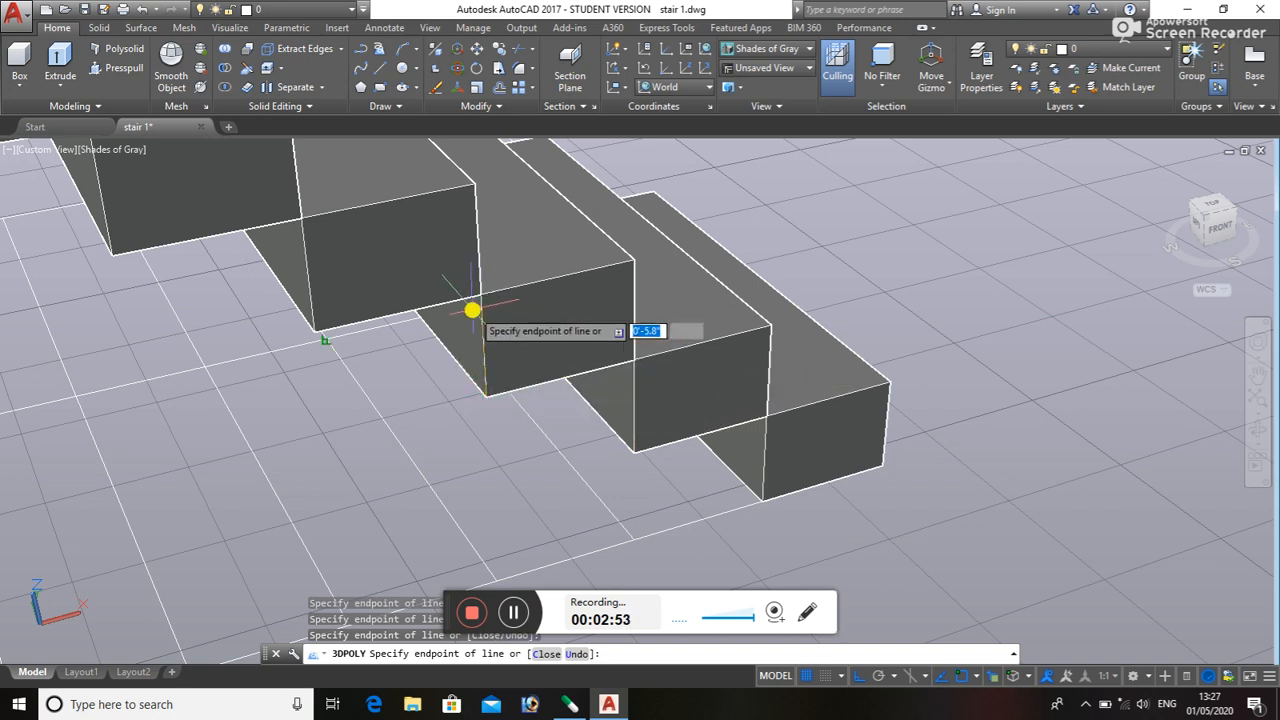
{"action": "left_click", "coordinate": [479, 297]}
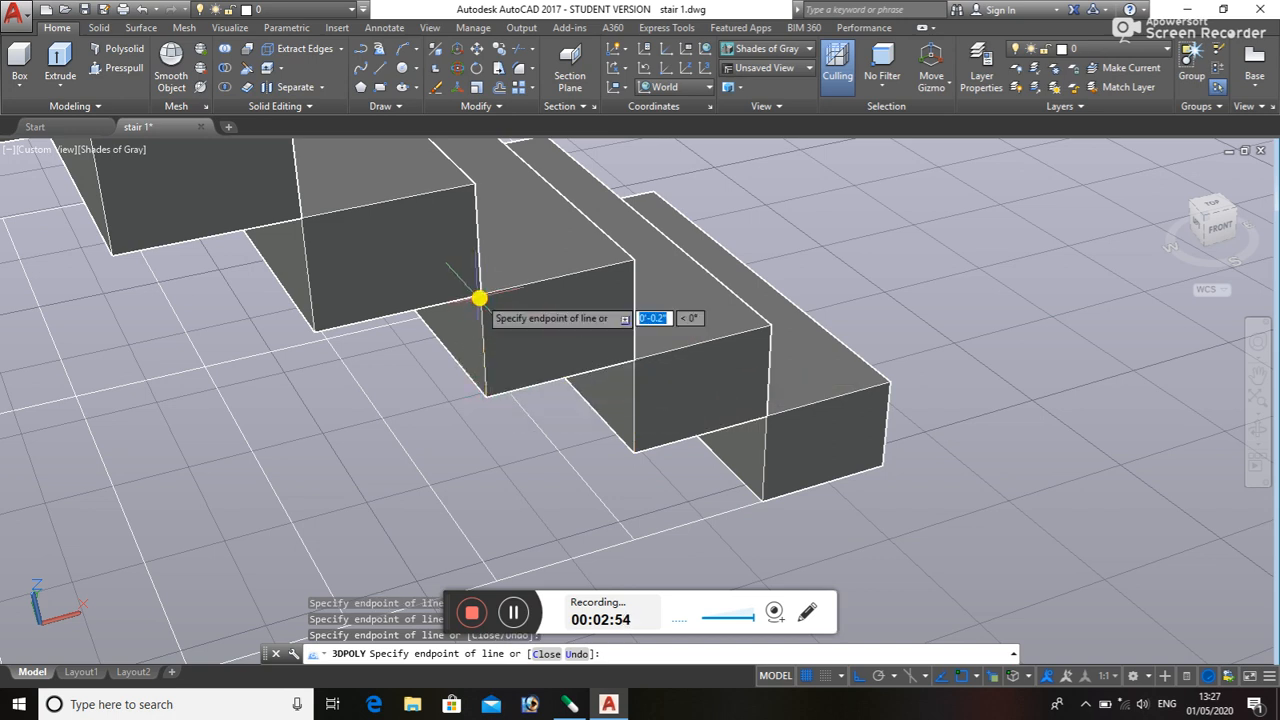
{"action": "left_click", "coordinate": [511, 611]}
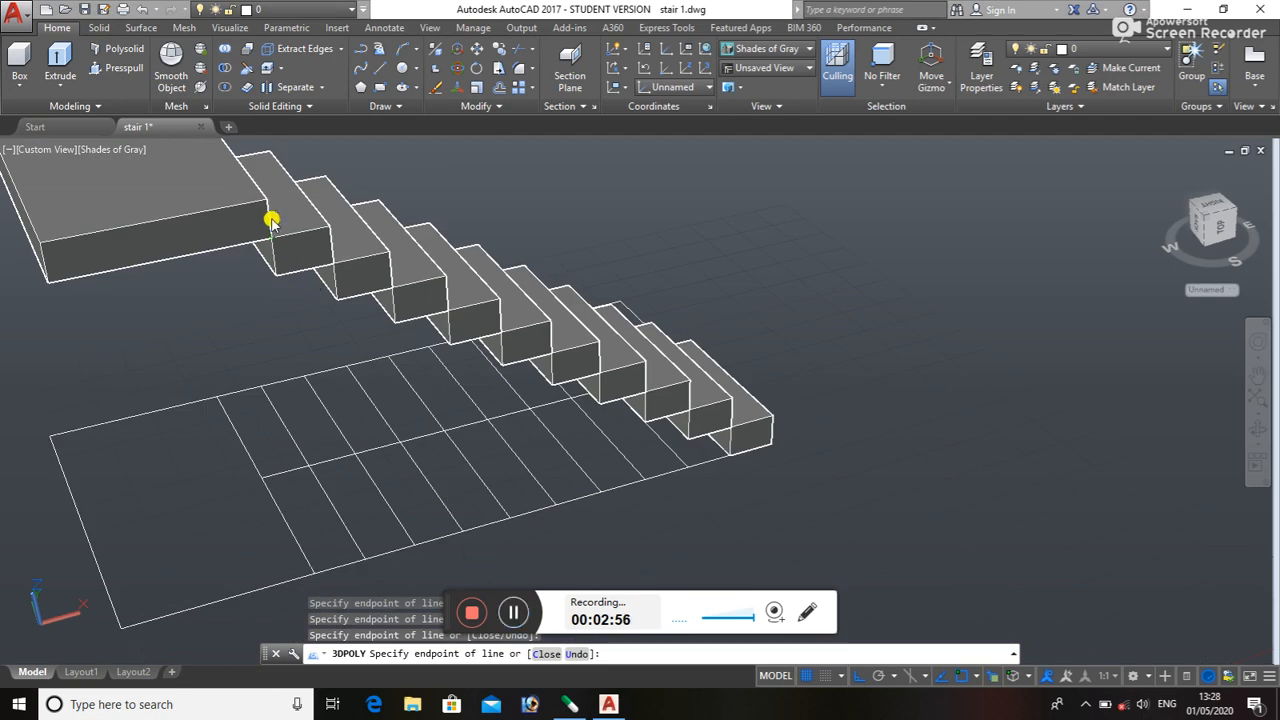
{"action": "scroll", "coordinate": [268, 228], "scroll_direction": "up", "scroll_amount": 5}
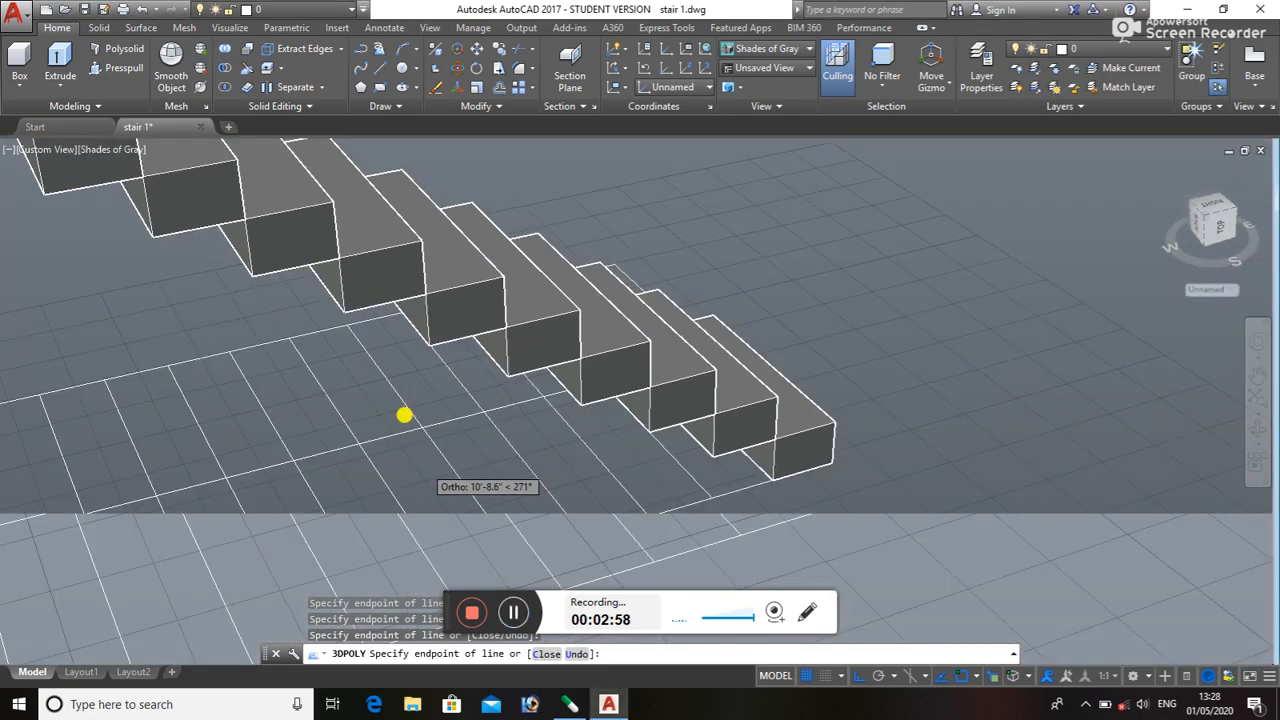
{"action": "middle_click_drag", "start_coordinate": [191, 260], "coordinate": [299, 417]}
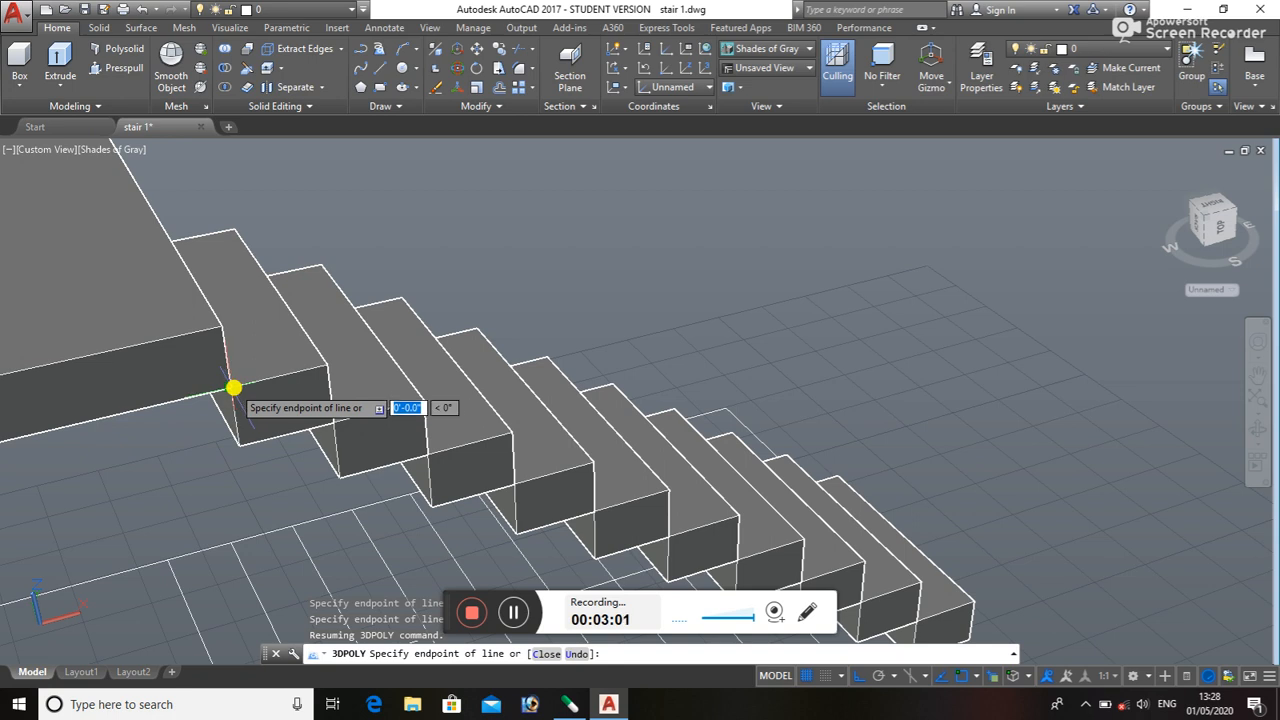
{"action": "left_click", "coordinate": [233, 388]}
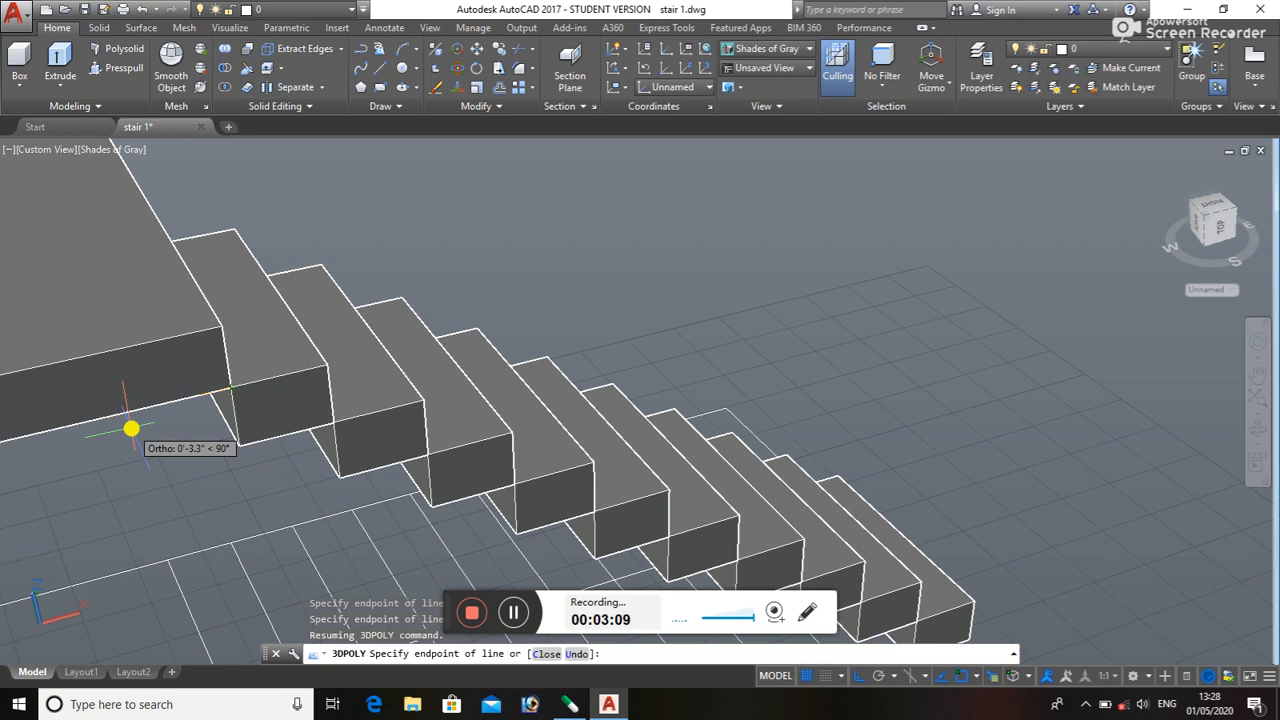
- Extend the 3D polyline 10 inches along the landing's bottom edge and close it back to its start point
{"action": "type", "text": "1"}
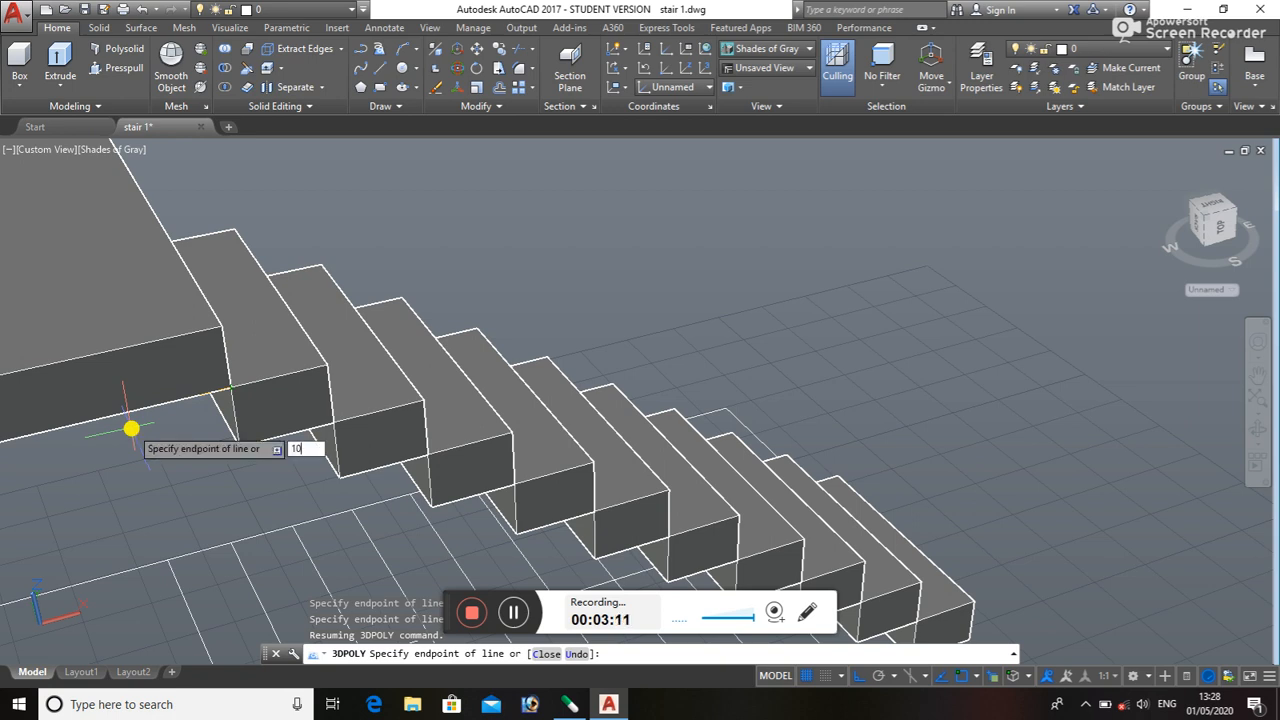
{"action": "type", "text": "0"}
{"action": "key", "text": "Return"}
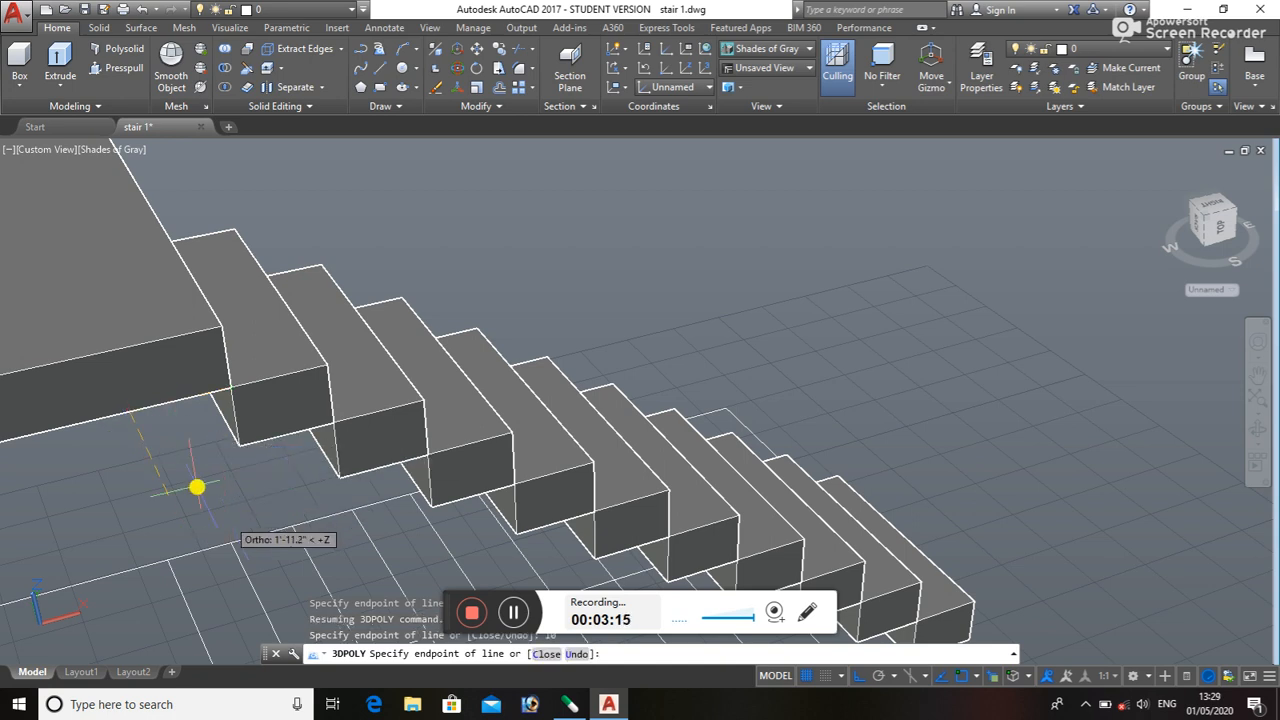
{"action": "type", "text": "c"}
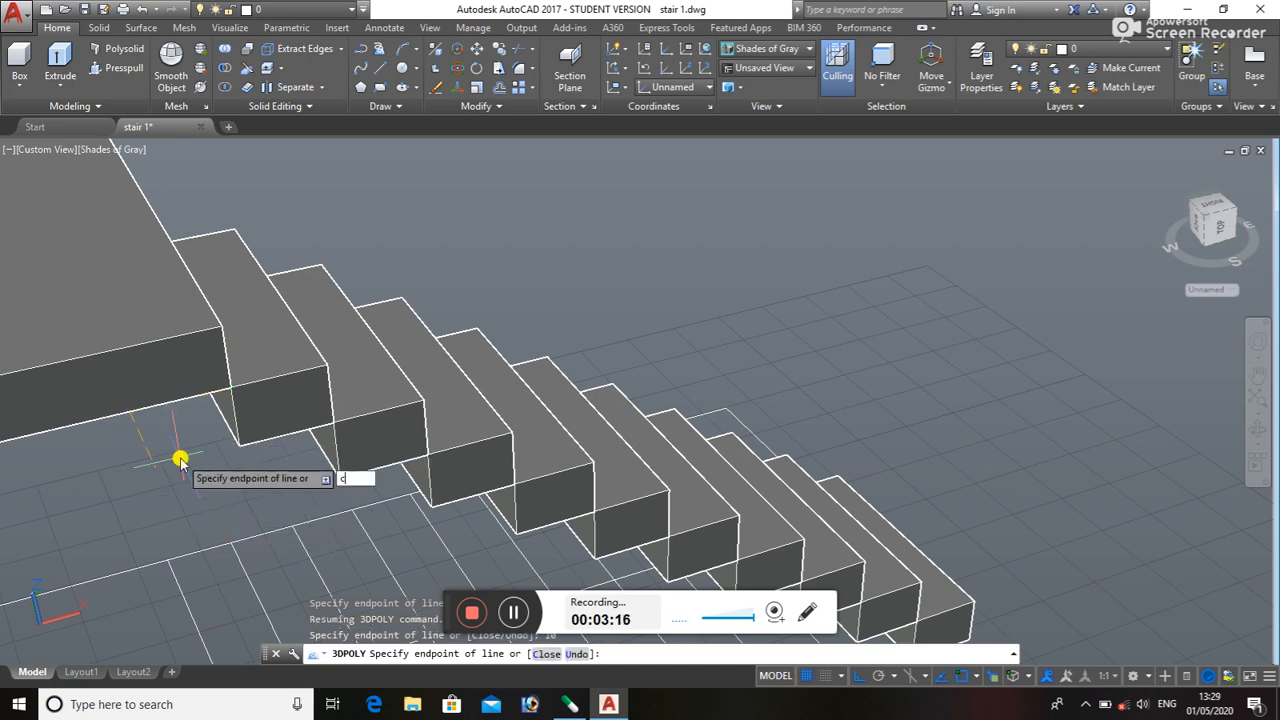
{"action": "key", "text": "Return"}
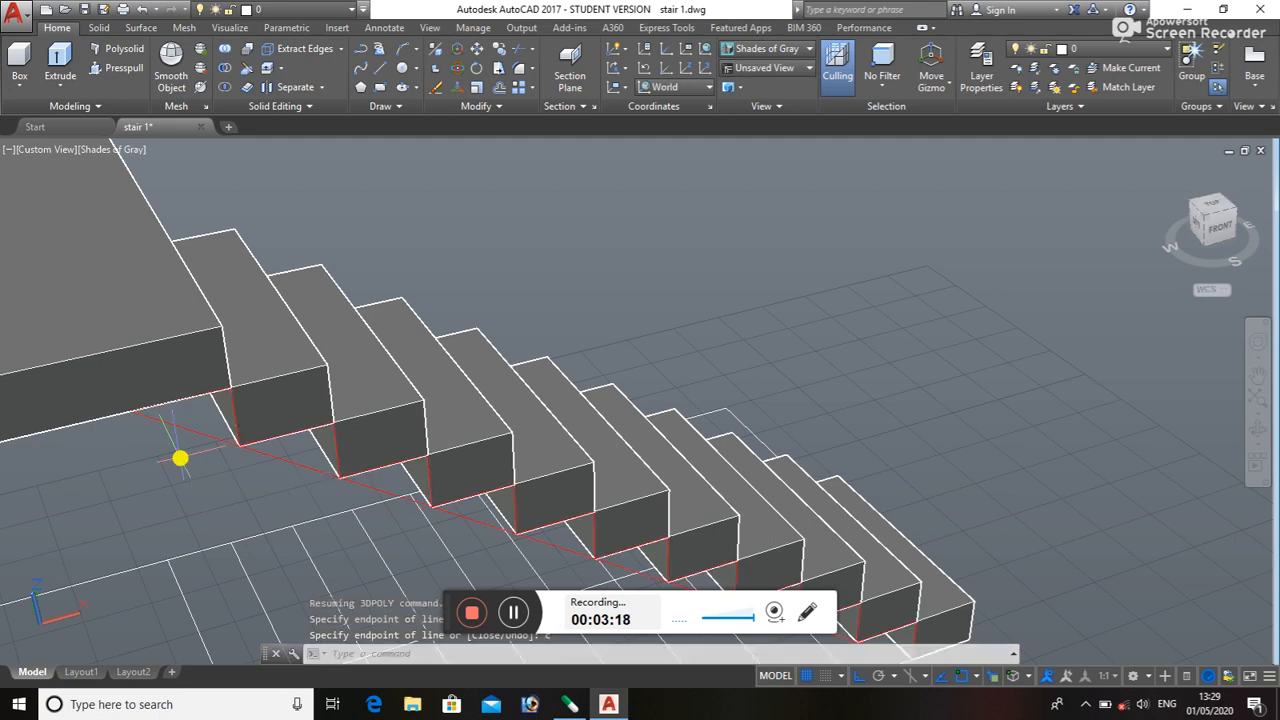
{"action": "scroll", "coordinate": [345, 459], "scroll_direction": "down", "scroll_amount": 3}
{"action": "scroll", "coordinate": [363, 486], "scroll_direction": "up", "scroll_amount": 5}
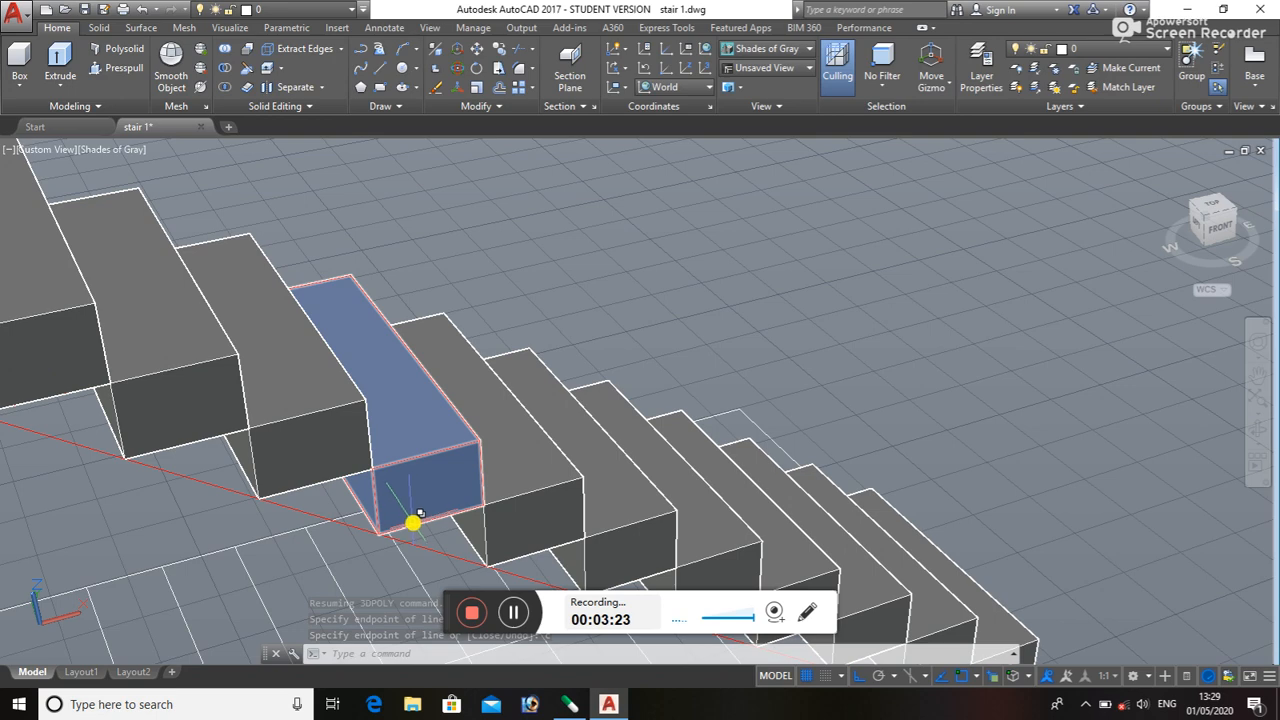
{"action": "scroll", "coordinate": [460, 560], "scroll_direction": "down", "scroll_amount": 2}
{"action": "scroll", "coordinate": [466, 531], "scroll_direction": "up", "scroll_amount": 2}
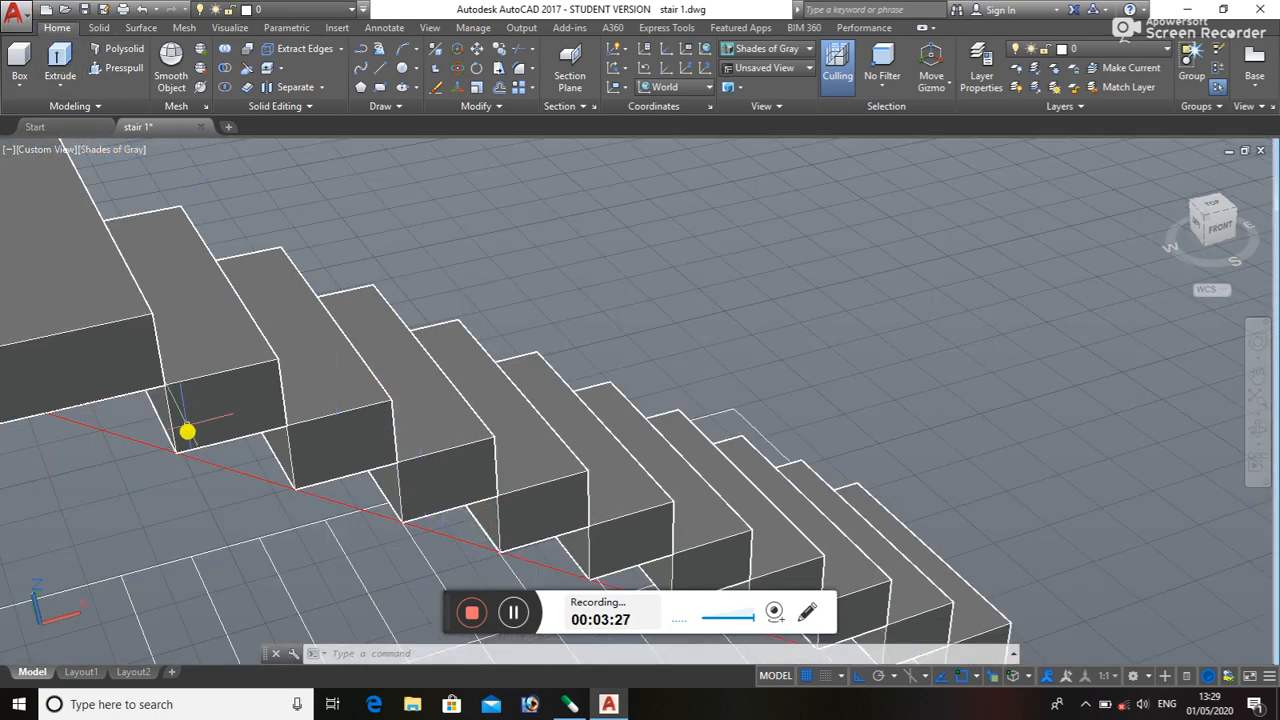
{"action": "left_click", "coordinate": [214, 469]}
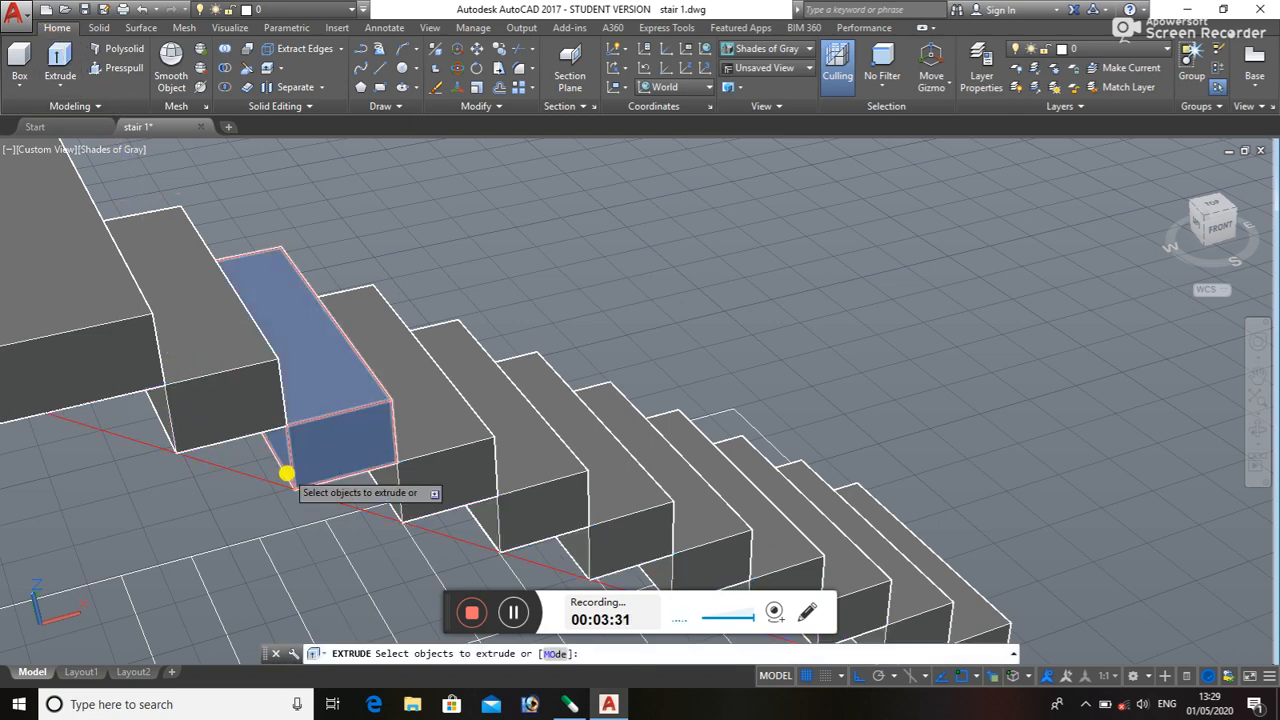
{"action": "left_click", "coordinate": [512, 612]}
{"action": "left_click", "coordinate": [510, 613]}
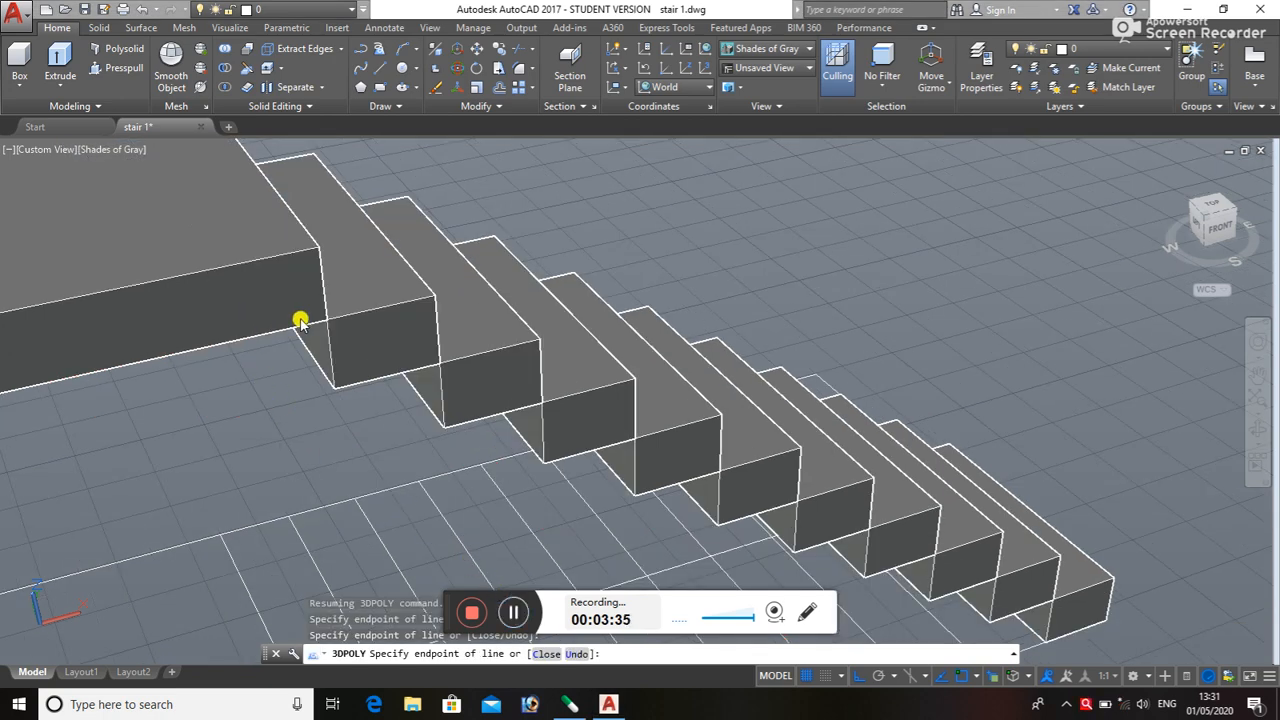
- Extend the reopened 3D polyline 1 foot along the landing's bottom edge and close it back to the bottom step's lower corner
{"action": "scroll", "coordinate": [300, 321], "scroll_direction": "up", "scroll_amount": 3}
{"action": "scroll", "coordinate": [200, 343], "scroll_direction": "down", "scroll_amount": 3}
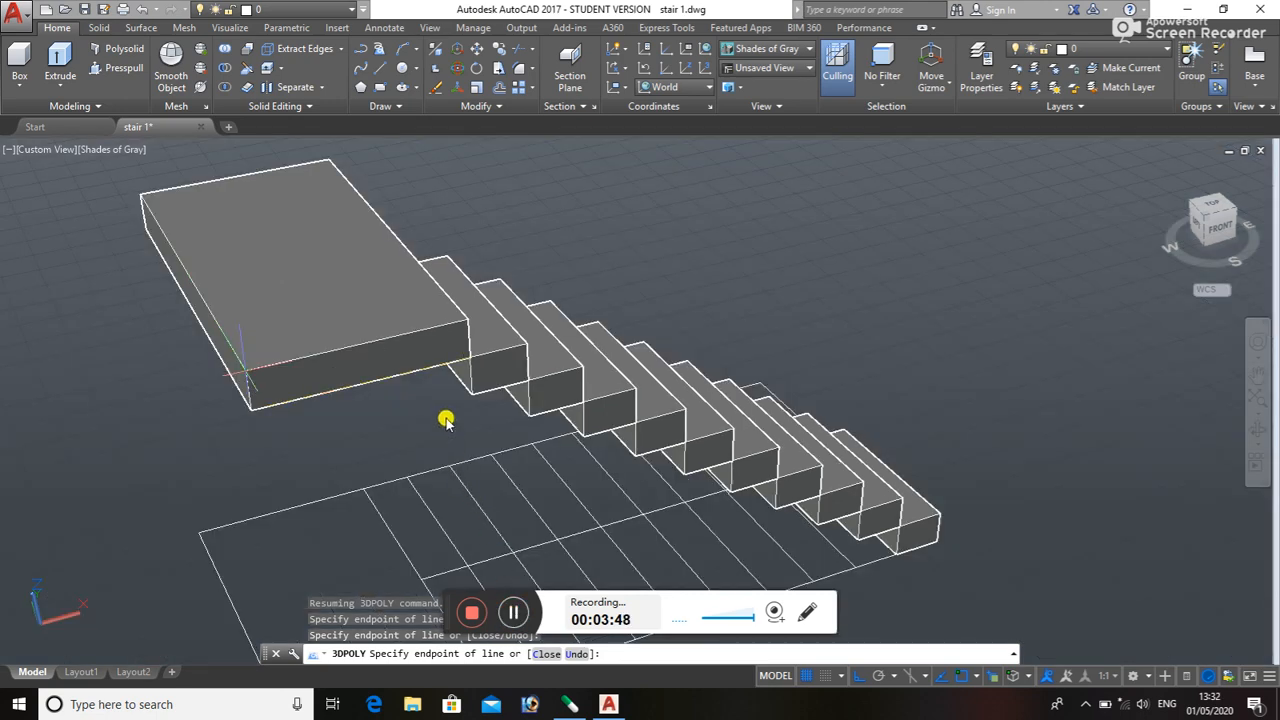
{"action": "scroll", "coordinate": [446, 420], "scroll_direction": "up", "scroll_amount": 3}
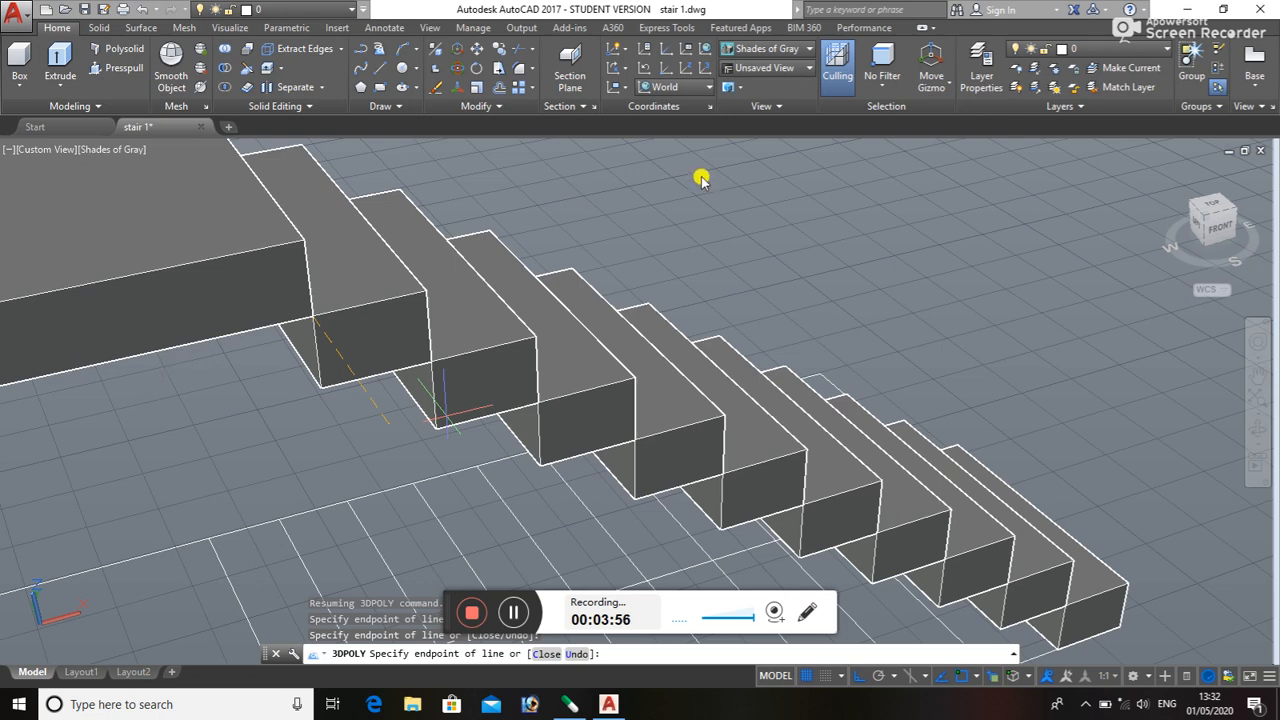
{"action": "left_click", "coordinate": [503, 613]}
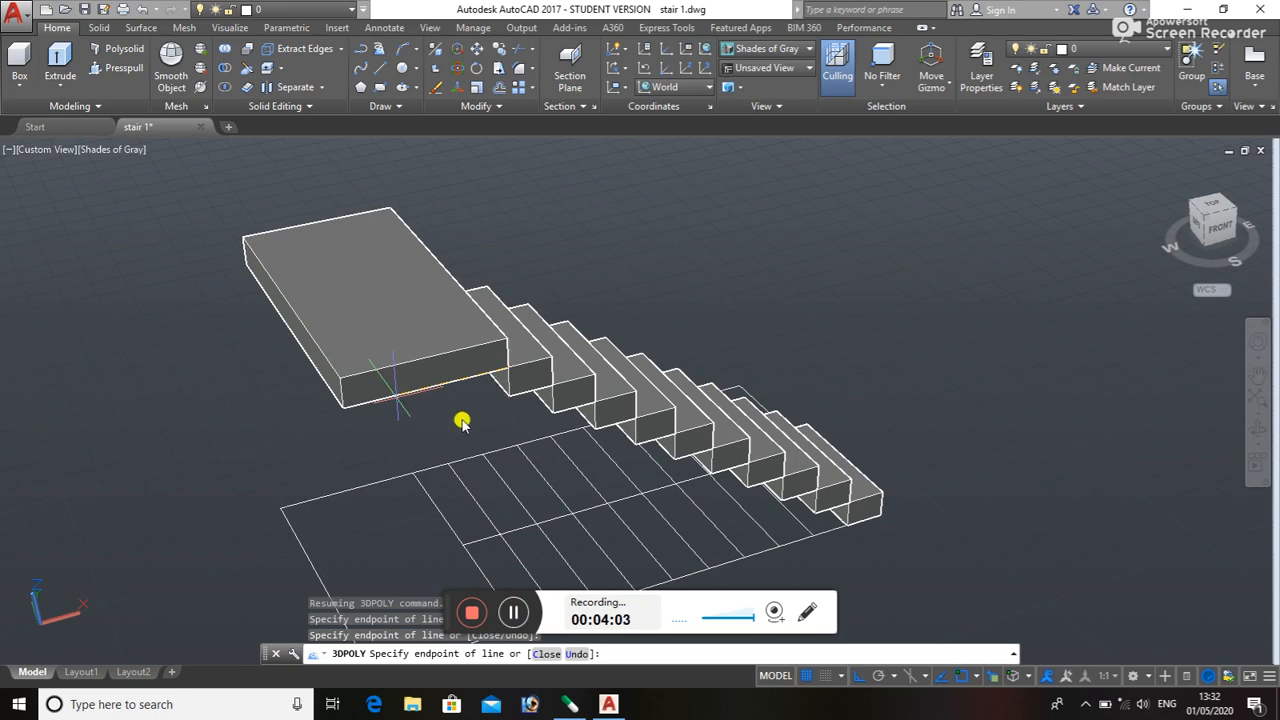
{"action": "left_click", "coordinate": [519, 612]}
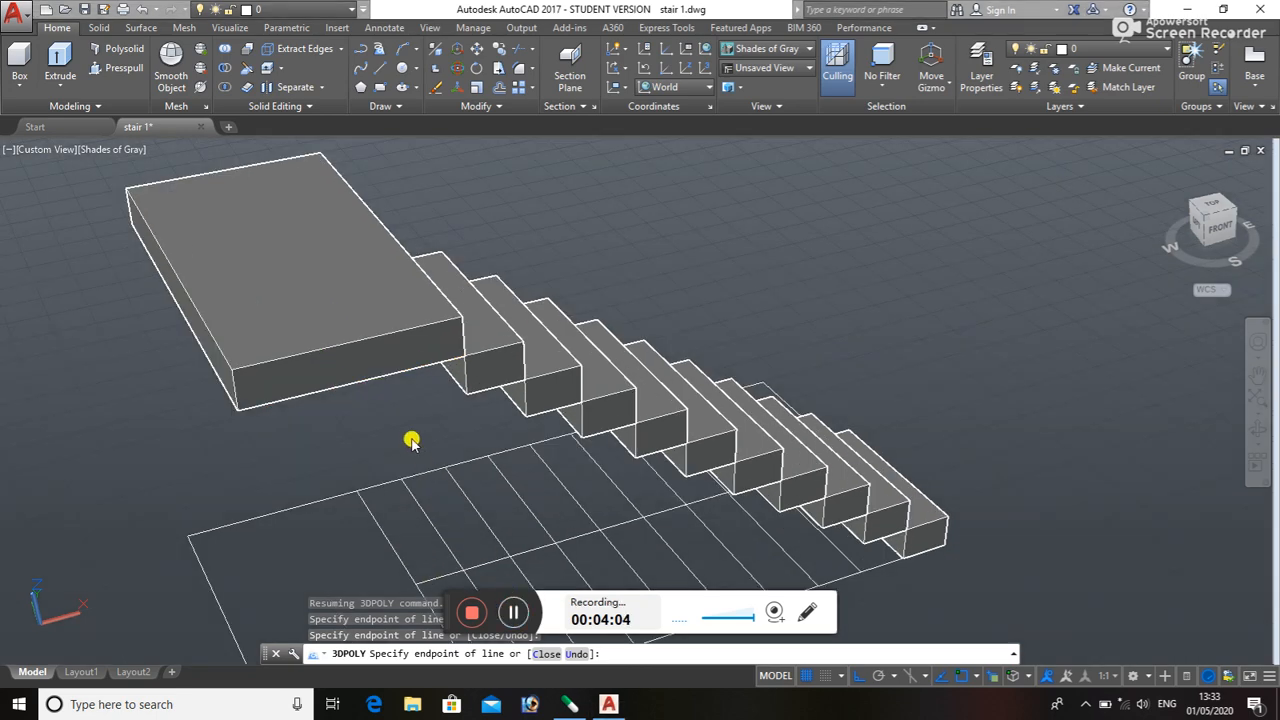
{"action": "scroll", "coordinate": [400, 411], "scroll_direction": "up", "scroll_amount": 2}
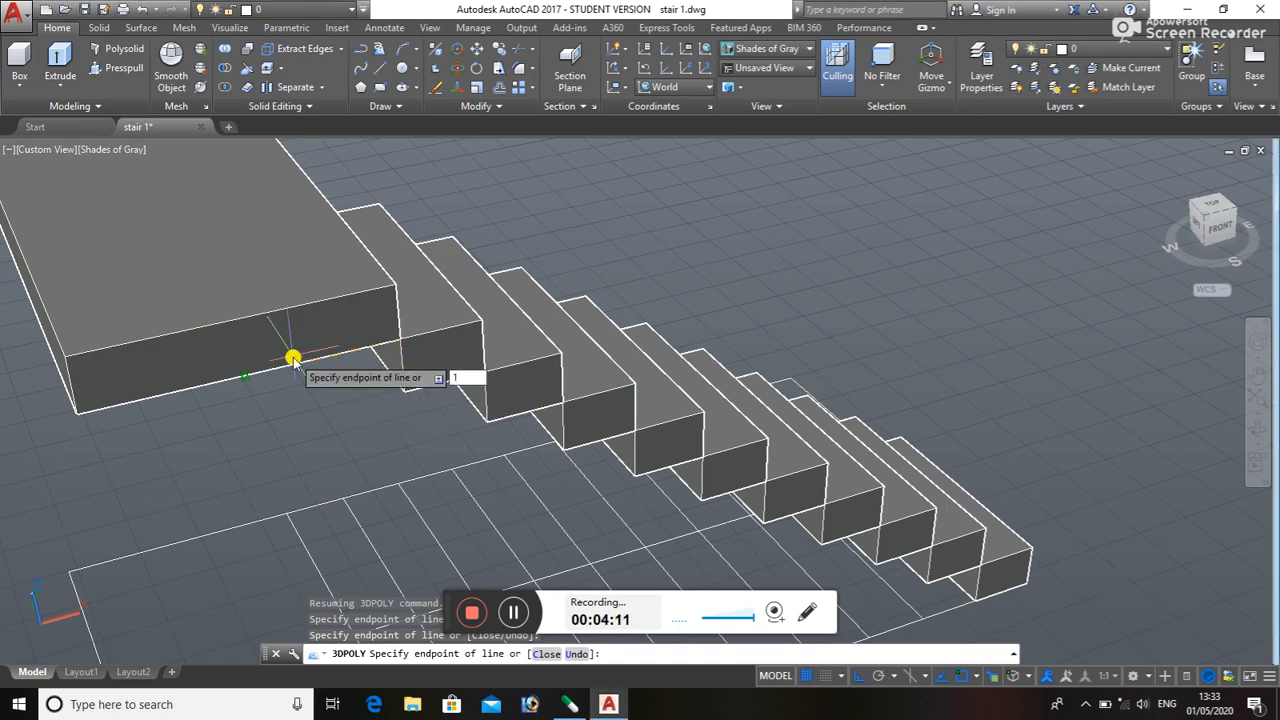
{"action": "key", "text": "Return"}
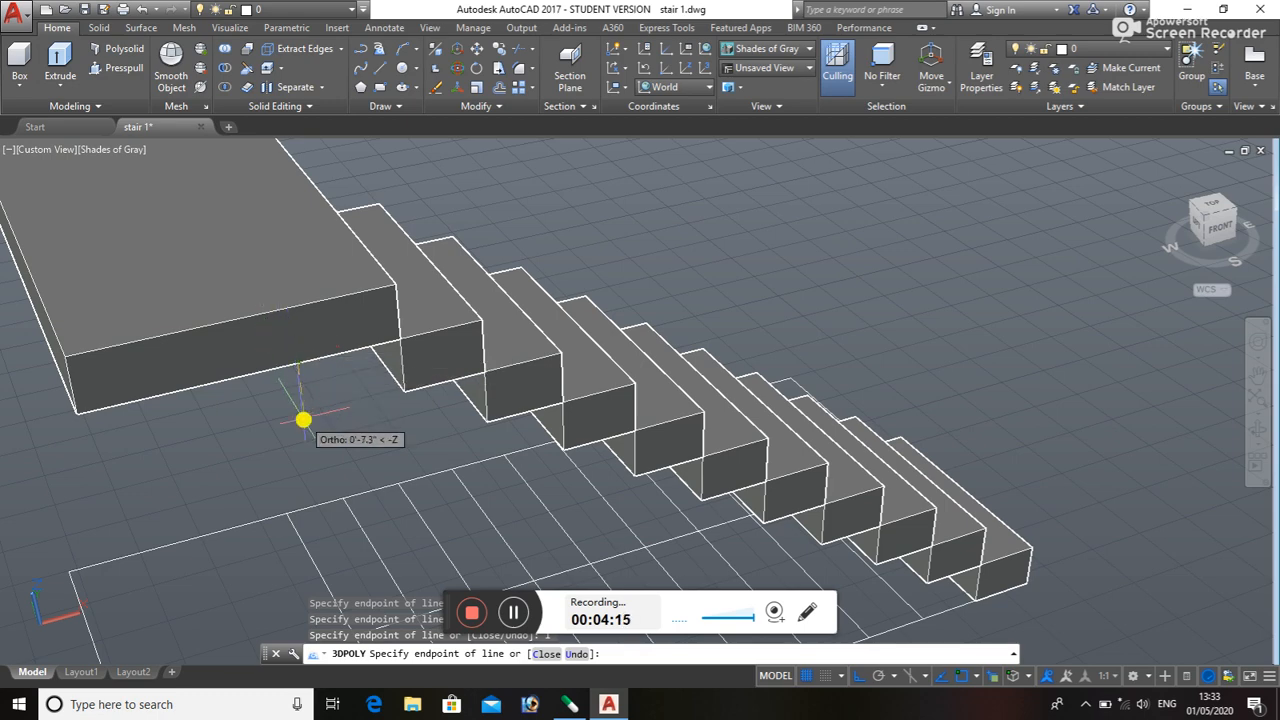
{"action": "type", "text": "c"}
{"action": "key", "text": "Return"}
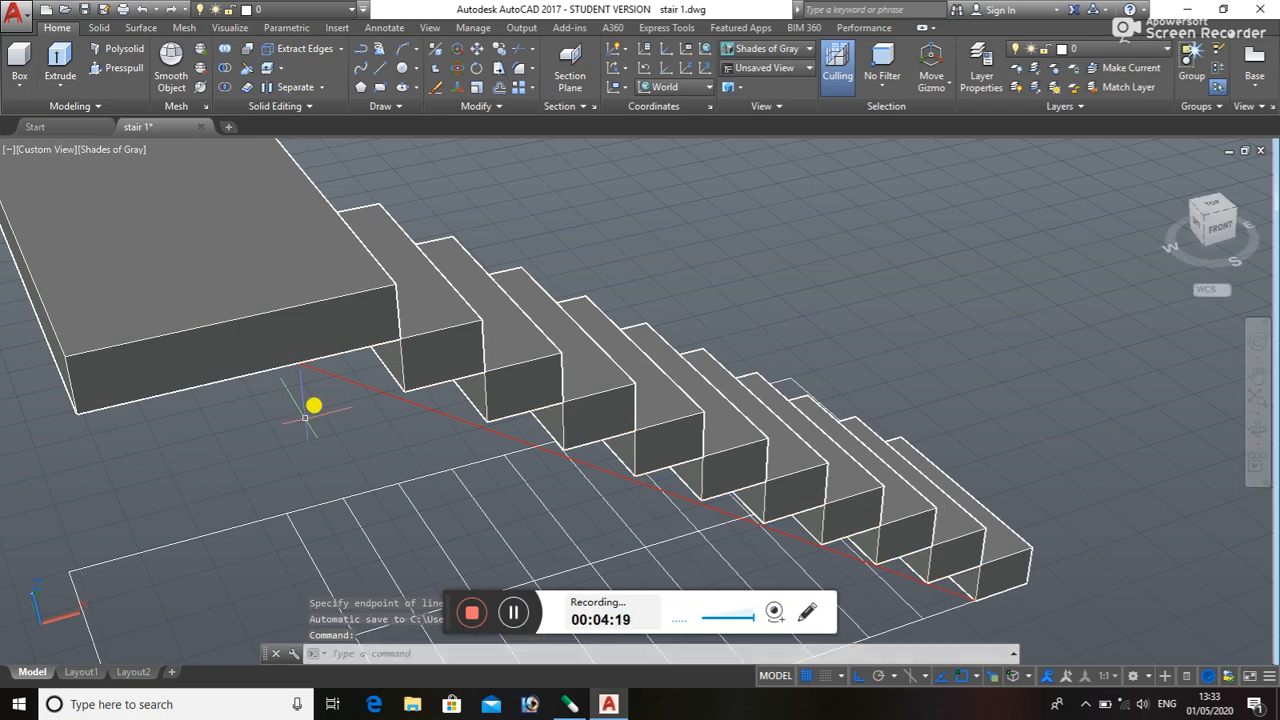
{"action": "scroll", "coordinate": [414, 371], "scroll_direction": "up", "scroll_amount": 3}
{"action": "scroll", "coordinate": [710, 558], "scroll_direction": "down", "scroll_amount": 2}
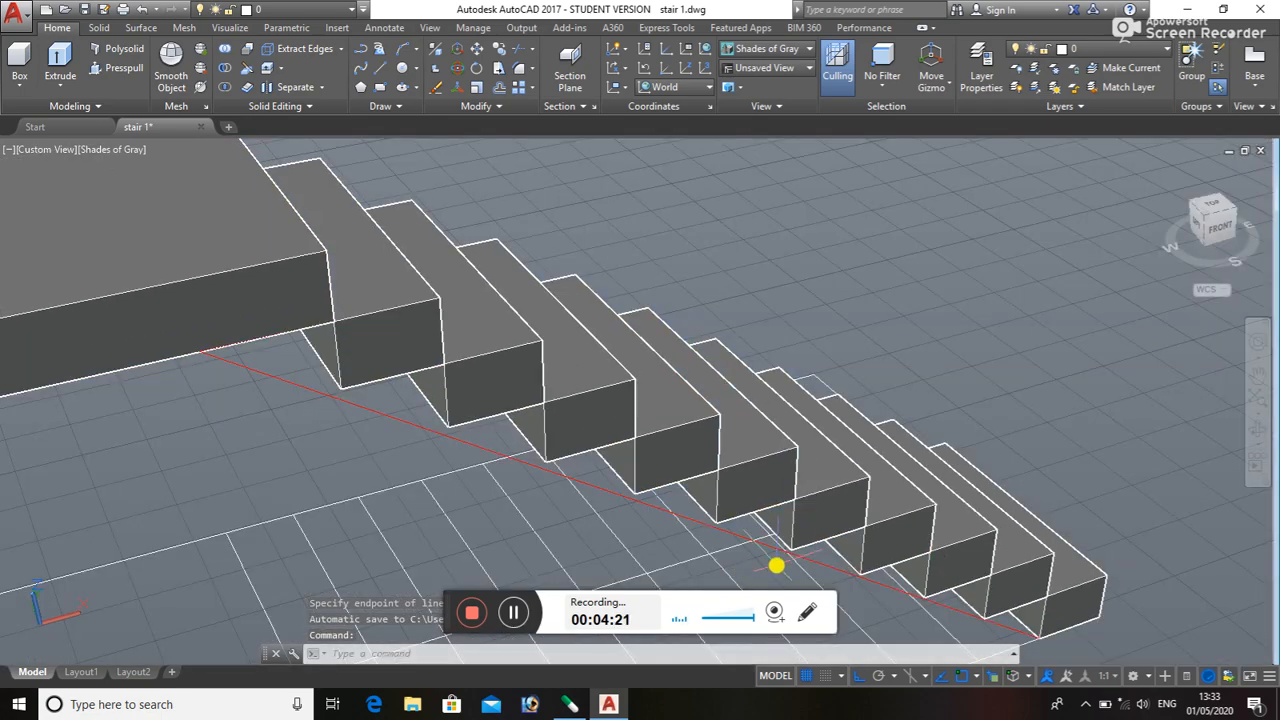
{"action": "scroll", "coordinate": [940, 590], "scroll_direction": "up", "scroll_amount": 3}
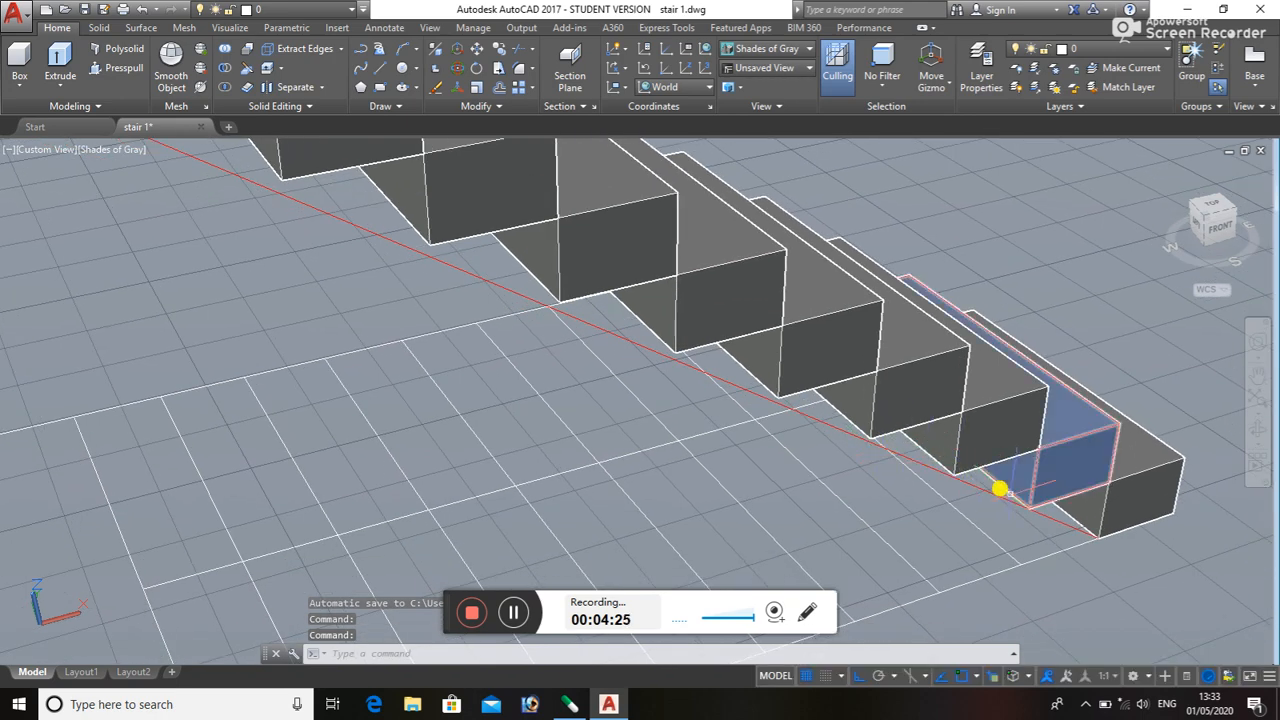
- Extrude the closed 3D polyline profile across the full width of the flight to the steps' opposite side corner
{"action": "left_click", "coordinate": [236, 173]}
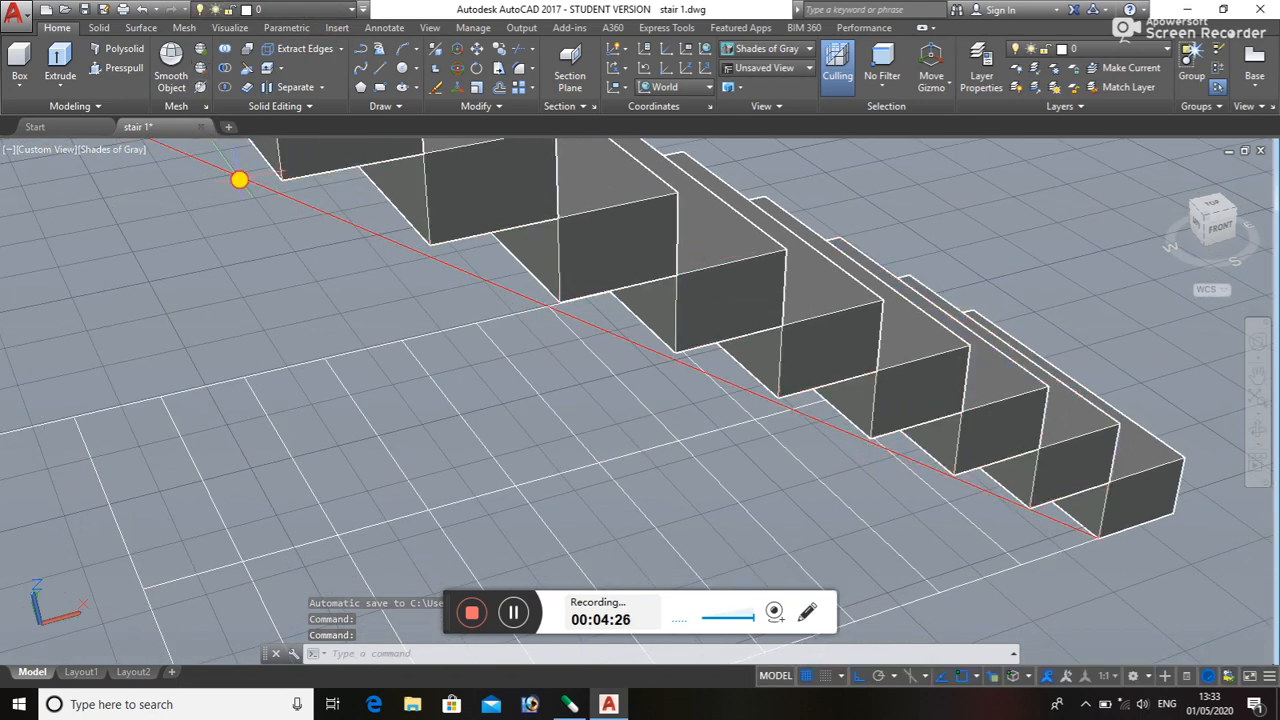
{"action": "left_click", "coordinate": [55, 56]}
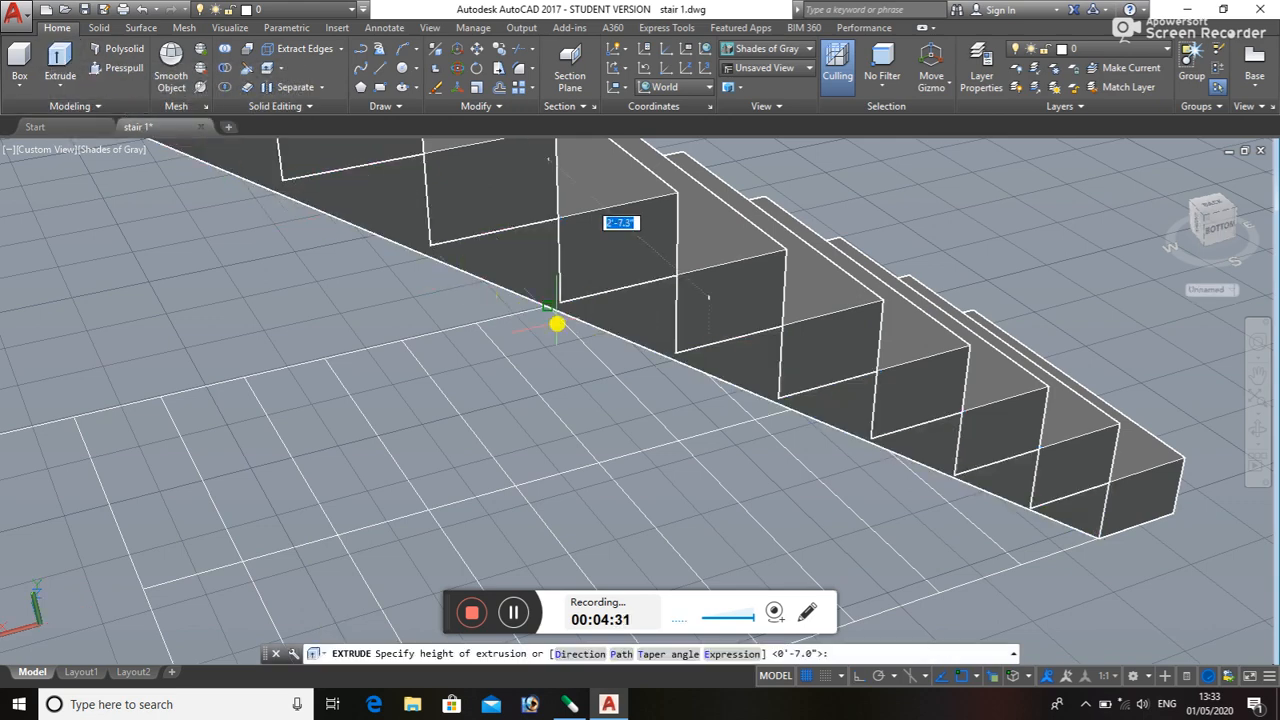
{"action": "scroll", "coordinate": [547, 324], "scroll_direction": "down", "scroll_amount": 2}
{"action": "scroll", "coordinate": [543, 343], "scroll_direction": "down", "scroll_amount": 2}
{"action": "middle_click_drag", "start_coordinate": [543, 343], "coordinate": [329, 423]}
{"action": "scroll", "coordinate": [209, 511], "scroll_direction": "up", "scroll_amount": 3}
{"action": "middle_click_drag", "start_coordinate": [216, 509], "coordinate": [302, 318]}
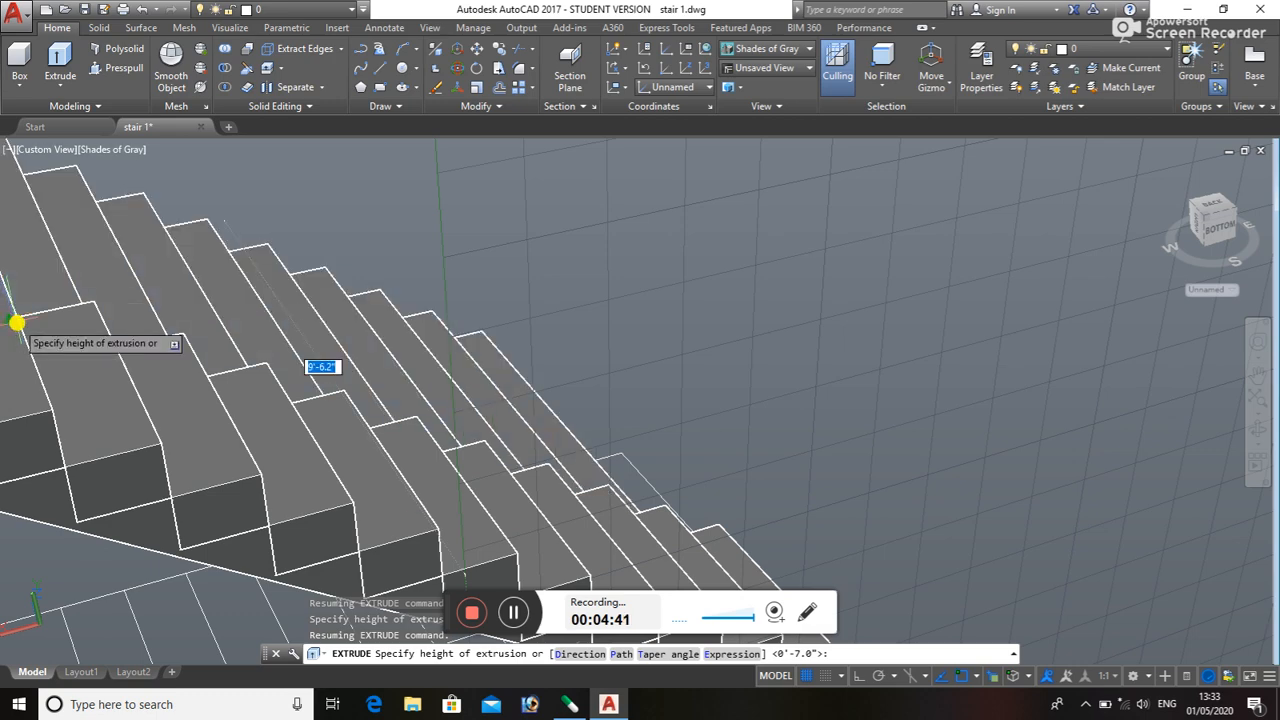
{"action": "left_click", "coordinate": [1254, 432]}
{"action": "left_click_drag", "start_coordinate": [903, 409], "coordinate": [780, 403]}
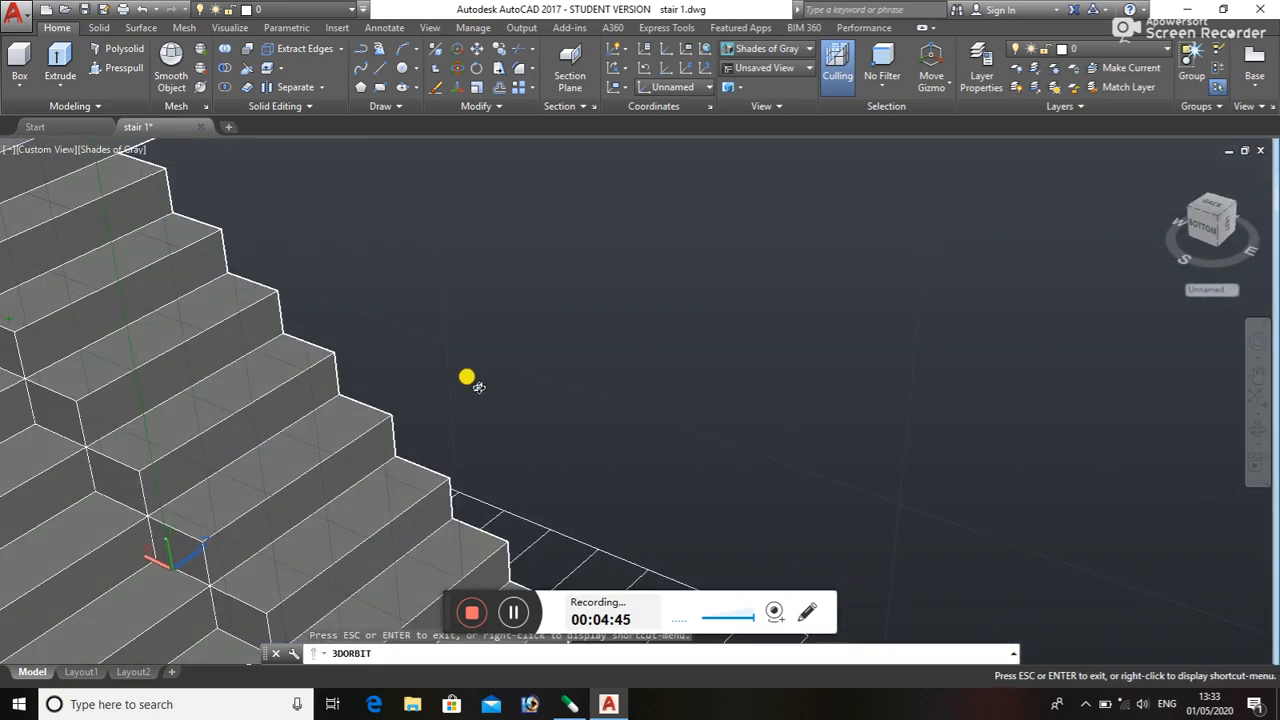
{"action": "key", "text": "Escape"}
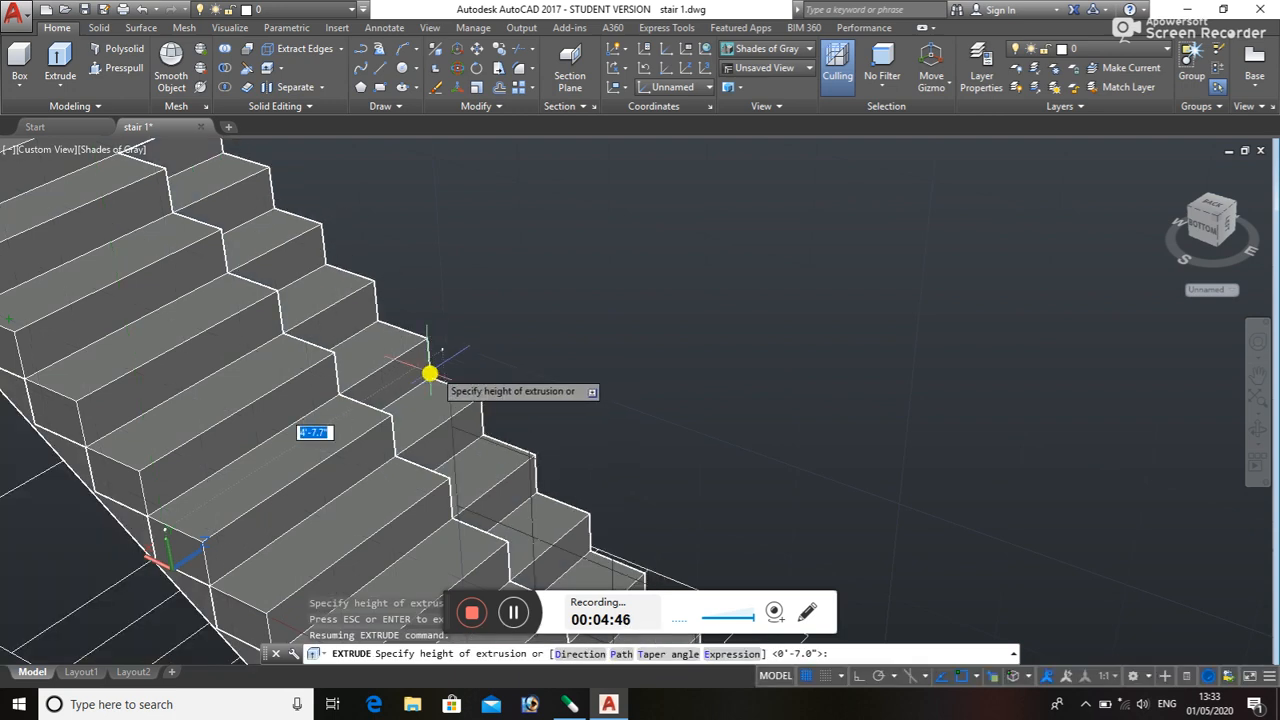
{"action": "left_click", "coordinate": [338, 397]}
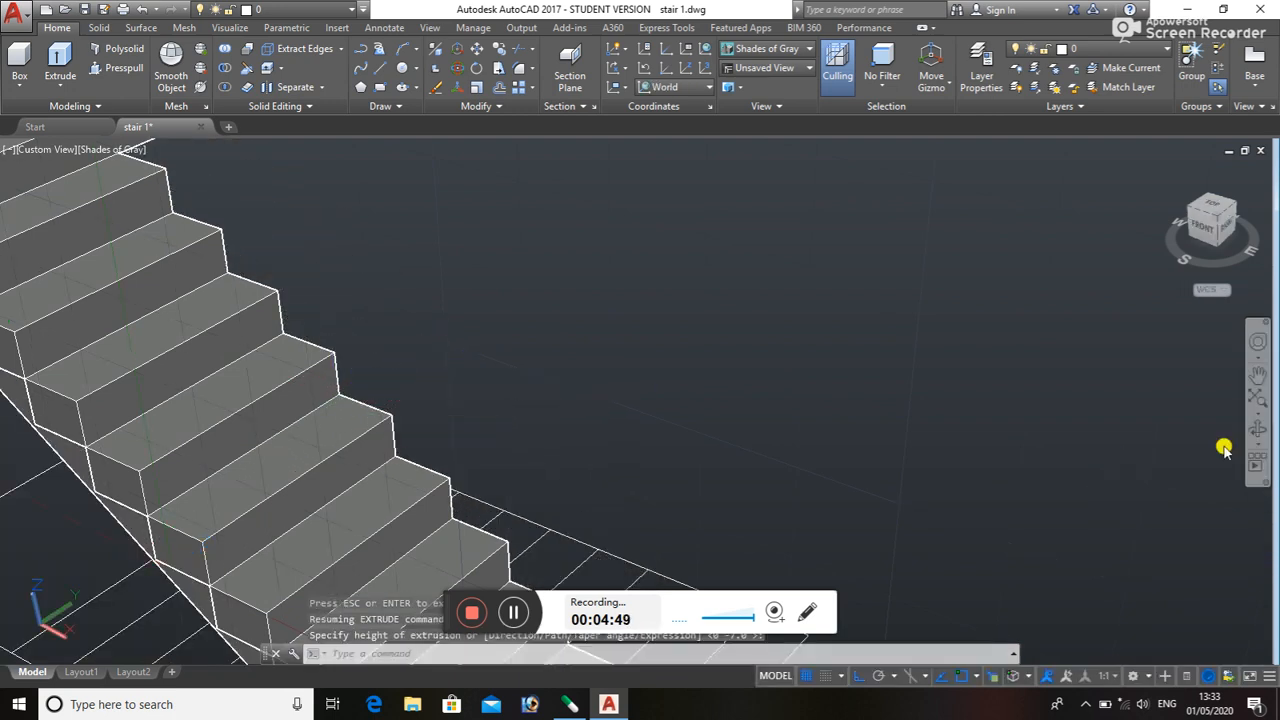
- Create a 7-inch-high box on the plan's step rectangle next to the landing in the second flight
{"action": "left_click", "coordinate": [1257, 428]}
{"action": "left_click_drag", "start_coordinate": [688, 512], "coordinate": [829, 526]}
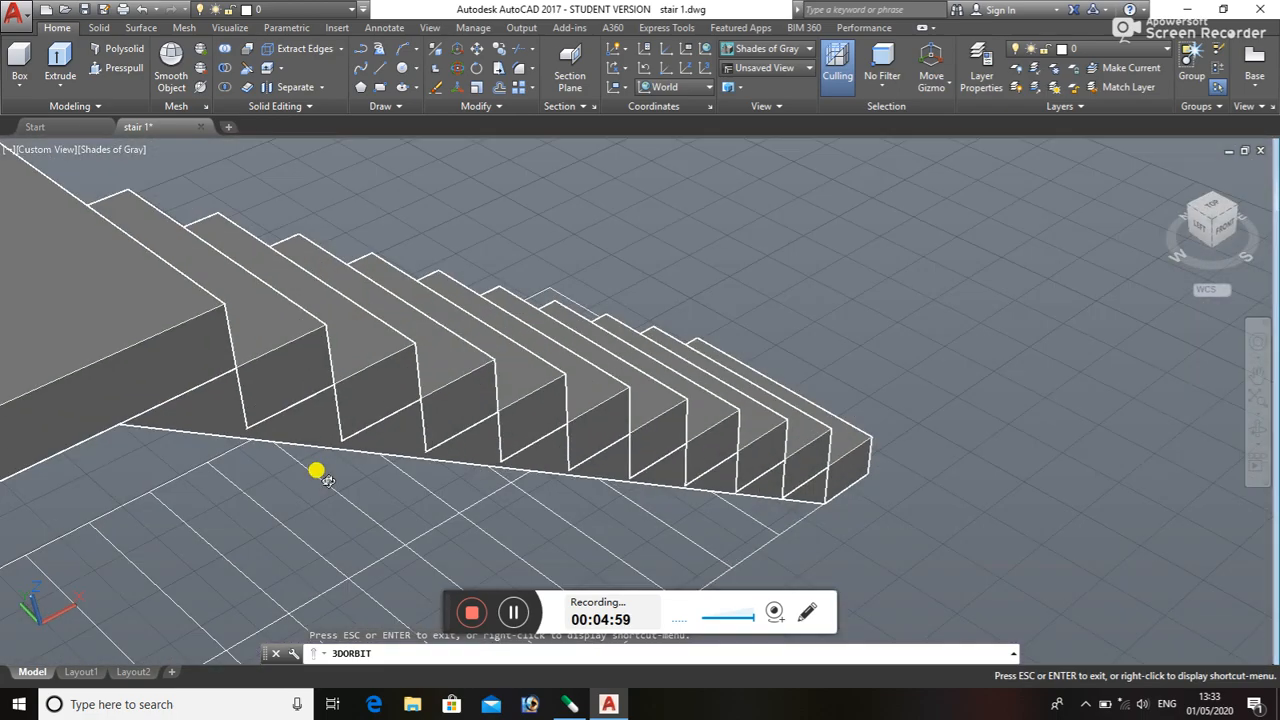
{"action": "left_click_drag", "start_coordinate": [253, 489], "coordinate": [418, 483]}
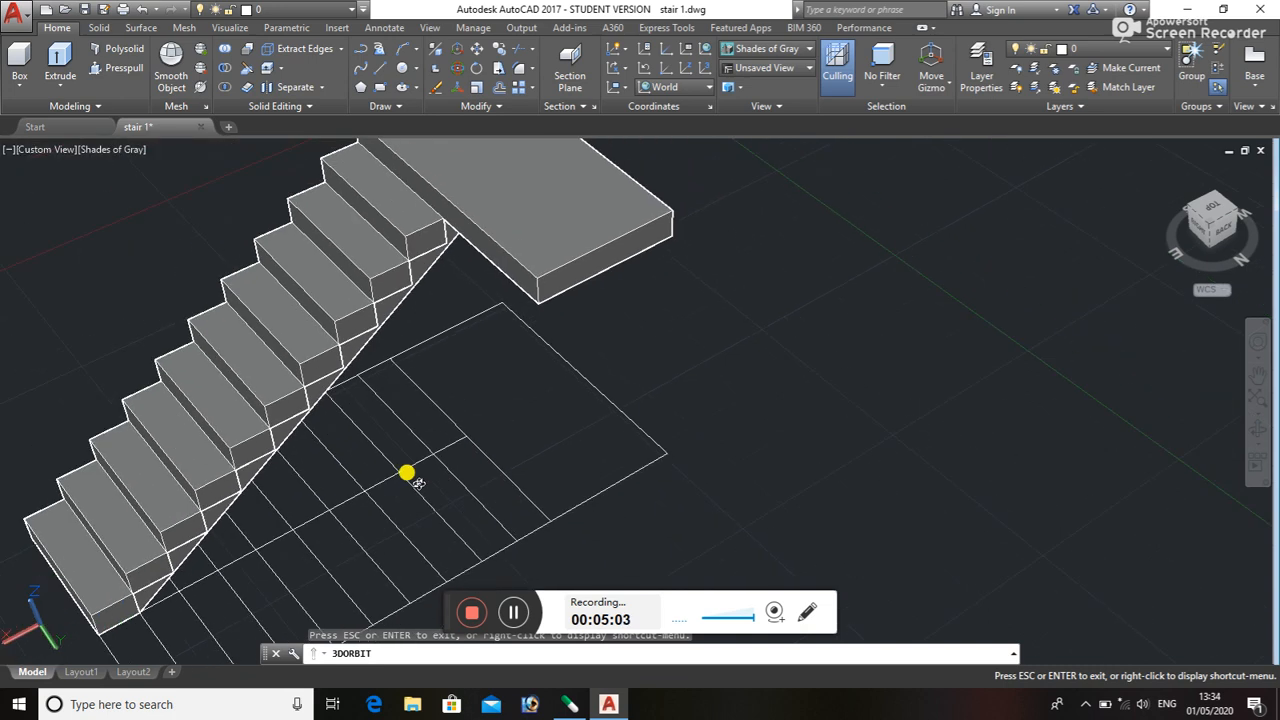
{"action": "key", "text": "Escape"}
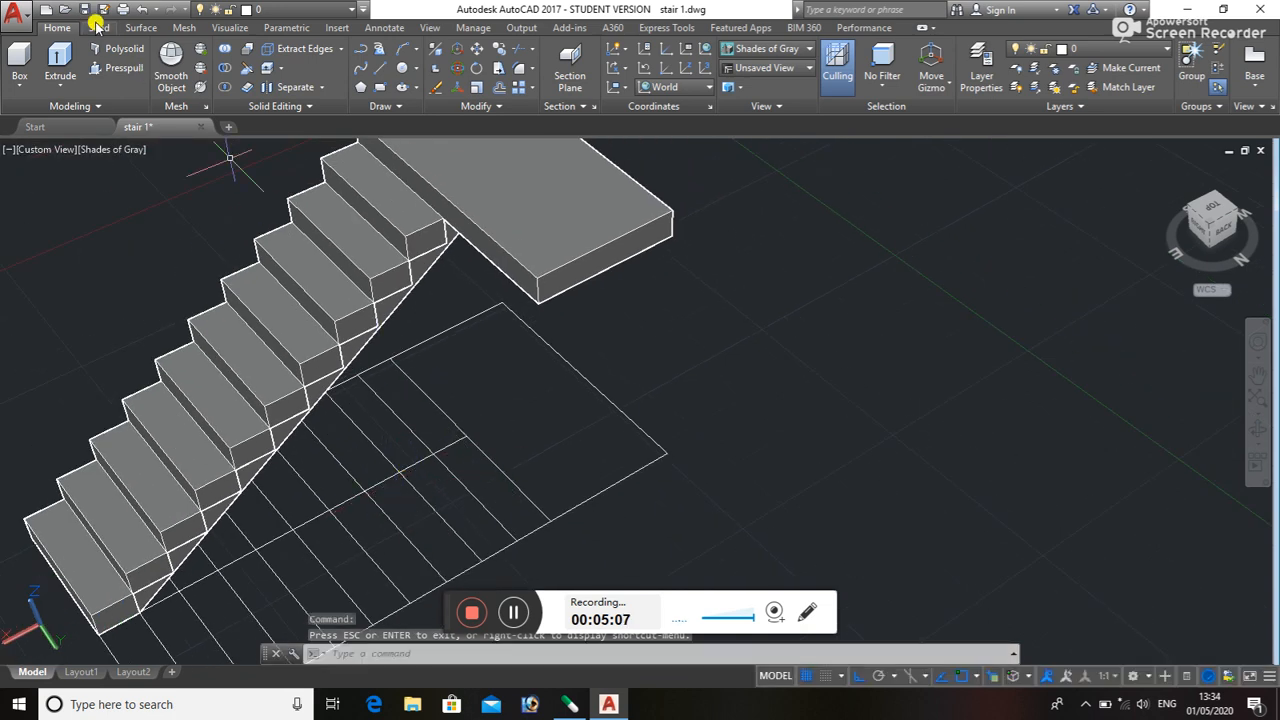
{"action": "left_click", "coordinate": [15, 55]}
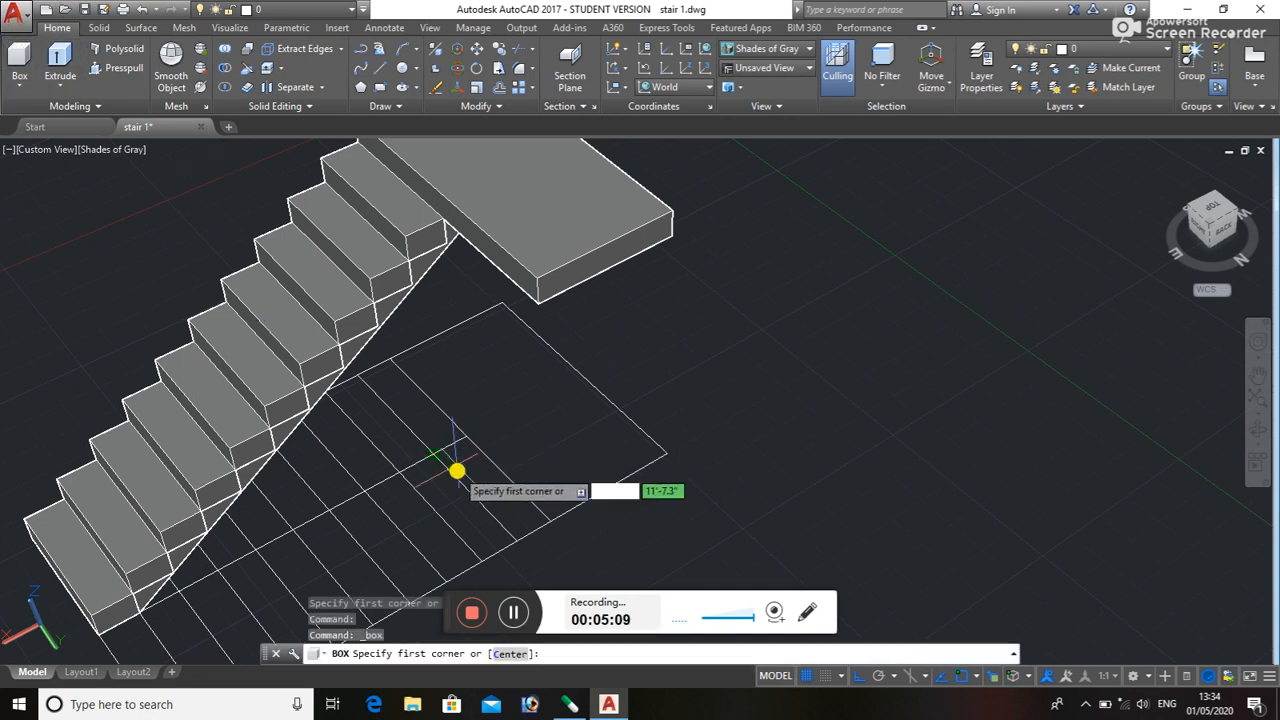
{"action": "left_click", "coordinate": [436, 451]}
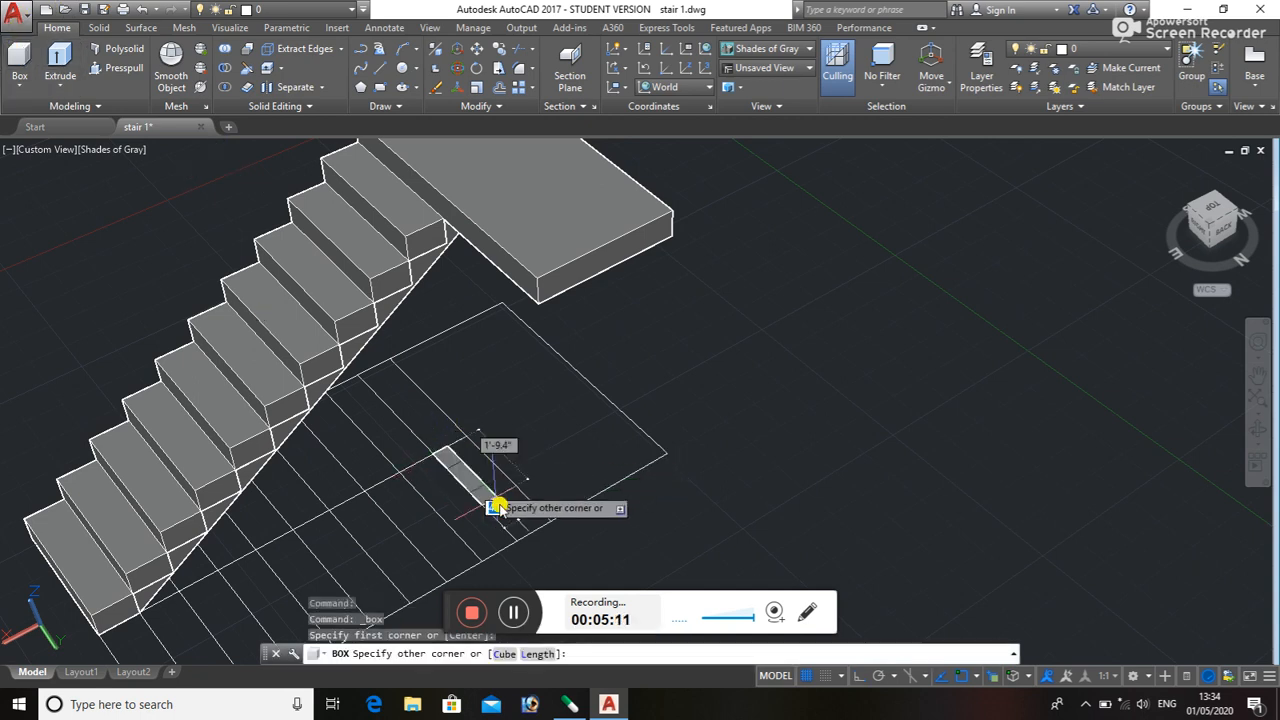
{"action": "left_click", "coordinate": [549, 523]}
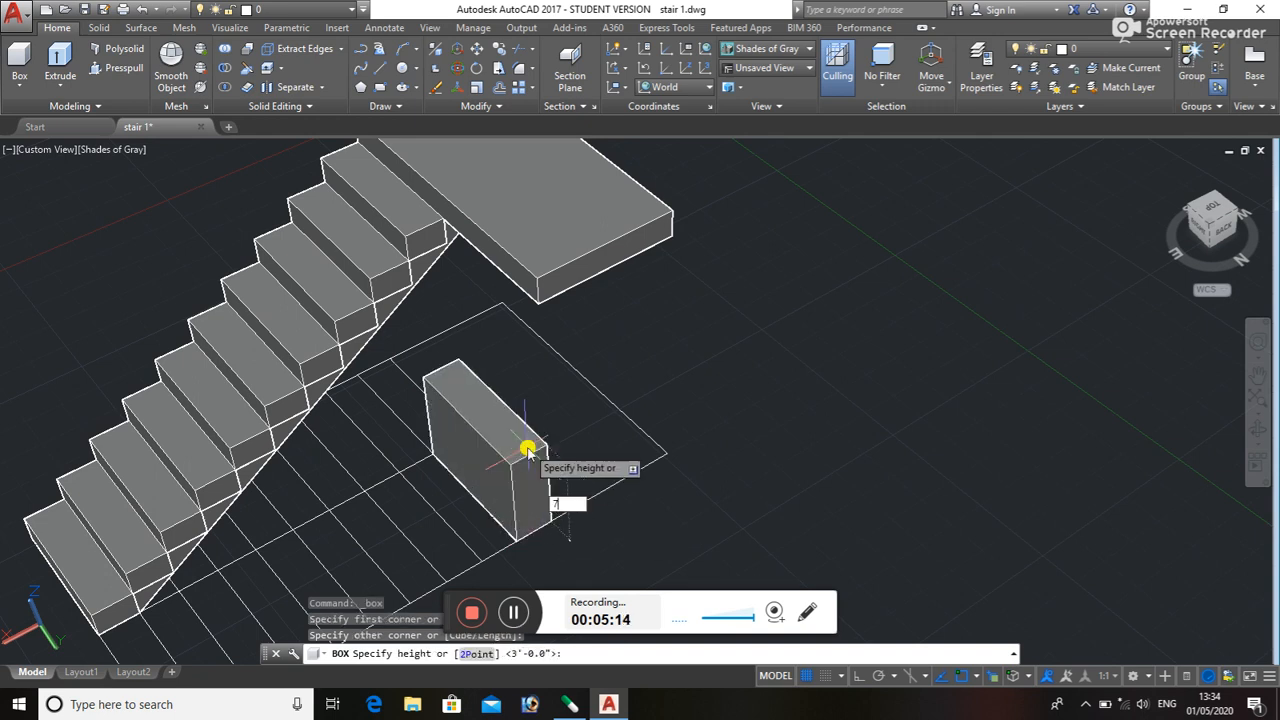
{"action": "type", "text": "7\""}
{"action": "key", "text": "Return"}
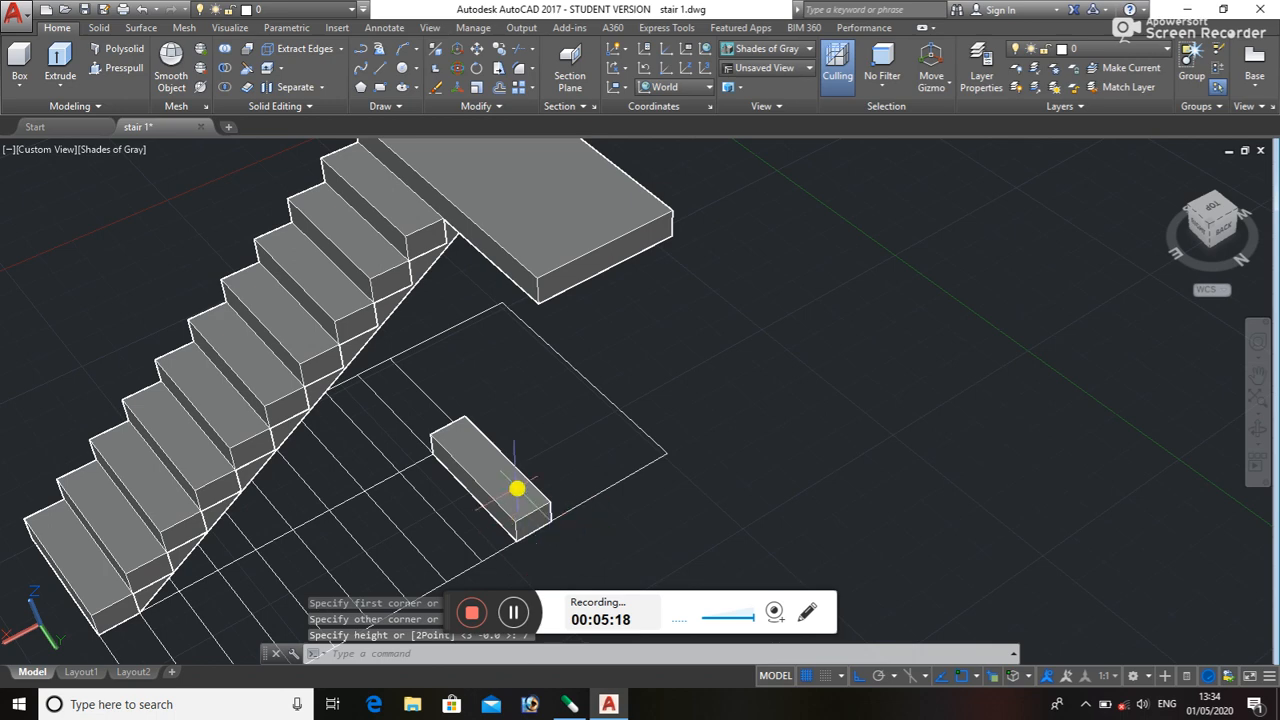
- Copy the new box from its lower outer corner on the landing side to the landing's upper front corner
{"action": "left_click", "coordinate": [530, 490]}
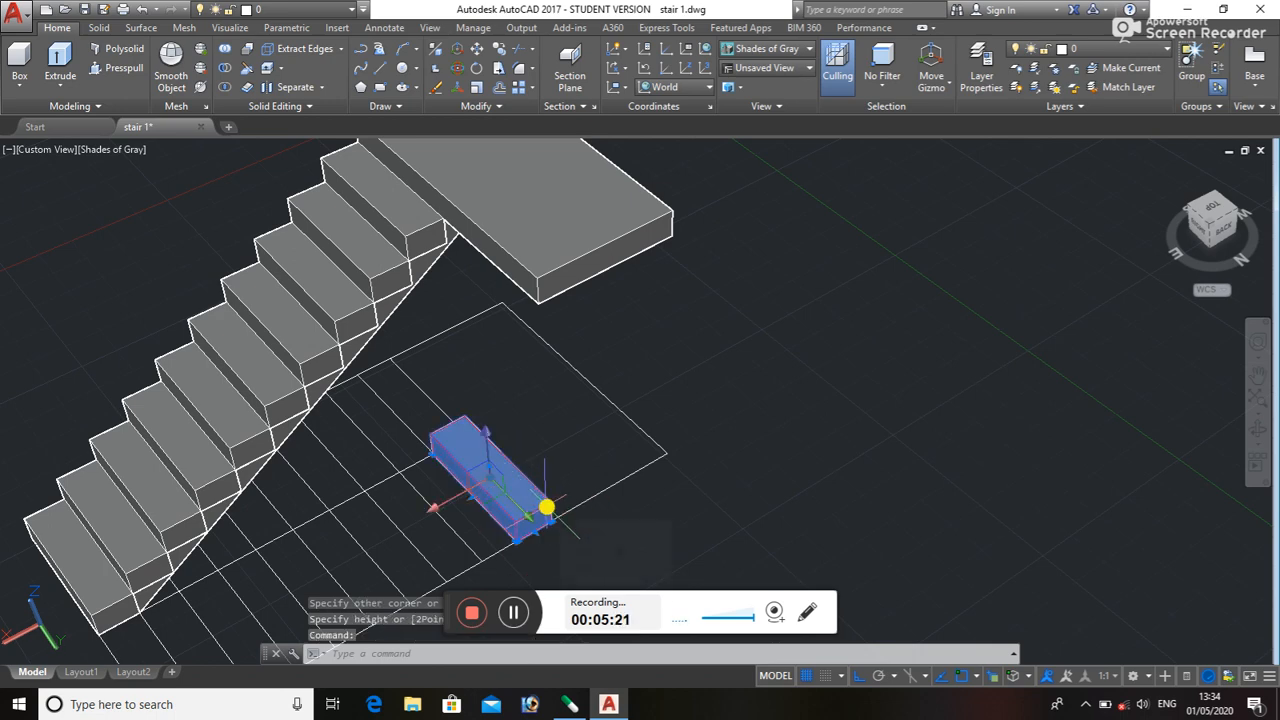
{"action": "type", "text": "Co"}
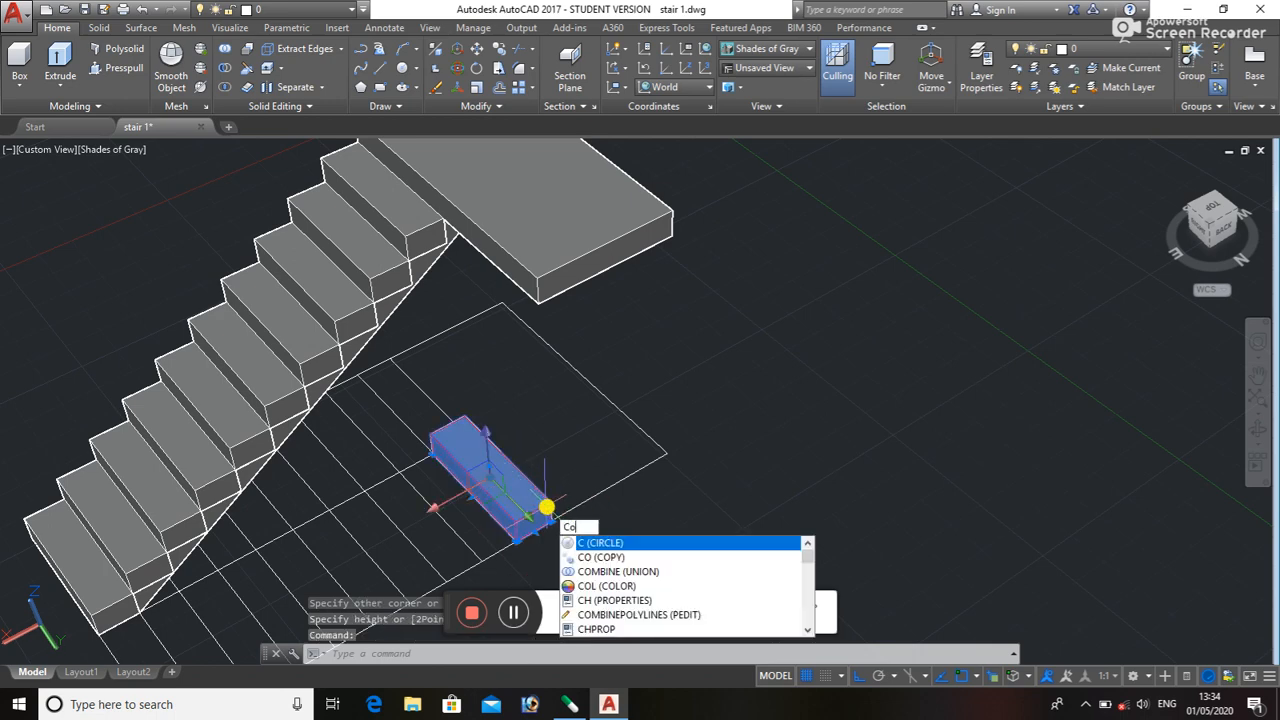
{"action": "key", "text": "Return"}
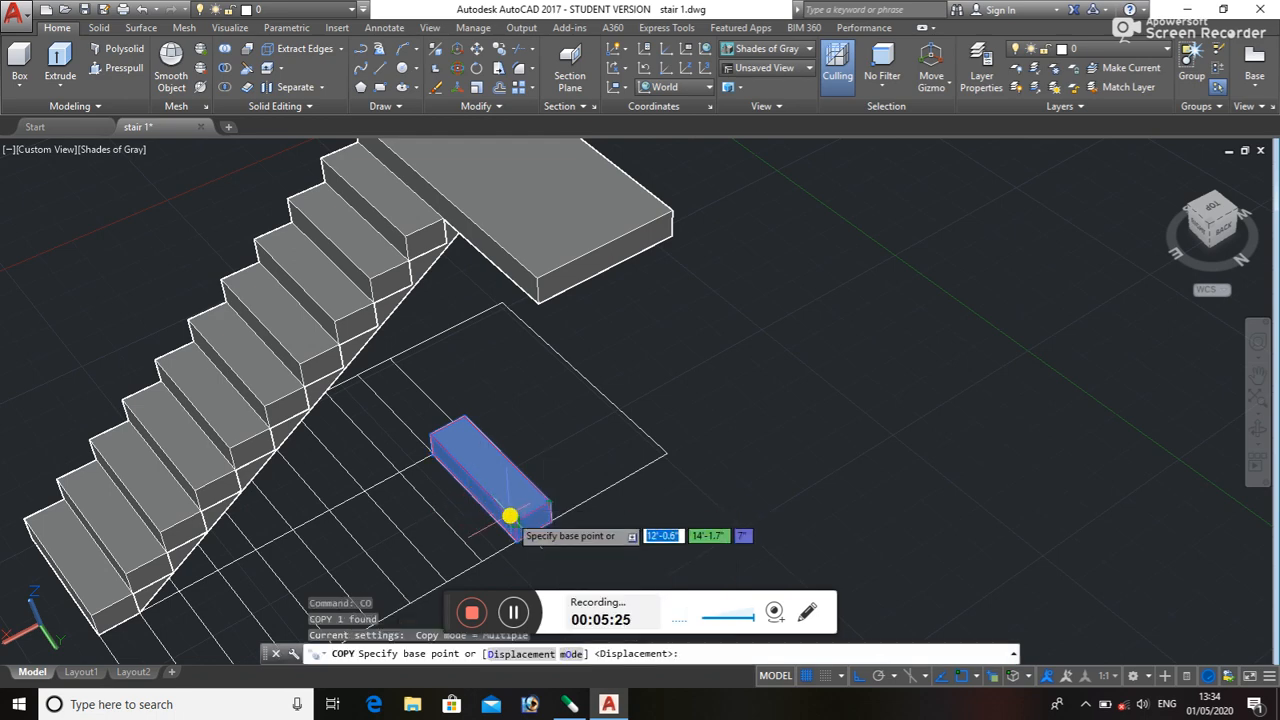
{"action": "scroll", "coordinate": [555, 525], "scroll_direction": "up", "scroll_amount": 5}
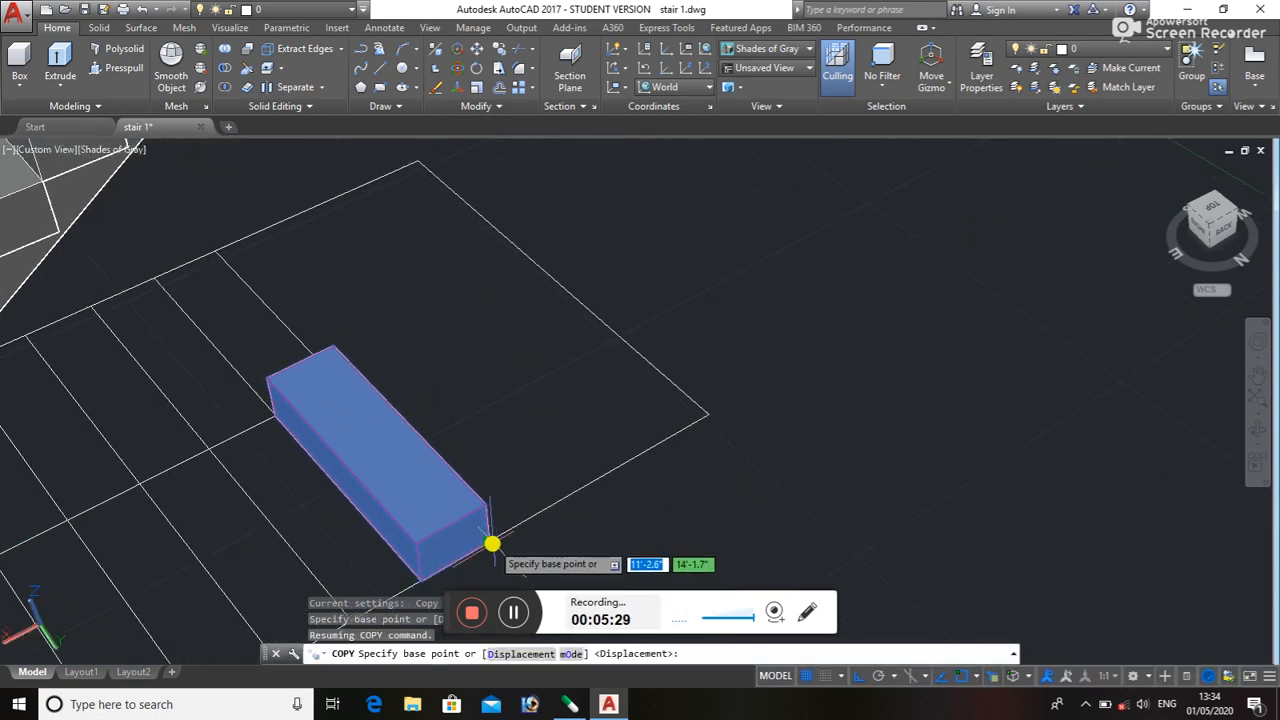
{"action": "left_click", "coordinate": [490, 539]}
{"action": "scroll", "coordinate": [447, 358], "scroll_direction": "down", "scroll_amount": 5}
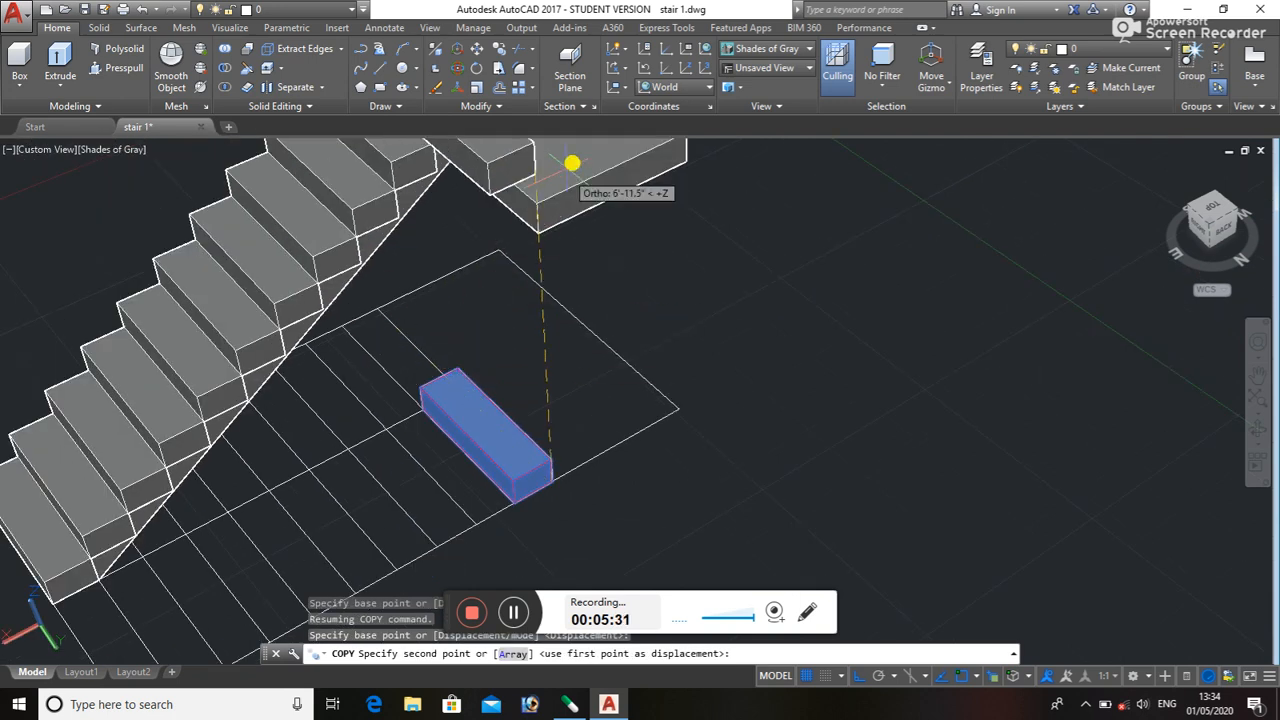
{"action": "left_click", "coordinate": [540, 203]}
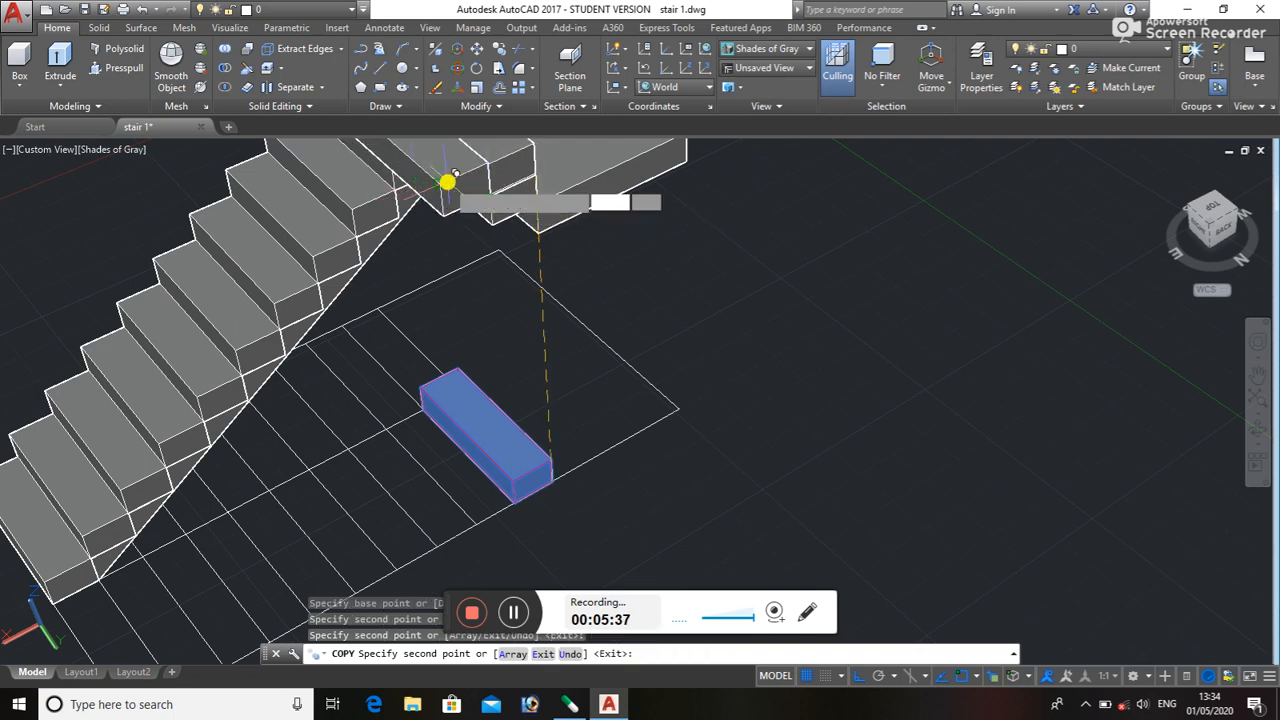
- Place further box copies up the second flight, each at the upper front outer corner of the preceding step
{"action": "left_click", "coordinate": [442, 184]}
{"action": "middle_click_drag", "start_coordinate": [461, 202], "coordinate": [502, 390]}
{"action": "scroll", "coordinate": [501, 371], "scroll_direction": "down", "scroll_amount": 1}
{"action": "scroll", "coordinate": [501, 371], "scroll_direction": "up", "scroll_amount": 2}
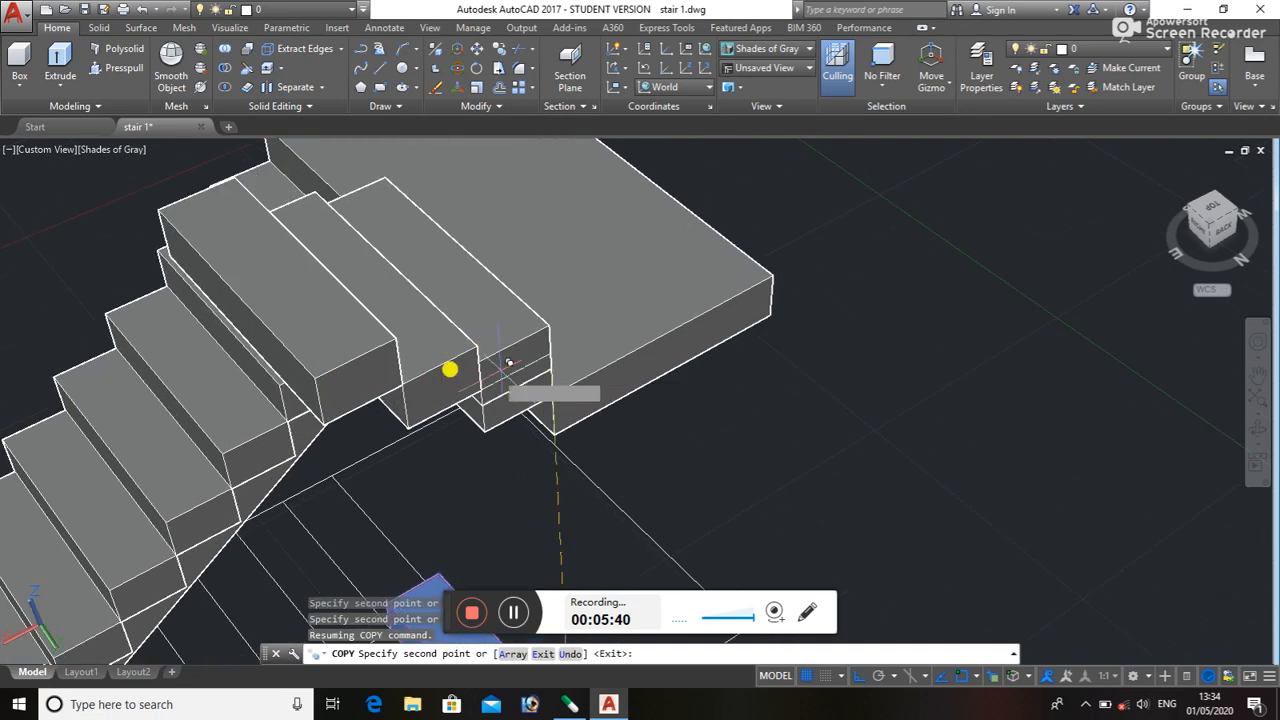
{"action": "left_click", "coordinate": [308, 376]}
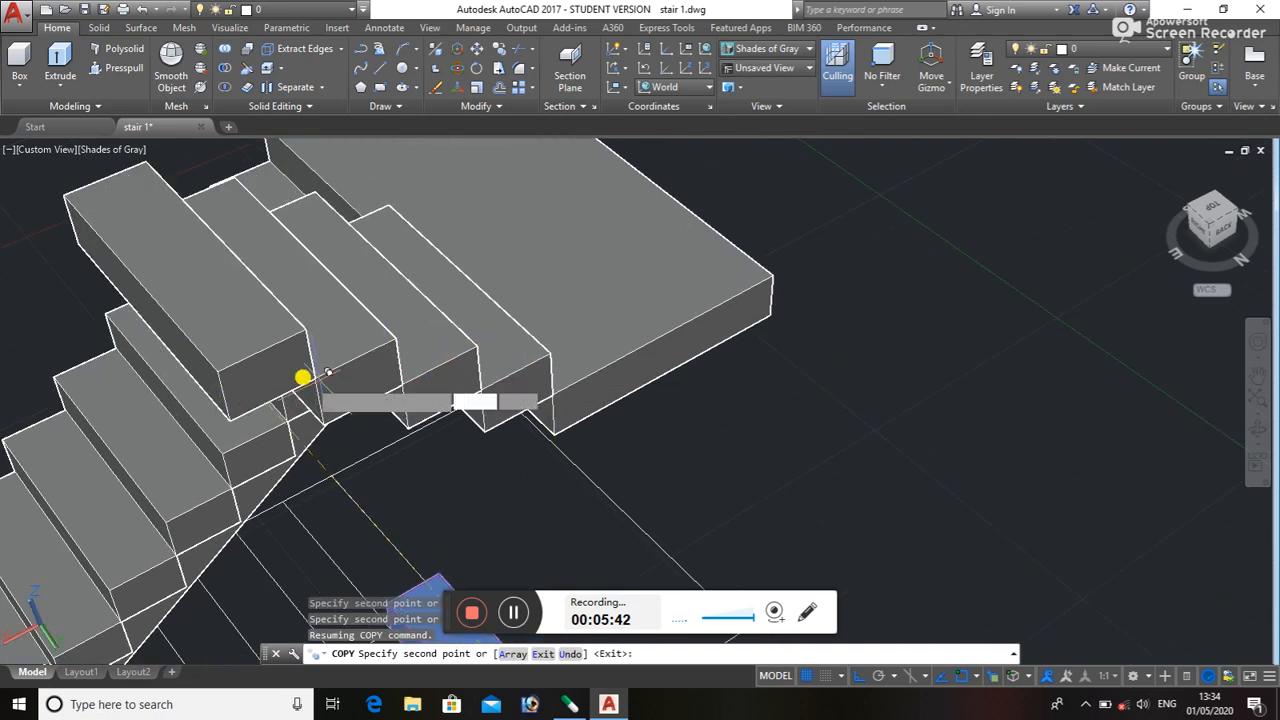
{"action": "left_click", "coordinate": [215, 368]}
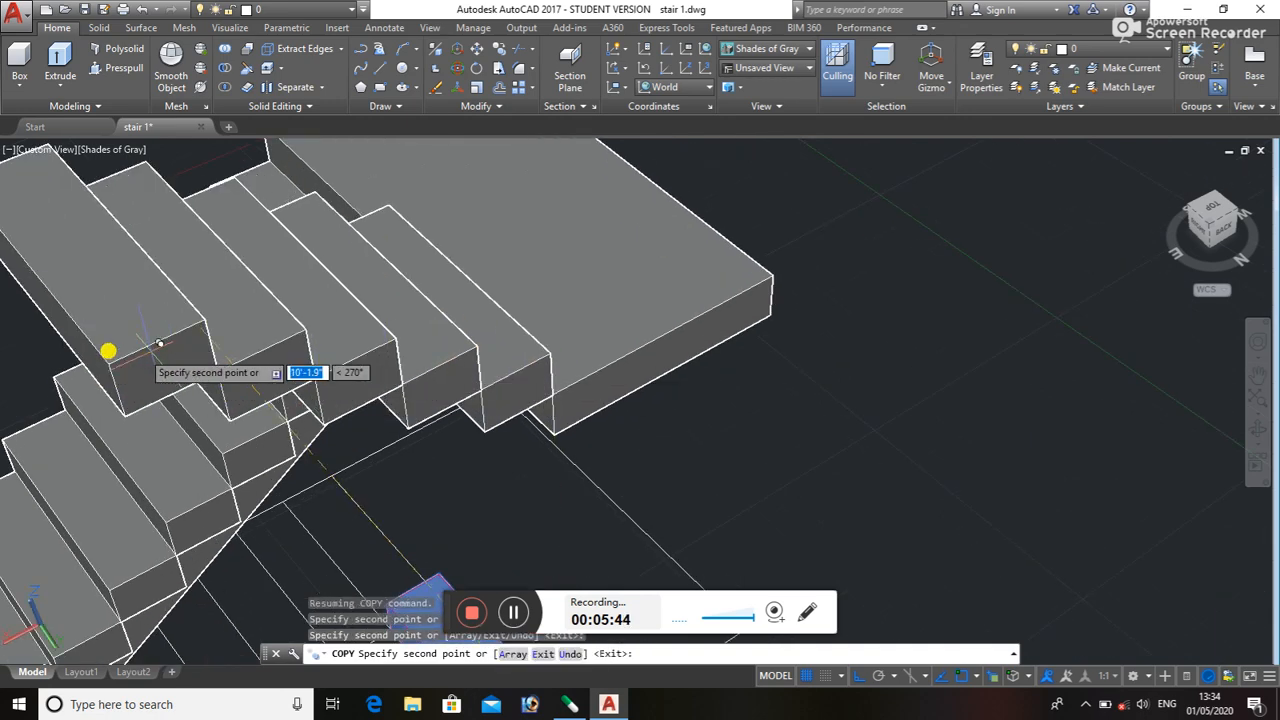
{"action": "middle_click_drag", "start_coordinate": [200, 375], "coordinate": [419, 425]}
{"action": "left_click", "coordinate": [430, 448]}
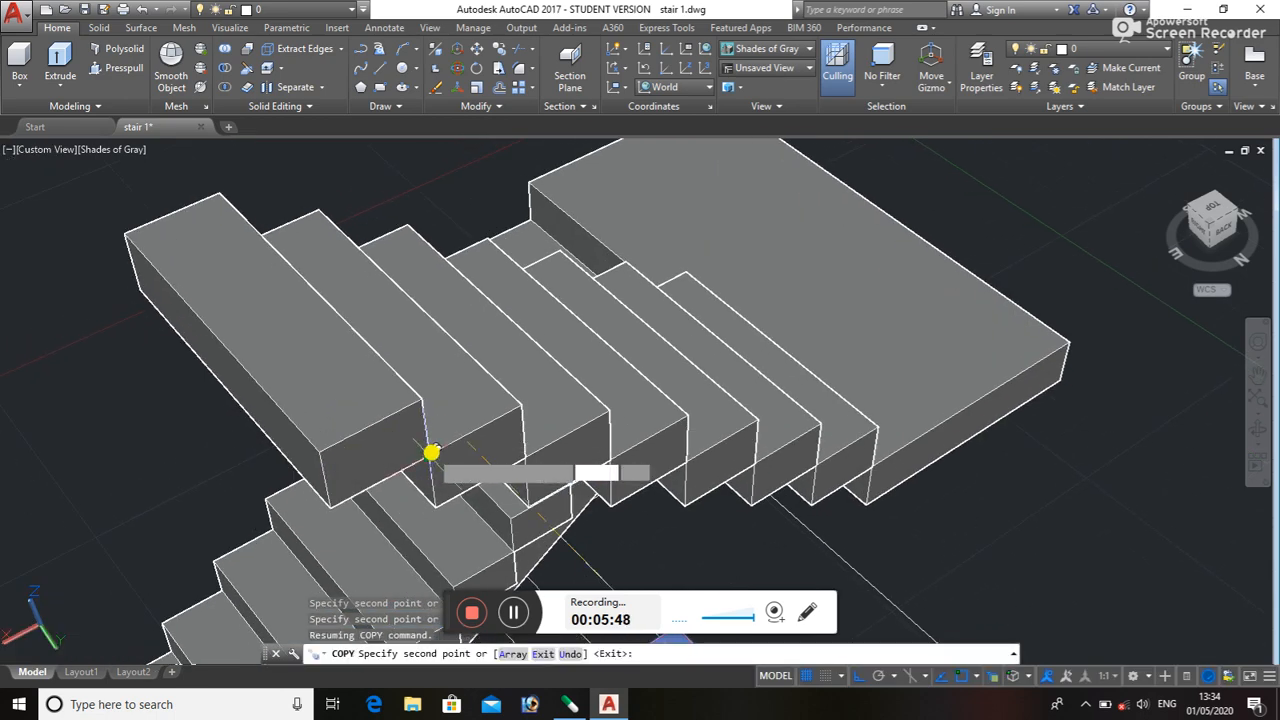
- Add the remaining box copies corner to corner to complete the second flight, and finish copying
{"action": "left_click", "coordinate": [325, 453]}
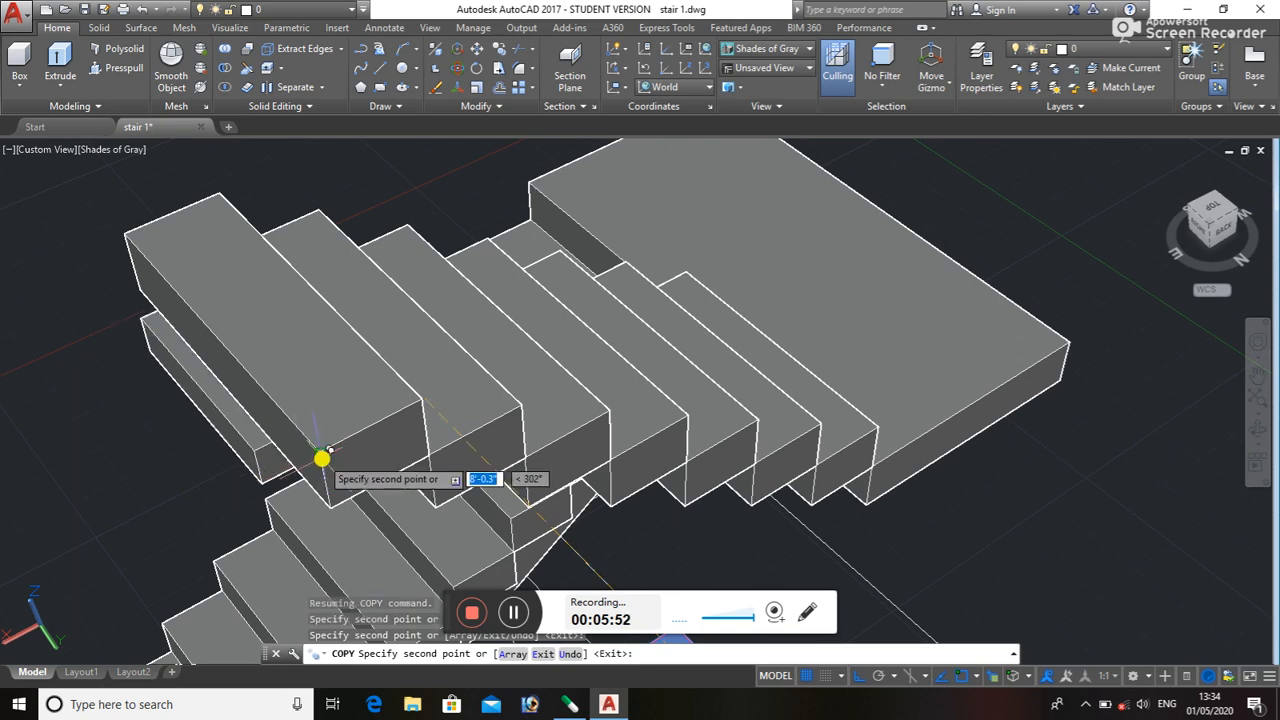
{"action": "scroll", "coordinate": [286, 460], "scroll_direction": "up", "scroll_amount": 2}
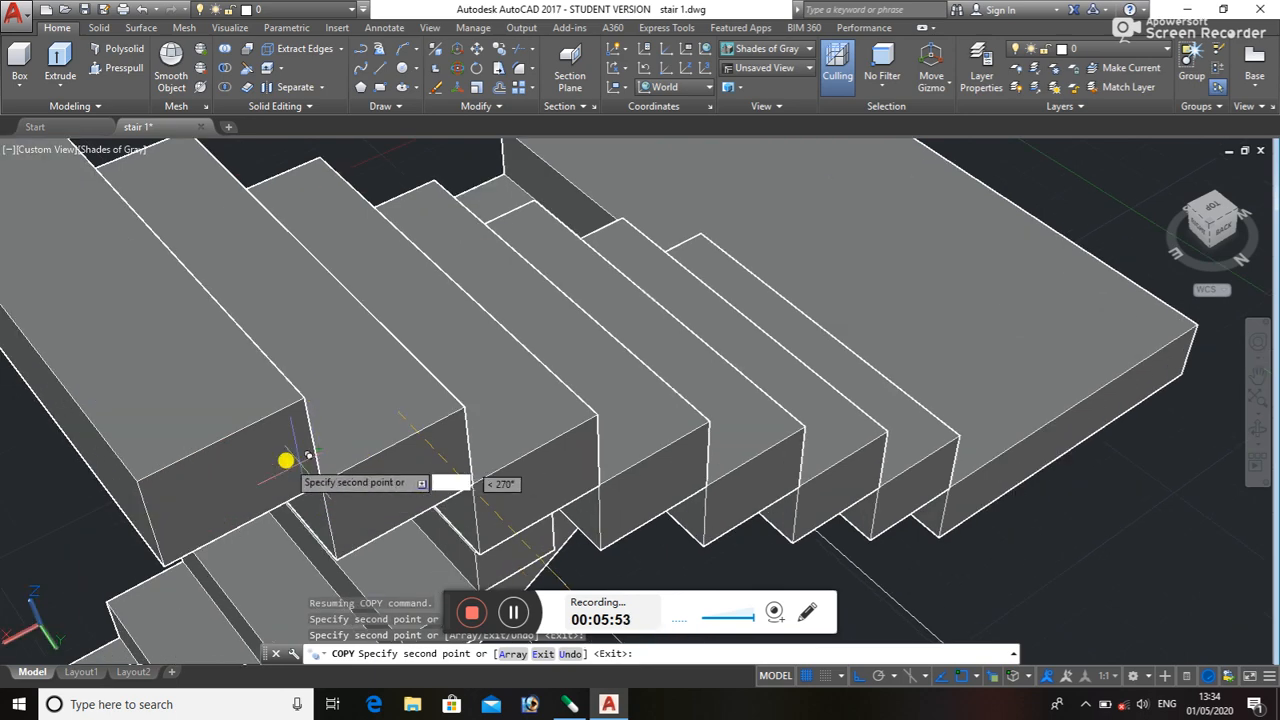
{"action": "left_click", "coordinate": [138, 479]}
{"action": "middle_click_drag", "start_coordinate": [213, 472], "coordinate": [437, 434], "text": "shift"}
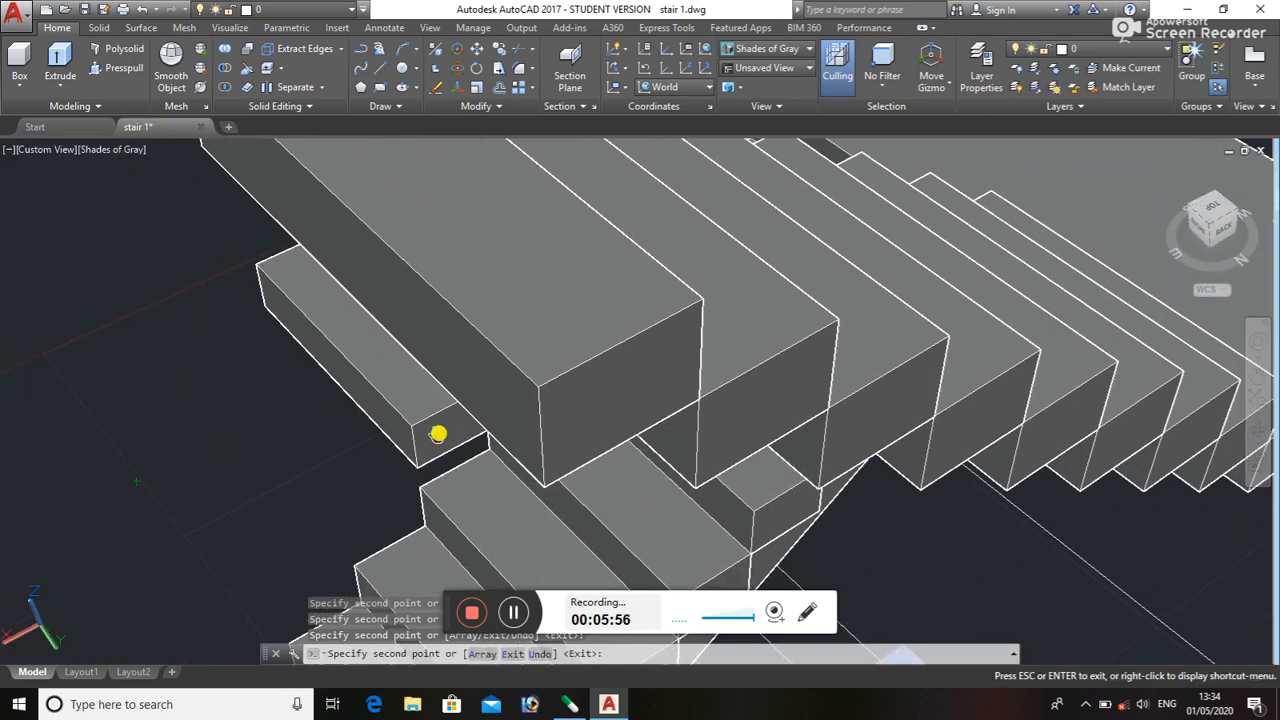
{"action": "left_click", "coordinate": [537, 388]}
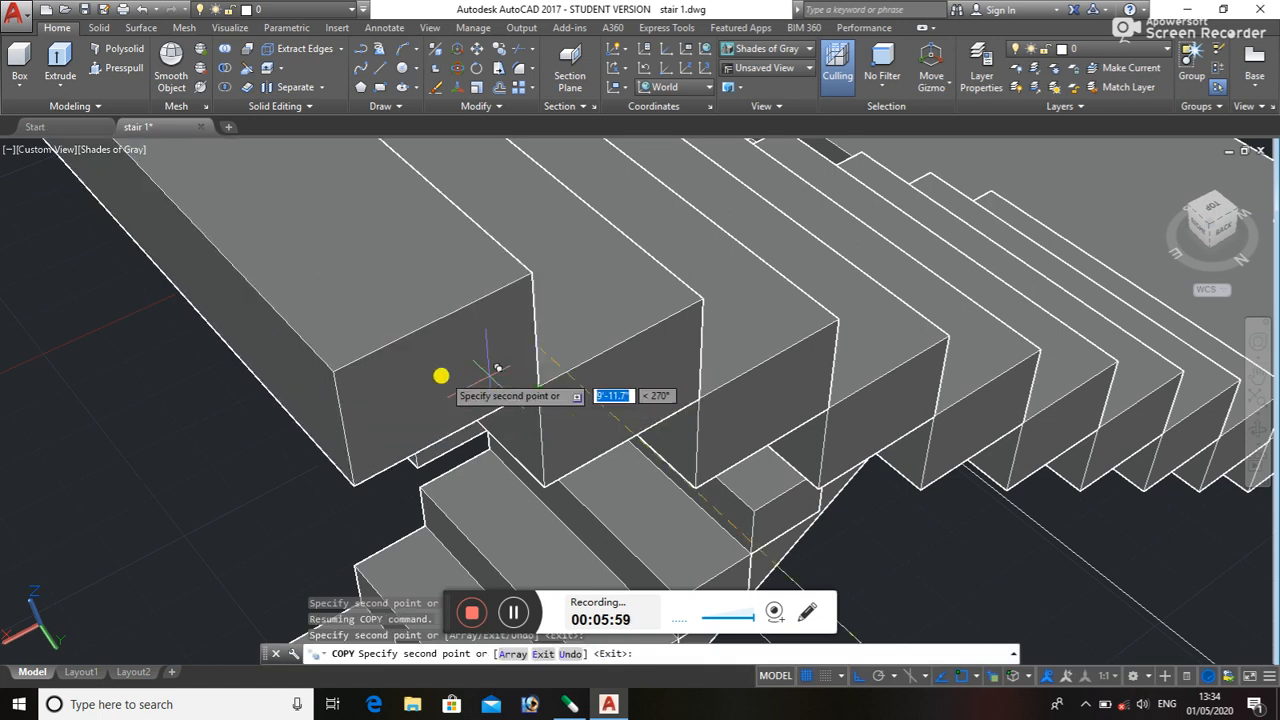
{"action": "left_click", "coordinate": [337, 373]}
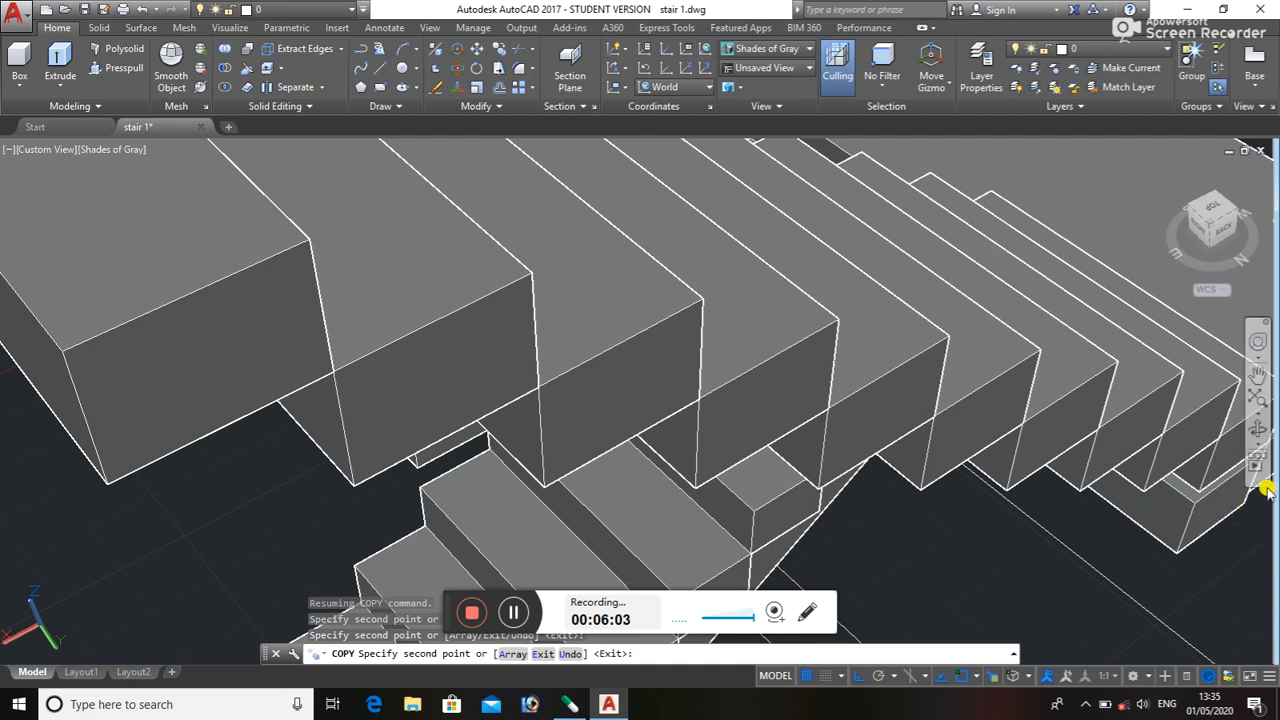
{"action": "key", "text": "Escape"}
- Delete the misplaced step box sticking out from the side of the second flight
{"action": "left_click", "coordinate": [1255, 425]}
{"action": "left_click_drag", "start_coordinate": [1020, 443], "coordinate": [857, 384]}
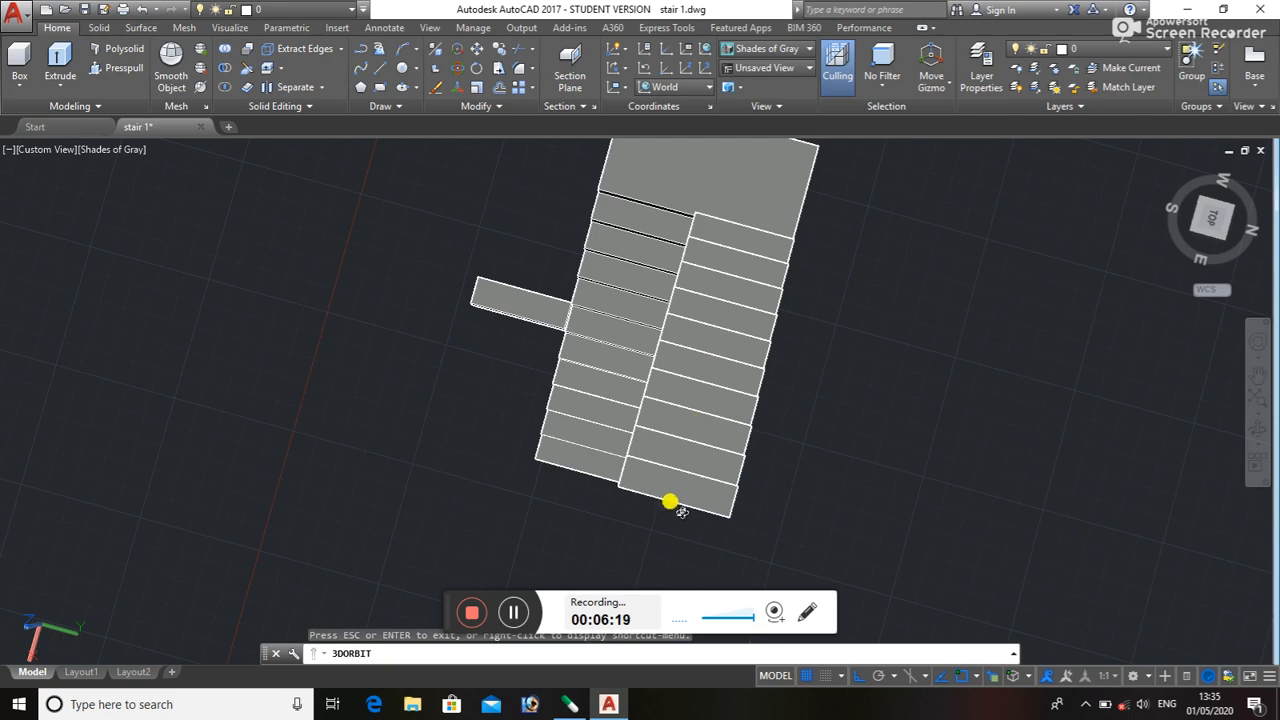
{"action": "key", "text": "Escape"}
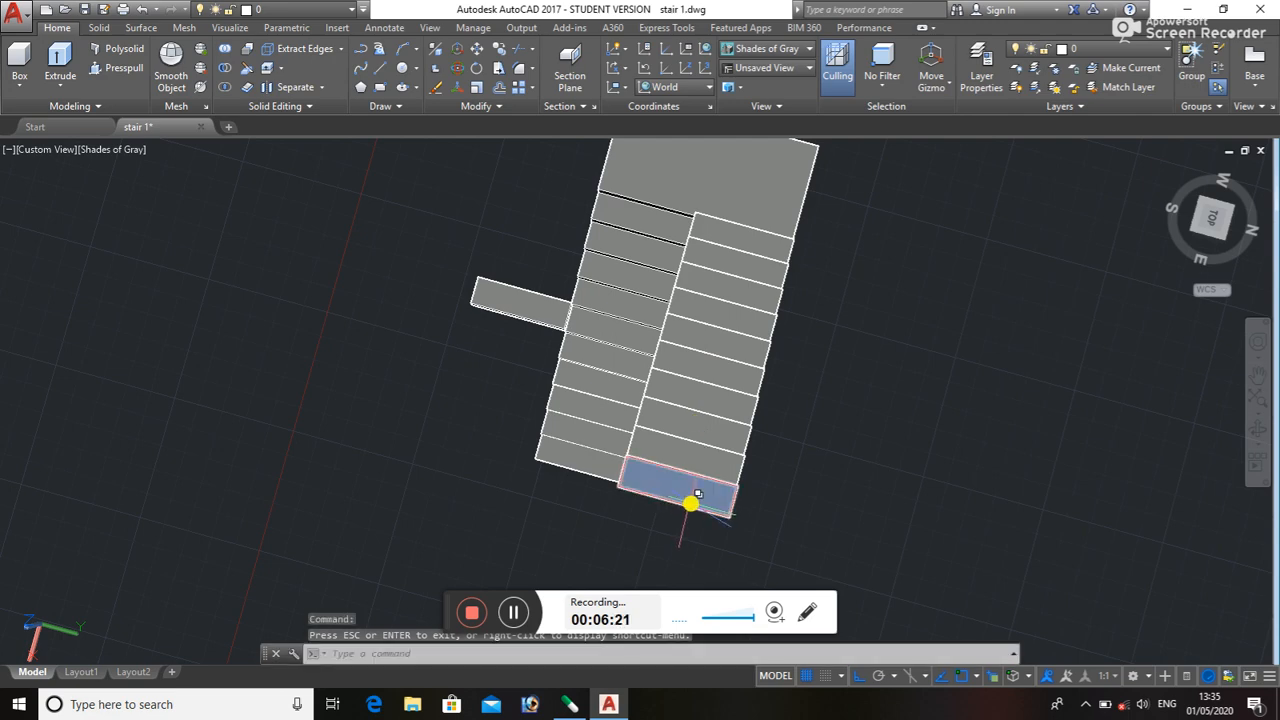
{"action": "scroll", "coordinate": [483, 304], "scroll_direction": "up", "scroll_amount": 2}
{"action": "left_click", "coordinate": [460, 255]}
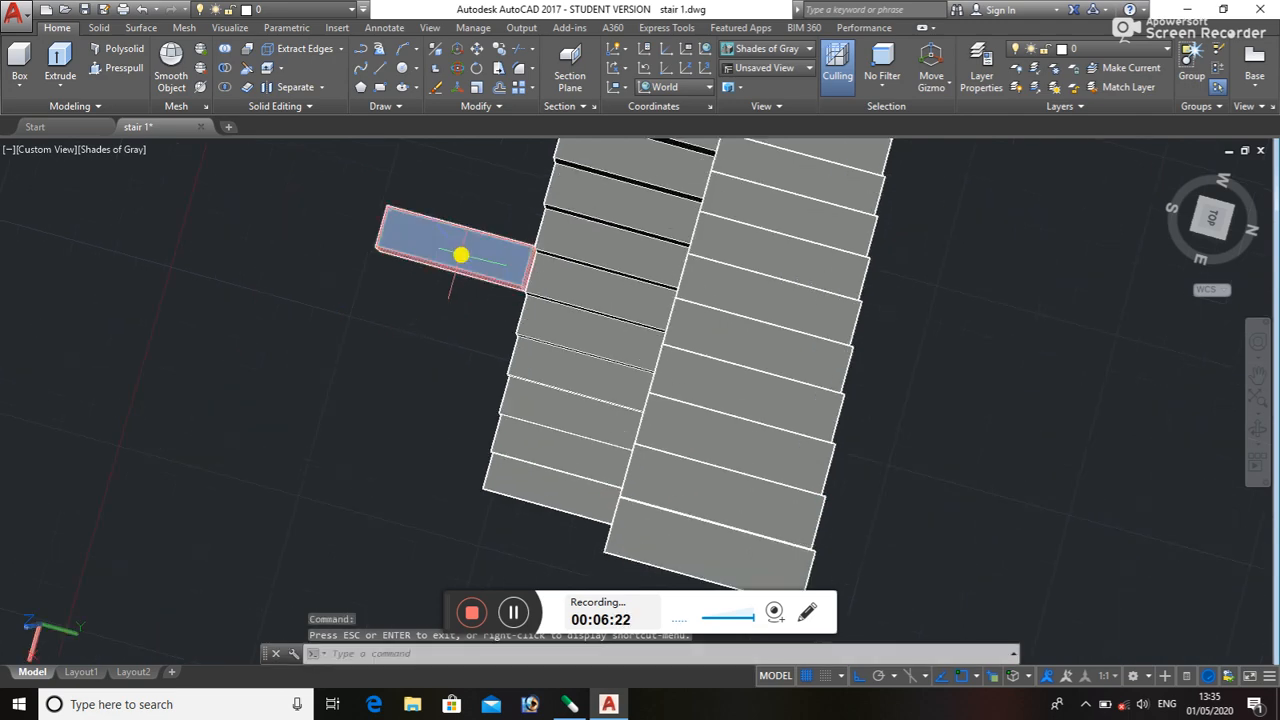
{"action": "key", "text": "Delete"}
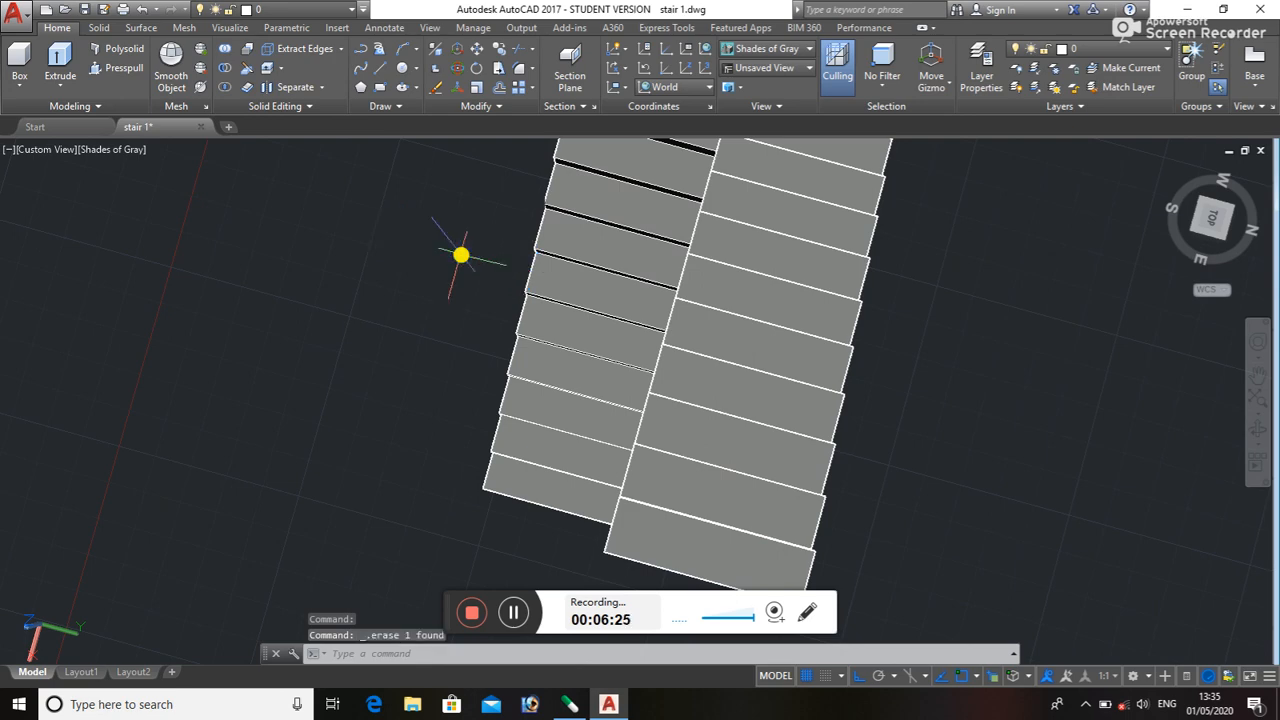
- Delete the original source box standing on the 2D plan below the landing
{"action": "left_click", "coordinate": [1257, 436]}
{"action": "left_click_drag", "start_coordinate": [1109, 397], "coordinate": [886, 393]}
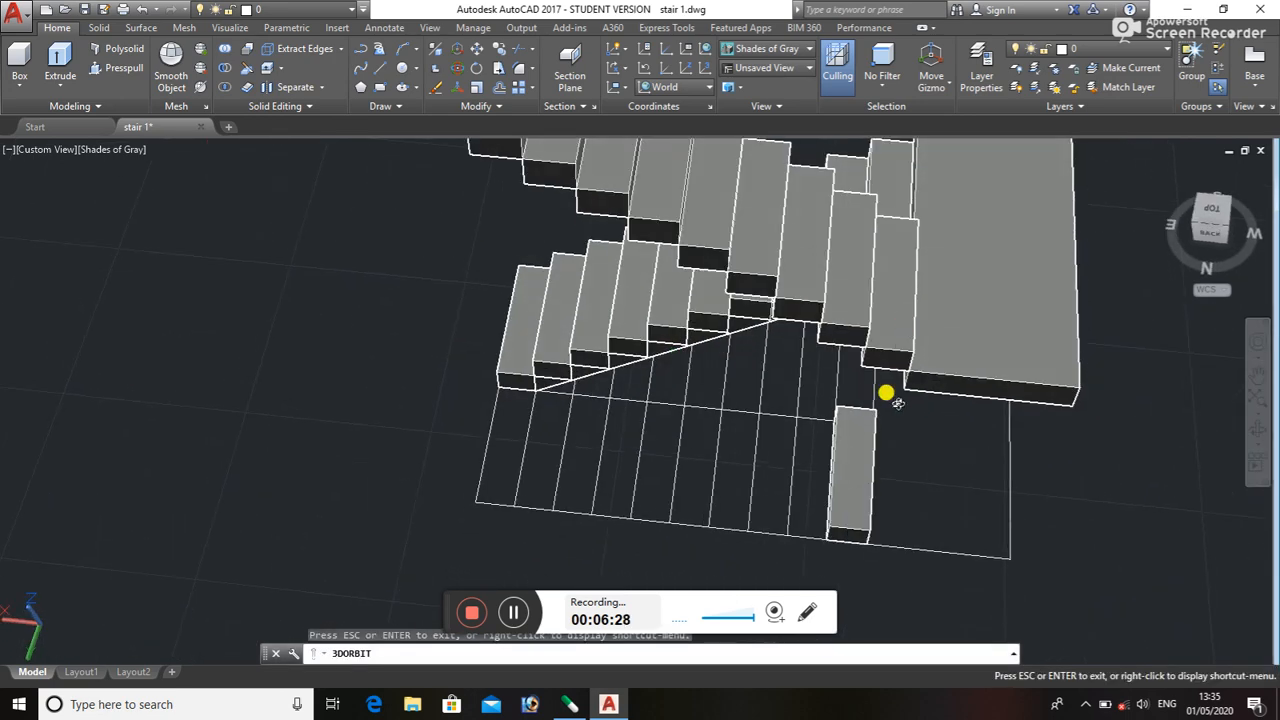
{"action": "key", "text": "Escape"}
{"action": "left_click", "coordinate": [869, 460]}
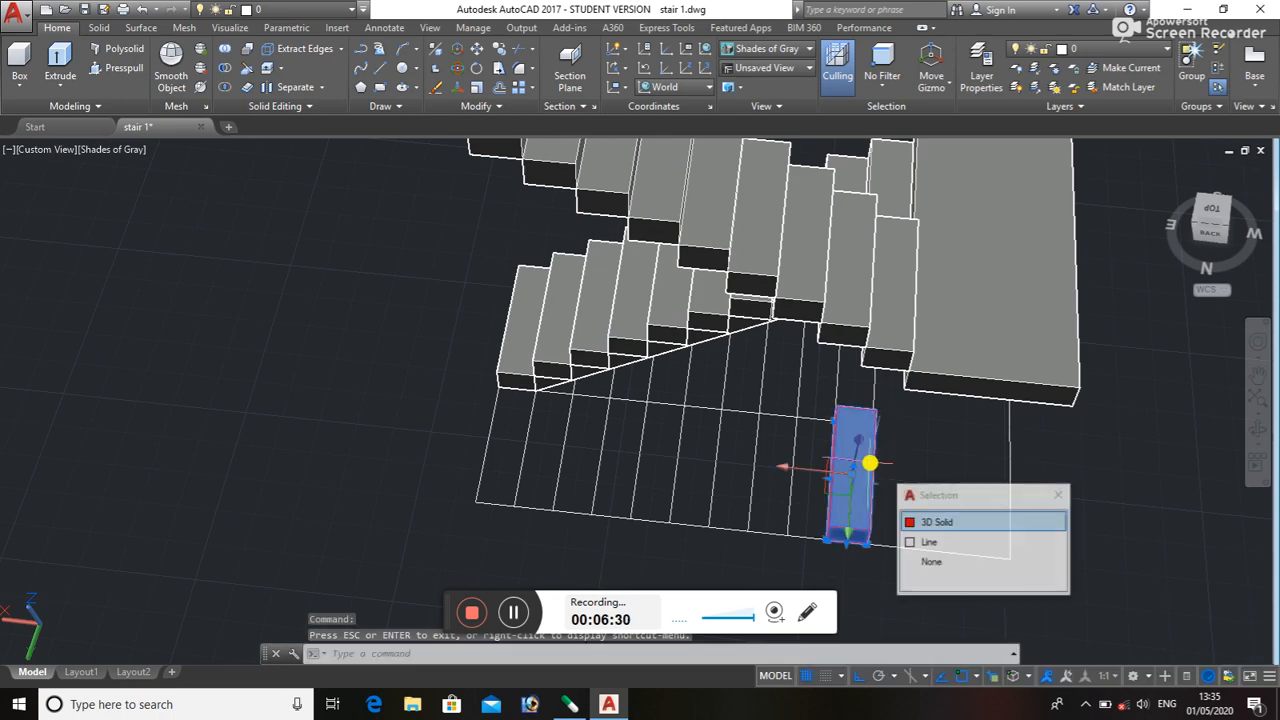
{"action": "key", "text": "Delete"}
{"action": "scroll", "coordinate": [870, 462], "scroll_direction": "down", "scroll_amount": 3}
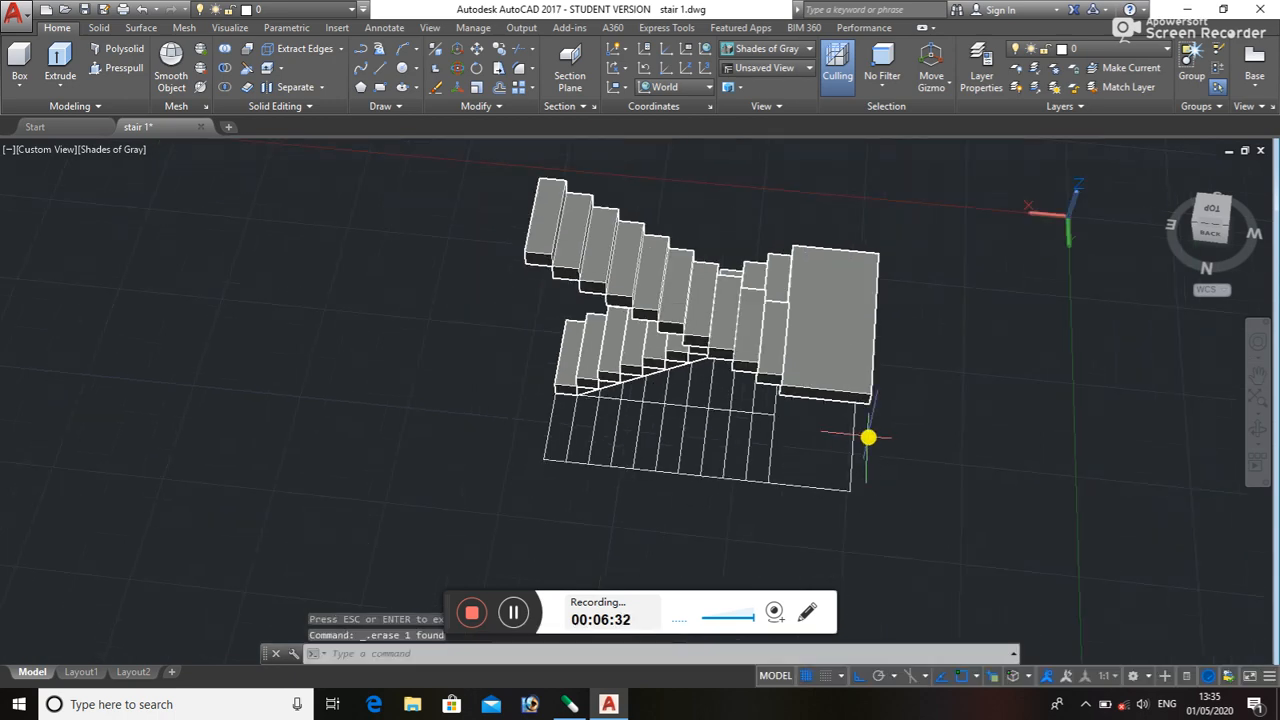
- Start a 3D polyline at the landing's lower corner and trace up its edge and along the underside of the second flight's first step
{"action": "scroll", "coordinate": [638, 352], "scroll_direction": "up", "scroll_amount": 1}
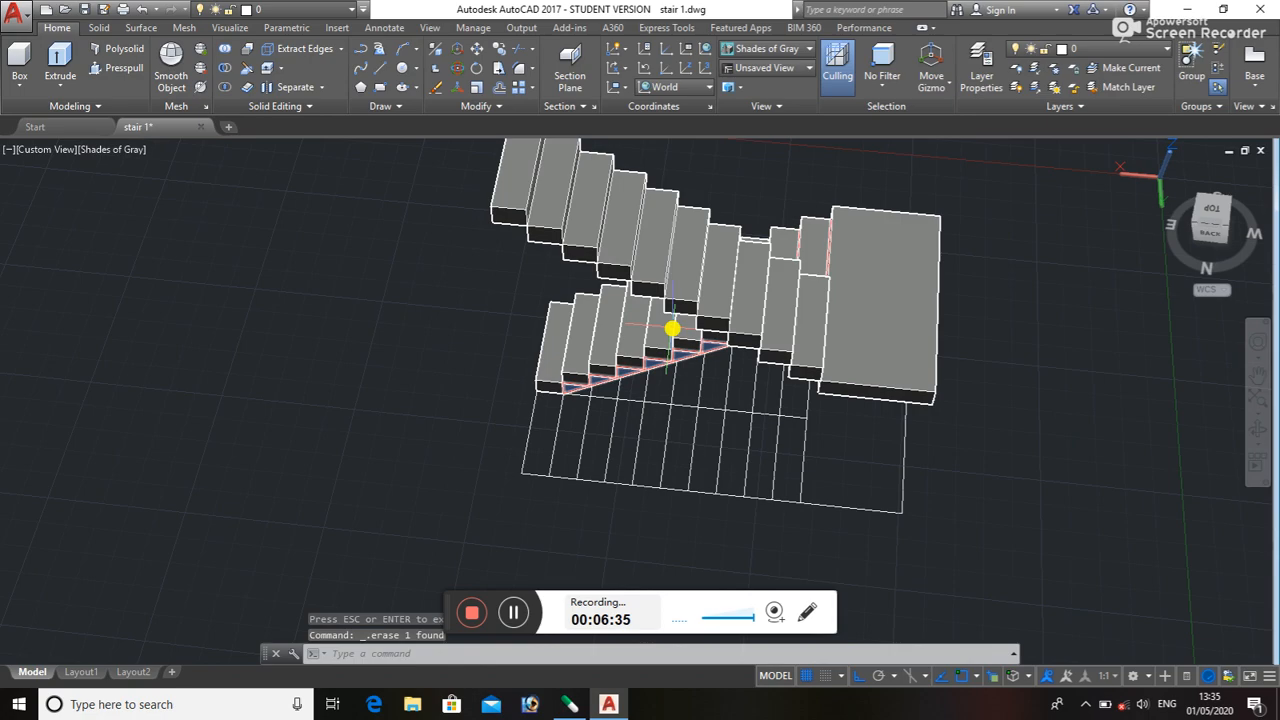
{"action": "scroll", "coordinate": [672, 335], "scroll_direction": "up", "scroll_amount": 2}
{"action": "scroll", "coordinate": [674, 351], "scroll_direction": "up", "scroll_amount": 1}
{"action": "middle_click_drag", "start_coordinate": [673, 354], "coordinate": [622, 464]}
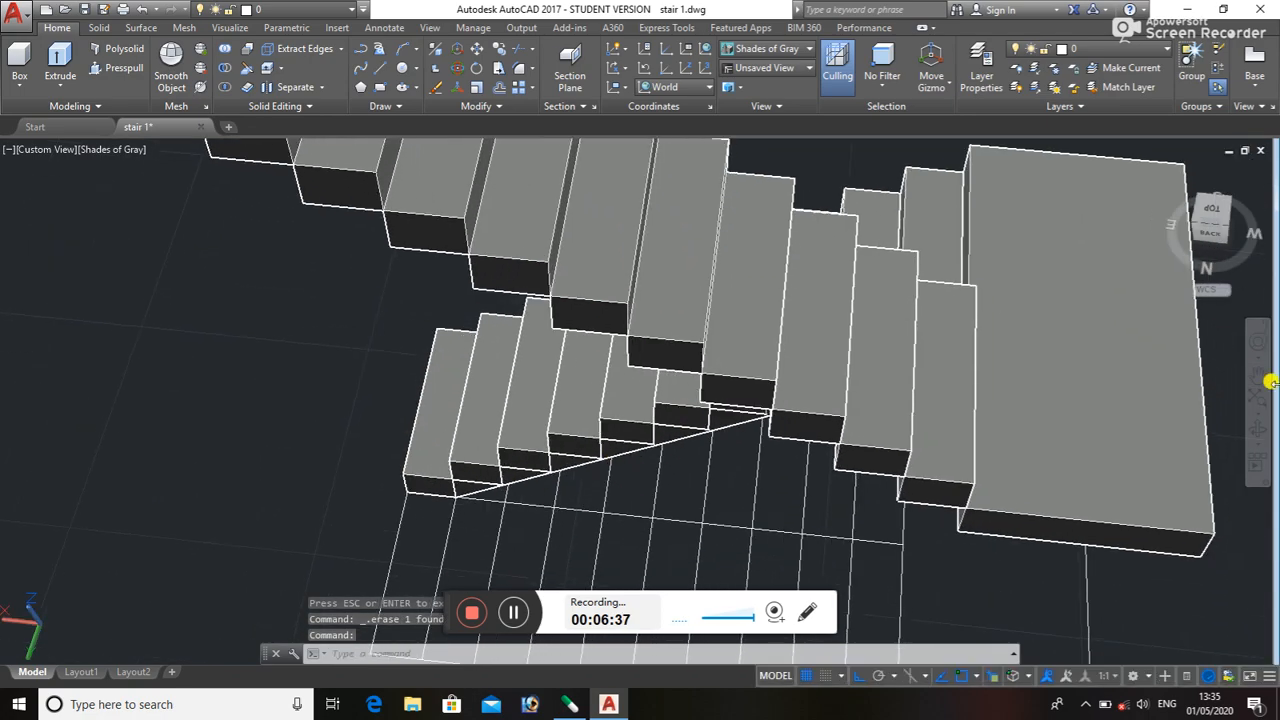
{"action": "left_click", "coordinate": [1256, 432]}
{"action": "left_click_drag", "start_coordinate": [1150, 425], "coordinate": [911, 452]}
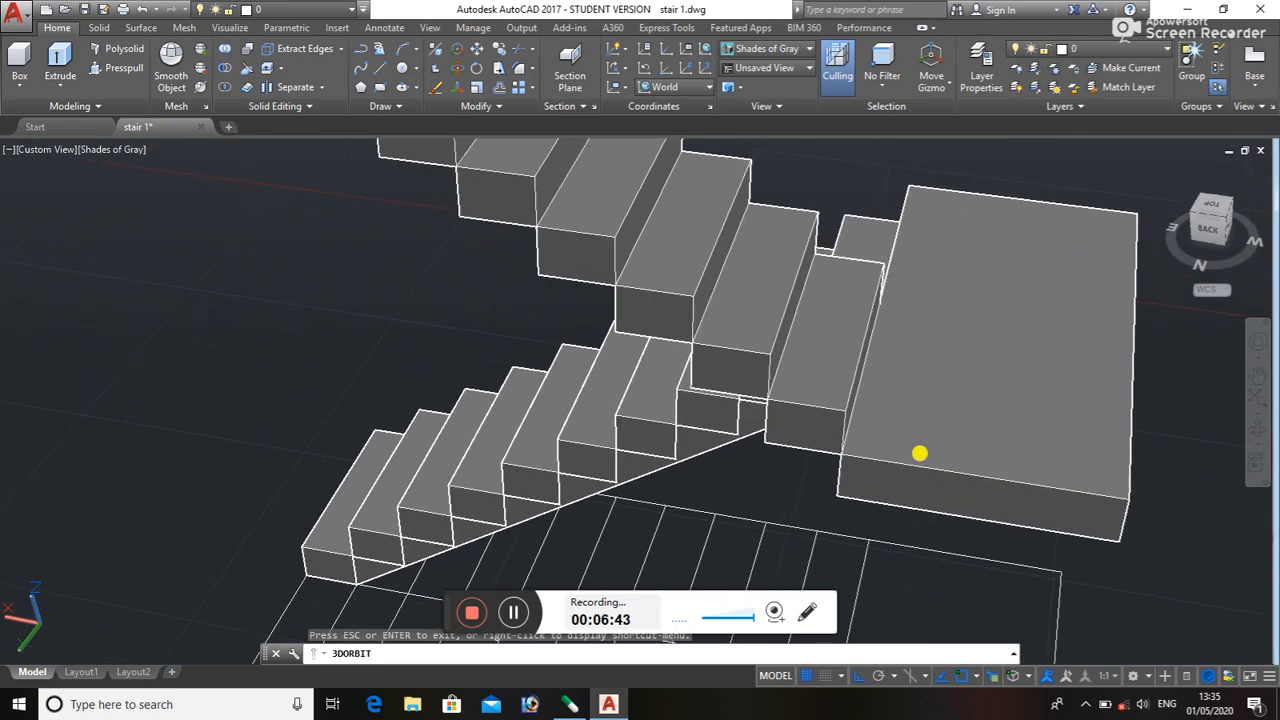
{"action": "key", "text": "Escape"}
{"action": "type", "text": "3"}
{"action": "type", "text": "P"}
{"action": "key", "text": "Return"}
{"action": "scroll", "coordinate": [860, 463], "scroll_direction": "up", "scroll_amount": 2}
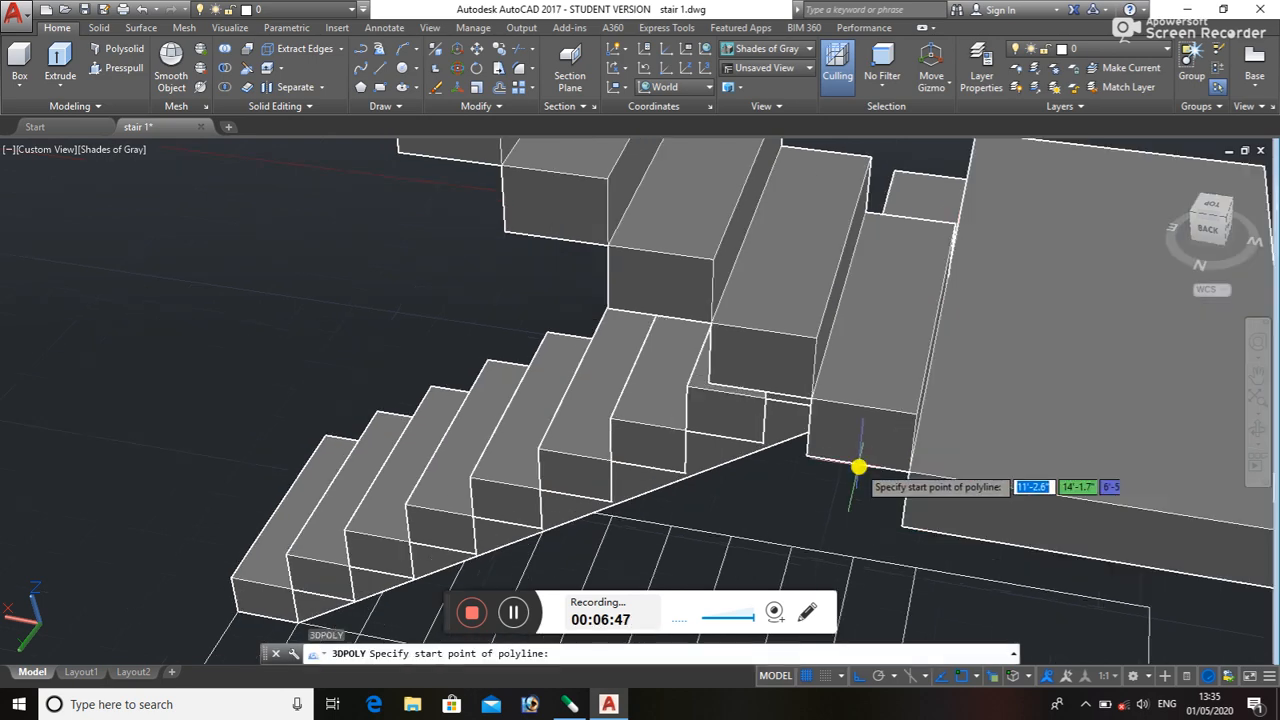
{"action": "left_click", "coordinate": [905, 524]}
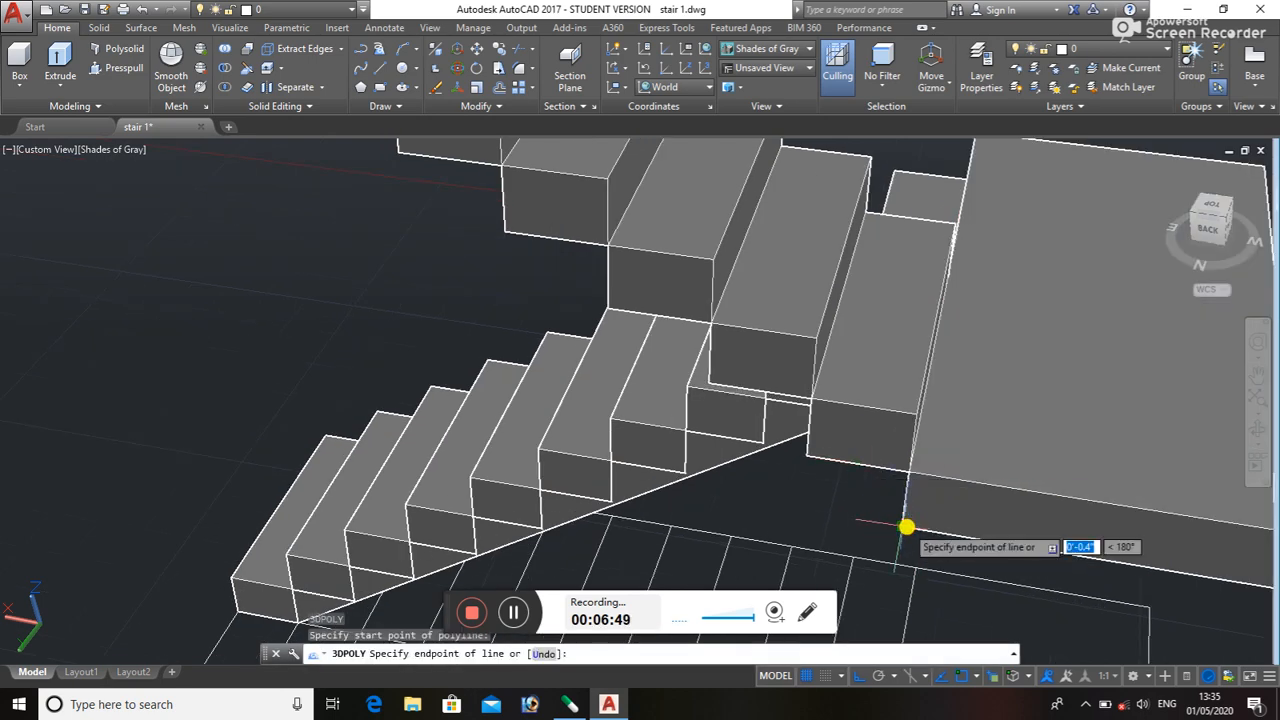
{"action": "left_click", "coordinate": [898, 472]}
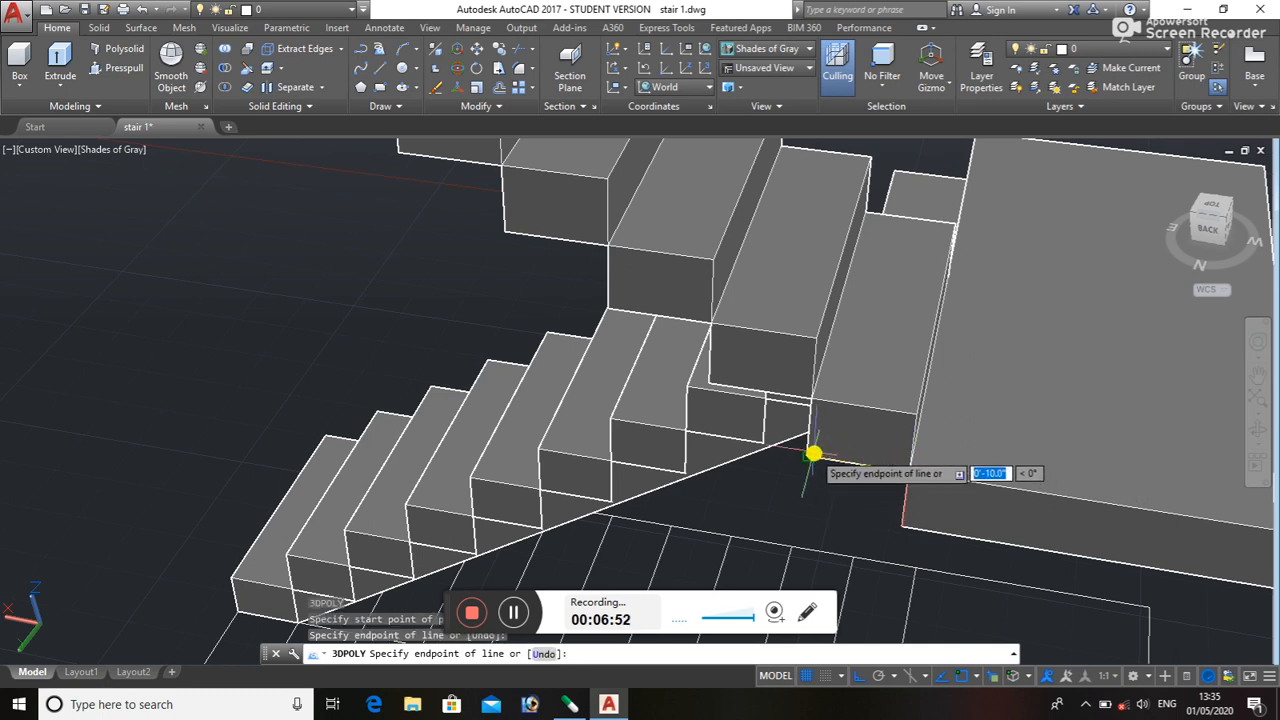
{"action": "left_click", "coordinate": [809, 457]}
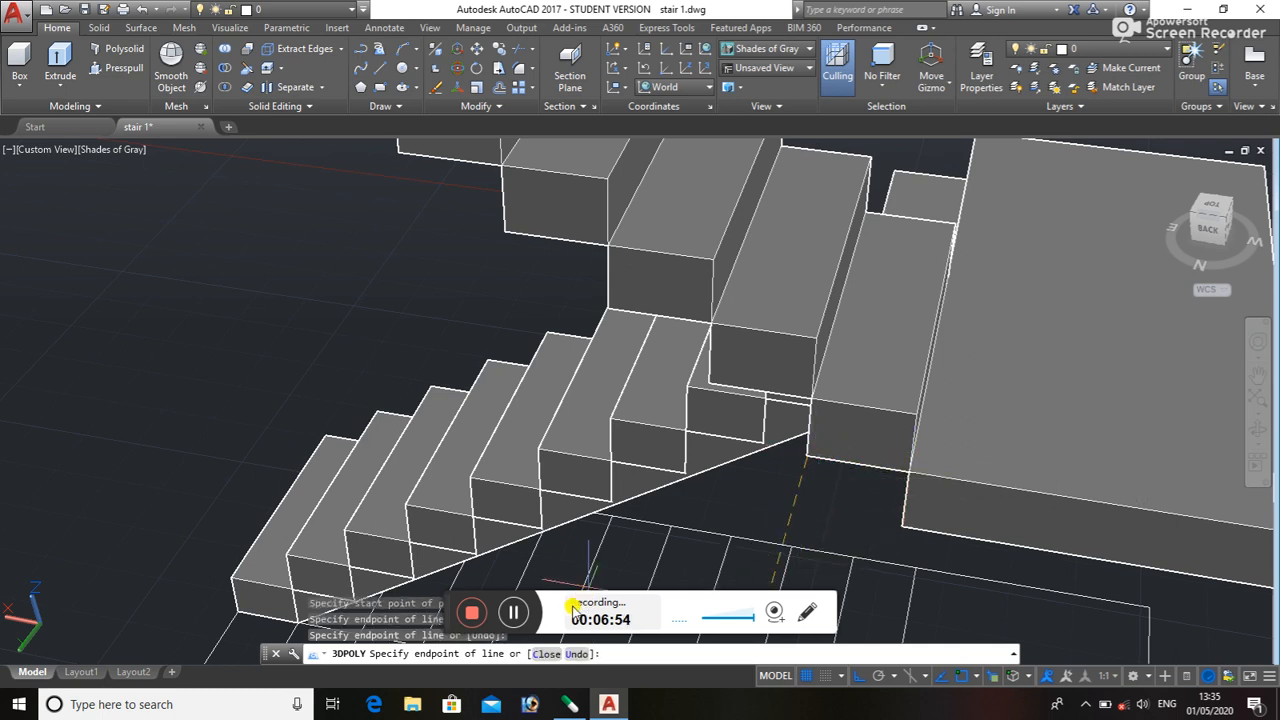
- Extend the stepped 3D polyline 3" horizontally past the top step's lower outer corner and close it to its start point
{"action": "left_click", "coordinate": [513, 612]}
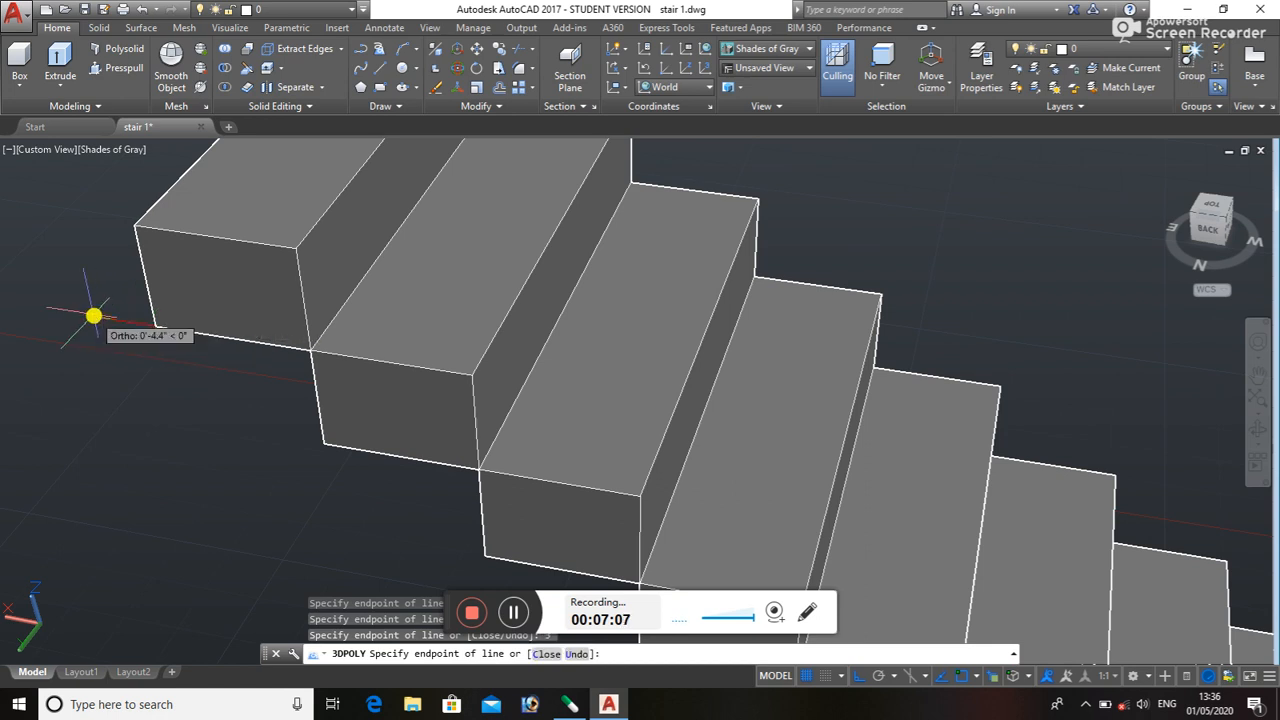
{"action": "left_click", "coordinate": [93, 316]}
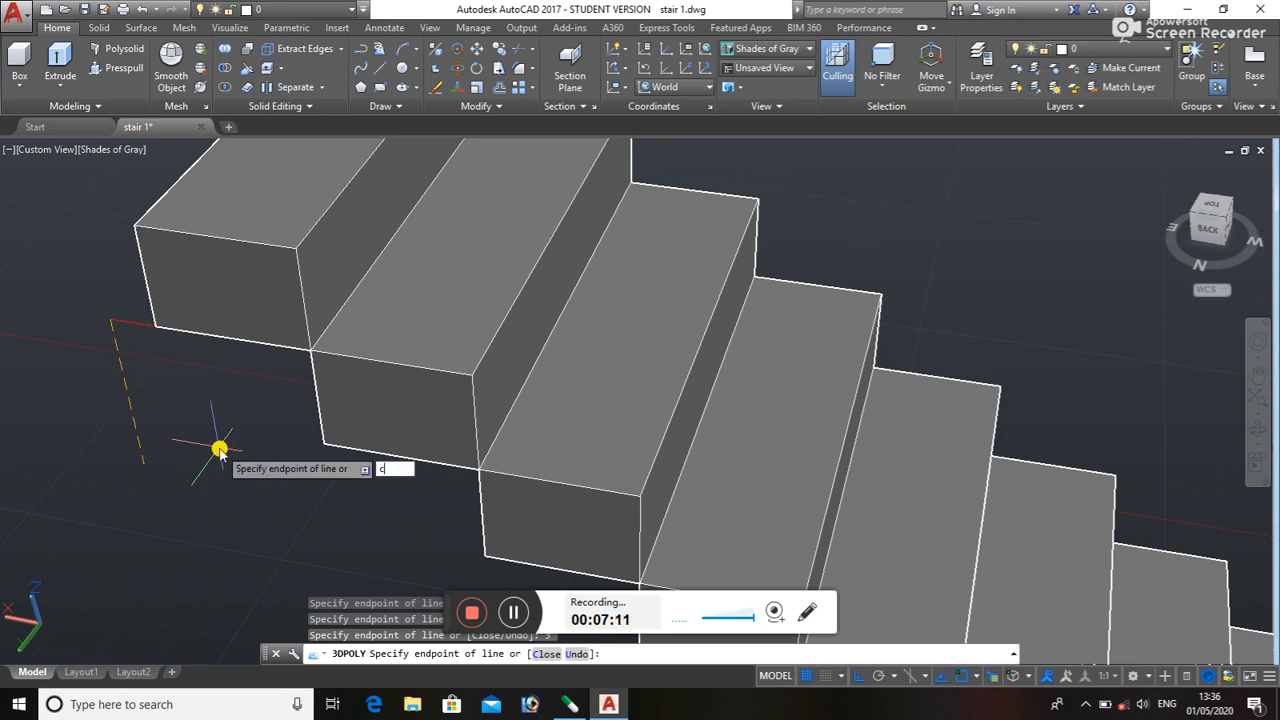
{"action": "key", "text": "Return"}
- Extrude the closed stepped profile under the second flight across the full width of the steps
{"action": "scroll", "coordinate": [317, 423], "scroll_direction": "down", "scroll_amount": 4}
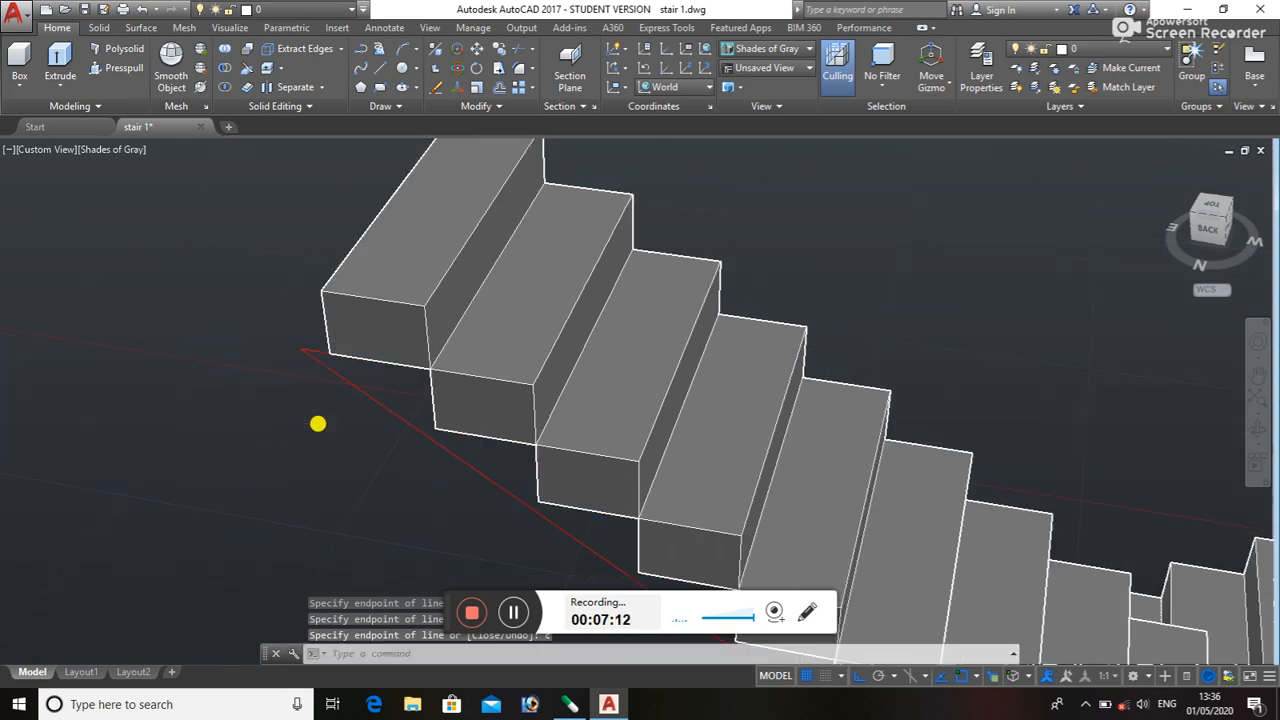
{"action": "scroll", "coordinate": [437, 385], "scroll_direction": "up", "scroll_amount": 1}
{"action": "middle_click_drag", "start_coordinate": [437, 380], "coordinate": [425, 273]}
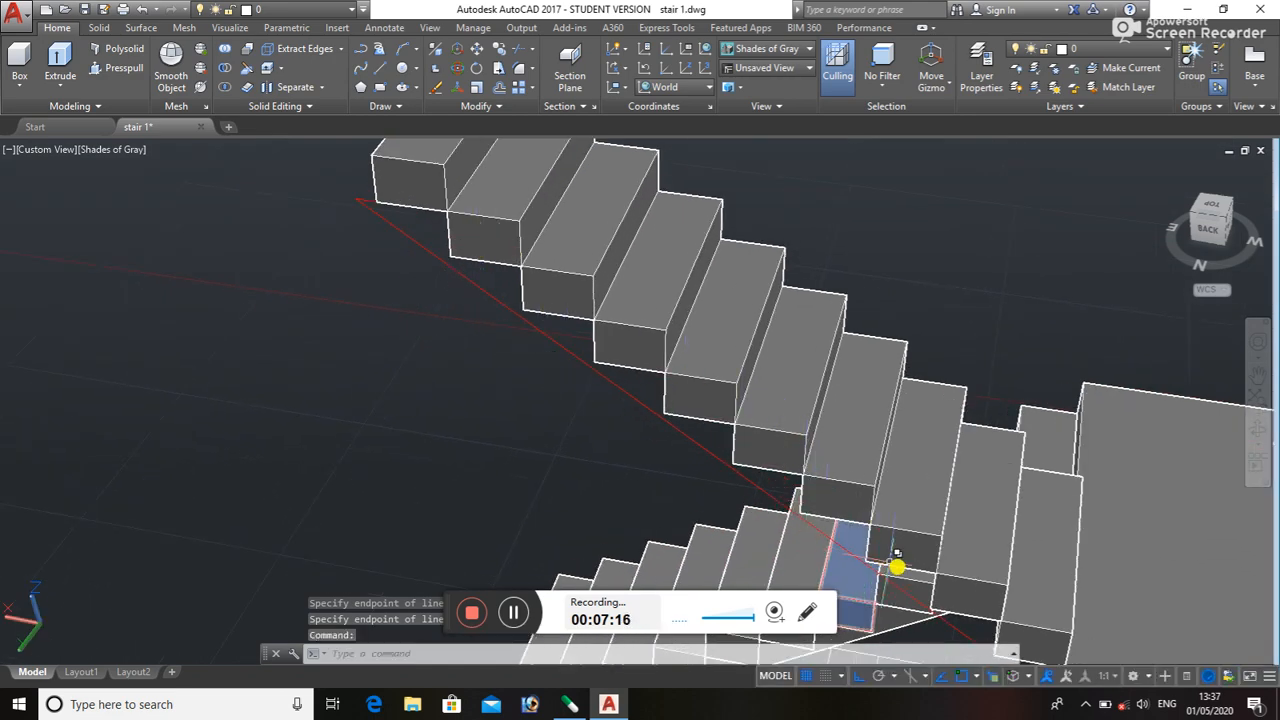
{"action": "scroll", "coordinate": [875, 524], "scroll_direction": "down", "scroll_amount": 2}
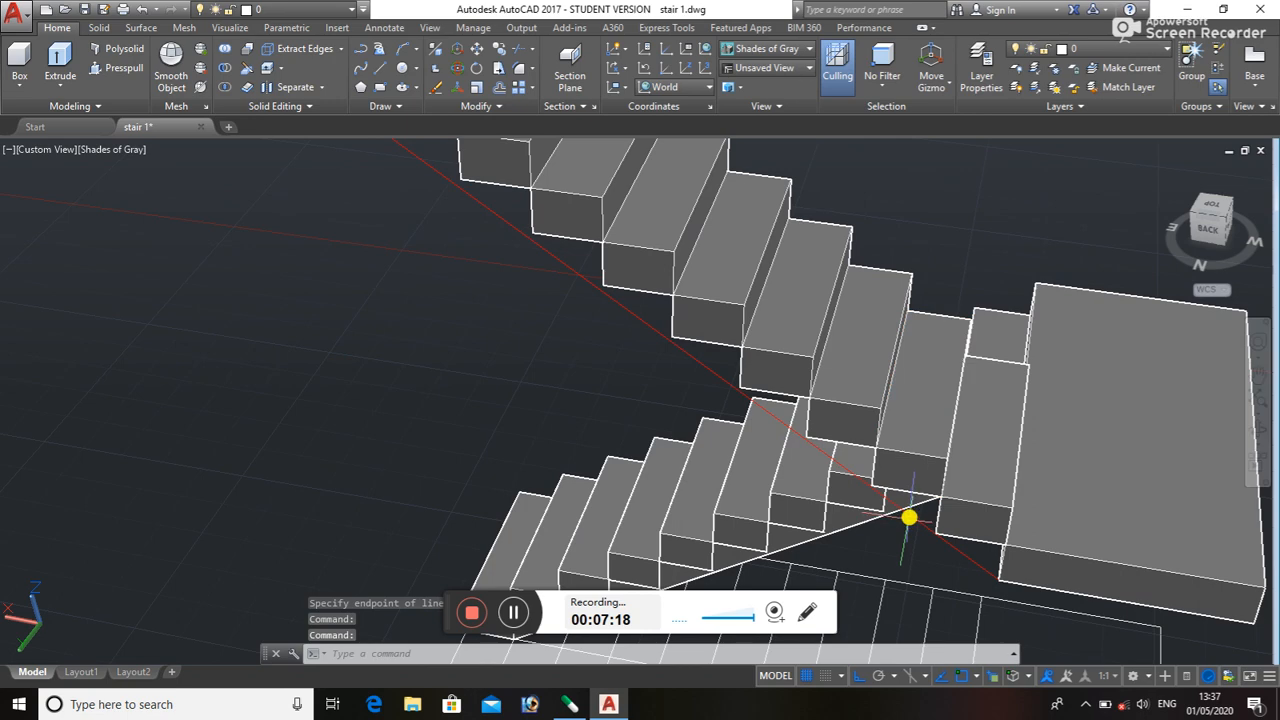
{"action": "scroll", "coordinate": [903, 499], "scroll_direction": "up", "scroll_amount": 3}
{"action": "middle_click_drag", "start_coordinate": [879, 448], "coordinate": [871, 580]}
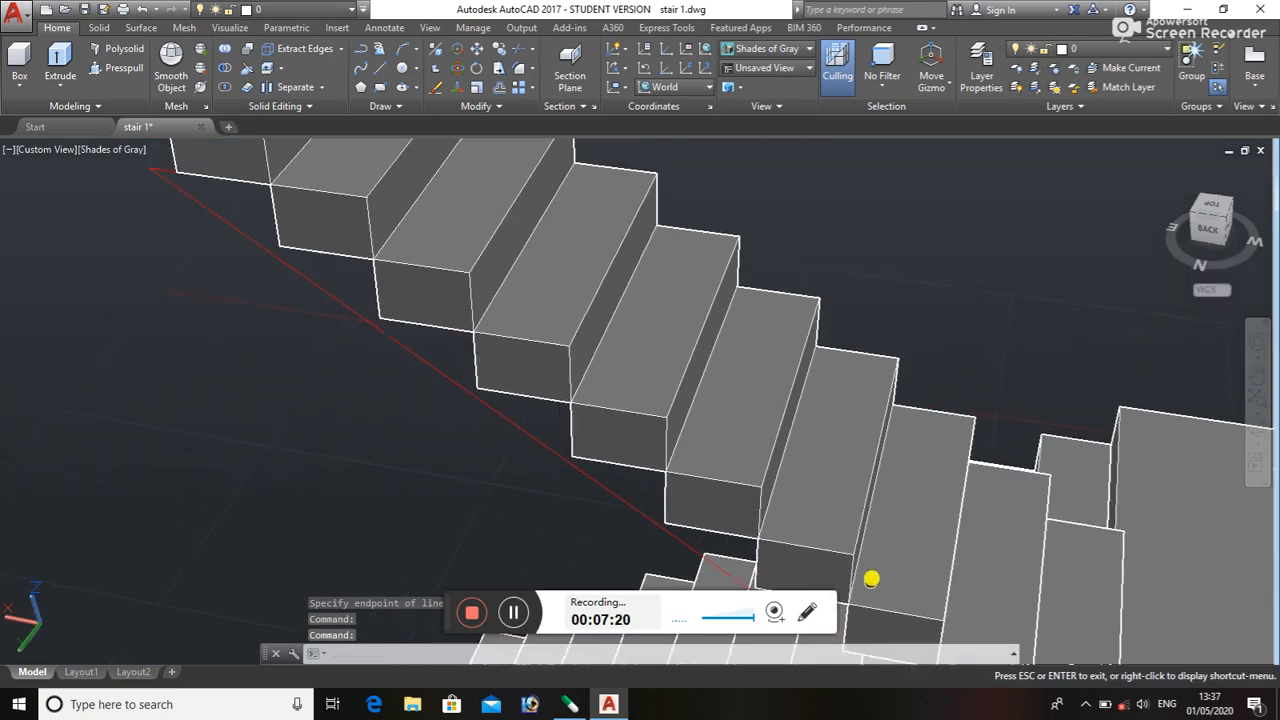
{"action": "middle_click_drag", "start_coordinate": [469, 277], "coordinate": [514, 417]}
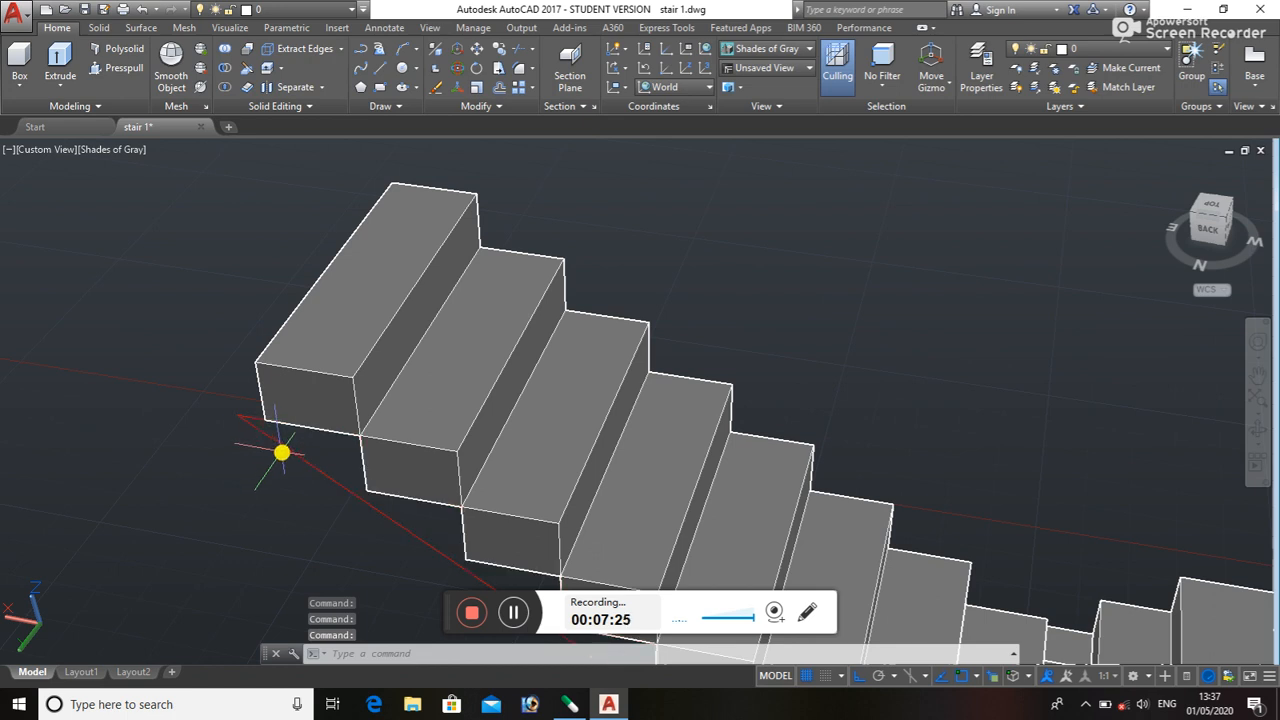
{"action": "left_click", "coordinate": [284, 447]}
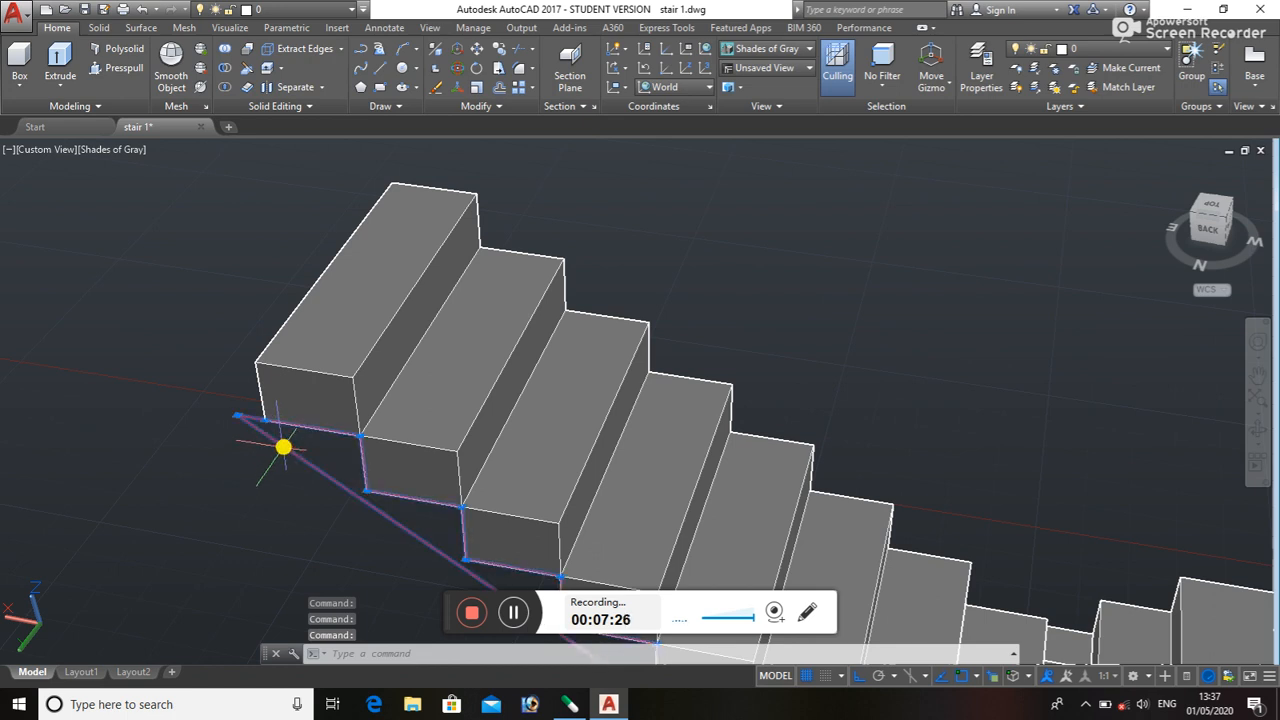
{"action": "left_click", "coordinate": [60, 60]}
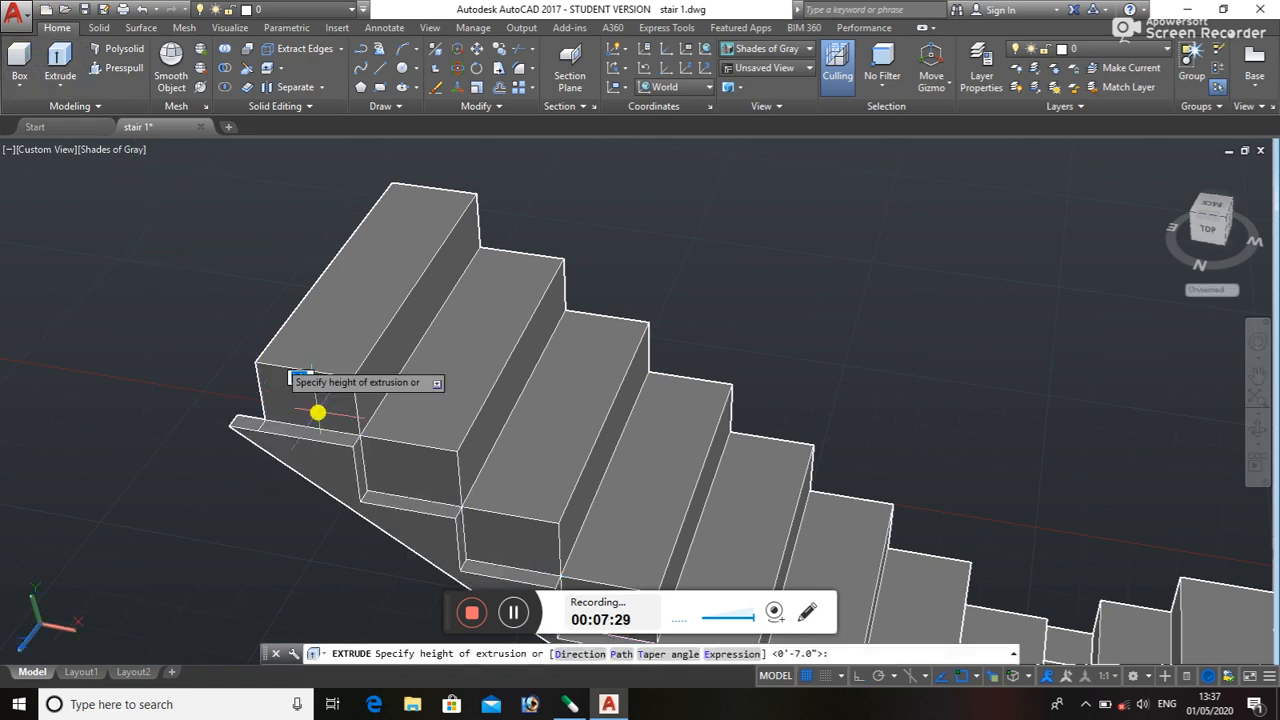
{"action": "left_click", "coordinate": [477, 249]}
{"action": "left_click", "coordinate": [463, 483]}
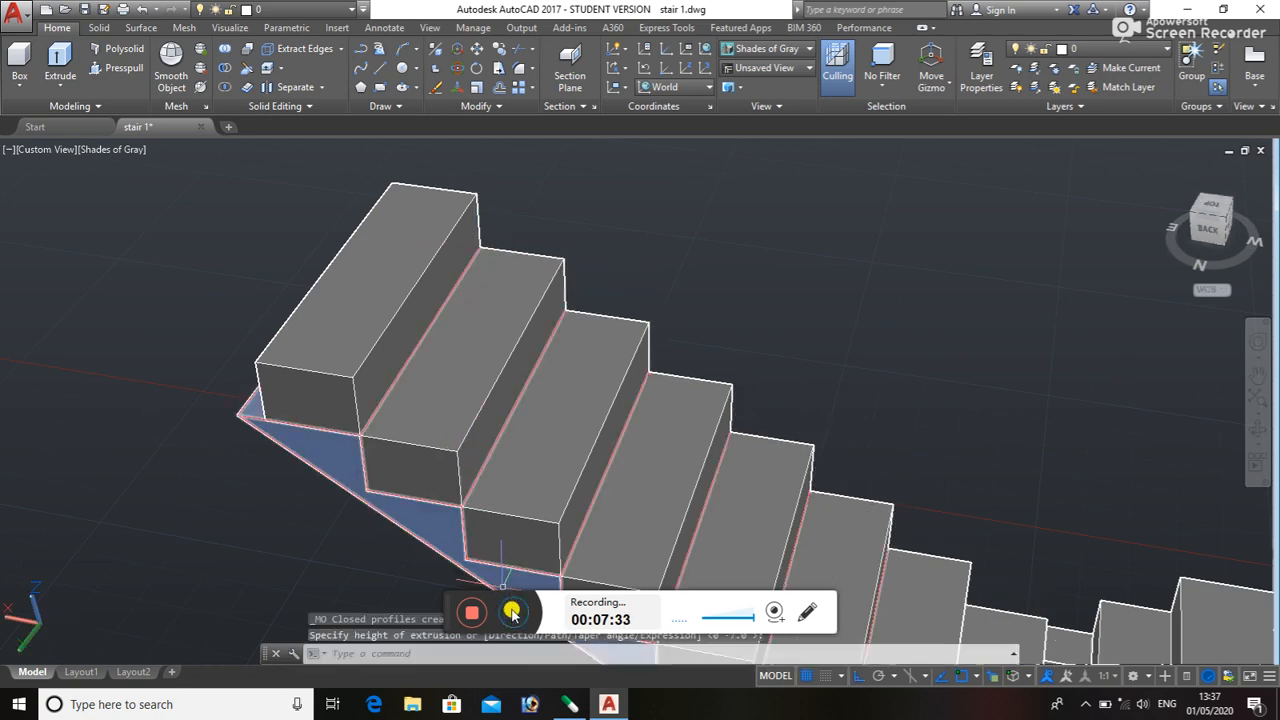
{"action": "left_click", "coordinate": [512, 612]}
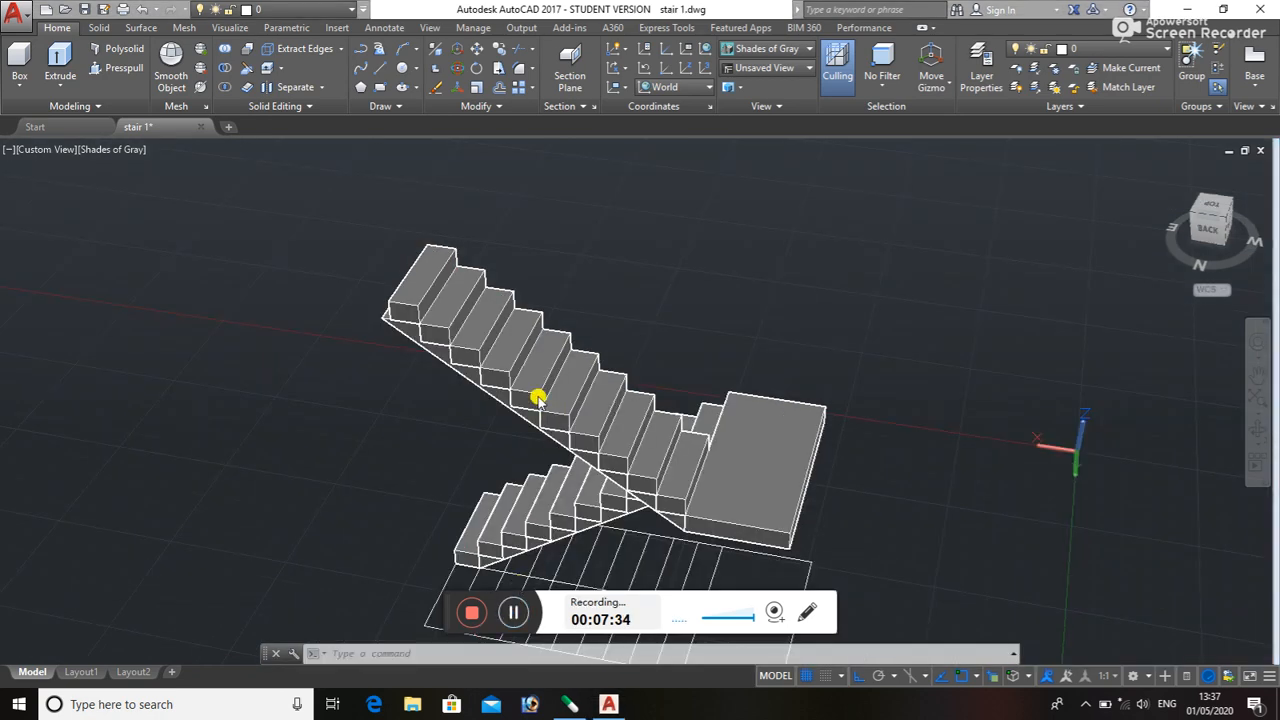
- Examine the second flight with its supporting slab and the front side of the first flight down to its bottom step
{"action": "scroll", "coordinate": [538, 397], "scroll_direction": "up", "scroll_amount": 3}
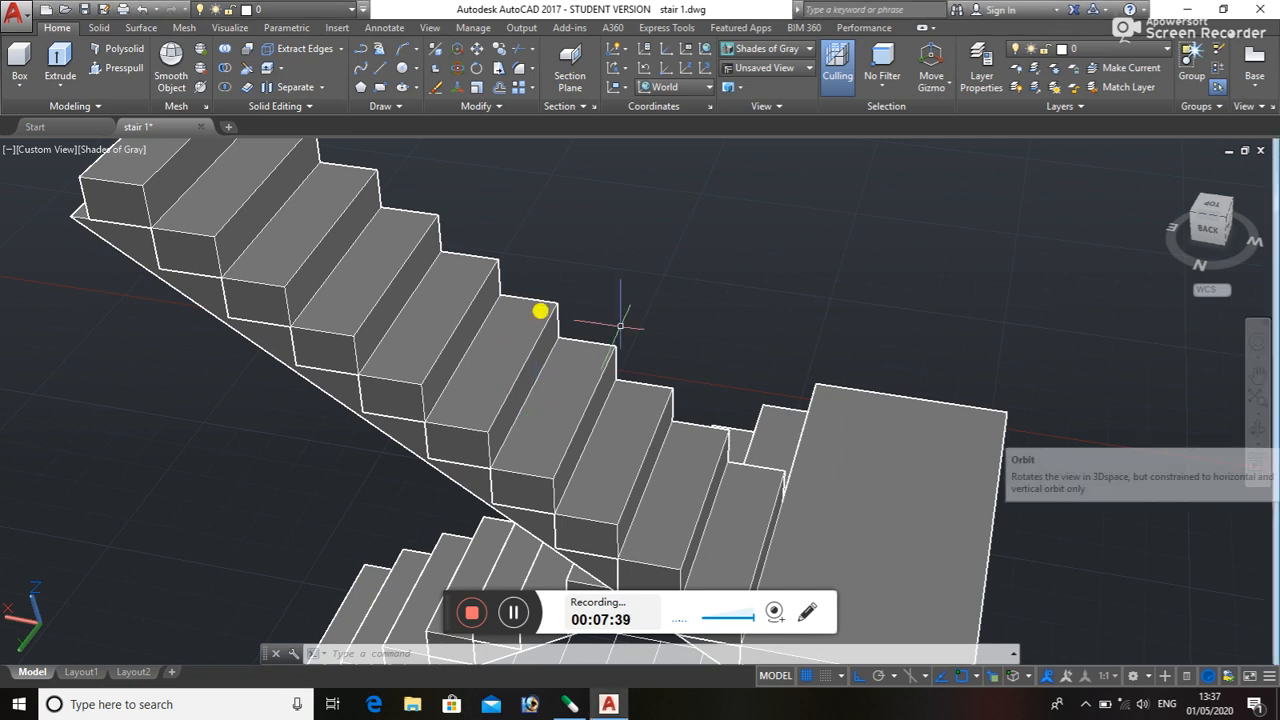
{"action": "left_click", "coordinate": [443, 327]}
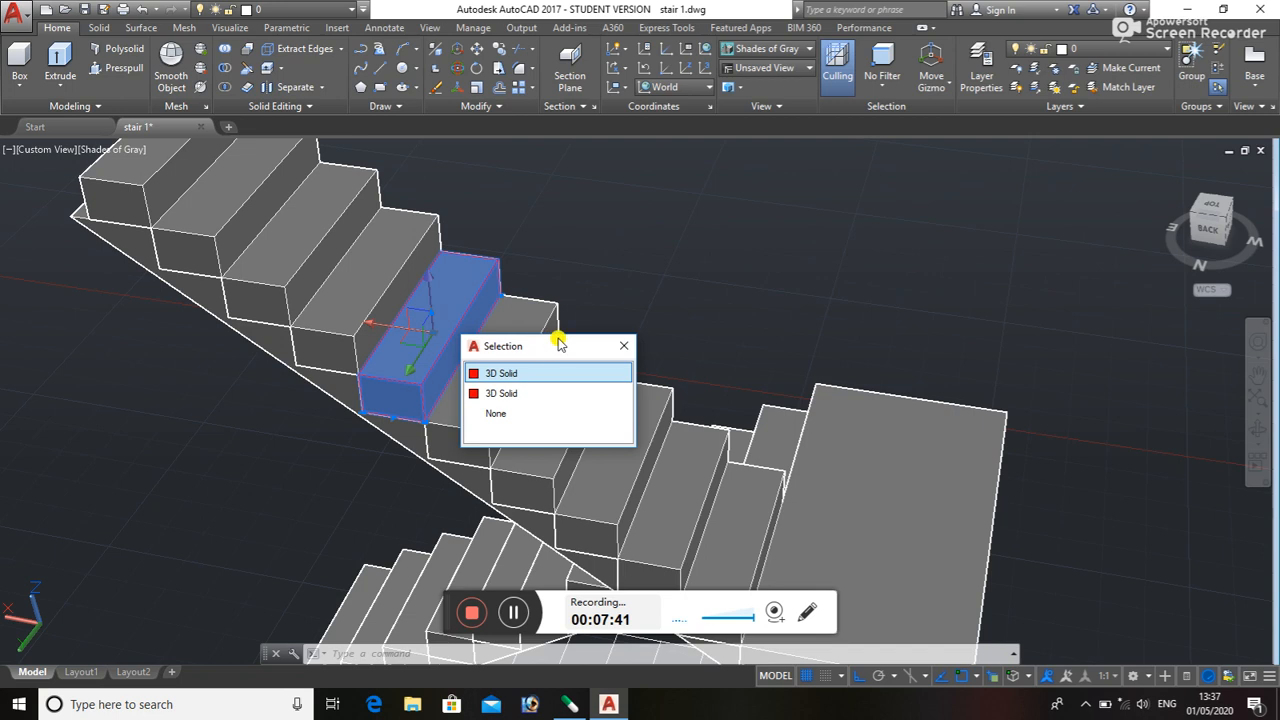
{"action": "left_click", "coordinate": [631, 349]}
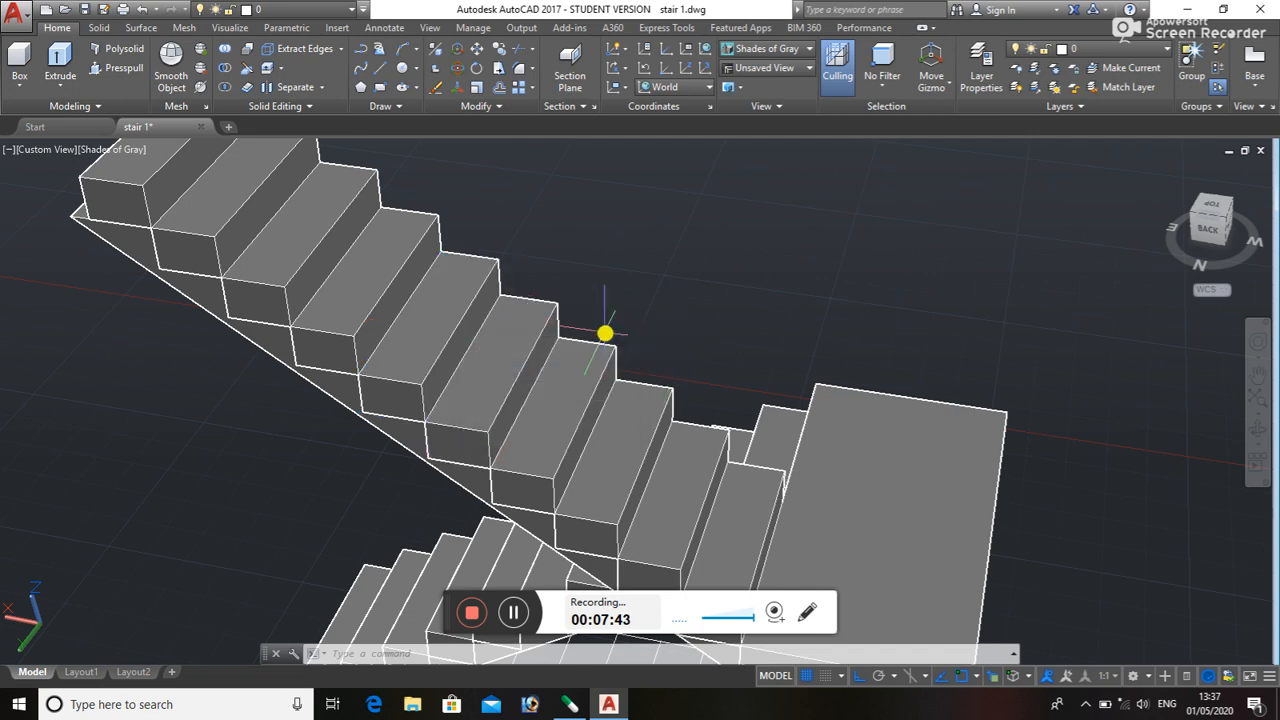
{"action": "left_click", "coordinate": [1256, 424]}
{"action": "left_click_drag", "start_coordinate": [523, 351], "coordinate": [590, 250]}
{"action": "left_click_drag", "start_coordinate": [1003, 557], "coordinate": [853, 483]}
{"action": "left_click", "coordinate": [517, 618]}
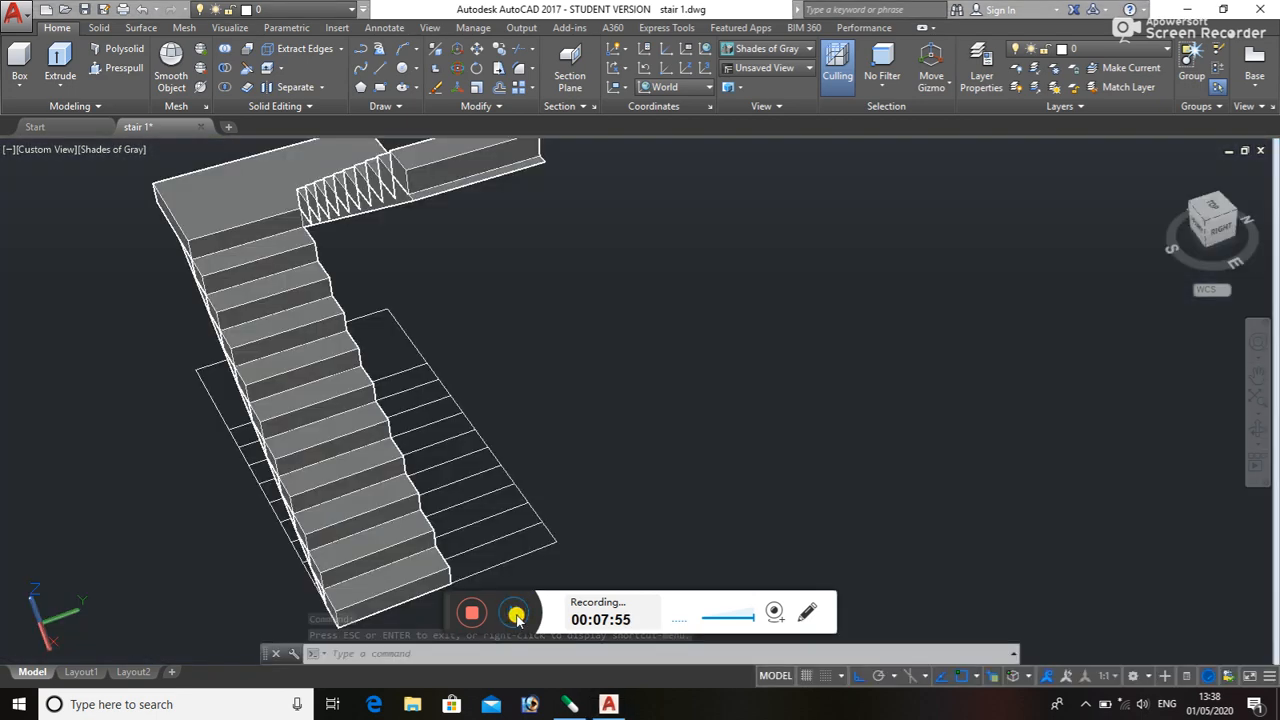
{"action": "scroll", "coordinate": [515, 555], "scroll_direction": "up", "scroll_amount": 2}
{"action": "scroll", "coordinate": [592, 417], "scroll_direction": "down", "scroll_amount": 4}
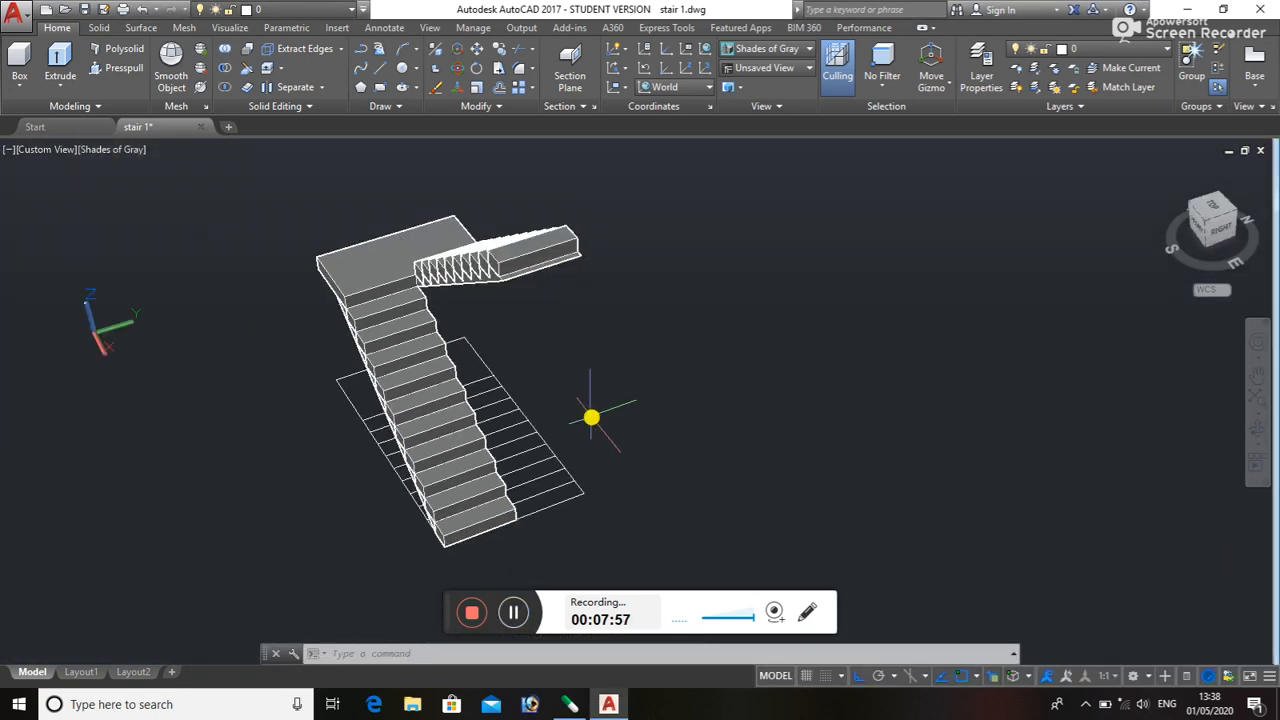
{"action": "scroll", "coordinate": [418, 443], "scroll_direction": "up", "scroll_amount": 1}
{"action": "scroll", "coordinate": [425, 432], "scroll_direction": "up", "scroll_amount": 1}
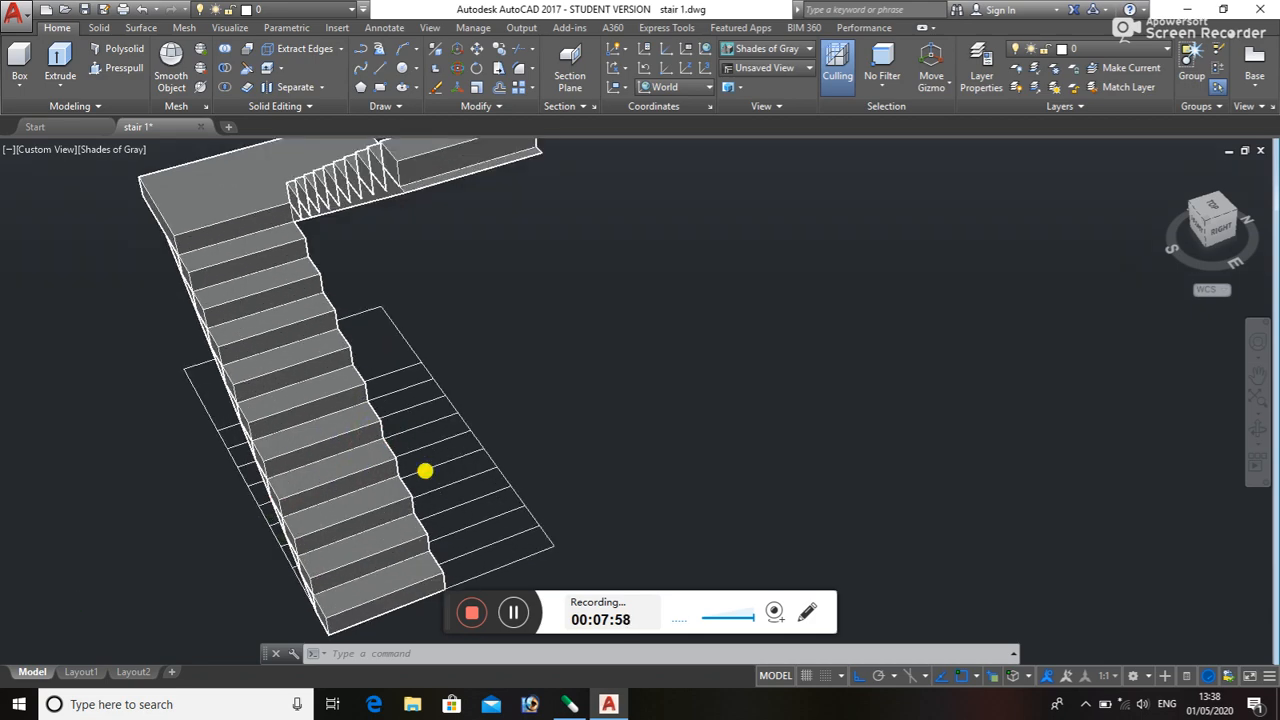
{"action": "scroll", "coordinate": [409, 551], "scroll_direction": "up", "scroll_amount": 1}
{"action": "middle_click_drag", "start_coordinate": [409, 551], "coordinate": [533, 404]}
{"action": "mouse_move", "coordinate": [465, 518]}
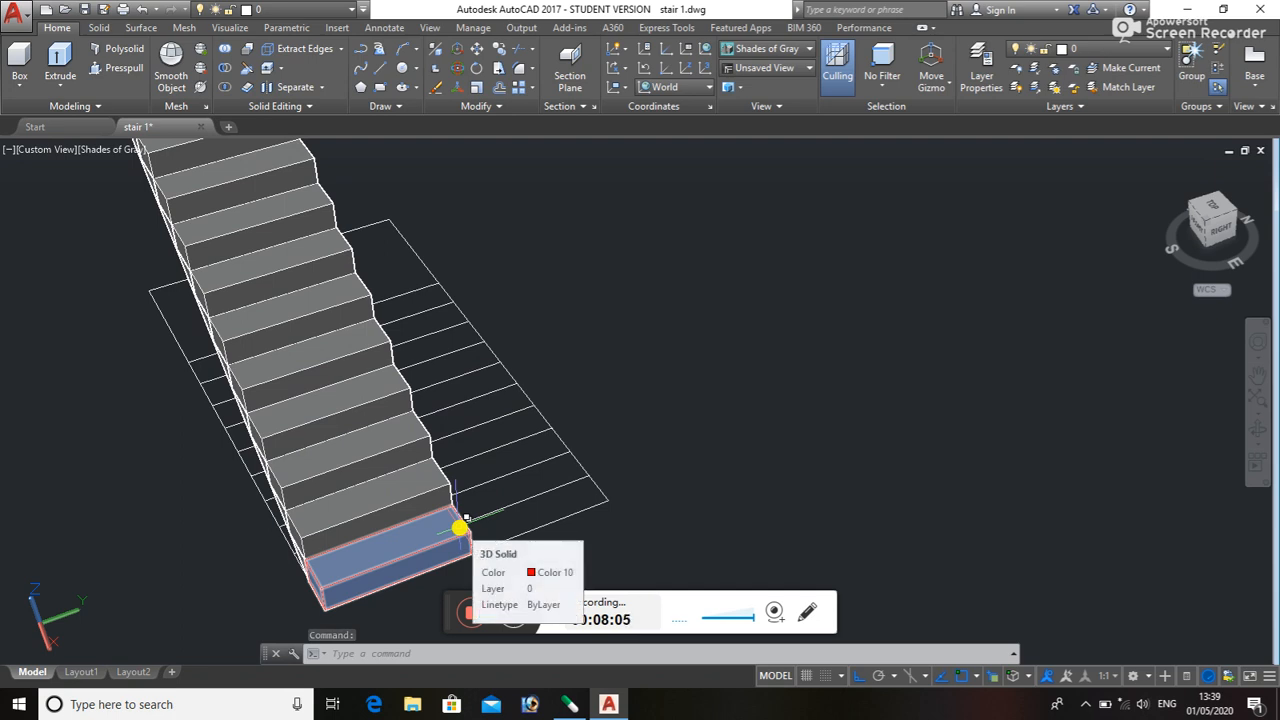
- Start a 3D polyline with 3D object snap on at the upper front corner of the first flight's bottom step, on the inner side
{"action": "type", "text": "3P"}
{"action": "key", "text": "Return"}
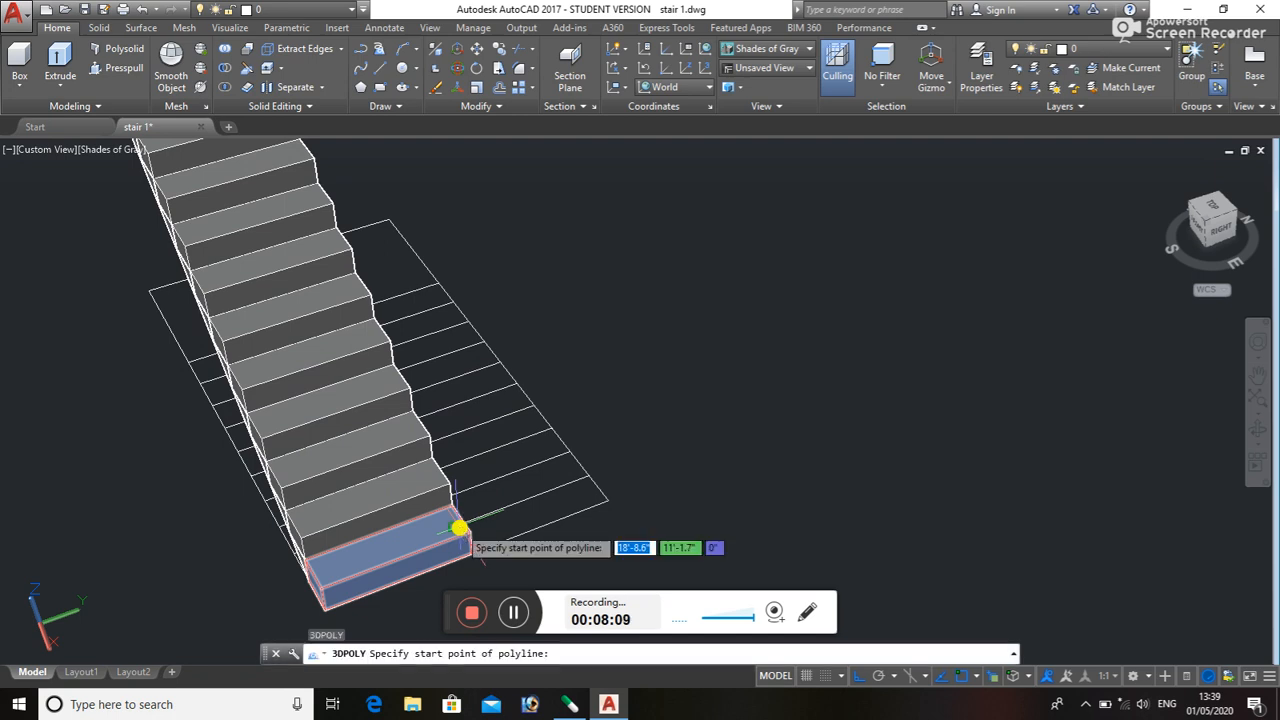
{"action": "scroll", "coordinate": [469, 561], "scroll_direction": "up", "scroll_amount": 3}
{"action": "middle_click_drag", "start_coordinate": [472, 557], "coordinate": [570, 420]}
{"action": "scroll", "coordinate": [402, 592], "scroll_direction": "up", "scroll_amount": 1}
{"action": "middle_click_drag", "start_coordinate": [402, 592], "coordinate": [608, 386]}
{"action": "scroll", "coordinate": [609, 386], "scroll_direction": "down", "scroll_amount": 2}
{"action": "scroll", "coordinate": [440, 560], "scroll_direction": "up", "scroll_amount": 1}
{"action": "middle_click_drag", "start_coordinate": [440, 560], "coordinate": [580, 437]}
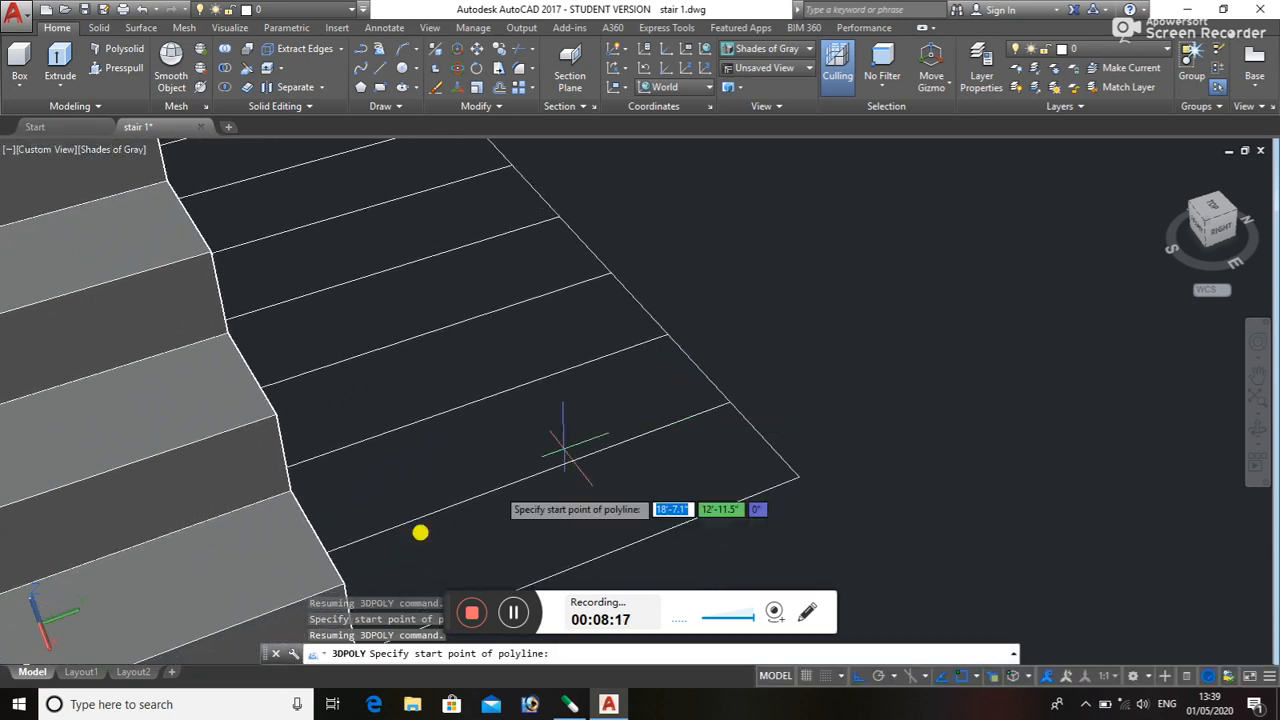
{"action": "middle_click_drag", "start_coordinate": [306, 597], "coordinate": [346, 537]}
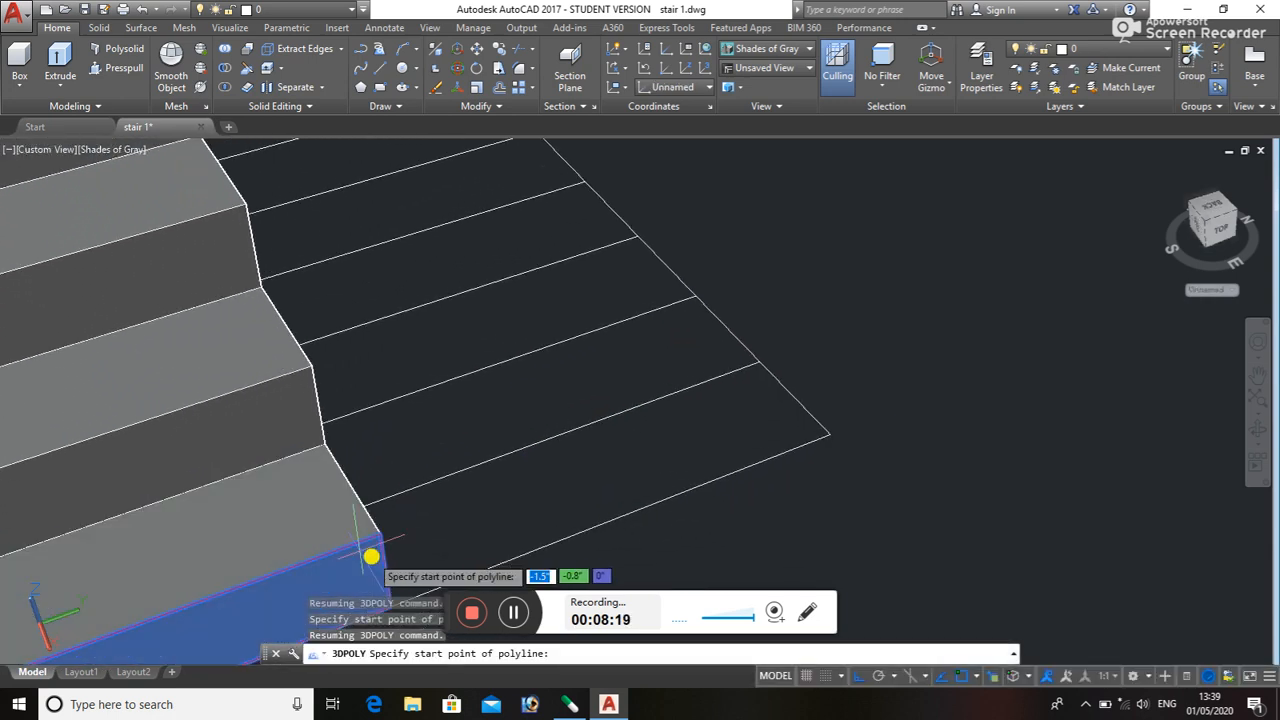
{"action": "left_click", "coordinate": [1010, 676]}
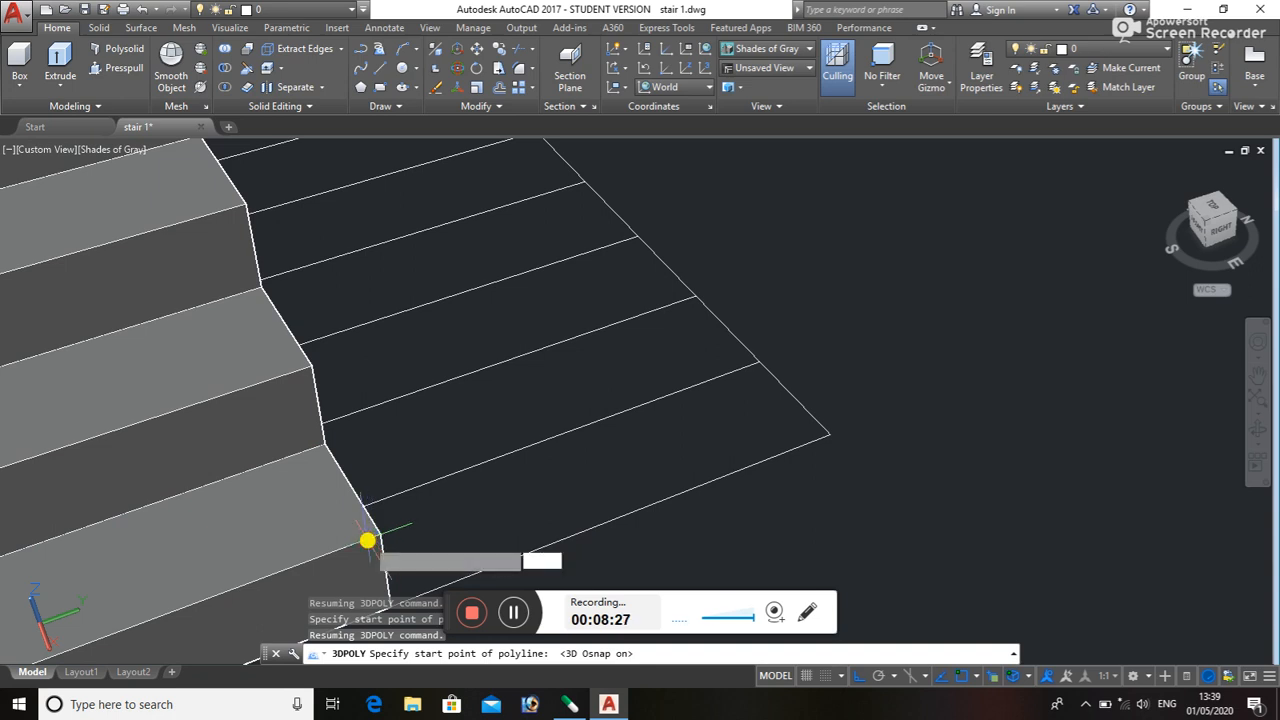
{"action": "left_click", "coordinate": [368, 540]}
- Turn off 3D object snap and run the polyline's first segment up the first flight's inner side to the landing's top edge
{"action": "middle_click_drag", "start_coordinate": [306, 431], "coordinate": [309, 426], "text": "shift"}
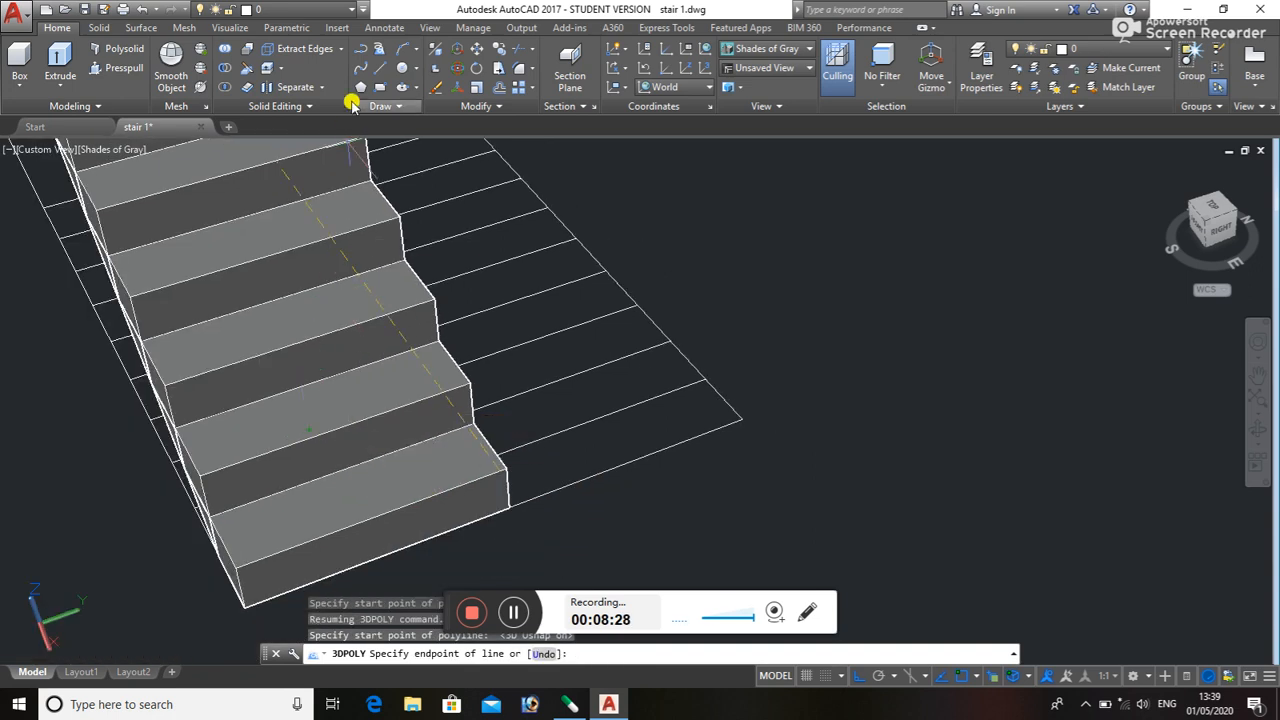
{"action": "middle_click_drag", "start_coordinate": [363, 191], "coordinate": [355, 343], "text": "shift"}
{"action": "middle_click_drag", "start_coordinate": [355, 390], "coordinate": [318, 515]}
{"action": "middle_click_drag", "start_coordinate": [258, 287], "coordinate": [194, 660]}
{"action": "scroll", "coordinate": [277, 294], "scroll_direction": "down", "scroll_amount": 2}
{"action": "scroll", "coordinate": [290, 292], "scroll_direction": "up", "scroll_amount": 1}
{"action": "middle_click_drag", "start_coordinate": [351, 276], "coordinate": [366, 526], "text": "shift"}
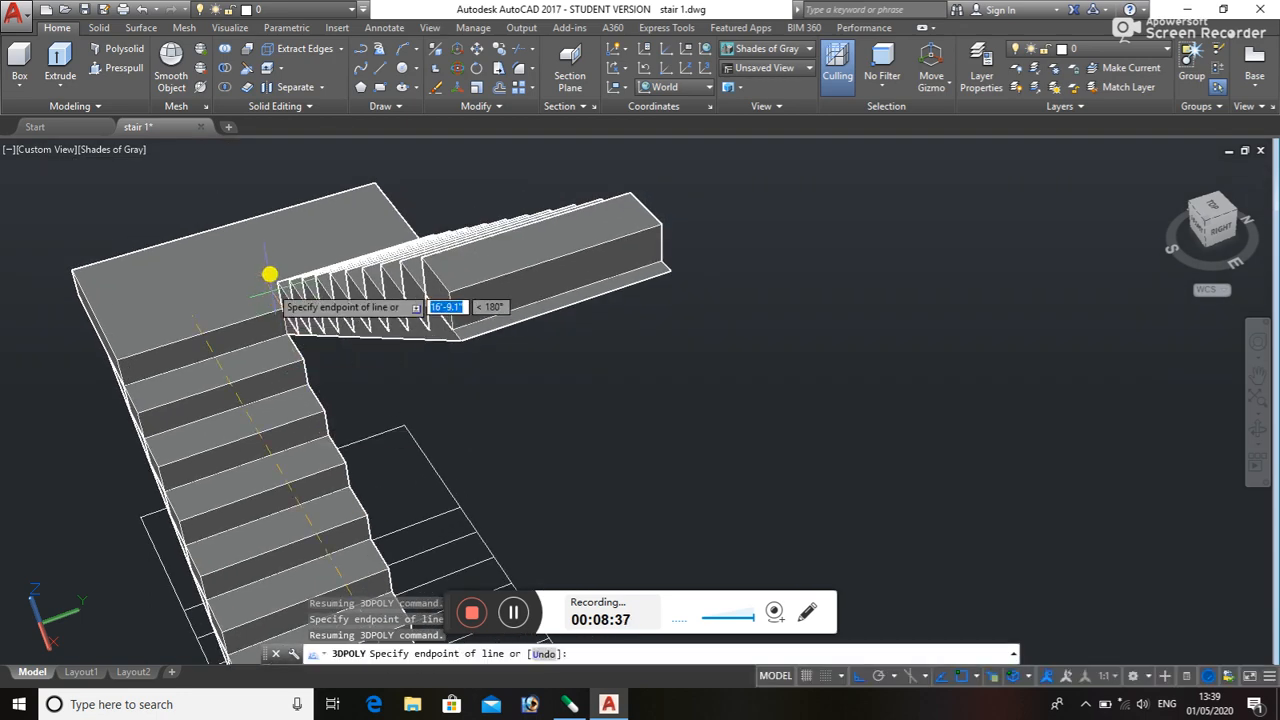
{"action": "scroll", "coordinate": [270, 285], "scroll_direction": "up", "scroll_amount": 3}
{"action": "scroll", "coordinate": [271, 298], "scroll_direction": "down", "scroll_amount": 3}
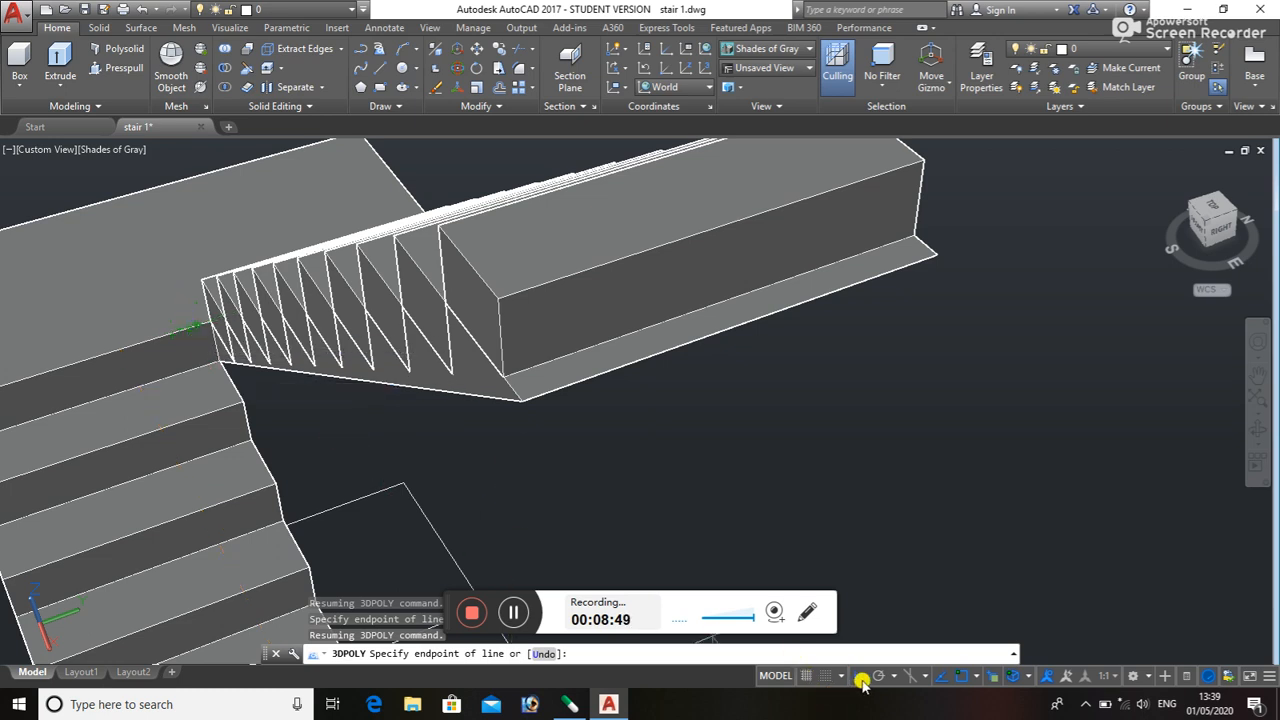
{"action": "left_click", "coordinate": [994, 676]}
{"action": "scroll", "coordinate": [190, 332], "scroll_direction": "up", "scroll_amount": 2}
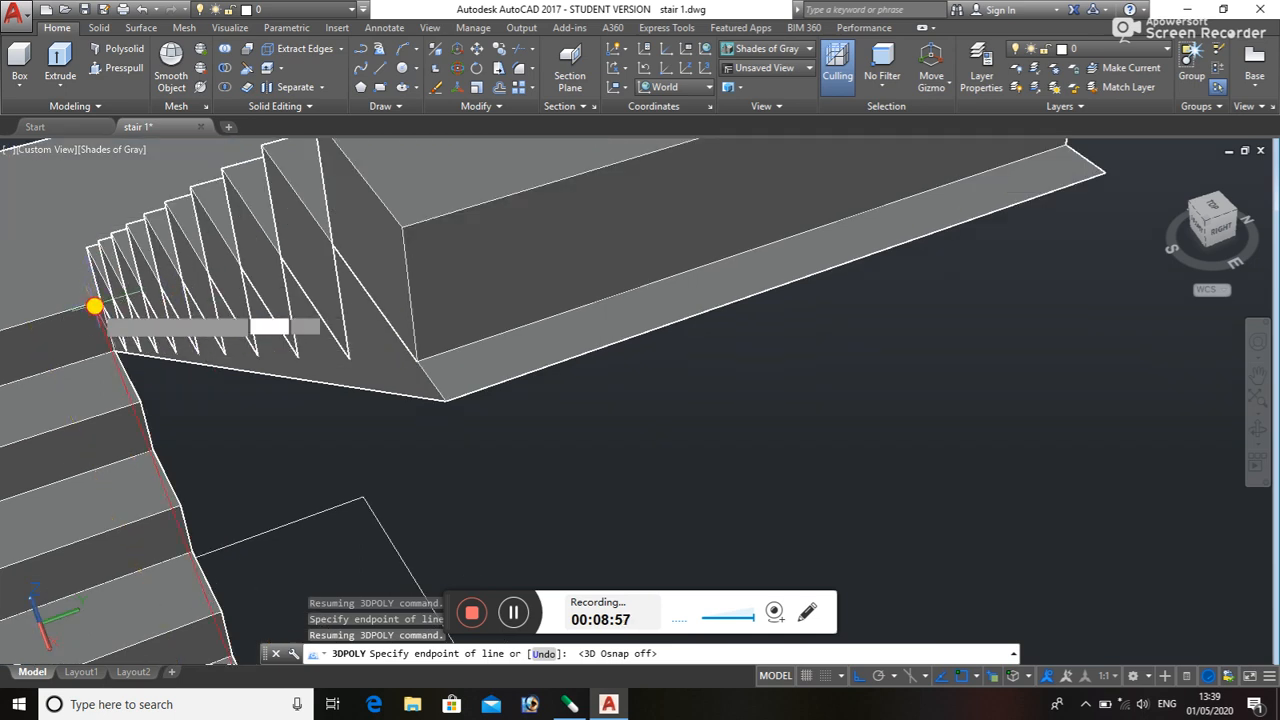
{"action": "left_click", "coordinate": [94, 305]}
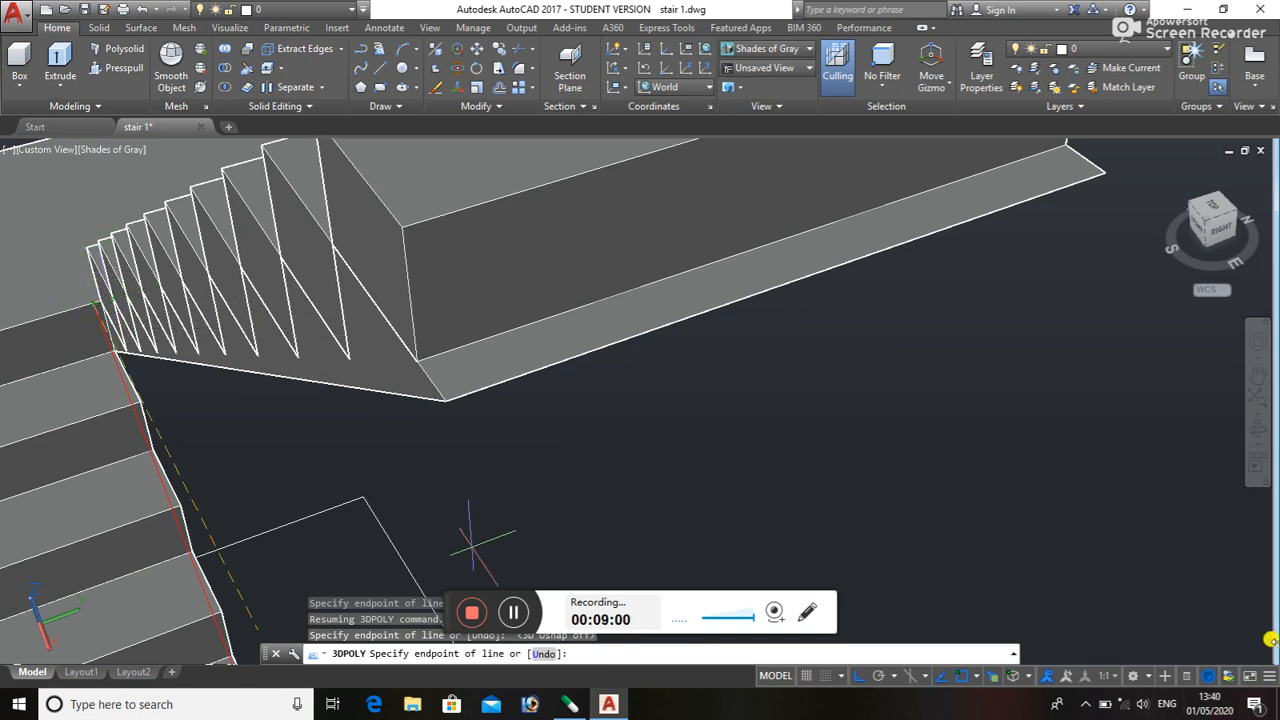
{"action": "left_click", "coordinate": [1258, 430]}
{"action": "left_click_drag", "start_coordinate": [551, 489], "coordinate": [667, 542]}
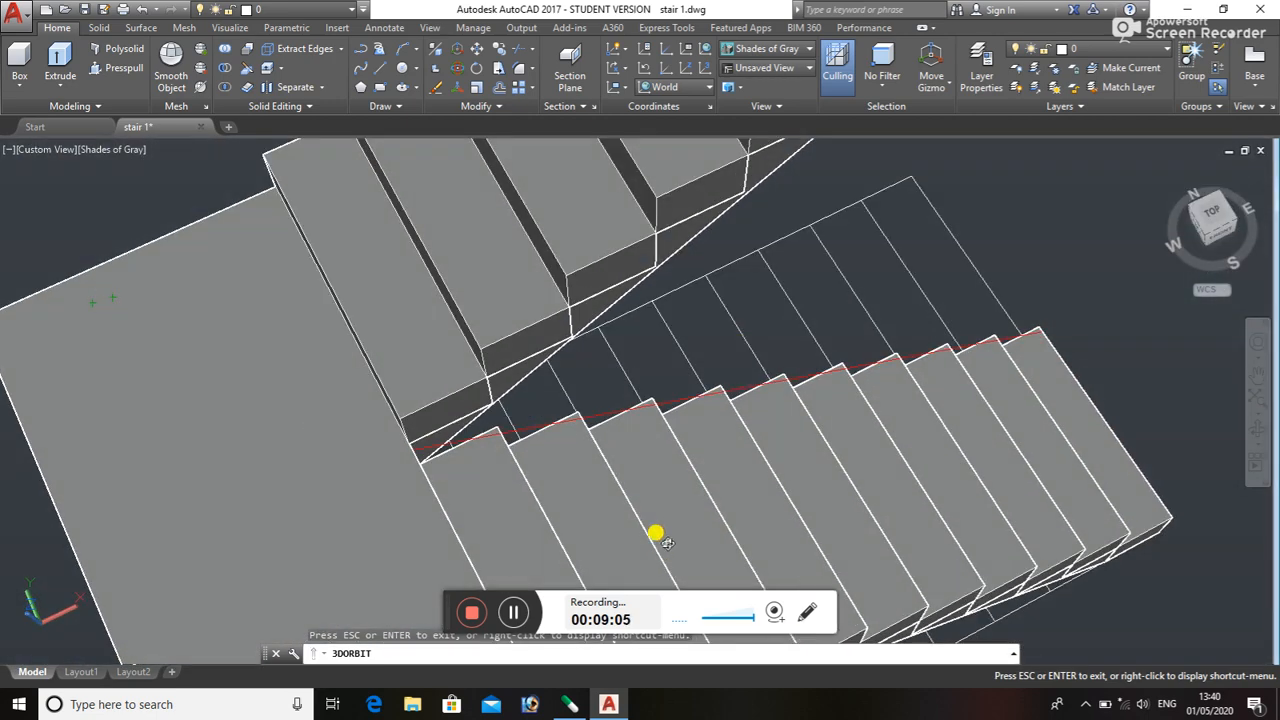
- Continue the 3D polyline with a short segment onto the landing and a perpendicular one toward the second flight
{"action": "key", "text": "Escape"}
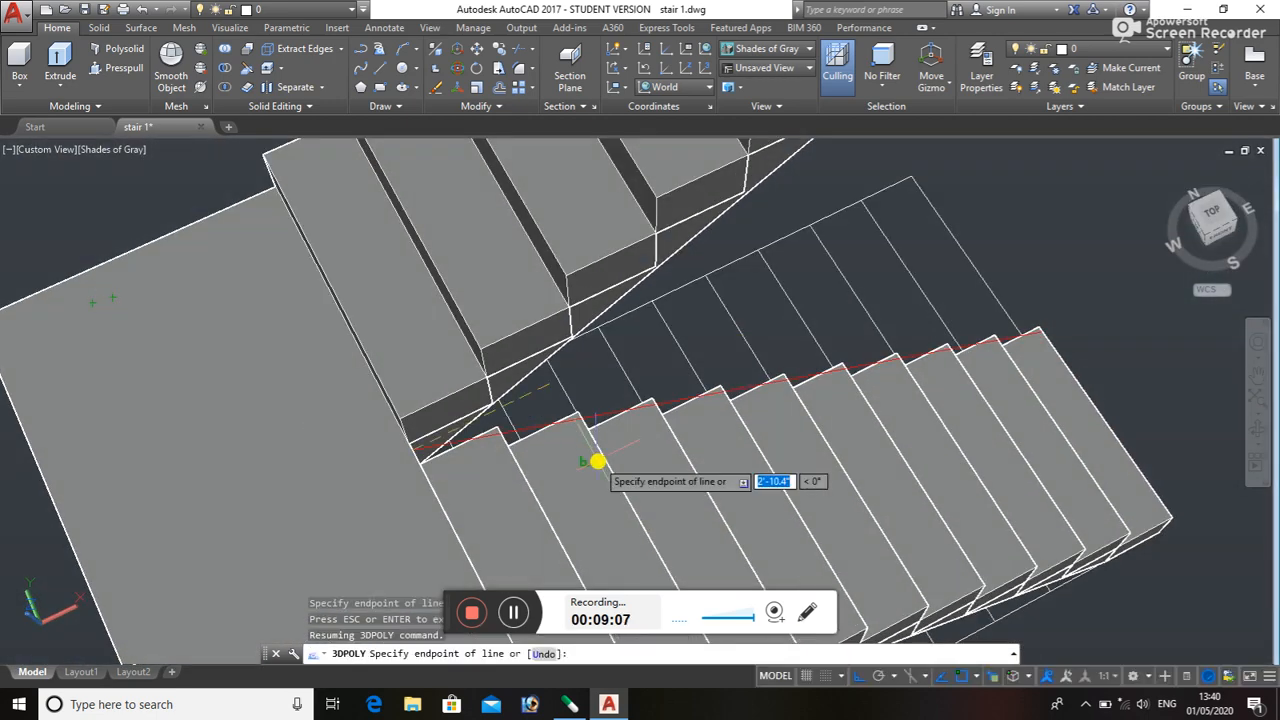
{"action": "left_click", "coordinate": [391, 464]}
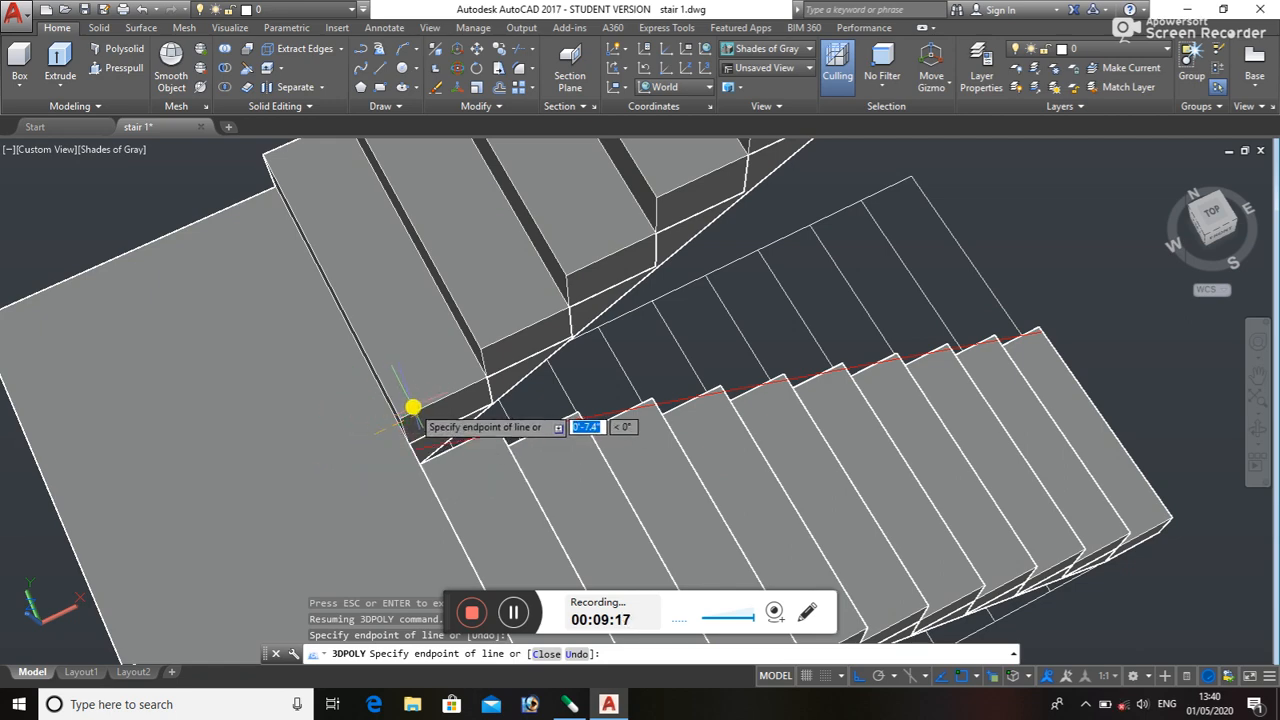
{"action": "scroll", "coordinate": [395, 415], "scroll_direction": "up", "scroll_amount": 3}
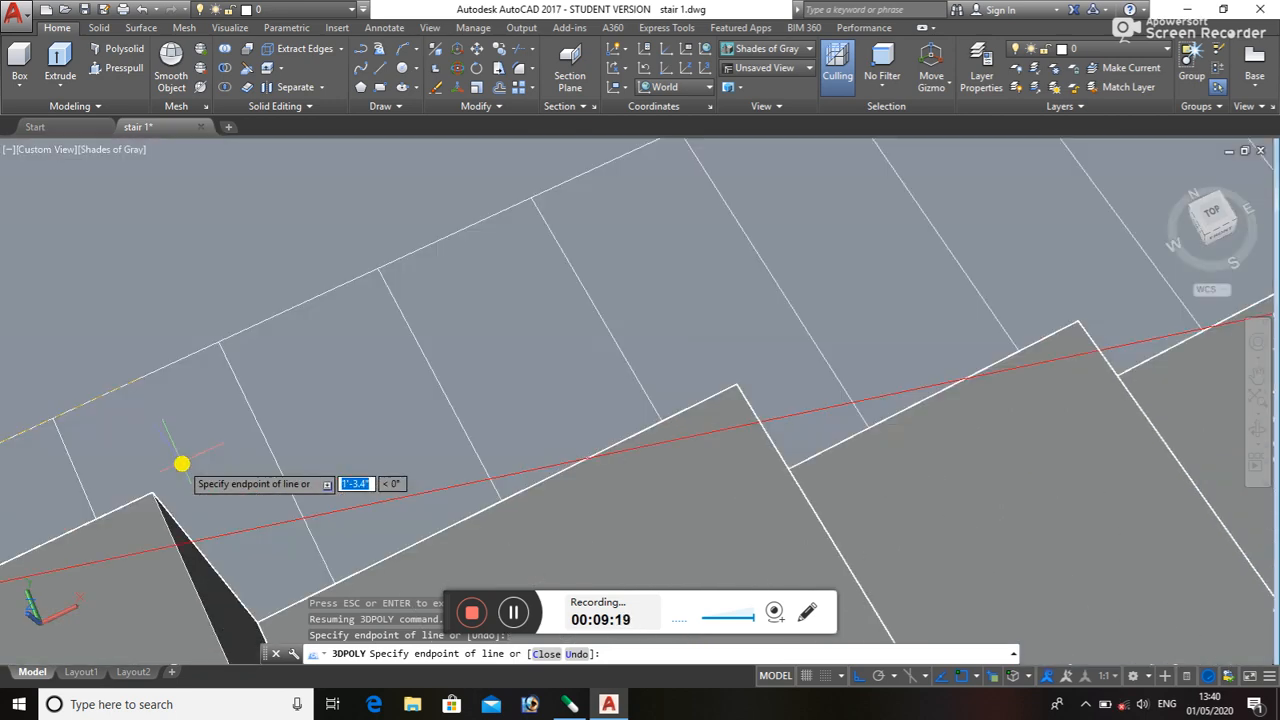
{"action": "scroll", "coordinate": [334, 463], "scroll_direction": "up", "scroll_amount": 5}
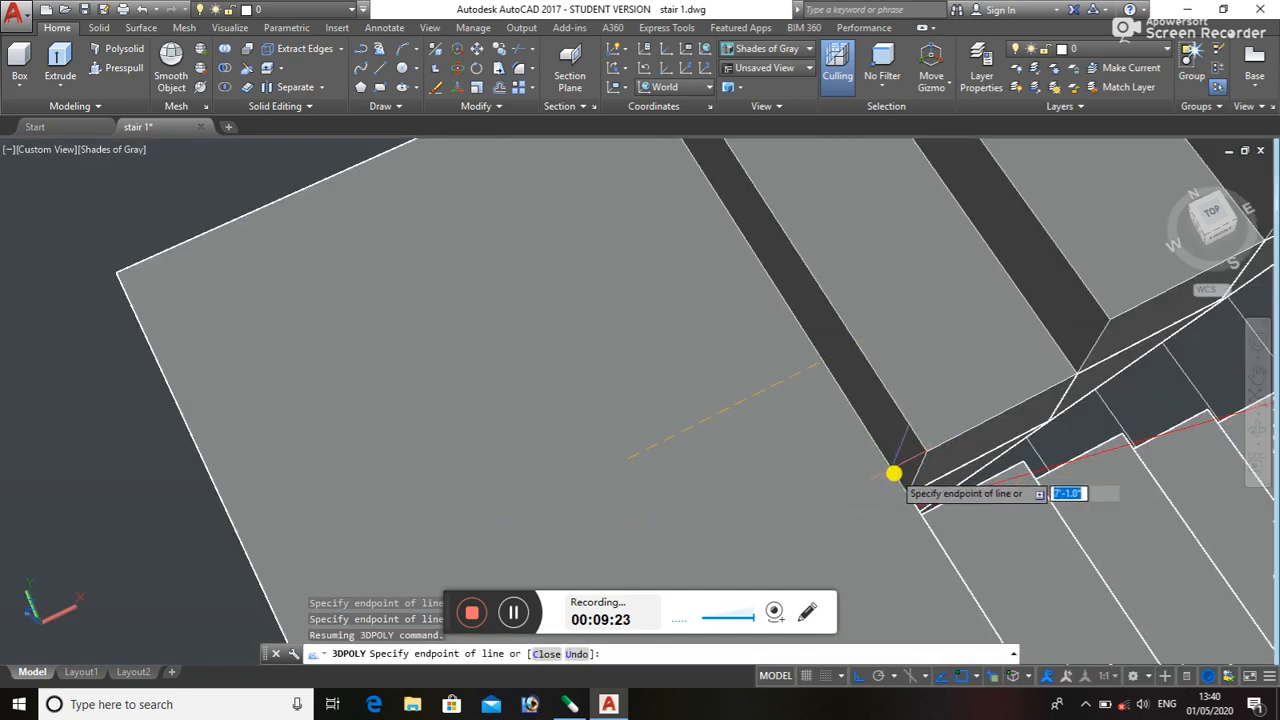
{"action": "scroll", "coordinate": [914, 490], "scroll_direction": "up", "scroll_amount": 3}
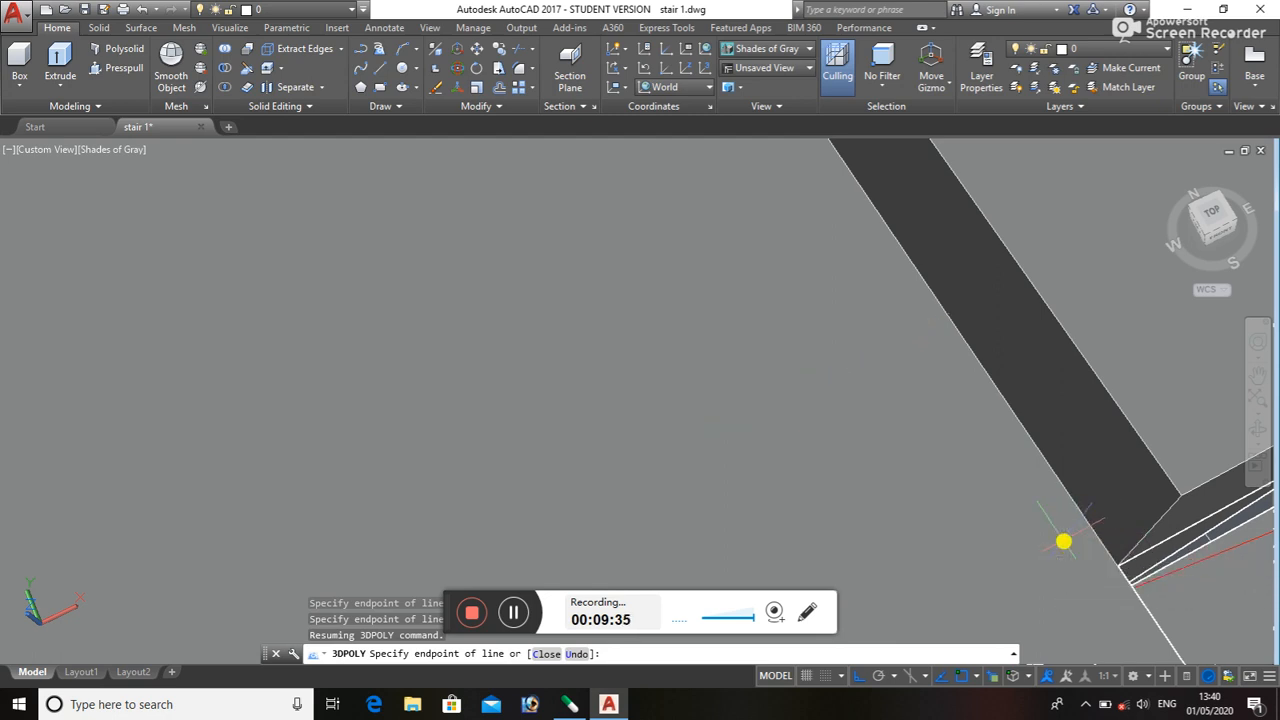
{"action": "key", "text": "Escape"}
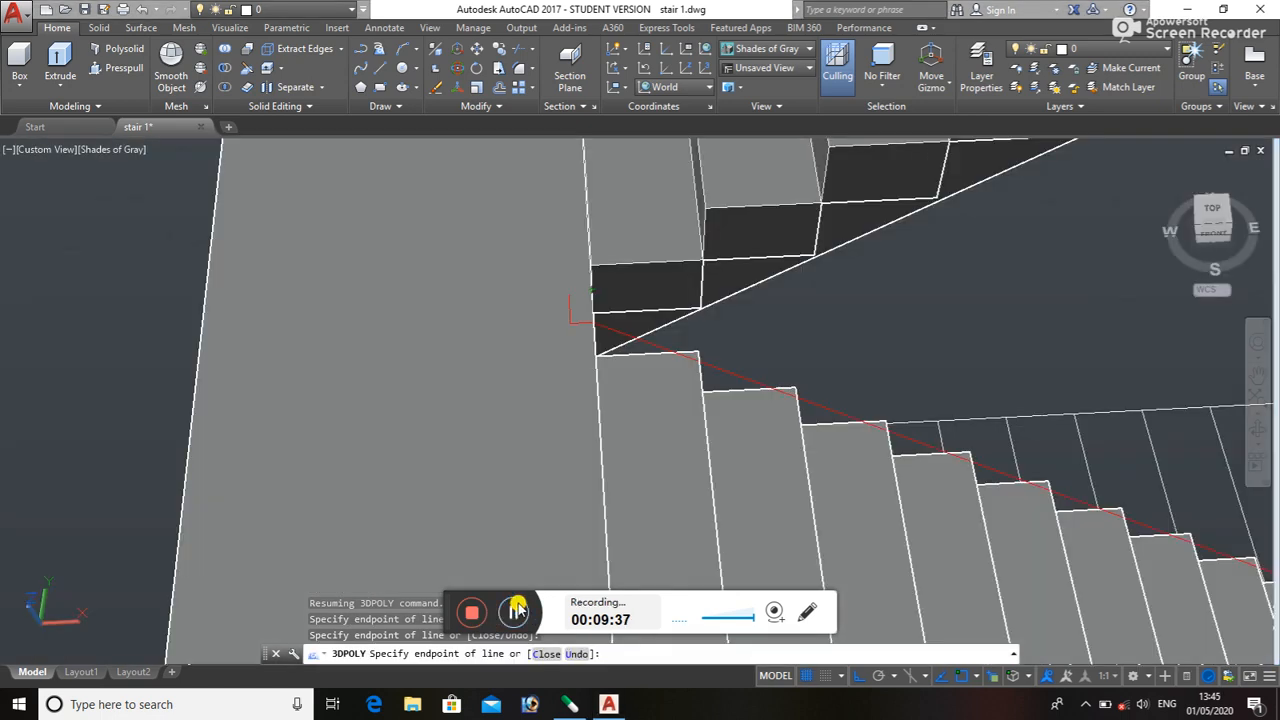
- Bring the polyline back from the landing to its inner edge at the foot of the second flight
{"action": "scroll", "coordinate": [607, 363], "scroll_direction": "up", "scroll_amount": 3}
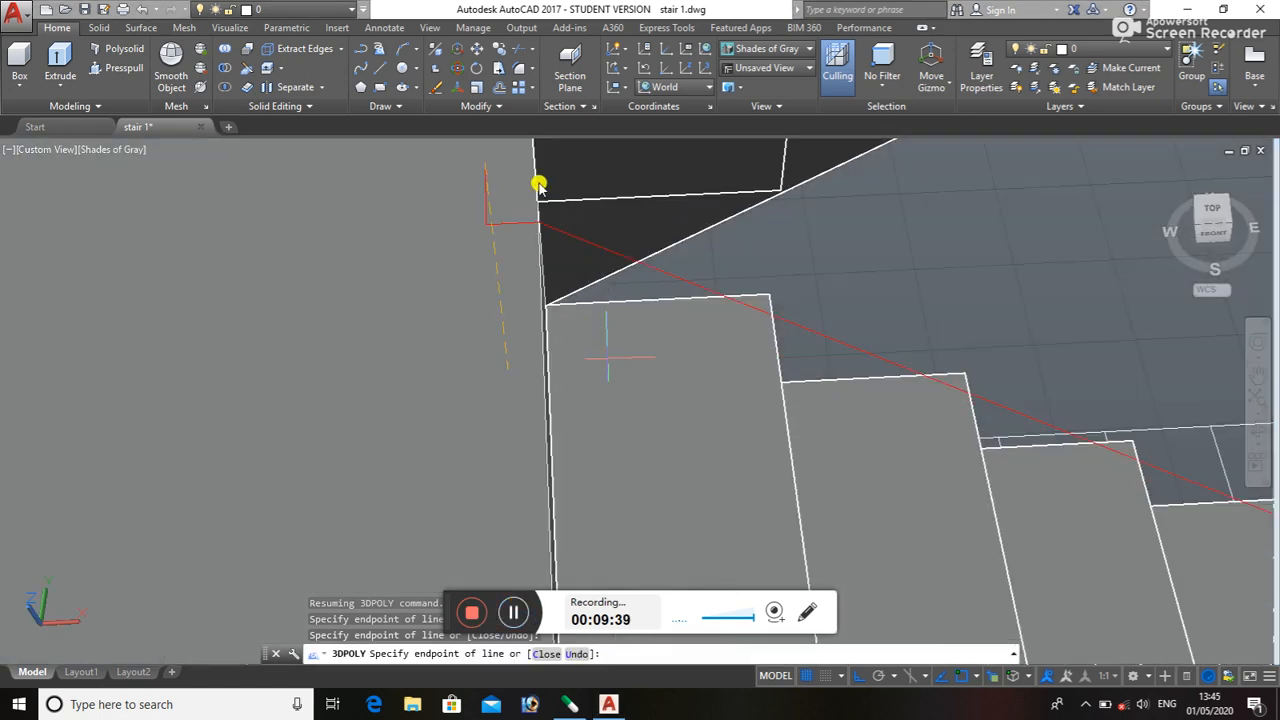
{"action": "scroll", "coordinate": [551, 270], "scroll_direction": "down", "scroll_amount": 3}
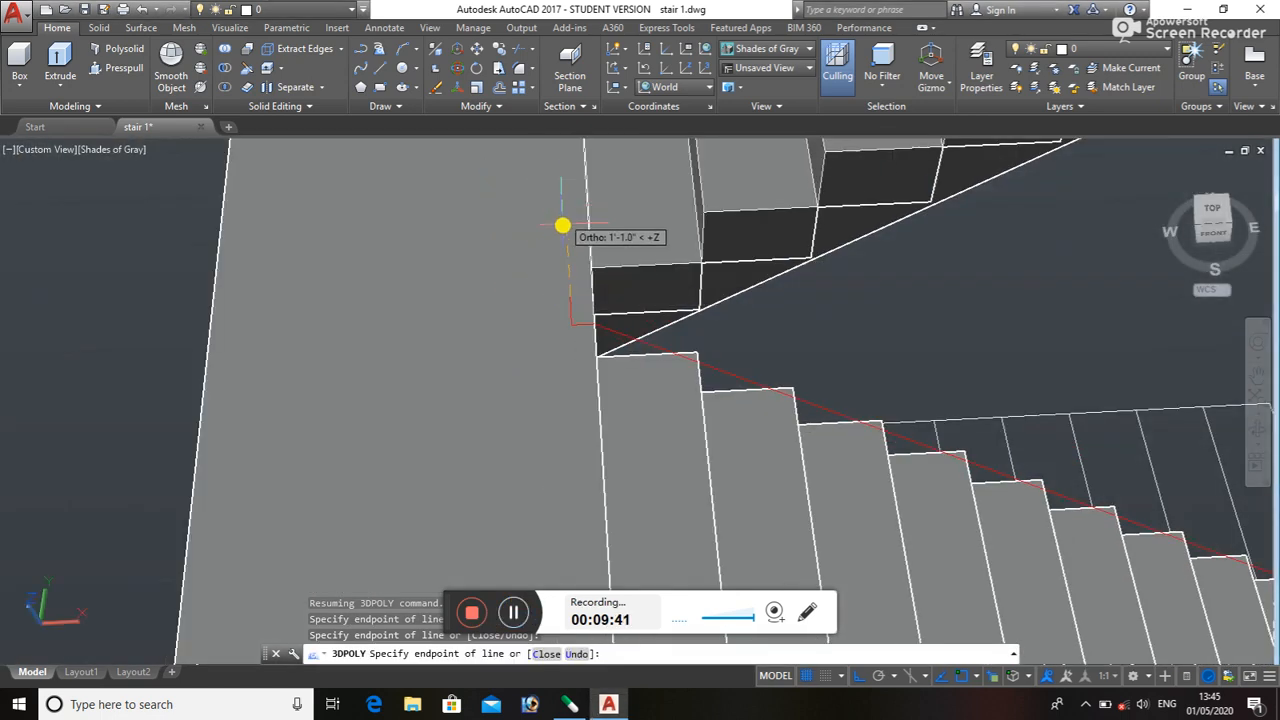
{"action": "scroll", "coordinate": [591, 298], "scroll_direction": "up", "scroll_amount": 2}
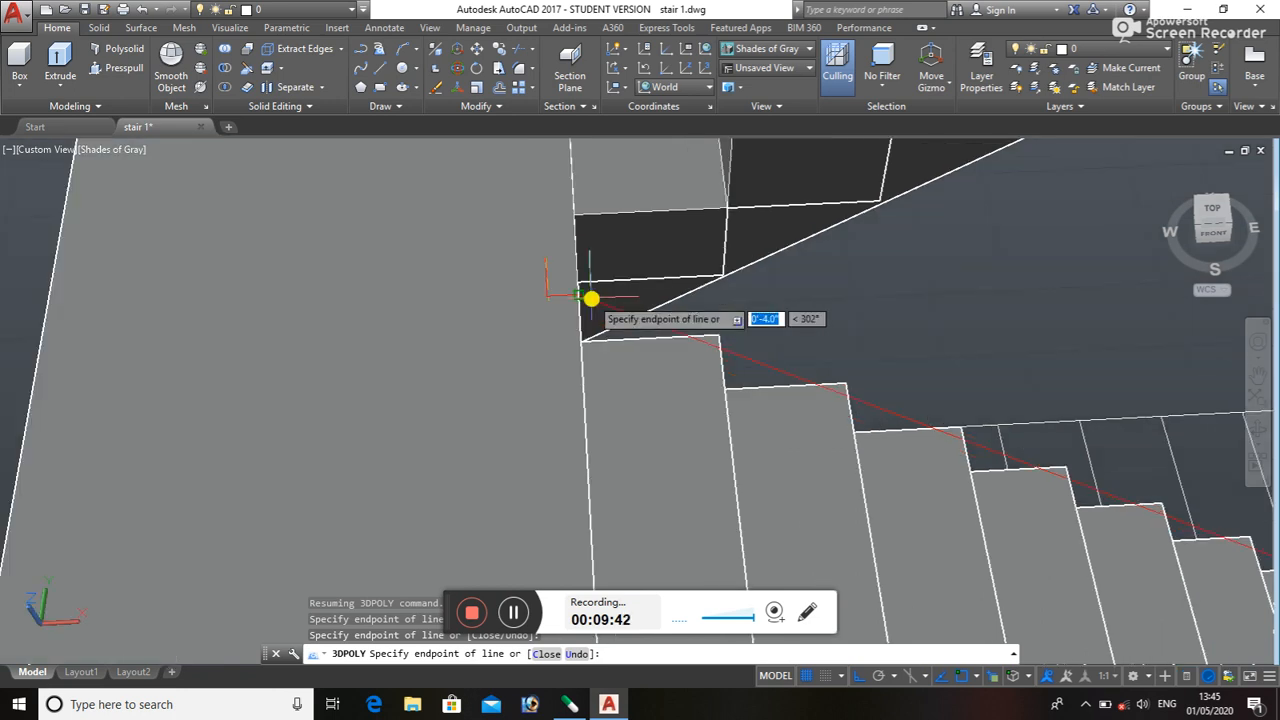
{"action": "left_click", "coordinate": [575, 259]}
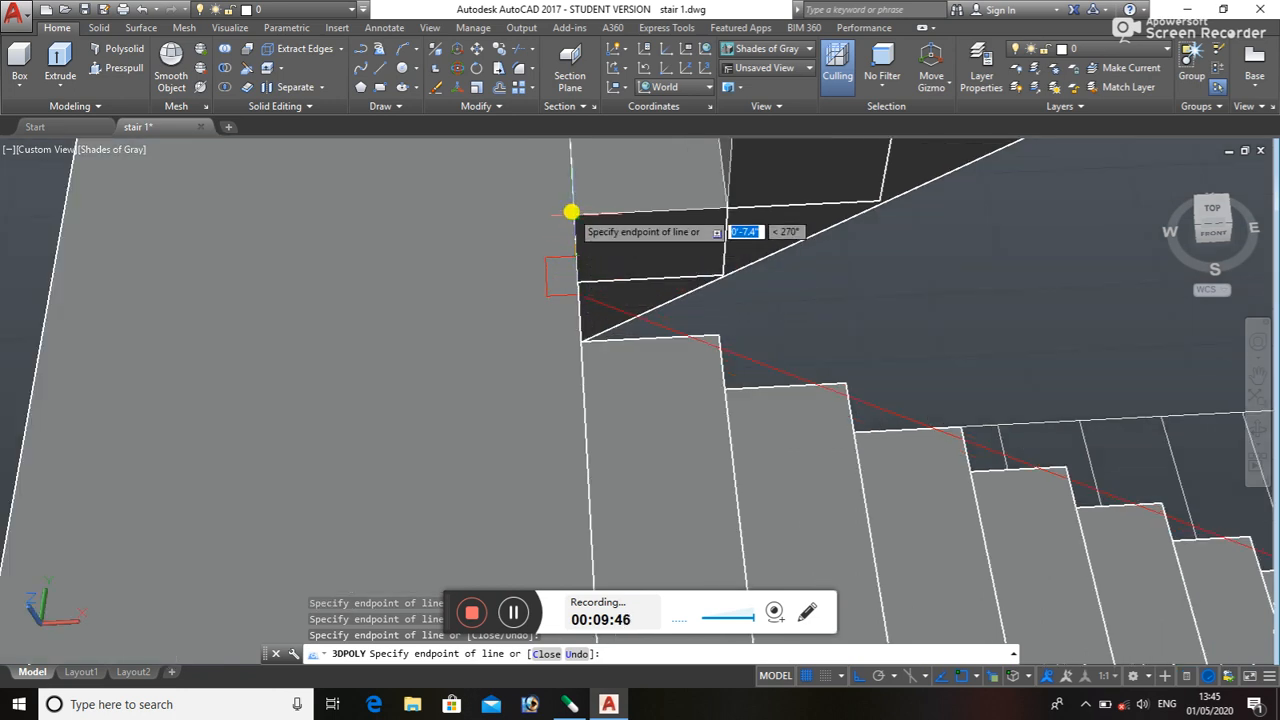
- Run the polyline from the landing's edge up to the front edge of the second flight's bottom tread
{"action": "left_click", "coordinate": [1257, 427]}
{"action": "left_click_drag", "start_coordinate": [847, 343], "coordinate": [850, 373]}
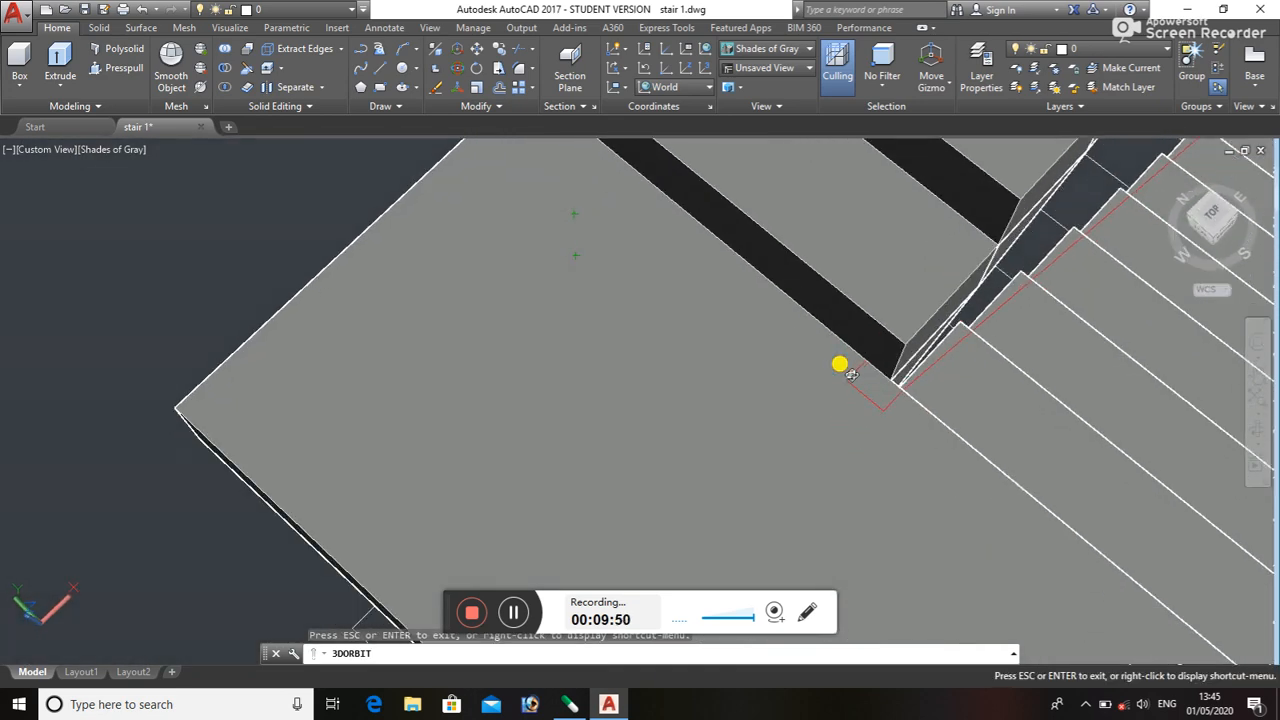
{"action": "key", "text": "Escape"}
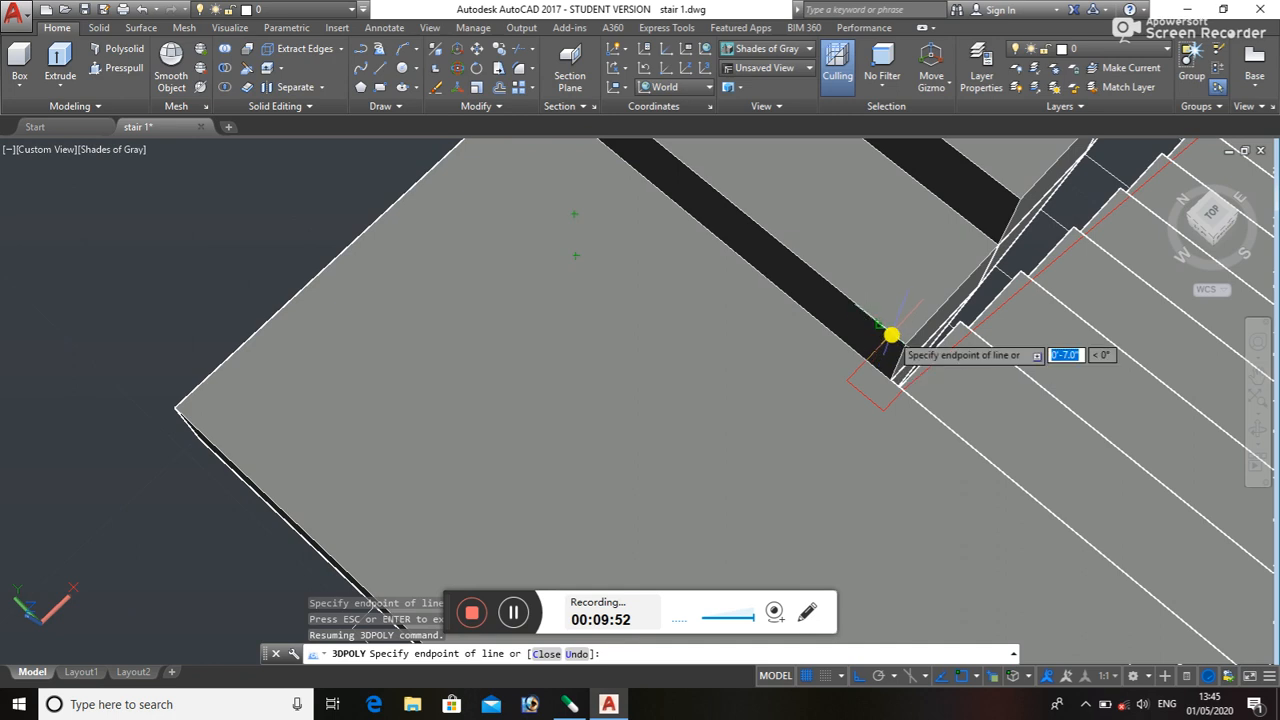
{"action": "left_click", "coordinate": [876, 323]}
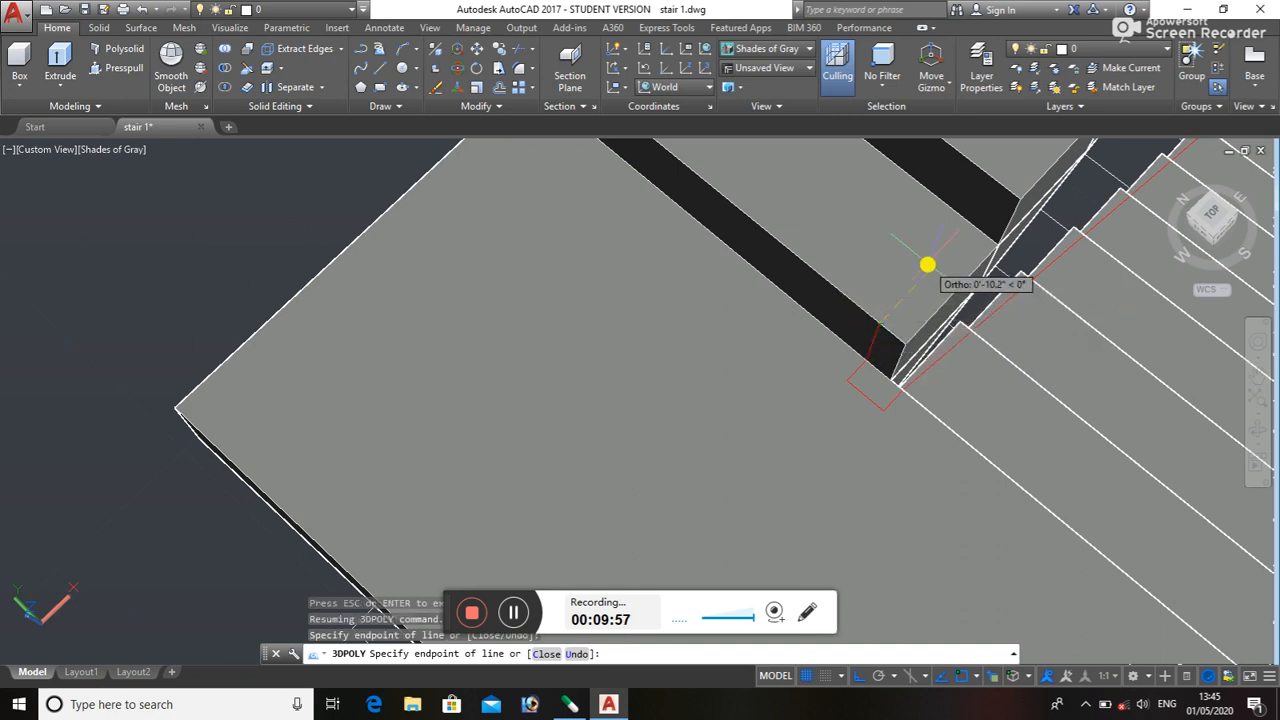
- Run the polyline up the second flight's inner side to the front edge of its top step
{"action": "middle_click_drag", "start_coordinate": [928, 264], "coordinate": [673, 532]}
{"action": "scroll", "coordinate": [731, 271], "scroll_direction": "down", "scroll_amount": 3}
{"action": "scroll", "coordinate": [790, 205], "scroll_direction": "down", "scroll_amount": 1}
{"action": "middle_click_drag", "start_coordinate": [794, 243], "coordinate": [737, 446]}
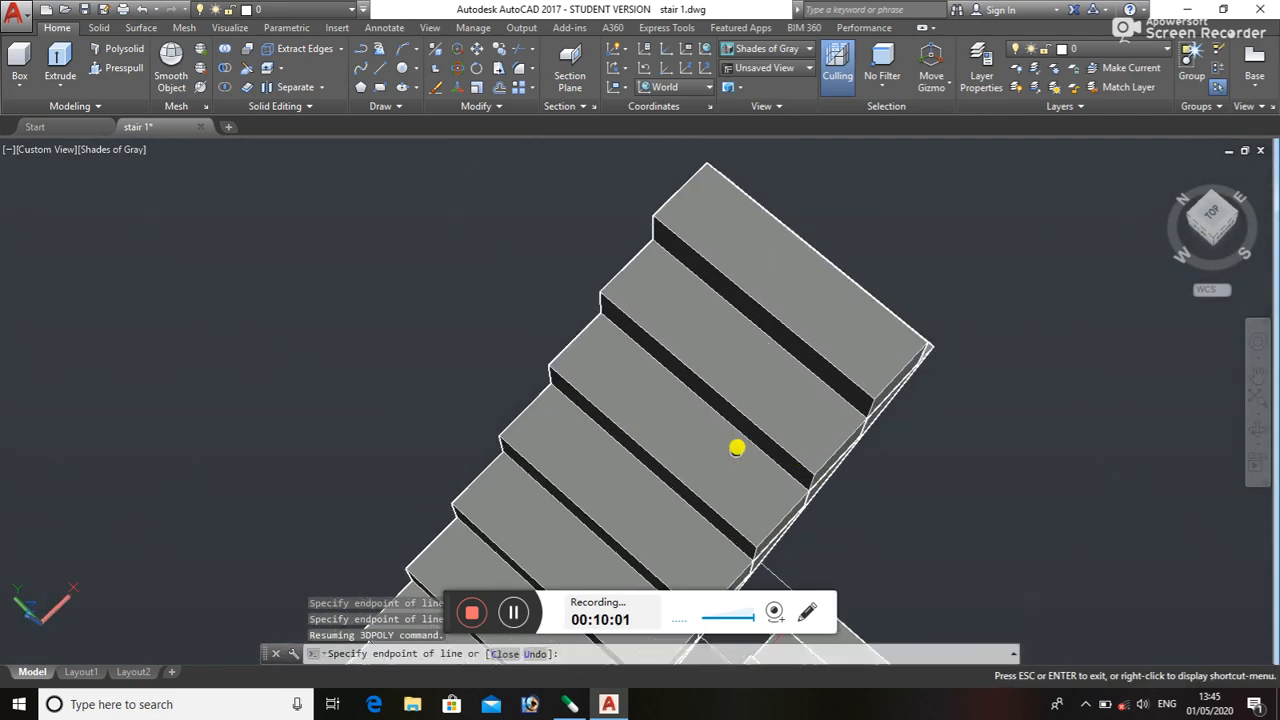
{"action": "scroll", "coordinate": [815, 398], "scroll_direction": "up", "scroll_amount": 4}
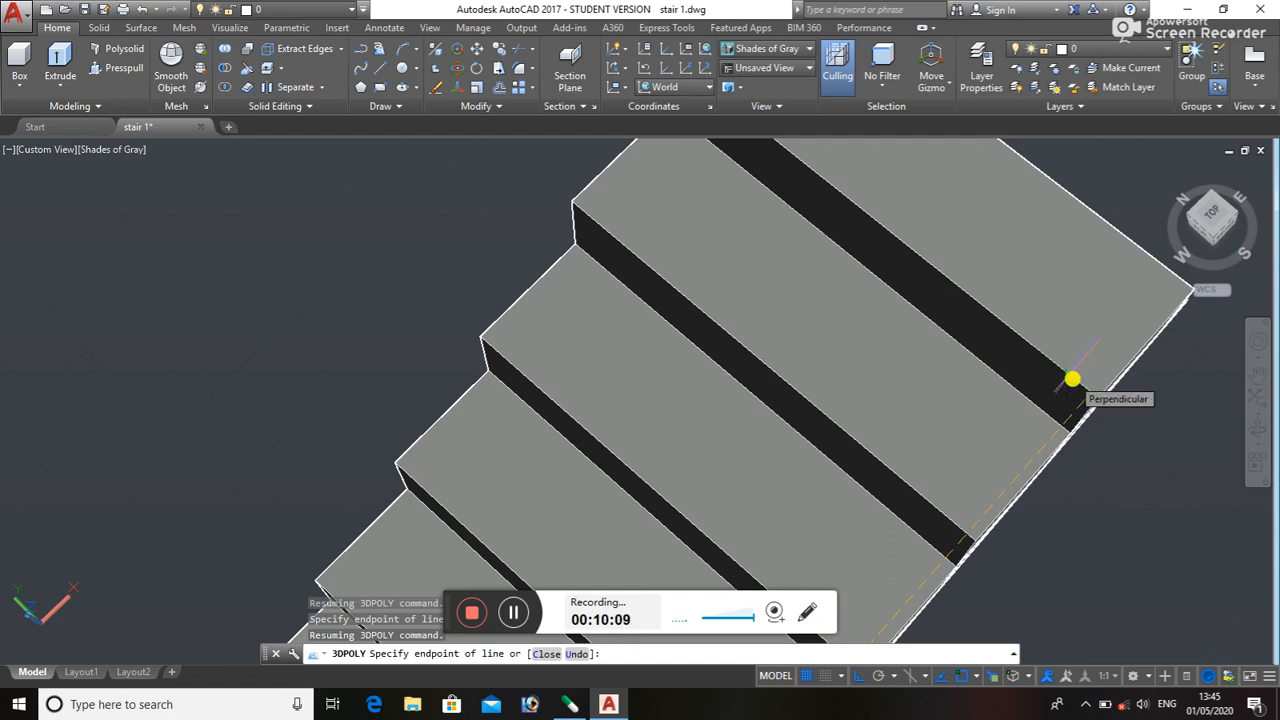
{"action": "left_click", "coordinate": [1072, 378]}
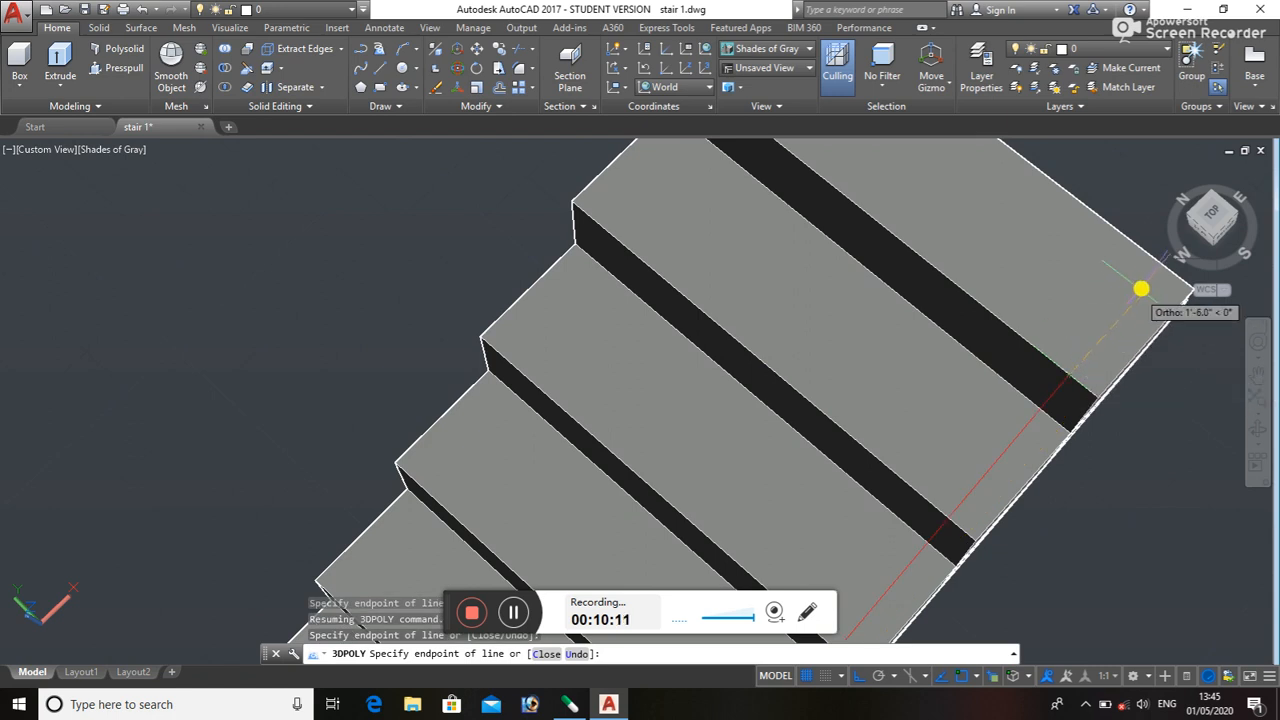
- Extend the polyline across the top tread to its back edge and end it there
{"action": "middle_click_drag", "start_coordinate": [1153, 276], "coordinate": [1073, 329]}
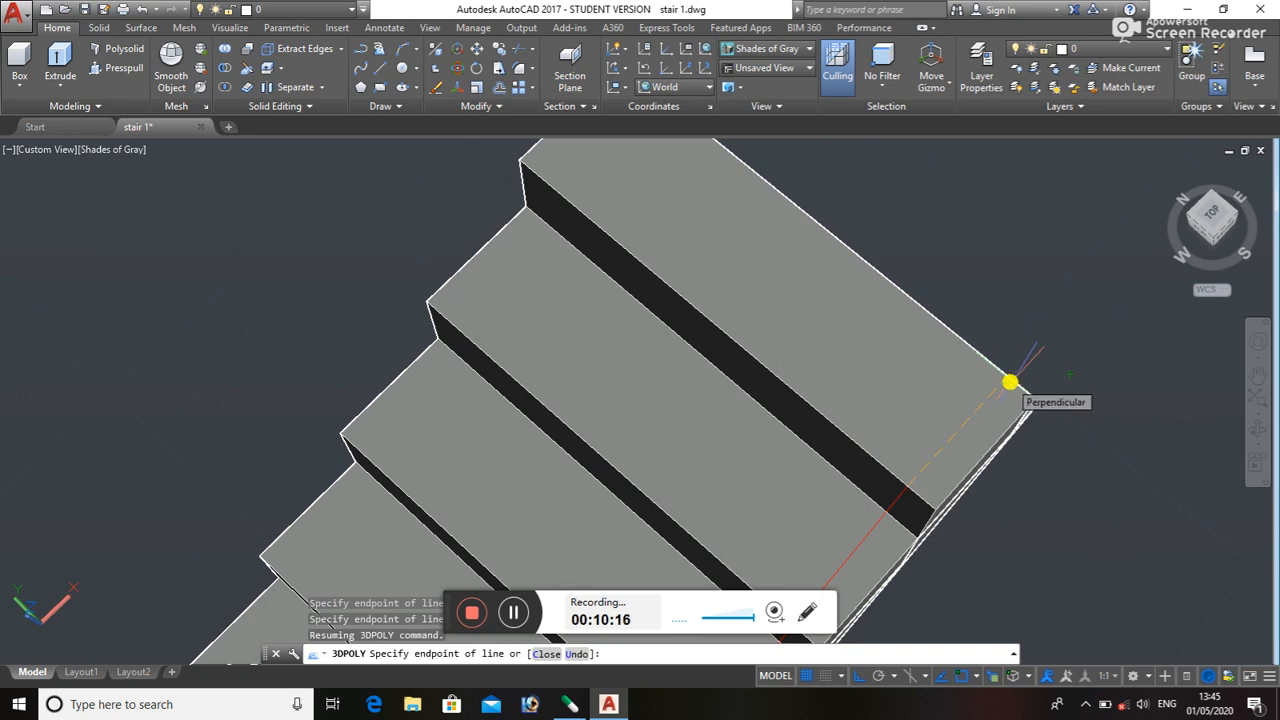
{"action": "left_click", "coordinate": [1010, 382]}
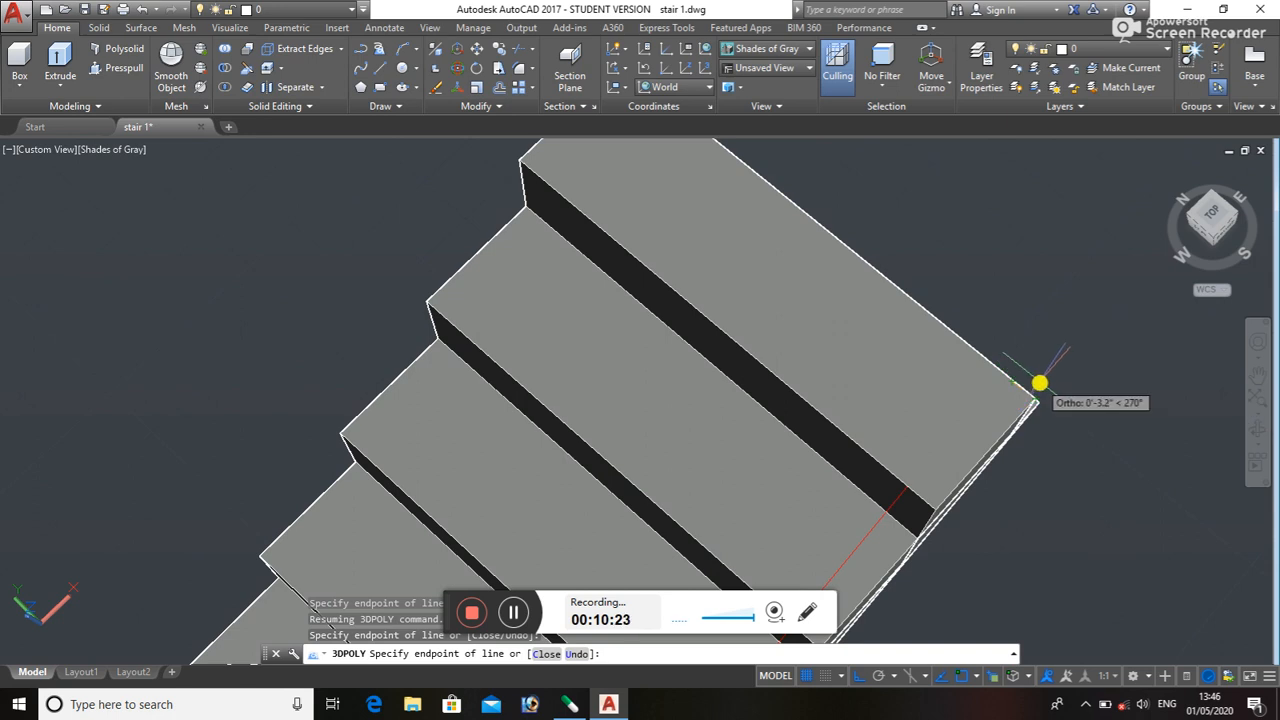
{"action": "key", "text": "Escape"}
{"action": "scroll", "coordinate": [1040, 382], "scroll_direction": "down", "scroll_amount": 3}
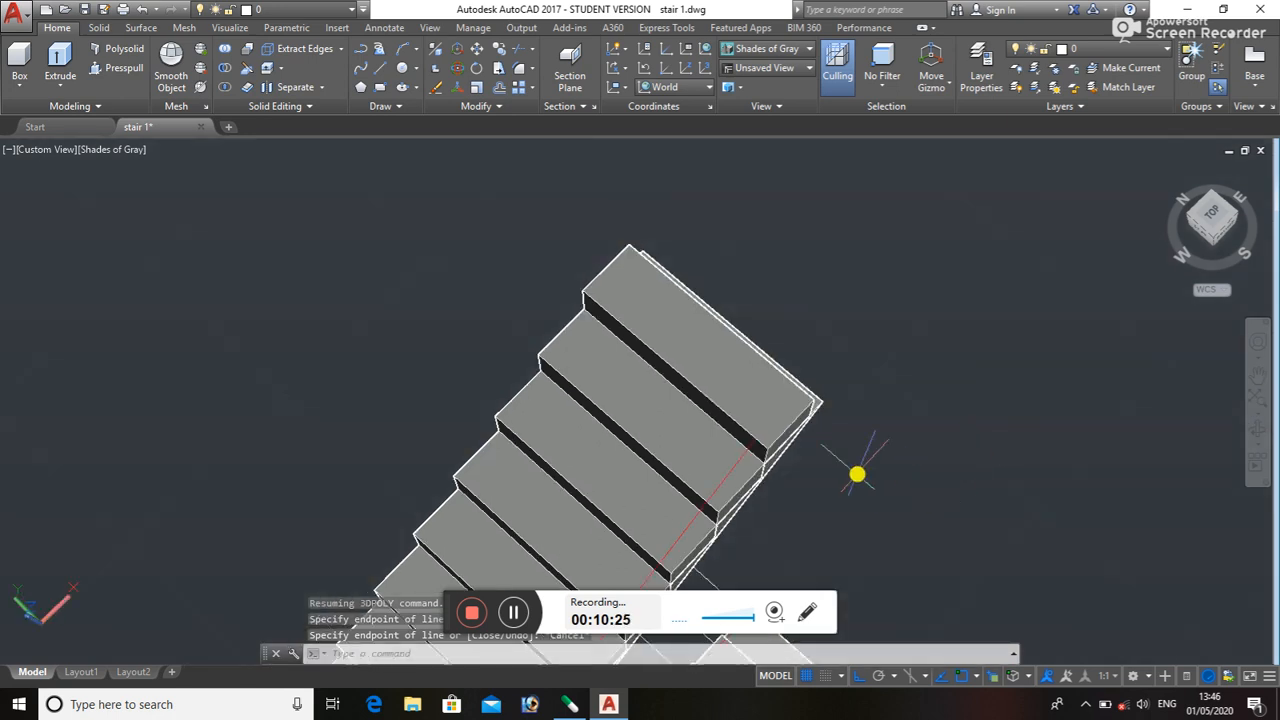
- Start a second 3D polyline with 3D object snap on at the upper front corner of the first flight's bottom step, on the outer side
{"action": "middle_click_drag", "start_coordinate": [857, 474], "coordinate": [800, 212]}
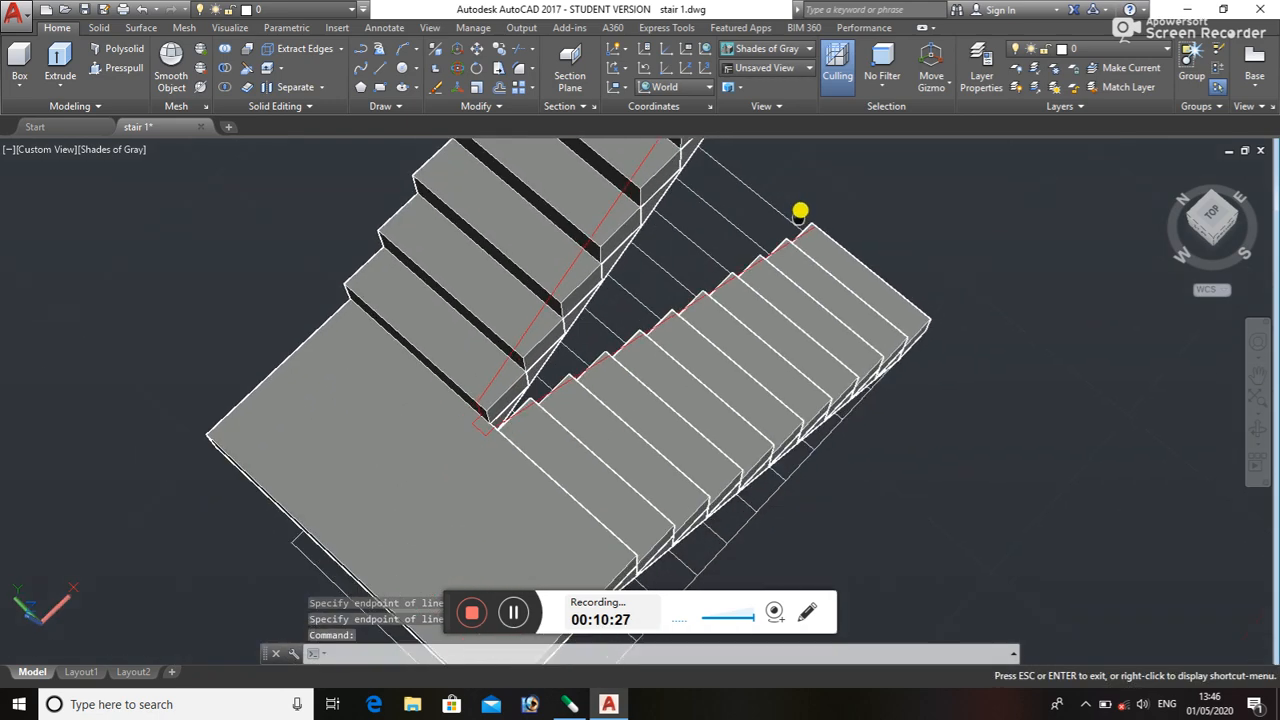
{"action": "scroll", "coordinate": [654, 344], "scroll_direction": "up", "scroll_amount": 1}
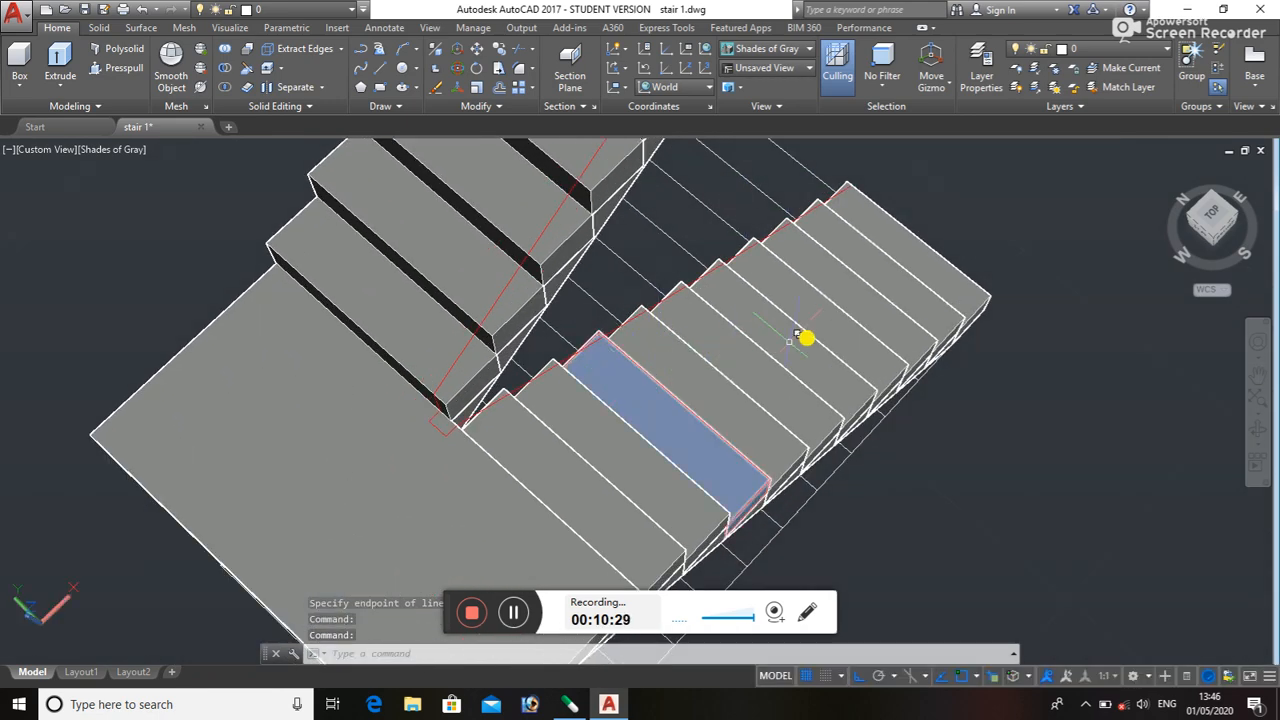
{"action": "scroll", "coordinate": [1050, 360], "scroll_direction": "down", "scroll_amount": 1}
{"action": "middle_click_drag", "start_coordinate": [1000, 363], "coordinate": [971, 417]}
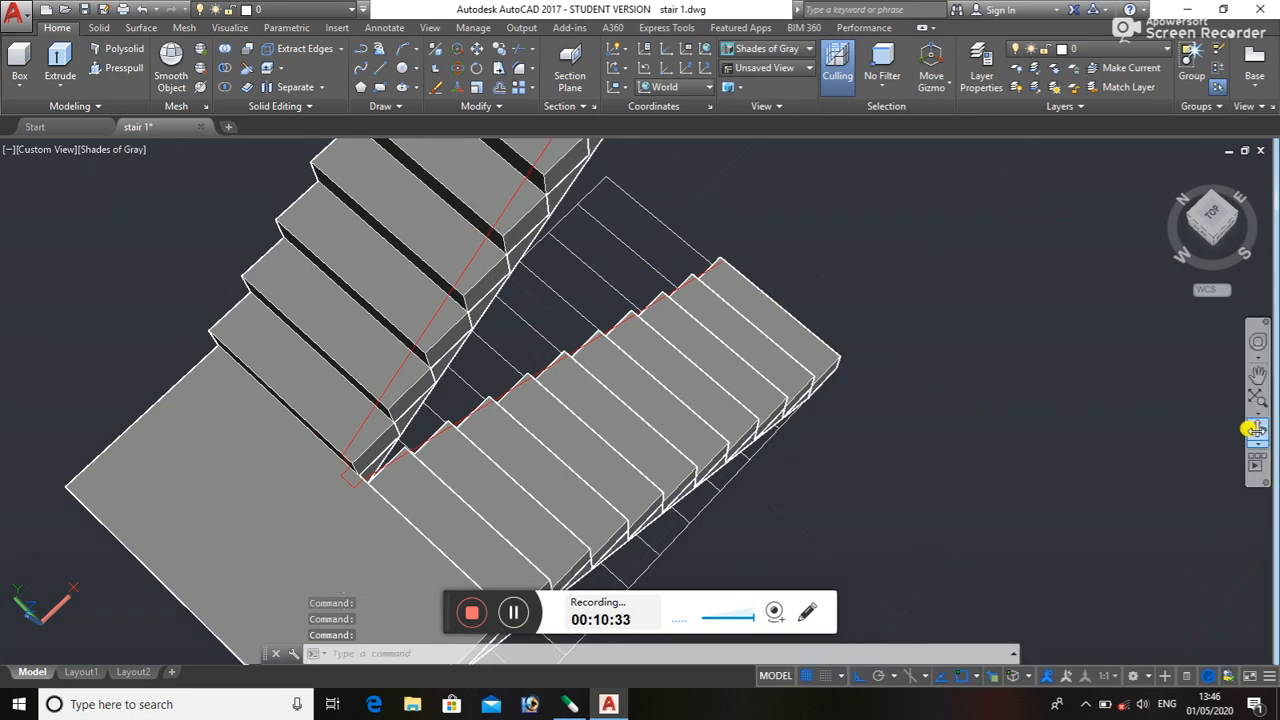
{"action": "left_click", "coordinate": [1259, 430]}
{"action": "left_click_drag", "start_coordinate": [951, 431], "coordinate": [656, 316]}
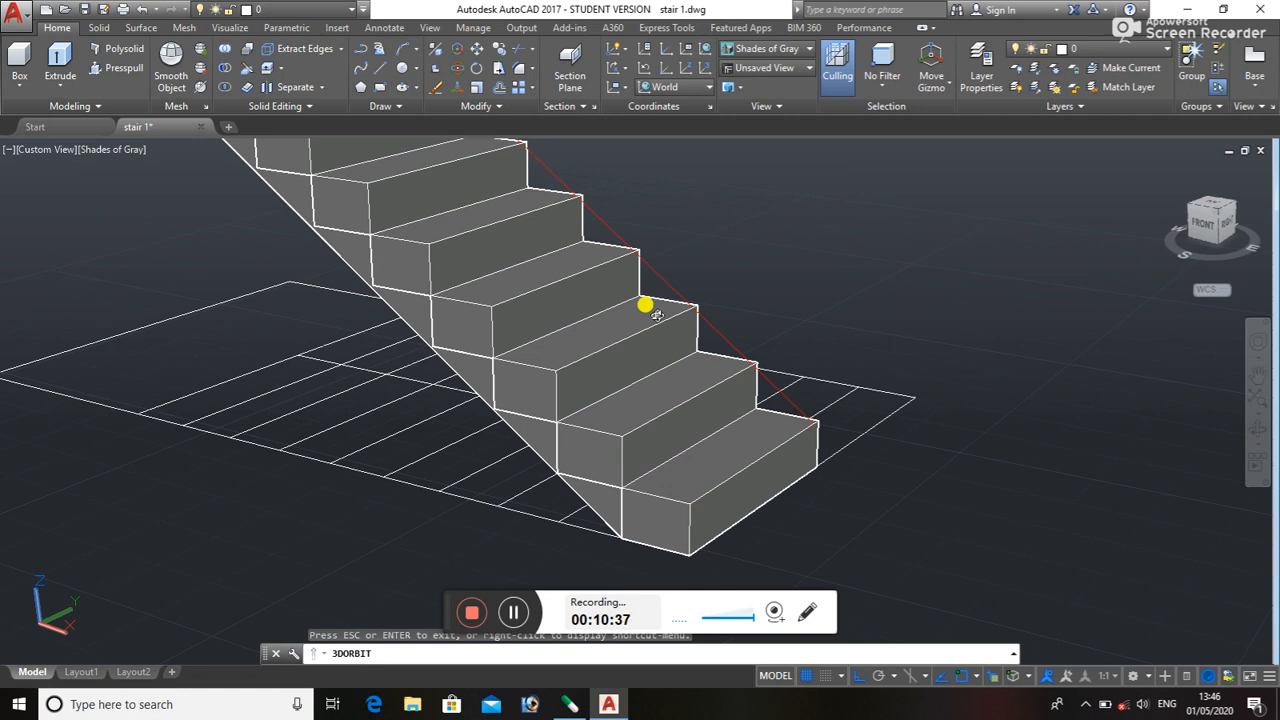
{"action": "key", "text": "Escape"}
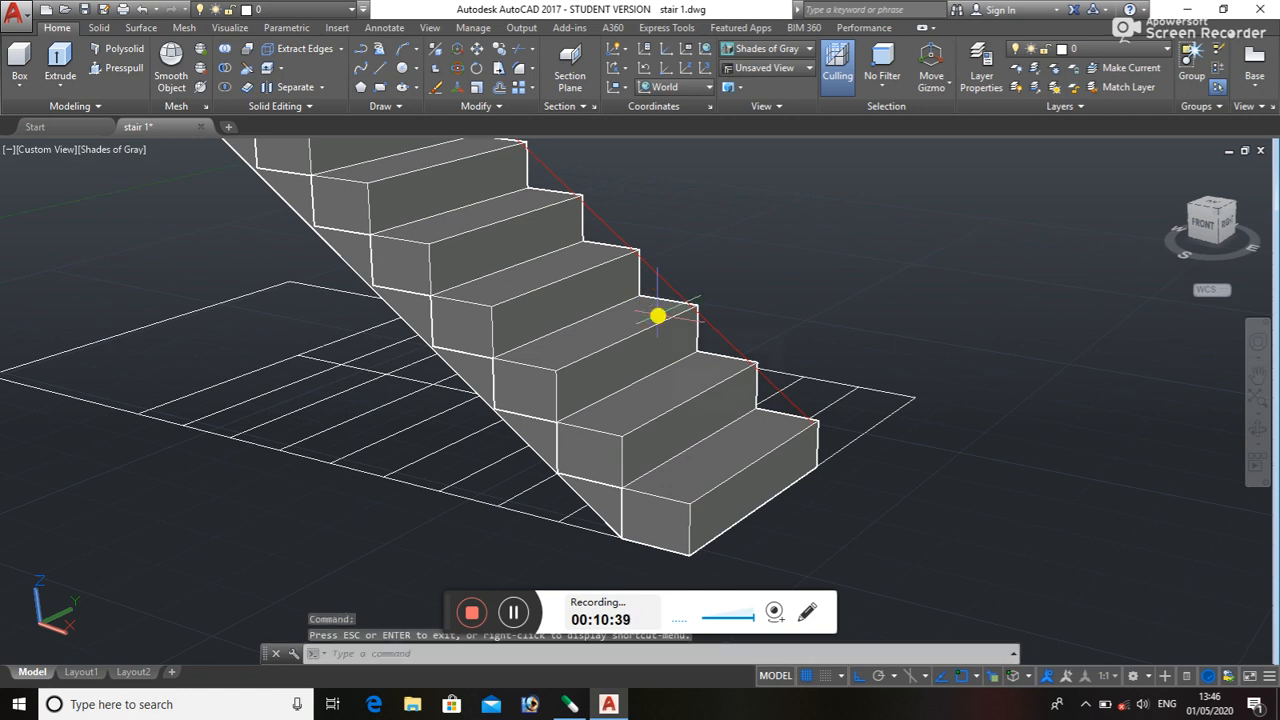
{"action": "type", "text": "3"}
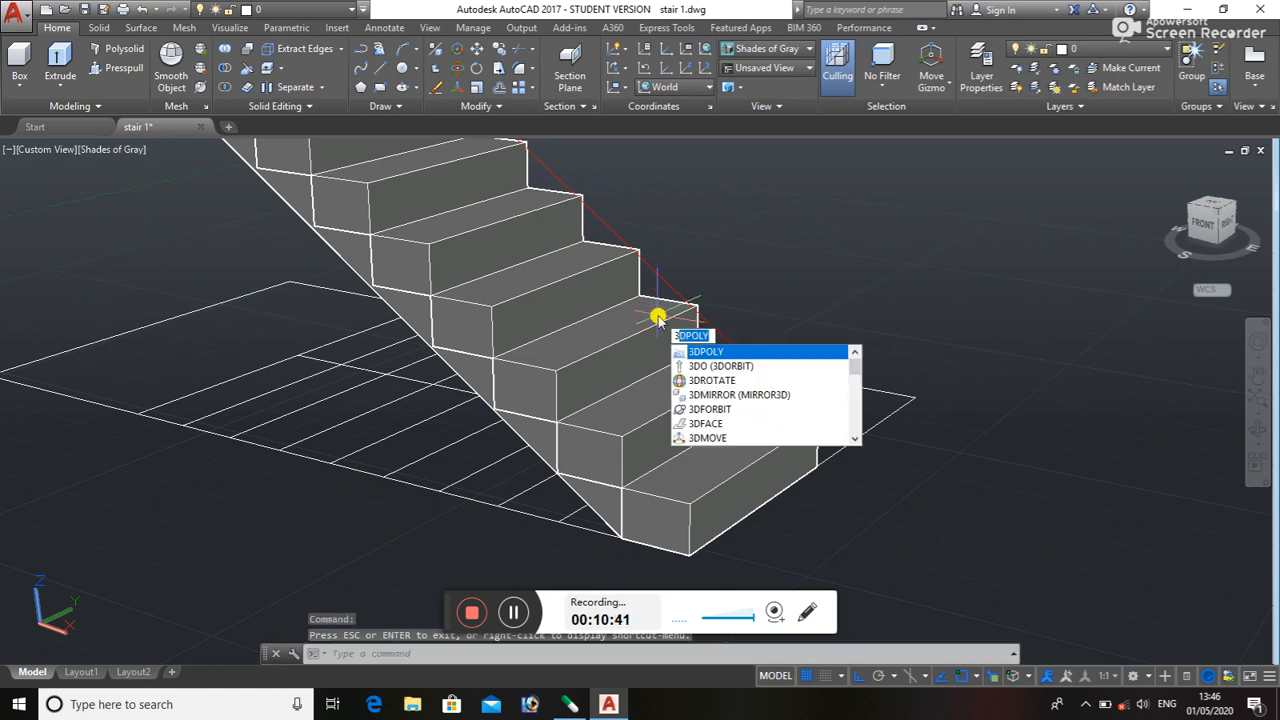
{"action": "type", "text": "p"}
{"action": "key", "text": "Return"}
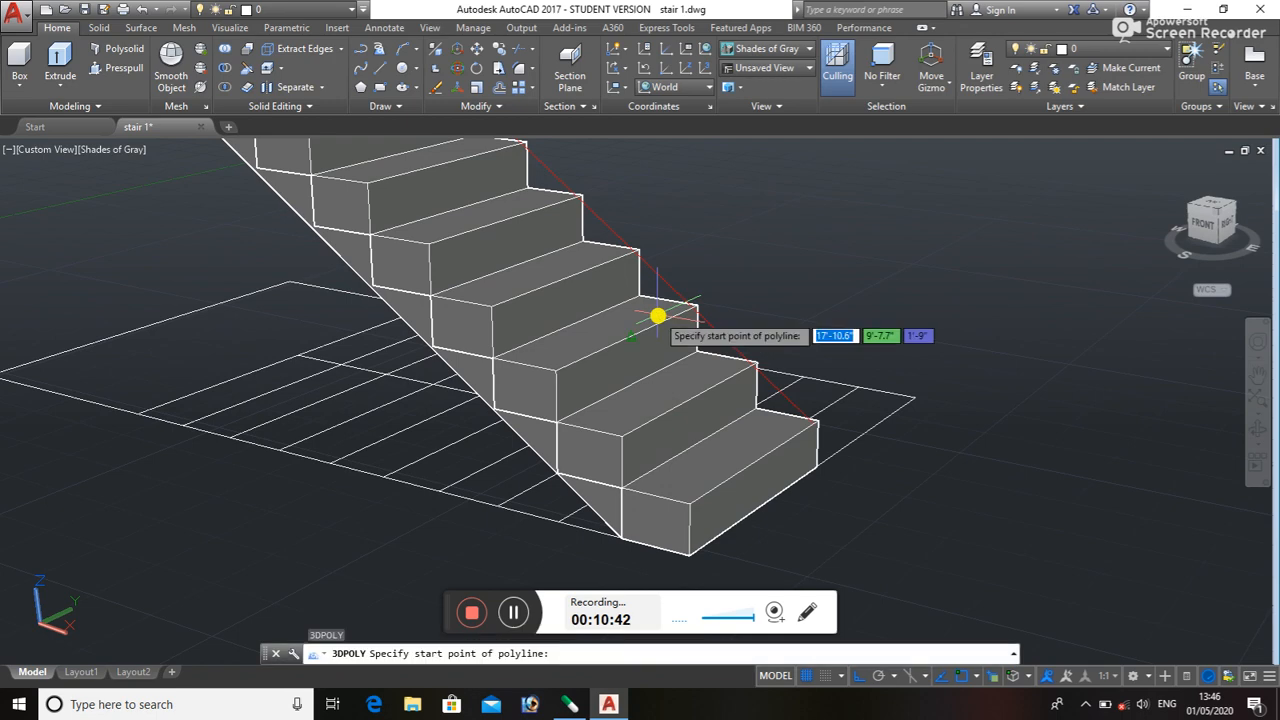
{"action": "scroll", "coordinate": [688, 506], "scroll_direction": "up", "scroll_amount": 1}
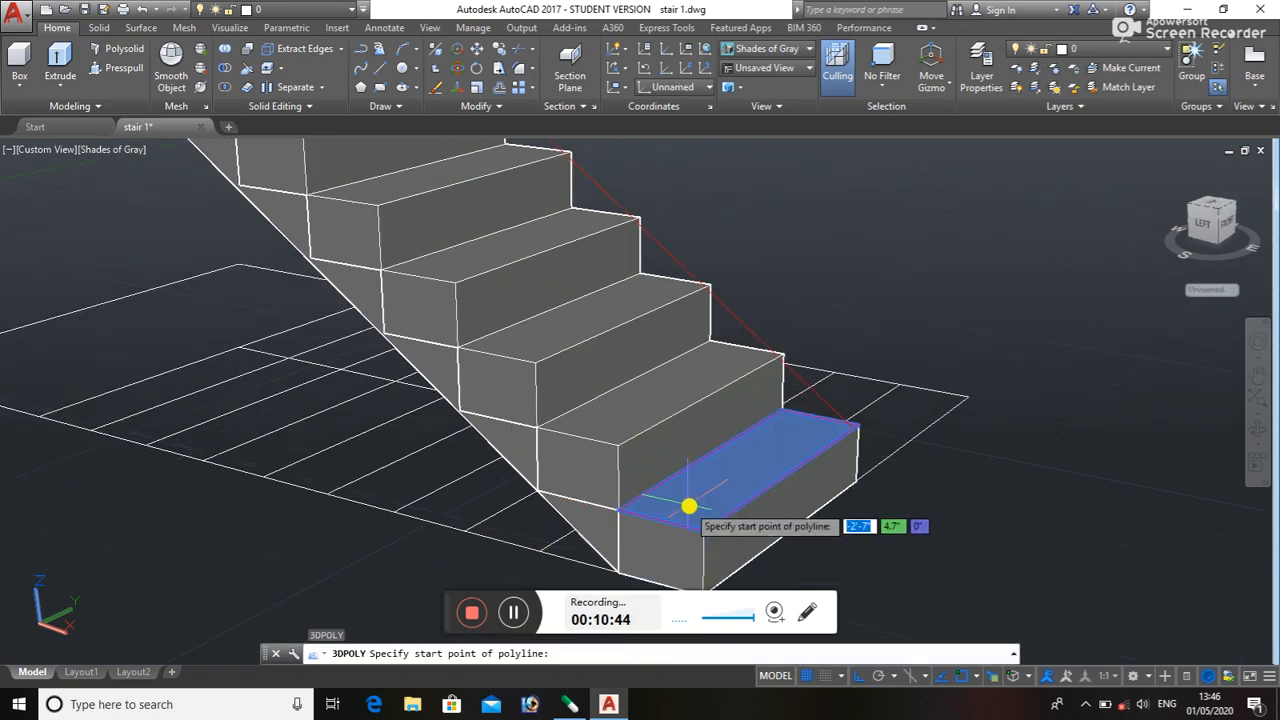
{"action": "left_click", "coordinate": [1013, 676]}
{"action": "scroll", "coordinate": [617, 514], "scroll_direction": "up", "scroll_amount": 1}
{"action": "middle_click_drag", "start_coordinate": [564, 443], "coordinate": [523, 377], "text": "shift"}
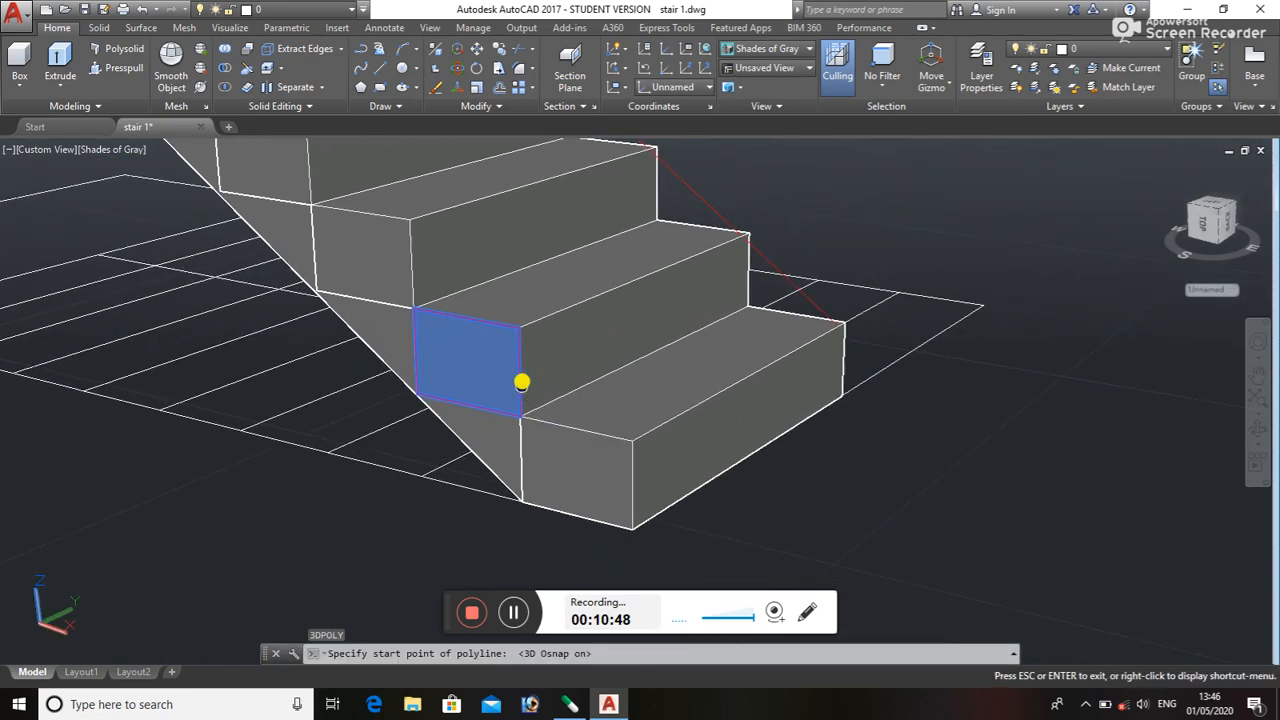
{"action": "scroll", "coordinate": [633, 437], "scroll_direction": "up", "scroll_amount": 2}
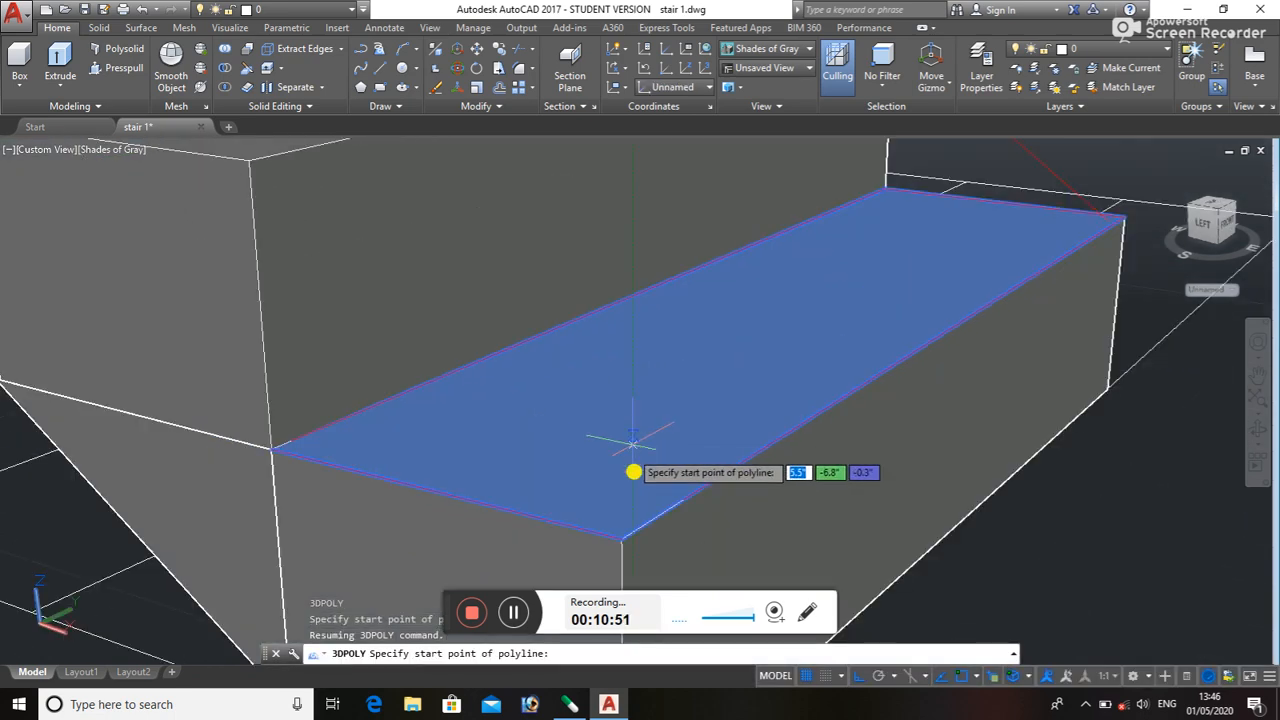
{"action": "left_click", "coordinate": [643, 529]}
- Turn off 3D object snap and run the second polyline's first segment up the first flight's outer side to the landing's top corner
{"action": "scroll", "coordinate": [502, 384], "scroll_direction": "down", "scroll_amount": 2}
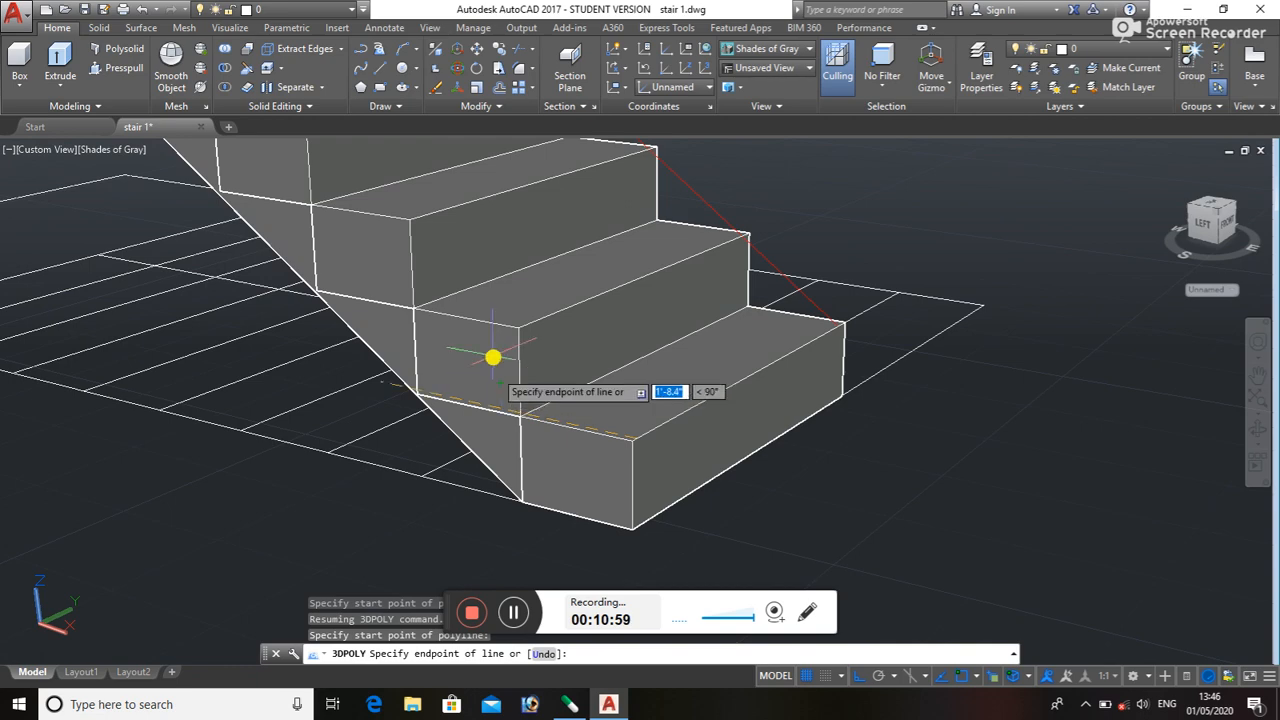
{"action": "scroll", "coordinate": [452, 203], "scroll_direction": "down", "scroll_amount": 3}
{"action": "middle_click_drag", "start_coordinate": [452, 203], "coordinate": [537, 361]}
{"action": "scroll", "coordinate": [400, 249], "scroll_direction": "down", "scroll_amount": 1}
{"action": "scroll", "coordinate": [386, 246], "scroll_direction": "up", "scroll_amount": 2}
{"action": "middle_click_drag", "start_coordinate": [456, 320], "coordinate": [522, 450]}
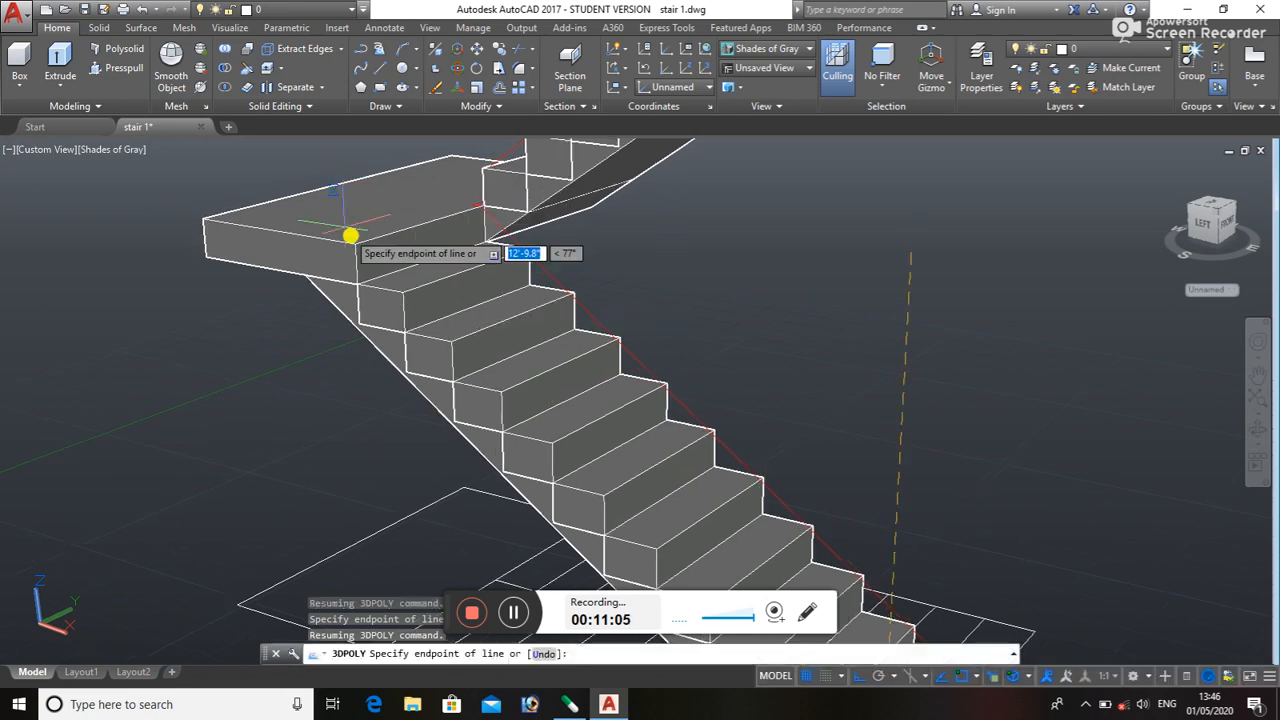
{"action": "scroll", "coordinate": [349, 234], "scroll_direction": "up", "scroll_amount": 2}
{"action": "middle_click_drag", "start_coordinate": [414, 309], "coordinate": [643, 490]}
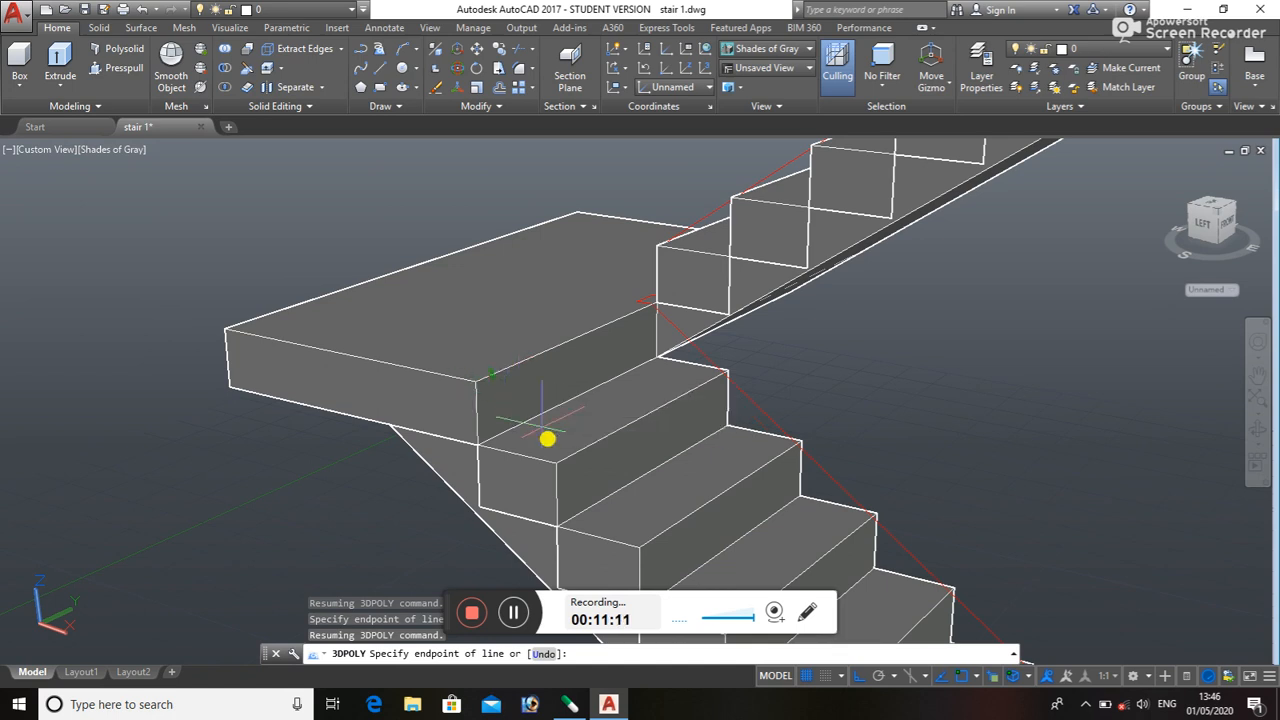
{"action": "left_click", "coordinate": [1016, 676]}
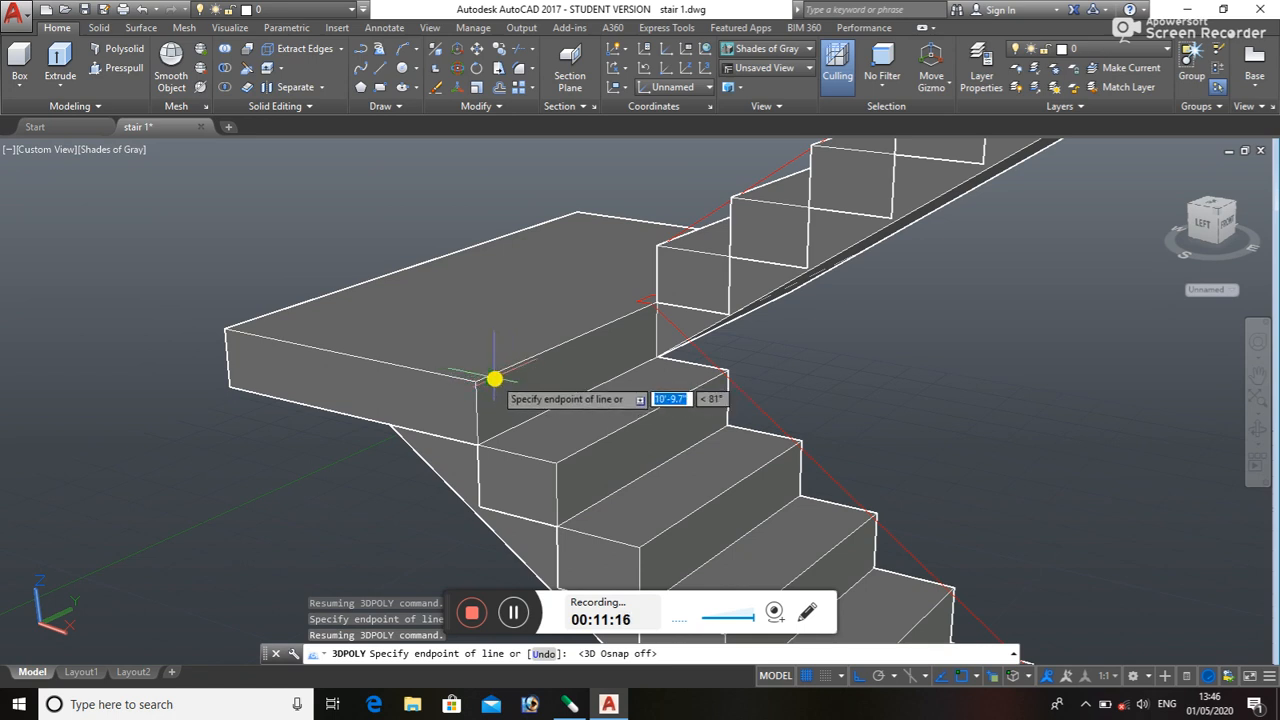
{"action": "scroll", "coordinate": [494, 378], "scroll_direction": "up", "scroll_amount": 1}
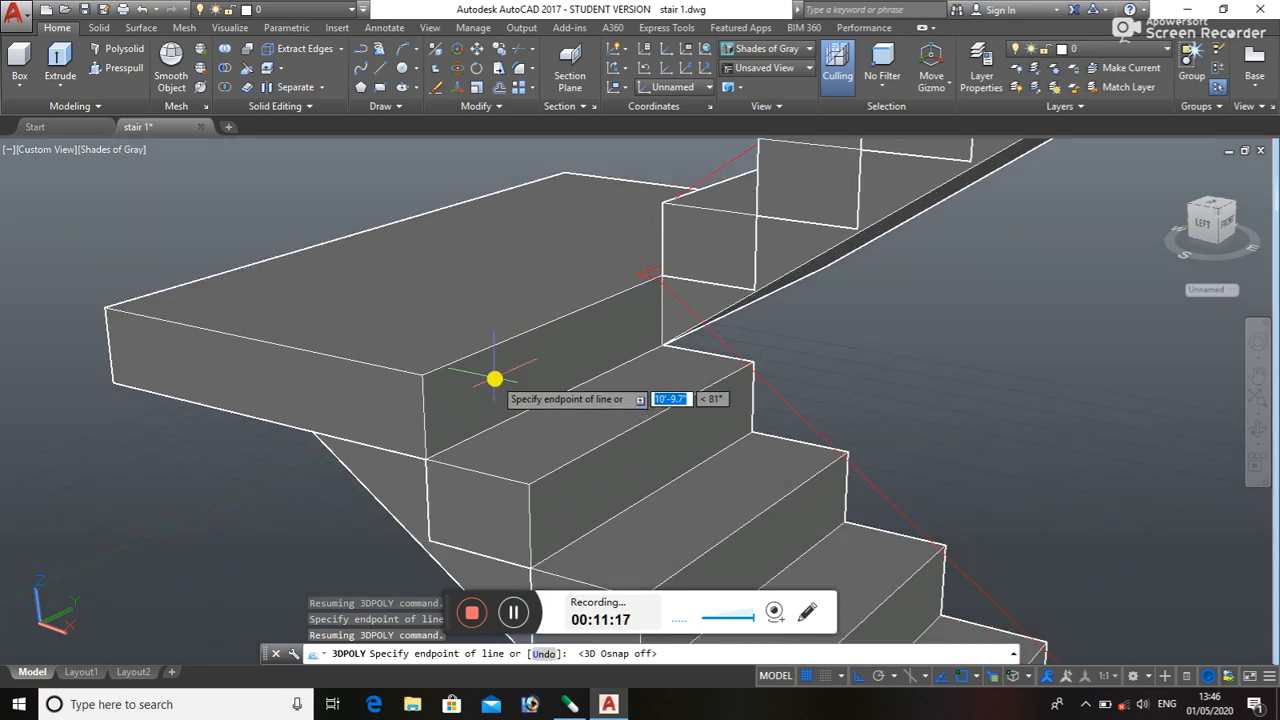
{"action": "left_click", "coordinate": [428, 375]}
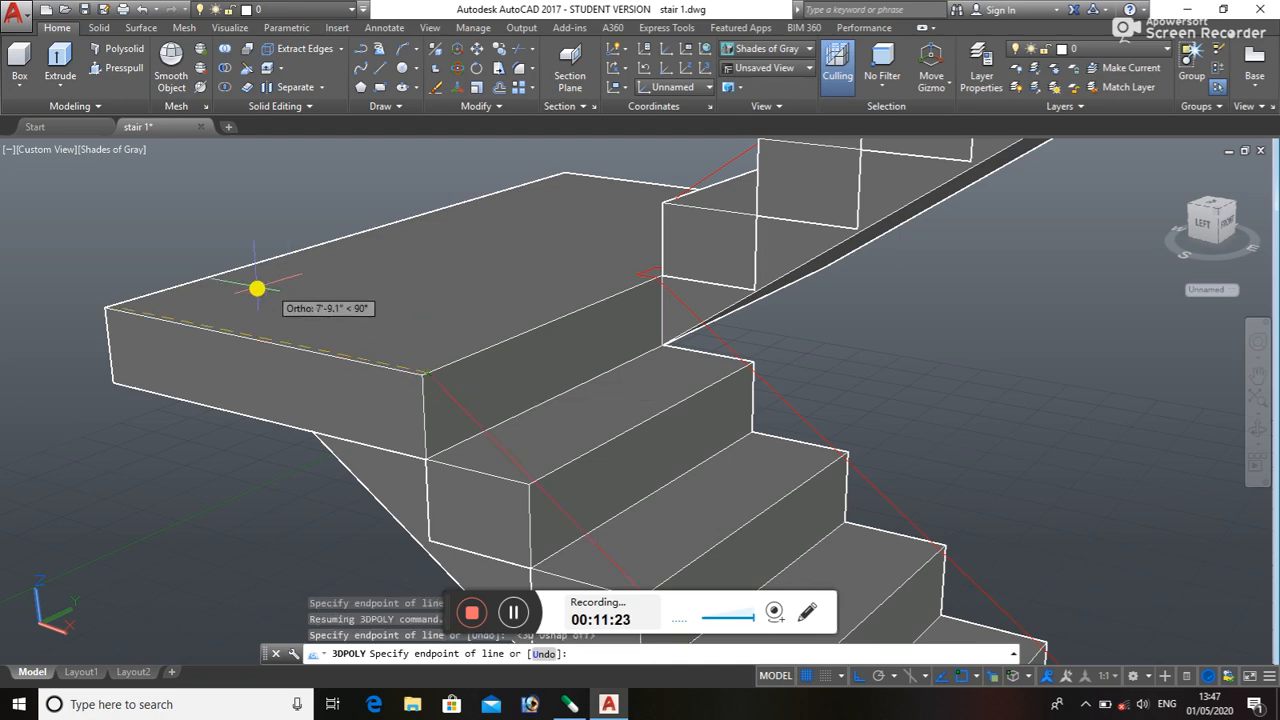
- Extend the second 3D polyline along the landing's front edge to its outer front corner
{"action": "scroll", "coordinate": [200, 317], "scroll_direction": "up", "scroll_amount": 3}
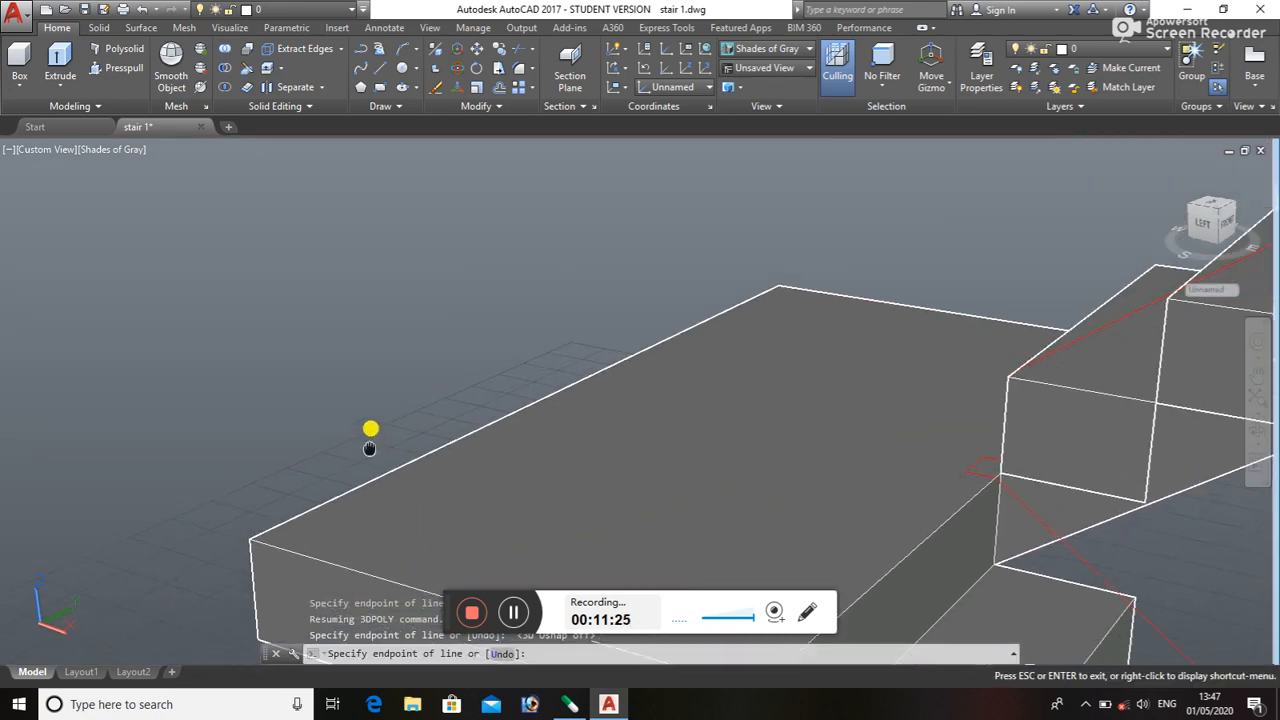
{"action": "middle_click_drag", "start_coordinate": [290, 548], "coordinate": [354, 443], "text": "shift"}
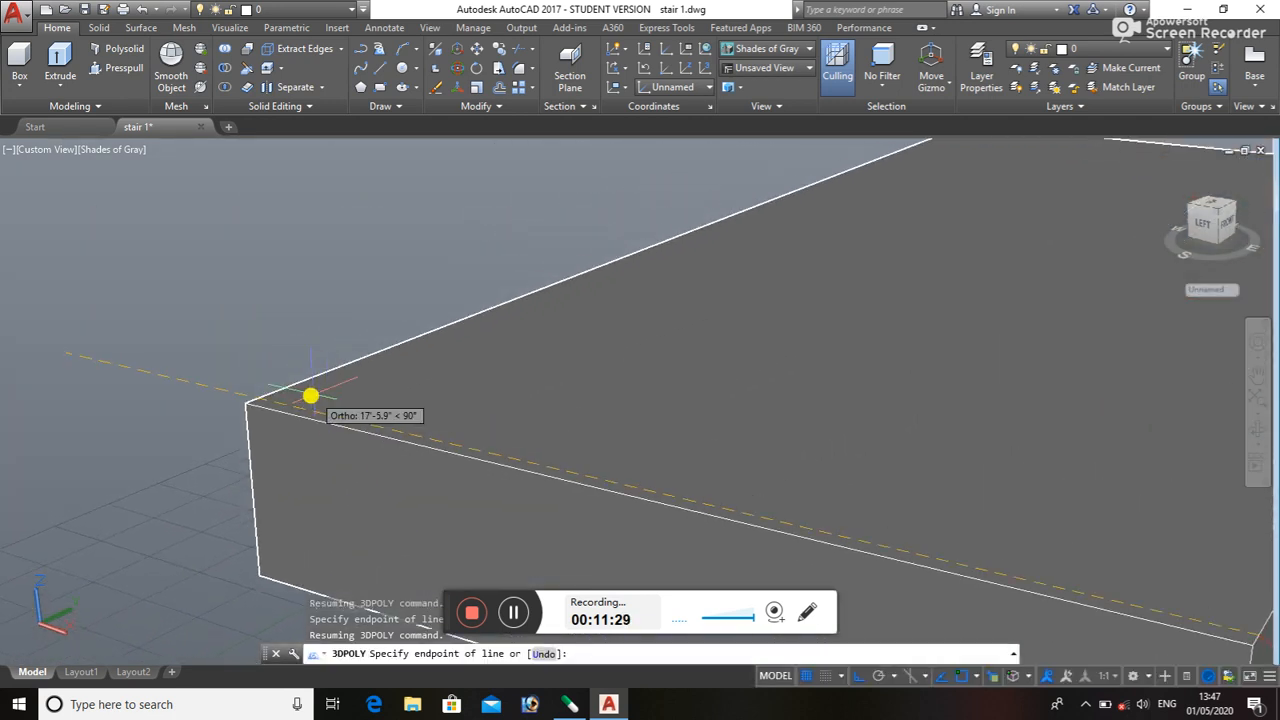
{"action": "left_click", "coordinate": [281, 403]}
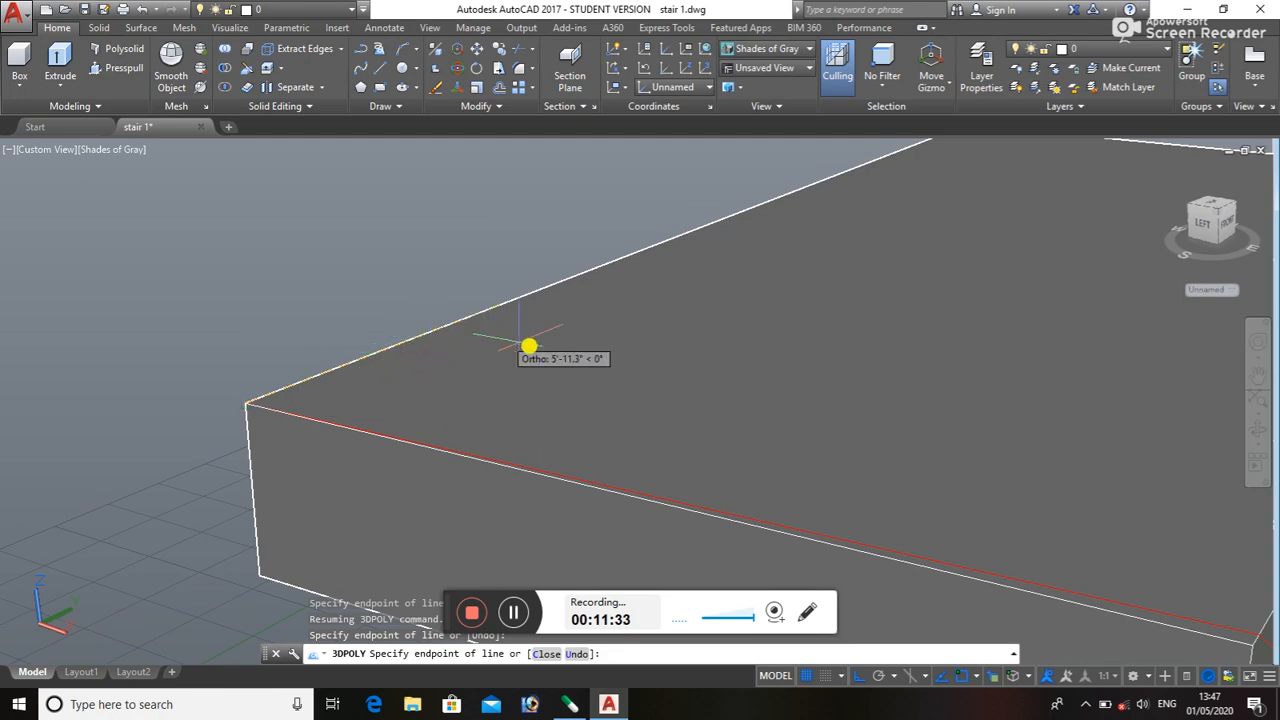
- Continue the polyline along the landing's long outer edge to its back corner
{"action": "scroll", "coordinate": [549, 346], "scroll_direction": "down", "scroll_amount": 4}
{"action": "scroll", "coordinate": [702, 324], "scroll_direction": "up", "scroll_amount": 3}
{"action": "middle_click_drag", "start_coordinate": [708, 324], "coordinate": [557, 419]}
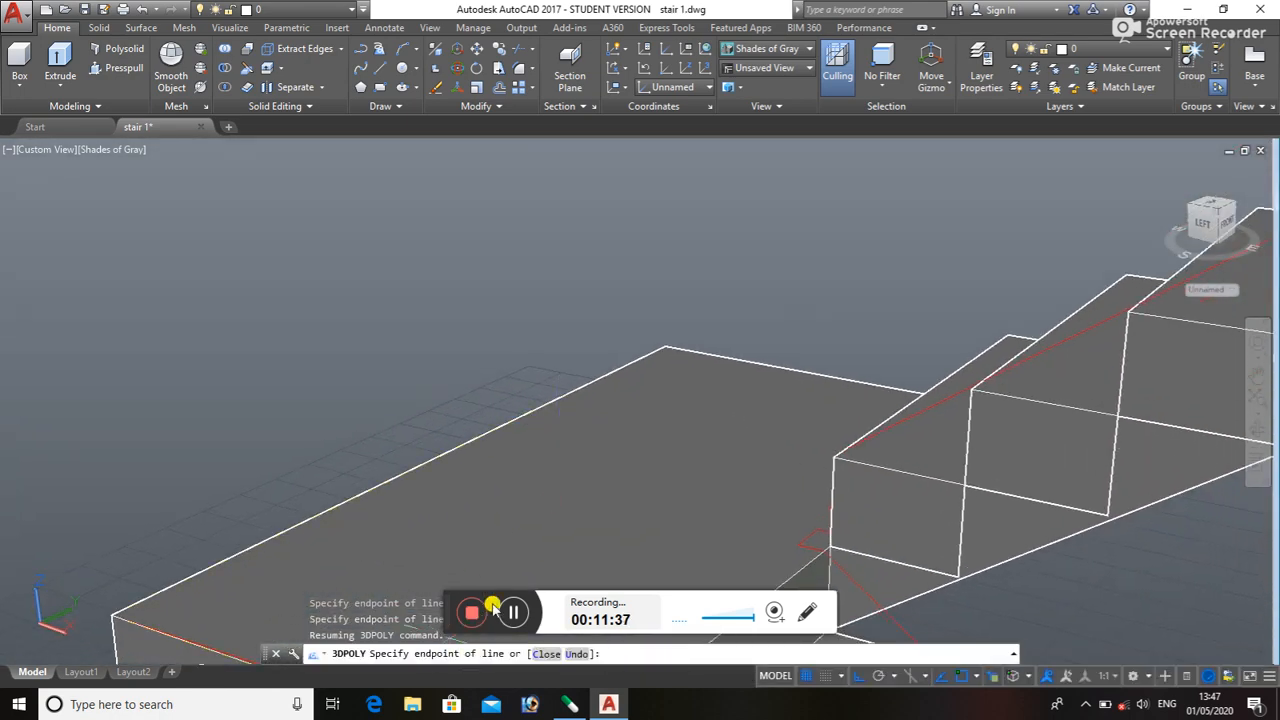
{"action": "left_click", "coordinate": [514, 612]}
{"action": "scroll", "coordinate": [530, 524], "scroll_direction": "up", "scroll_amount": 2}
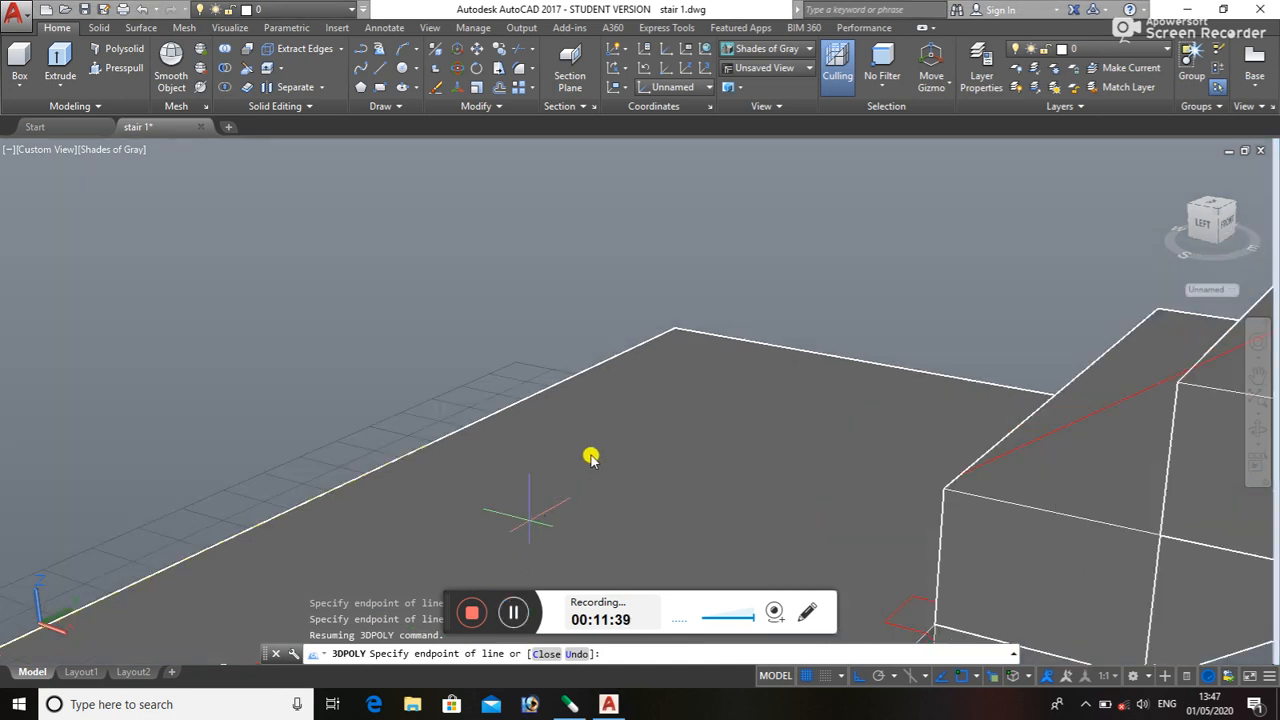
{"action": "scroll", "coordinate": [680, 352], "scroll_direction": "down", "scroll_amount": 1}
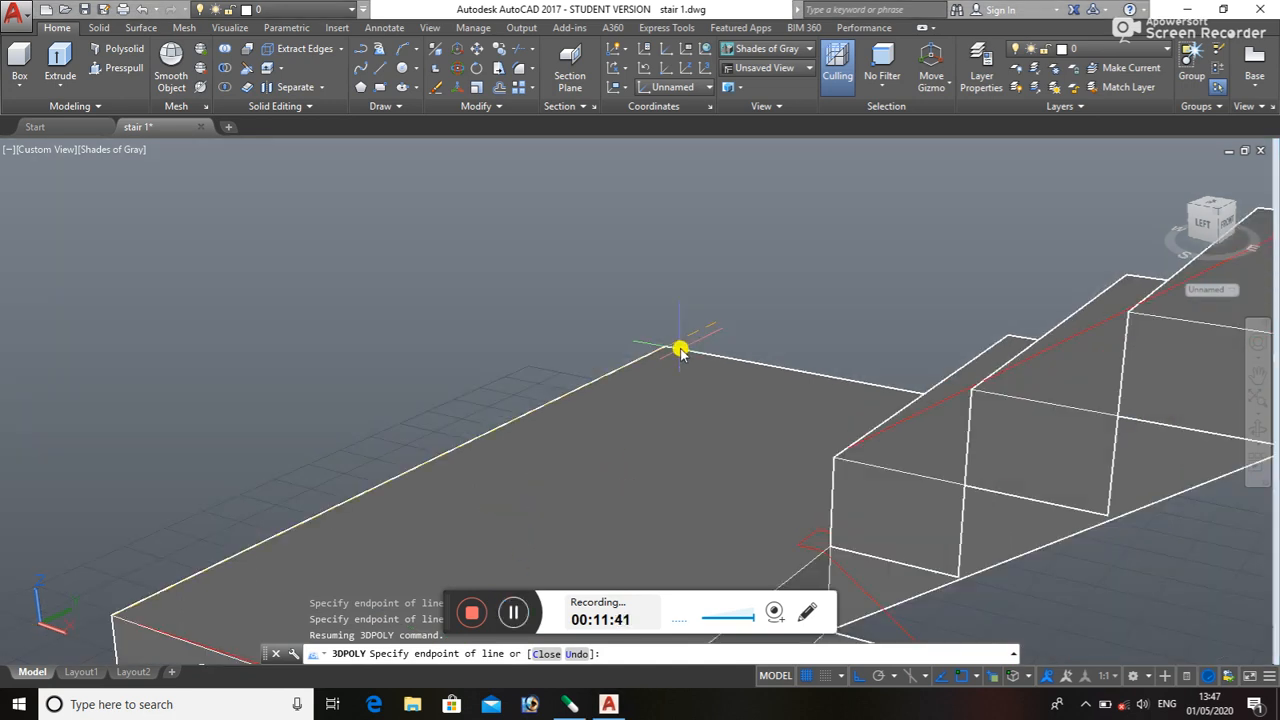
{"action": "scroll", "coordinate": [661, 344], "scroll_direction": "up", "scroll_amount": 1}
{"action": "scroll", "coordinate": [661, 344], "scroll_direction": "down", "scroll_amount": 1}
{"action": "scroll", "coordinate": [661, 344], "scroll_direction": "up", "scroll_amount": 1}
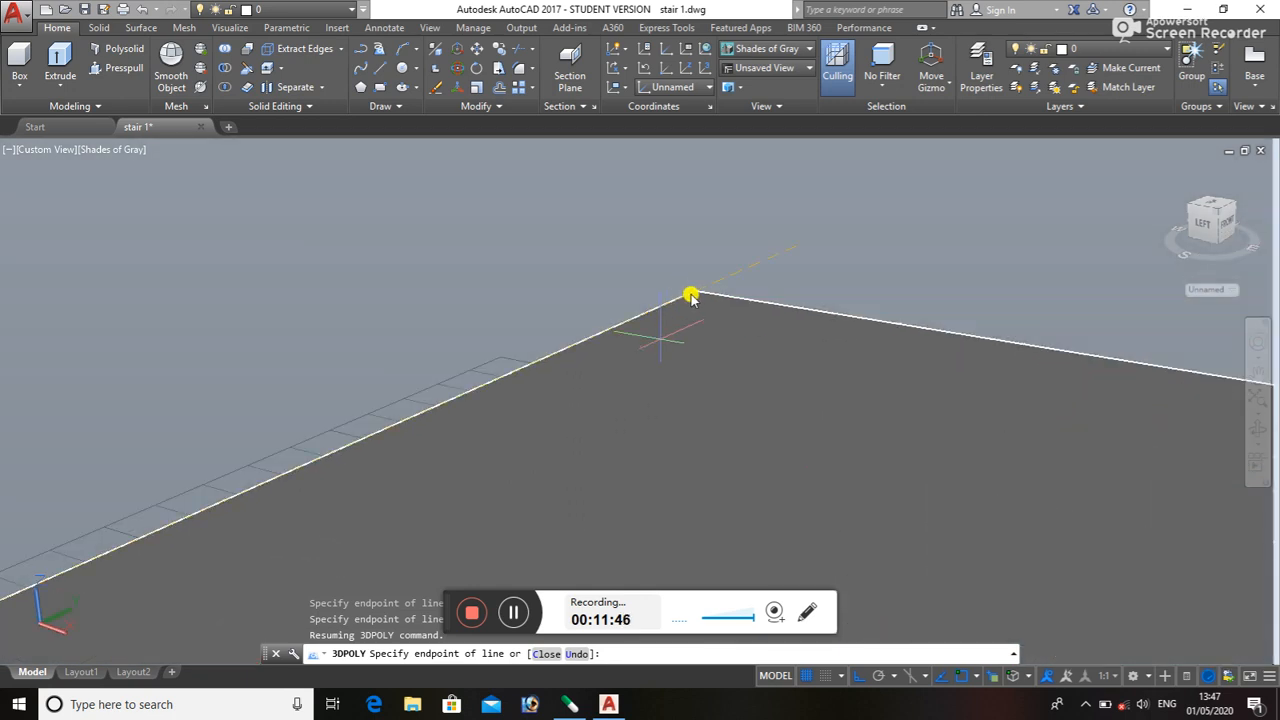
{"action": "scroll", "coordinate": [692, 303], "scroll_direction": "down", "scroll_amount": 2}
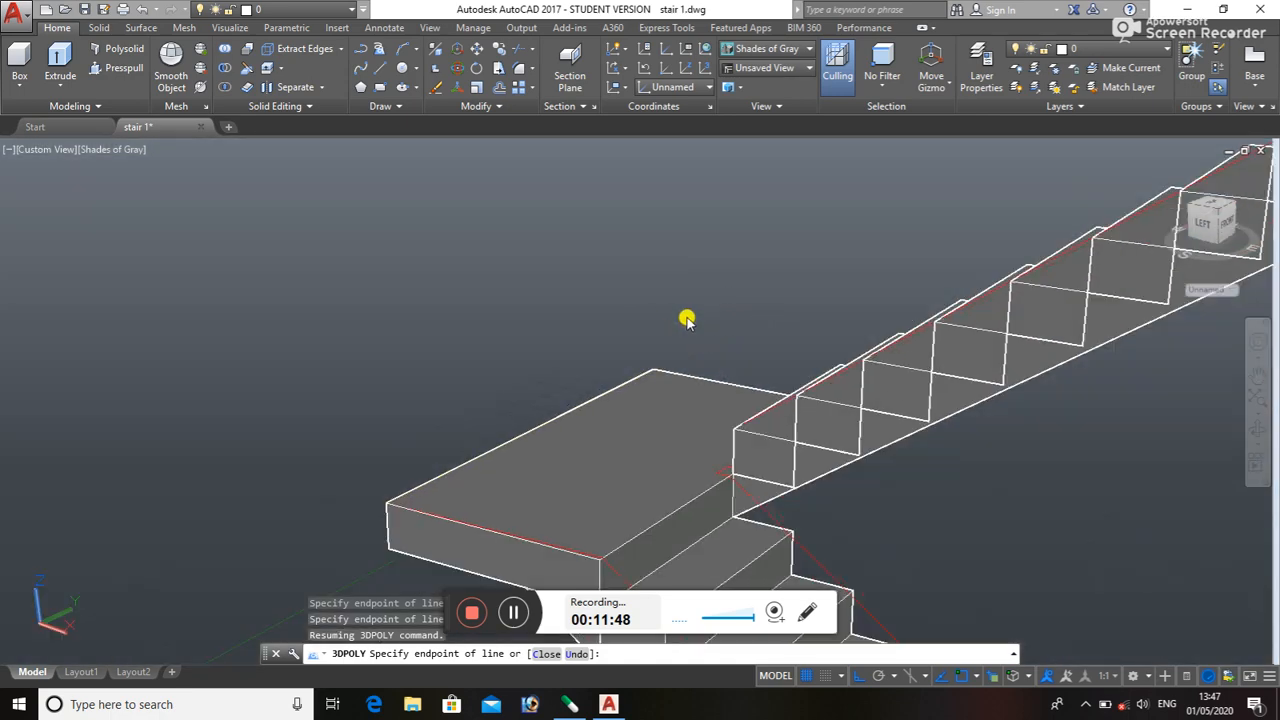
{"action": "scroll", "coordinate": [686, 320], "scroll_direction": "up", "scroll_amount": 1}
{"action": "scroll", "coordinate": [686, 333], "scroll_direction": "down", "scroll_amount": 1}
{"action": "scroll", "coordinate": [679, 366], "scroll_direction": "up", "scroll_amount": 5}
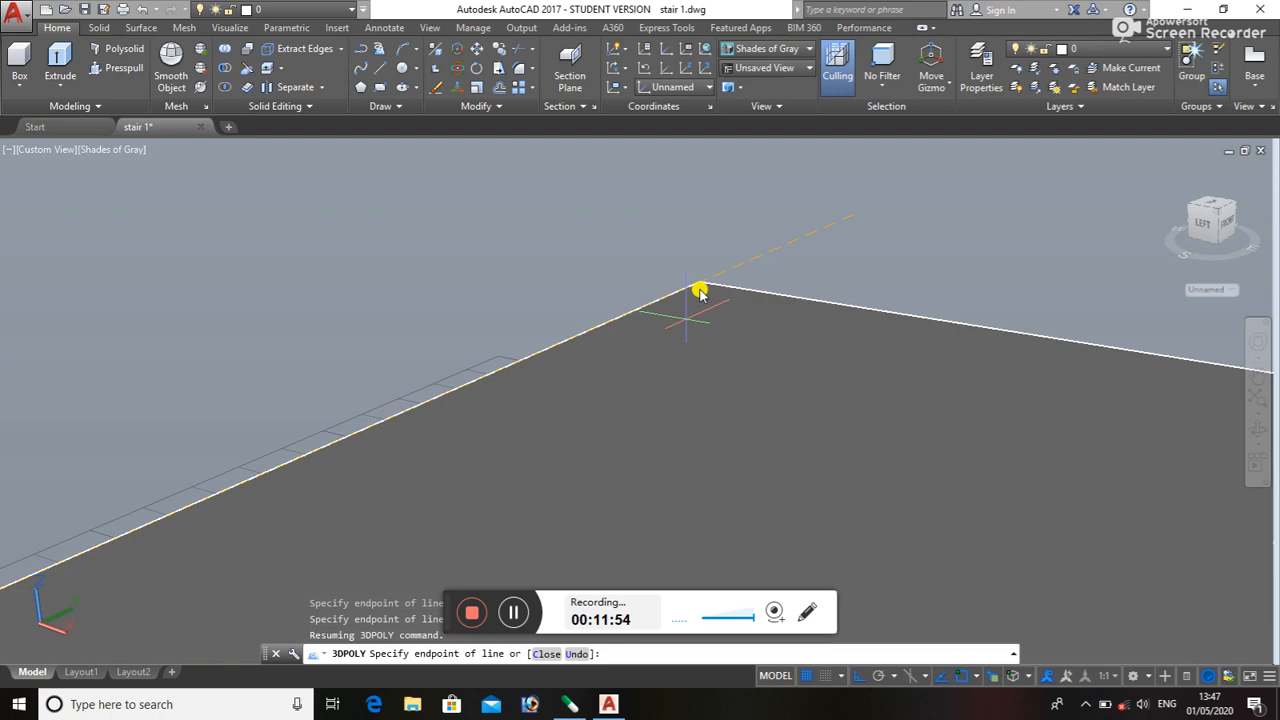
{"action": "scroll", "coordinate": [698, 295], "scroll_direction": "down", "scroll_amount": 2}
{"action": "scroll", "coordinate": [691, 320], "scroll_direction": "up", "scroll_amount": 2}
{"action": "scroll", "coordinate": [689, 323], "scroll_direction": "down", "scroll_amount": 2}
{"action": "scroll", "coordinate": [680, 328], "scroll_direction": "up", "scroll_amount": 2}
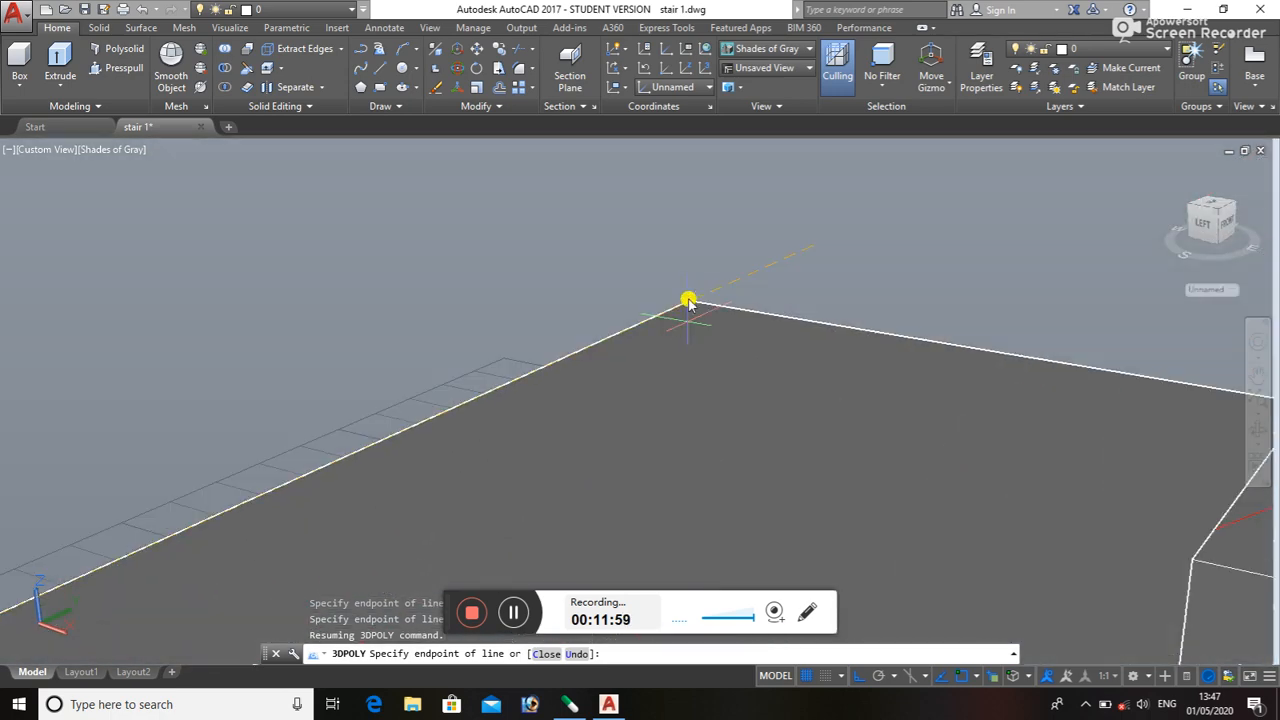
{"action": "scroll", "coordinate": [689, 300], "scroll_direction": "down", "scroll_amount": 2}
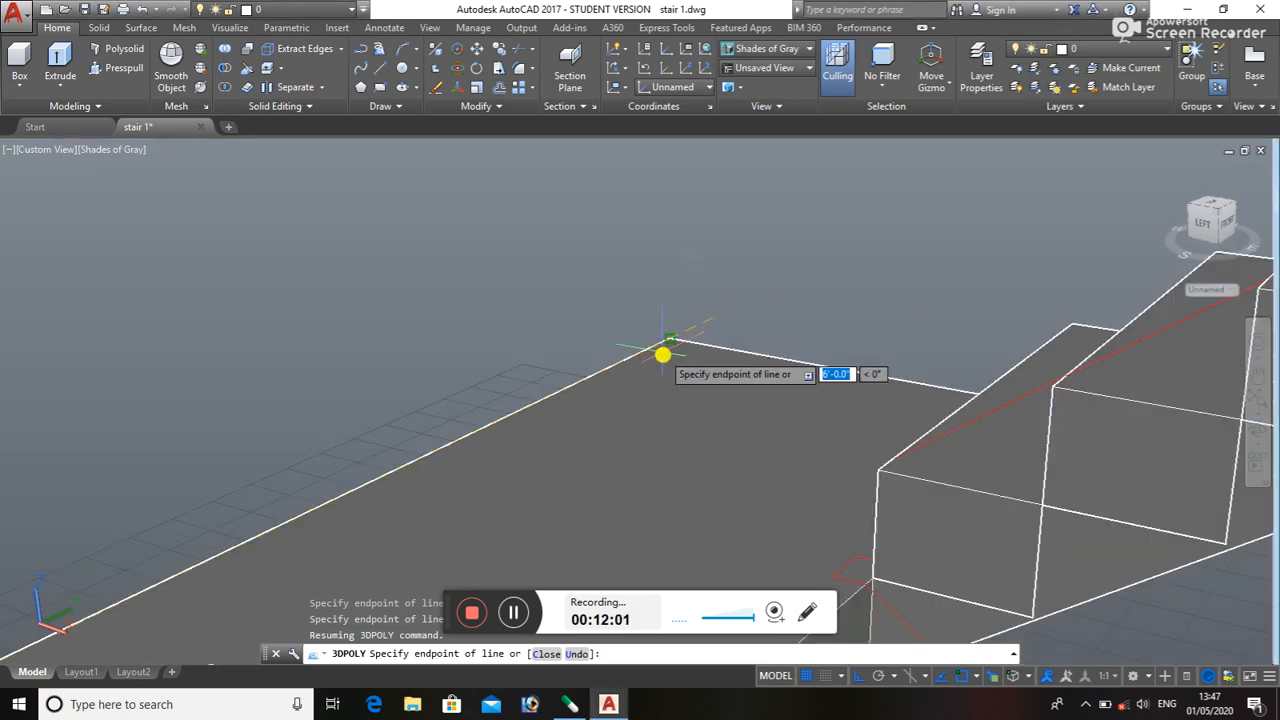
{"action": "scroll", "coordinate": [672, 350], "scroll_direction": "up", "scroll_amount": 2}
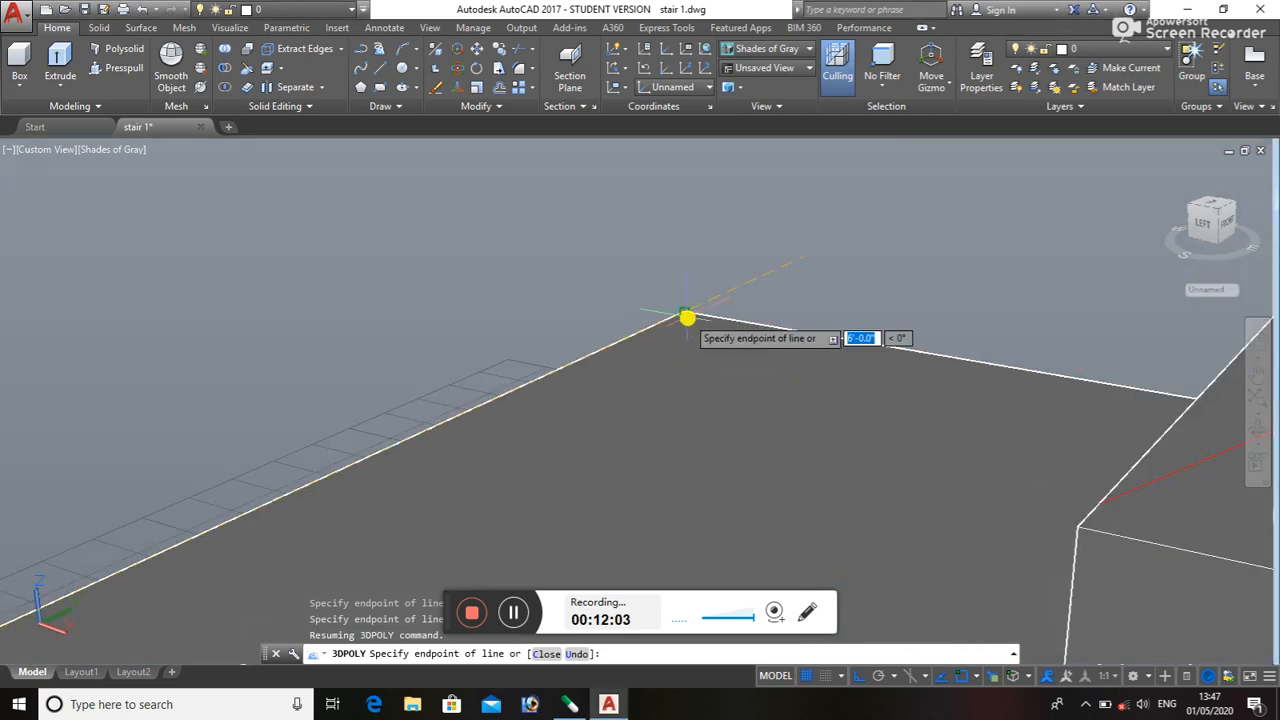
{"action": "left_click", "coordinate": [686, 315]}
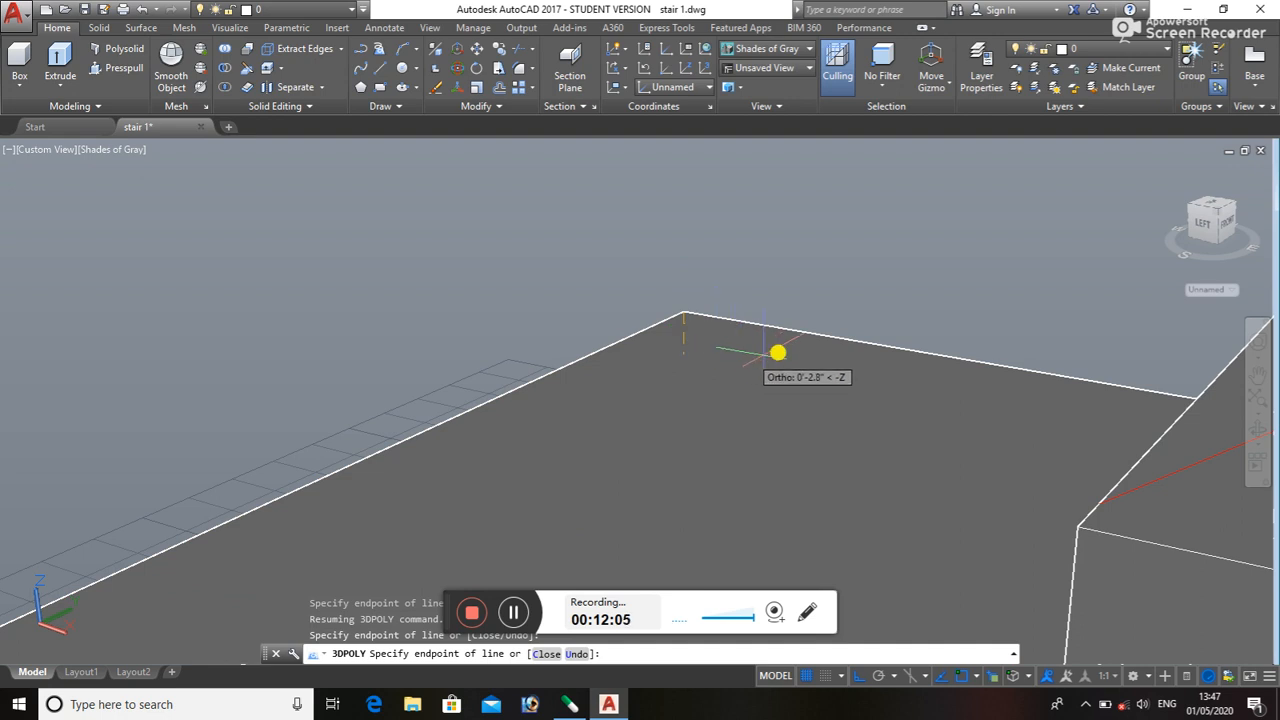
- Run the polyline along the landing's back edge to the foot of the second flight's first riser, on the outer side
{"action": "scroll", "coordinate": [860, 374], "scroll_direction": "down", "scroll_amount": 2}
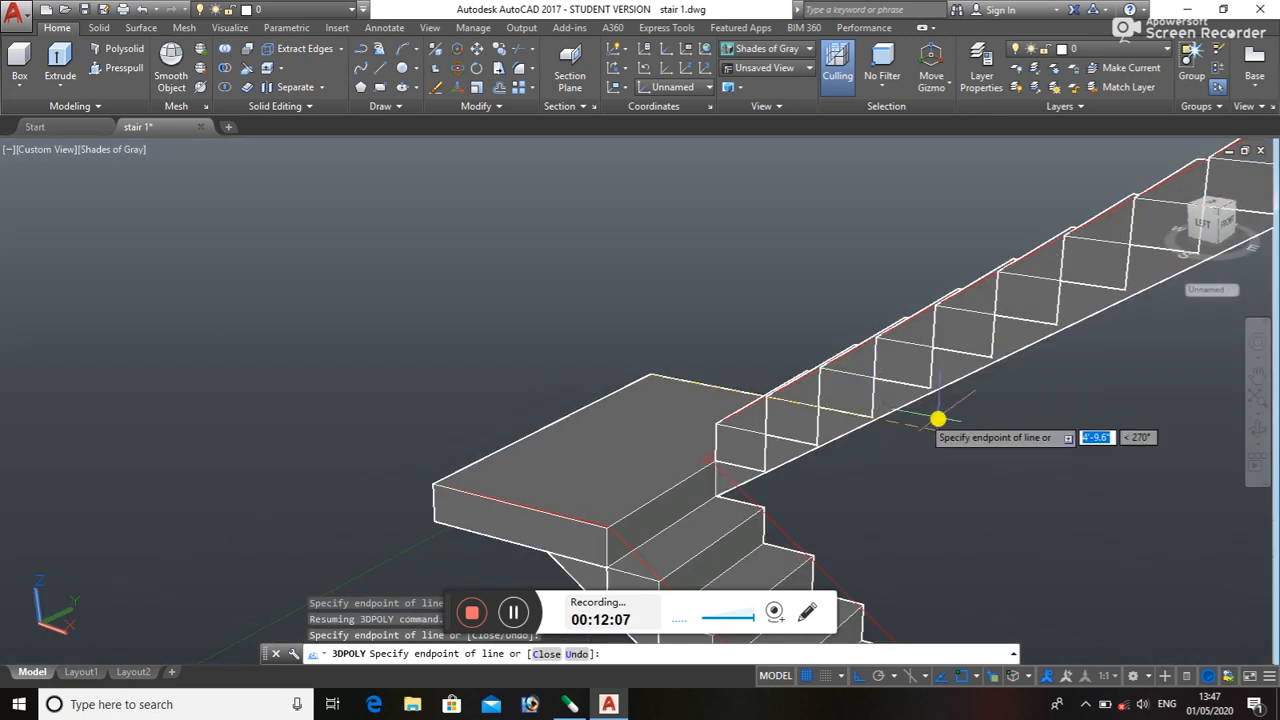
{"action": "left_click", "coordinate": [1268, 421]}
{"action": "left_click_drag", "start_coordinate": [1171, 423], "coordinate": [1240, 495]}
{"action": "scroll", "coordinate": [743, 480], "scroll_direction": "up", "scroll_amount": 3}
{"action": "scroll", "coordinate": [716, 362], "scroll_direction": "up", "scroll_amount": 2}
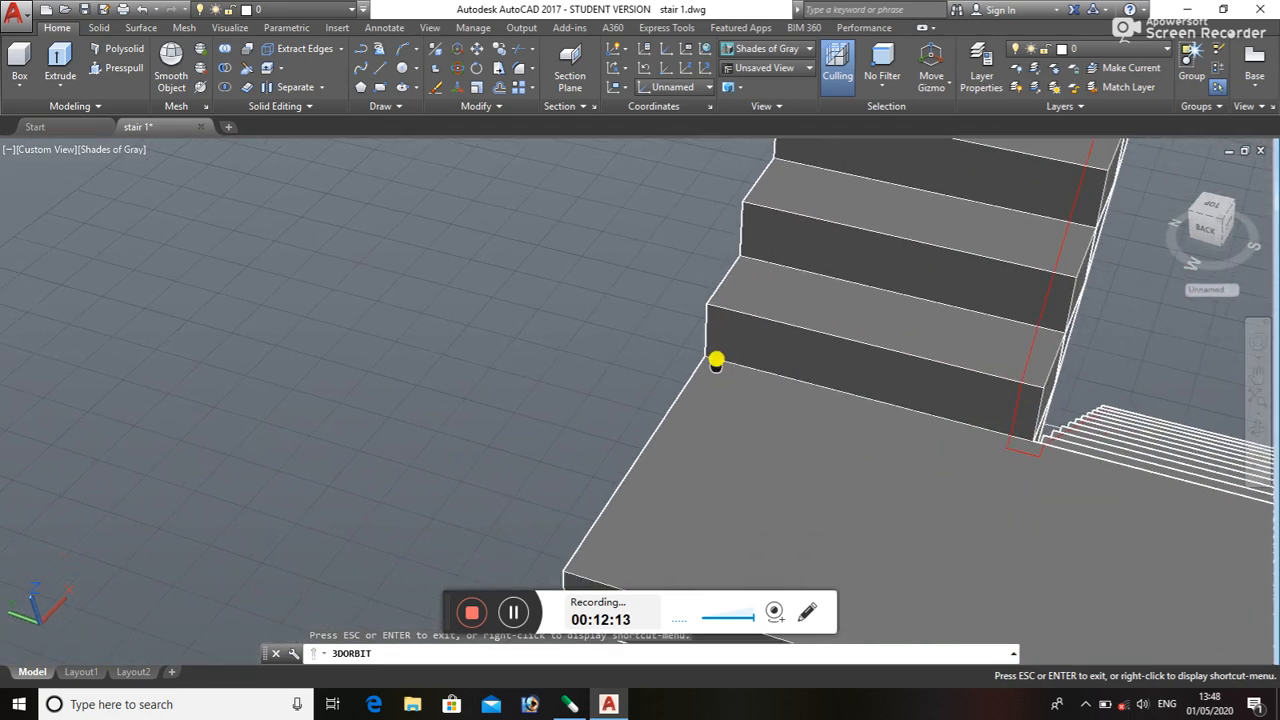
{"action": "left_click_drag", "start_coordinate": [716, 362], "coordinate": [641, 521]}
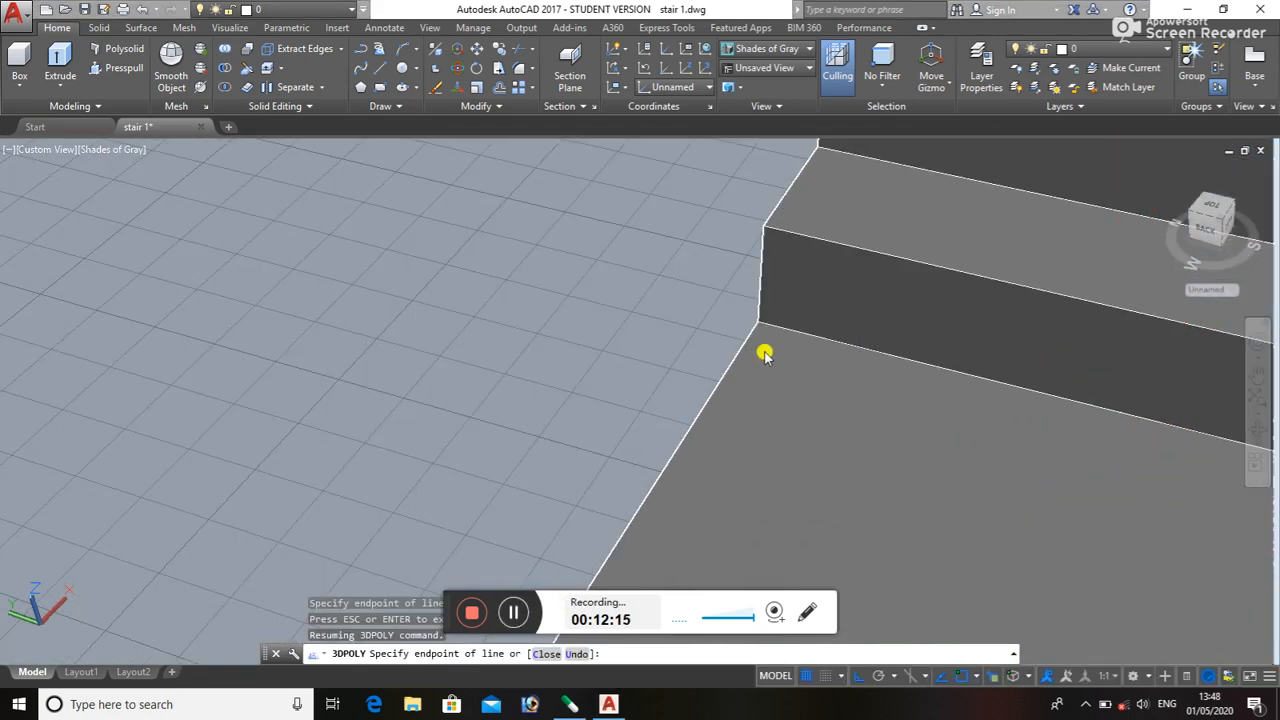
{"action": "scroll", "coordinate": [771, 341], "scroll_direction": "up", "scroll_amount": 2}
{"action": "scroll", "coordinate": [778, 337], "scroll_direction": "down", "scroll_amount": 3}
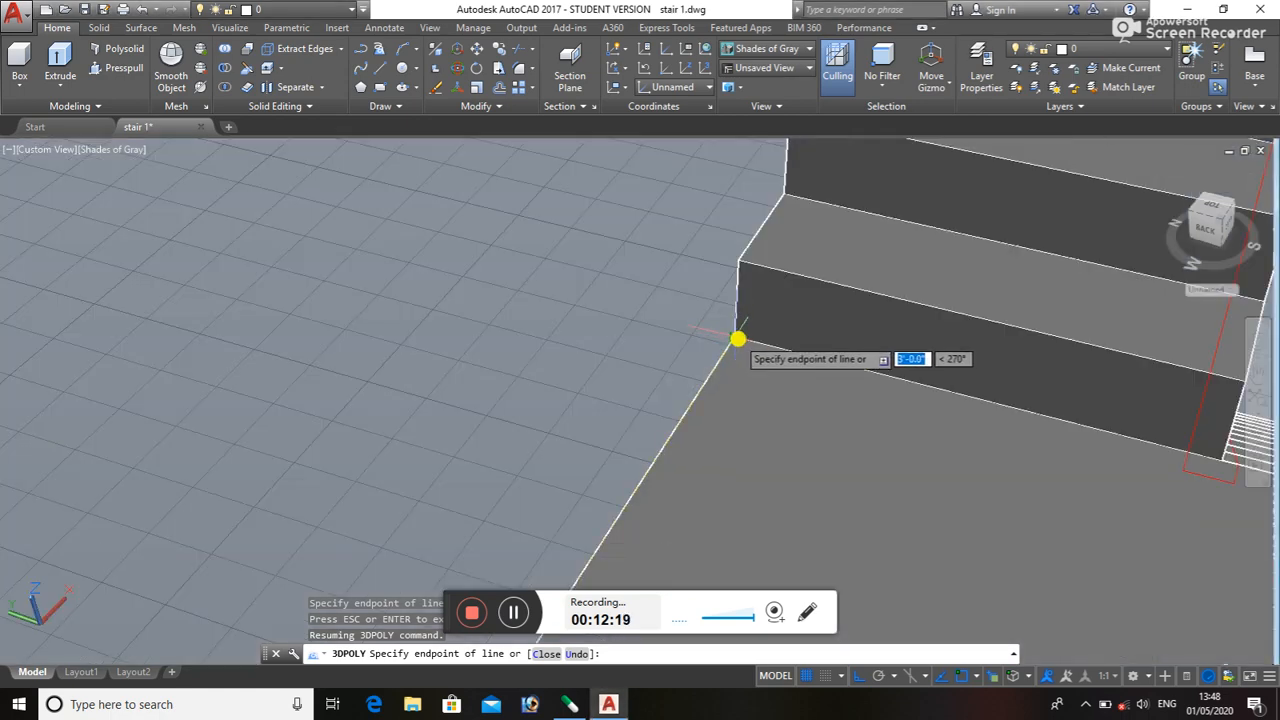
- Add a vertical polyline segment up the second flight's first riser to that step's upper front corner
{"action": "scroll", "coordinate": [740, 330], "scroll_direction": "down", "scroll_amount": 2}
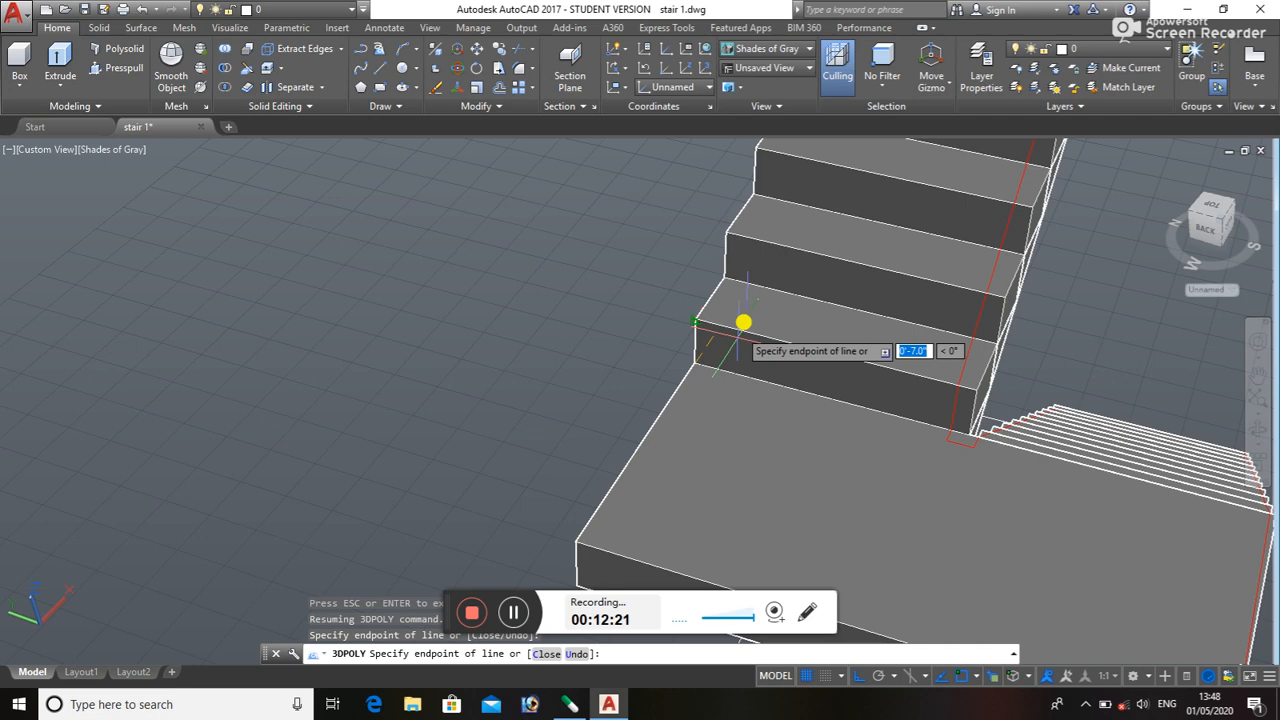
{"action": "scroll", "coordinate": [725, 309], "scroll_direction": "up", "scroll_amount": 3}
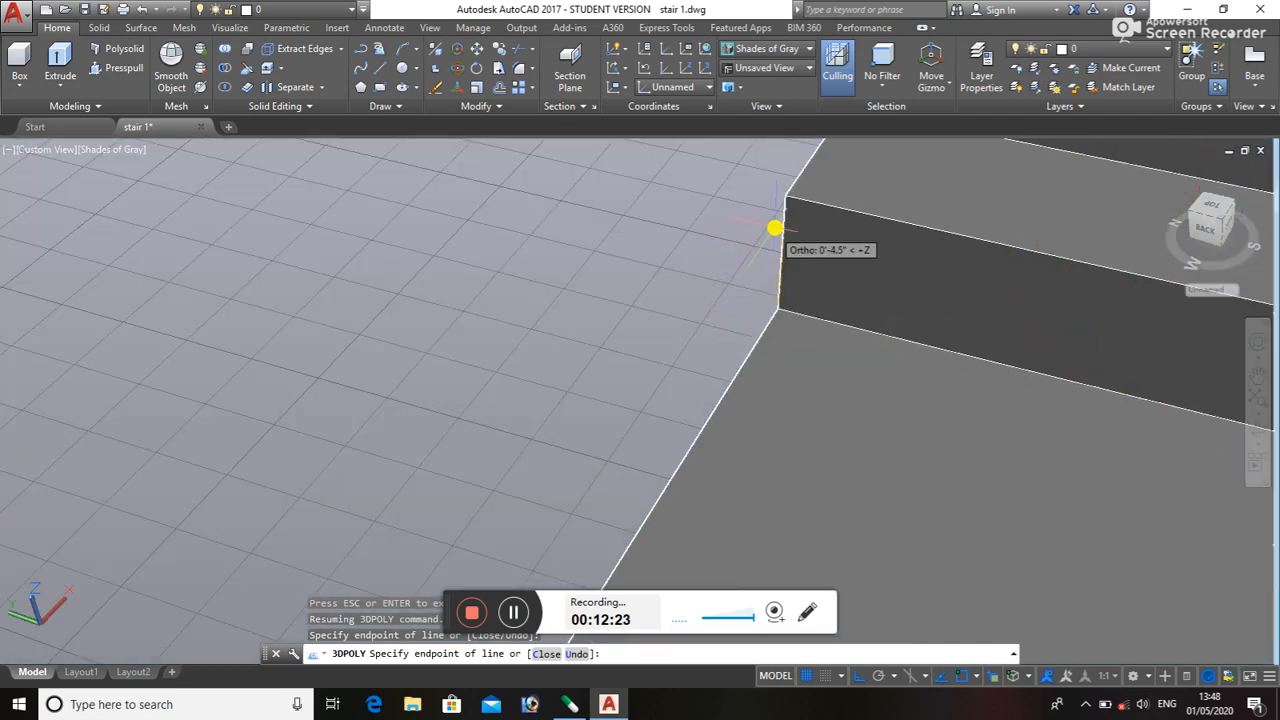
{"action": "left_click", "coordinate": [791, 197]}
{"action": "left_click", "coordinate": [788, 199]}
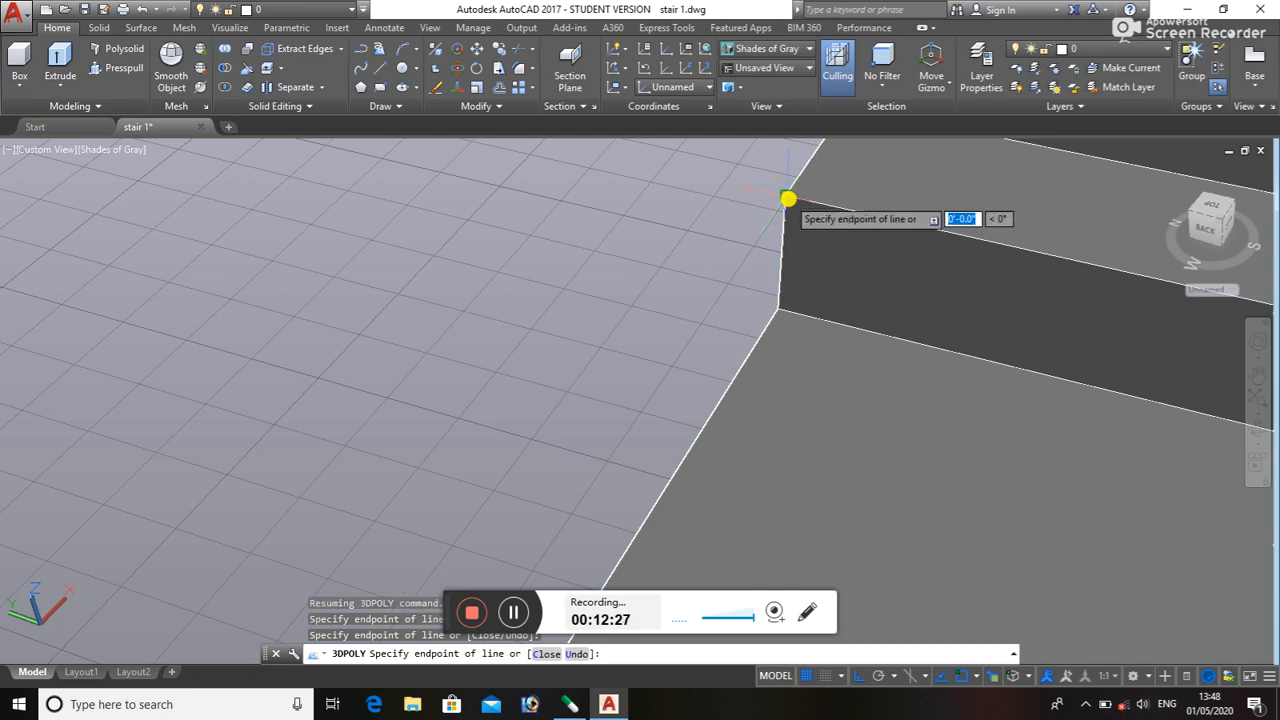
- Run the polyline up the second flight's outer side and across the top tread to its back edge, ending it there
{"action": "scroll", "coordinate": [814, 195], "scroll_direction": "down", "scroll_amount": 3}
{"action": "middle_click_drag", "start_coordinate": [814, 201], "coordinate": [810, 454]}
{"action": "scroll", "coordinate": [838, 280], "scroll_direction": "up", "scroll_amount": 3}
{"action": "middle_click_drag", "start_coordinate": [838, 294], "coordinate": [677, 534]}
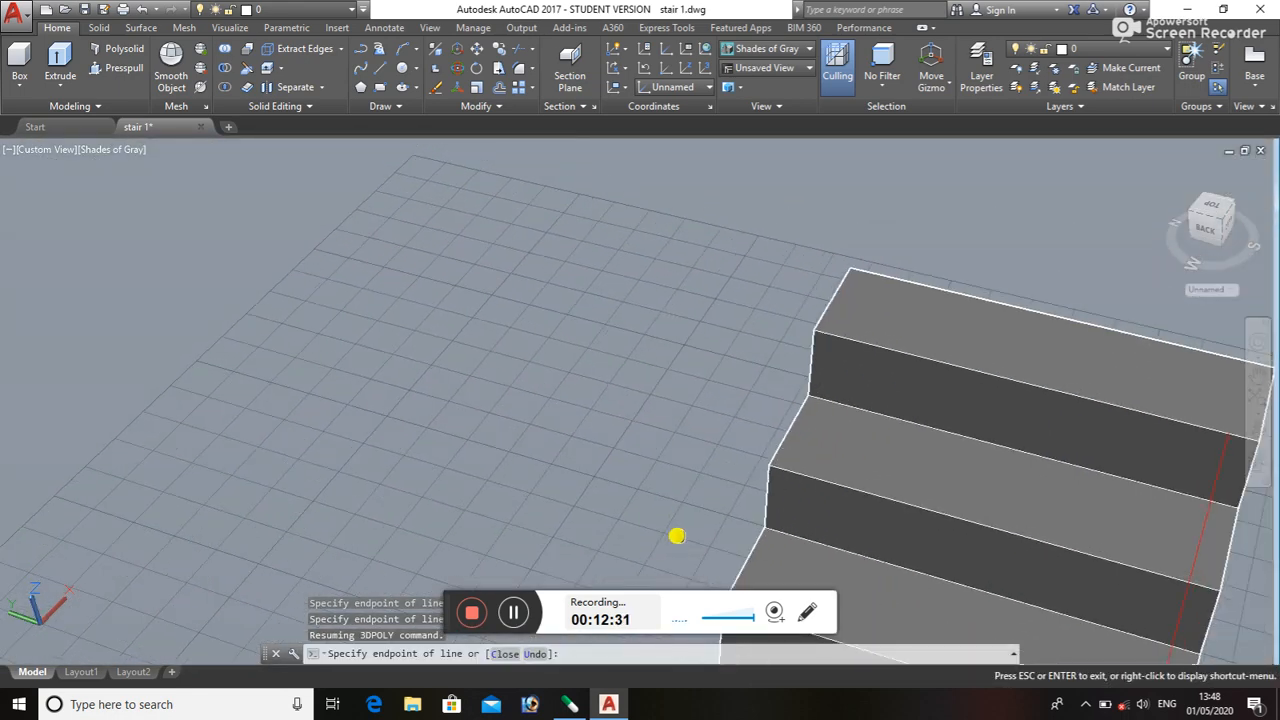
{"action": "left_click", "coordinate": [815, 334]}
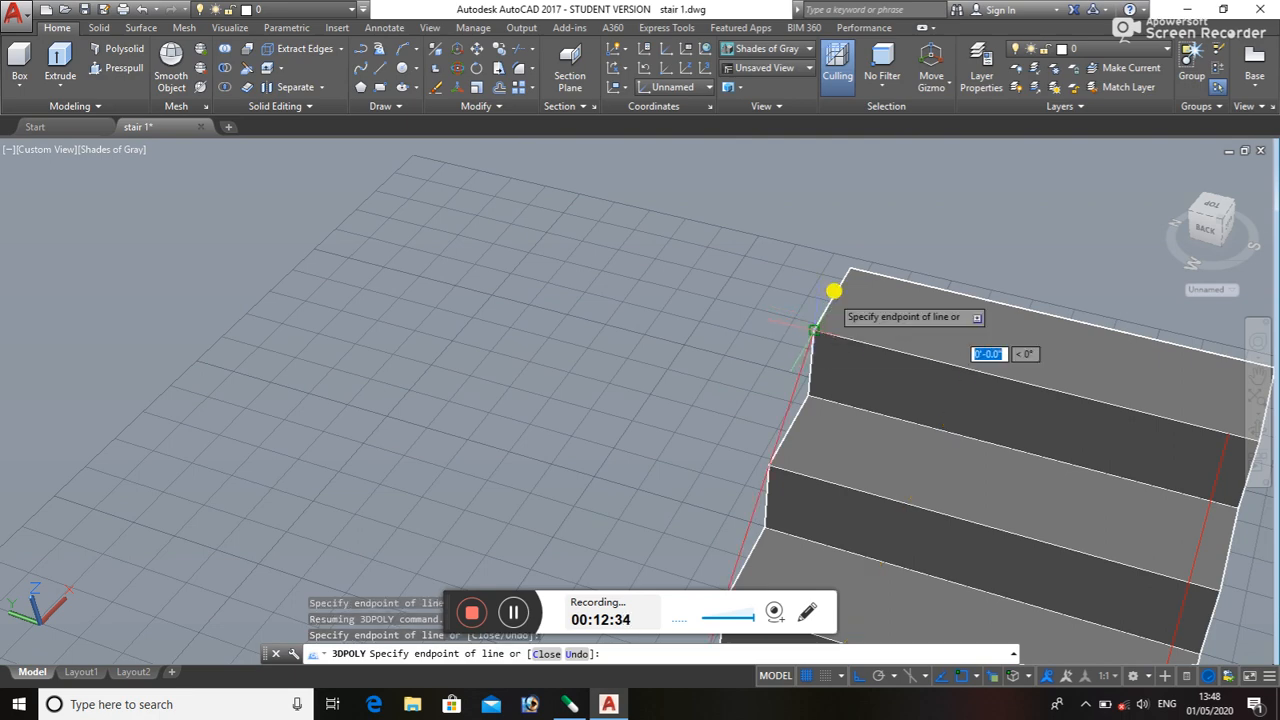
{"action": "left_click", "coordinate": [853, 269]}
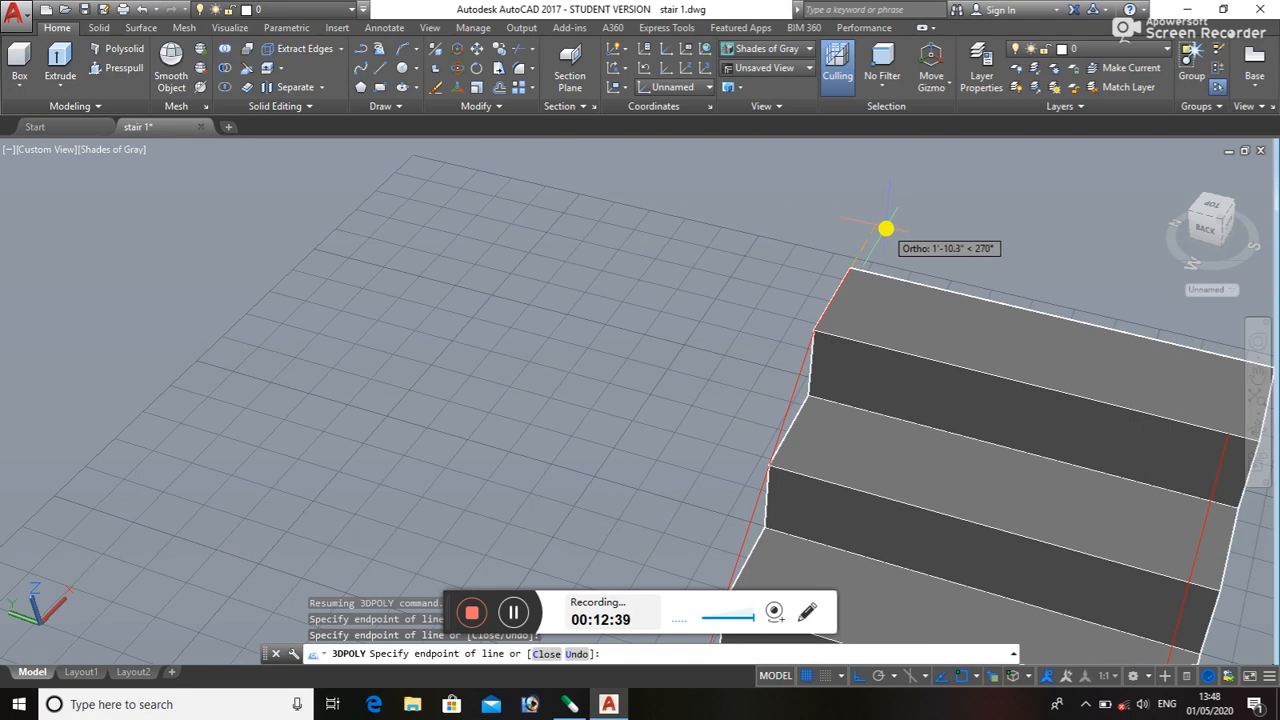
{"action": "key", "text": "Escape"}
- Examine the staircase from the front, checking the 3D polylines along both flights and the landing
{"action": "scroll", "coordinate": [634, 171], "scroll_direction": "down", "scroll_amount": 8}
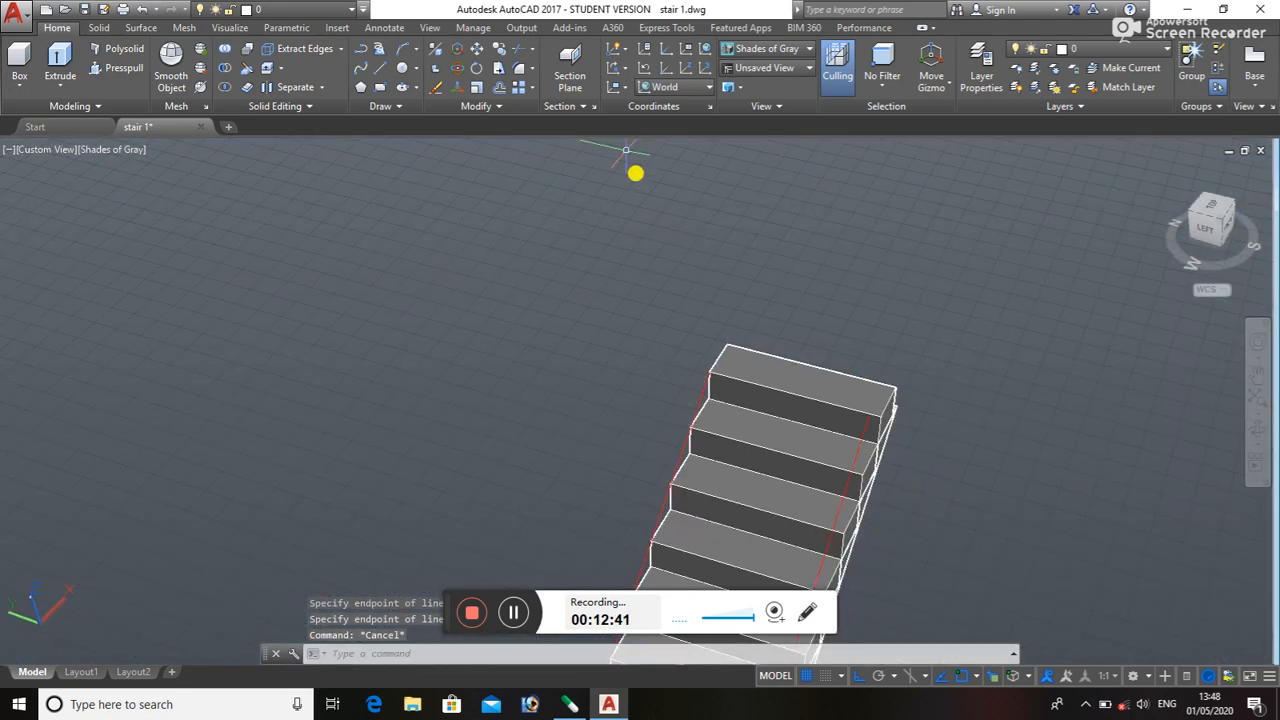
{"action": "scroll", "coordinate": [766, 309], "scroll_direction": "up", "scroll_amount": 5}
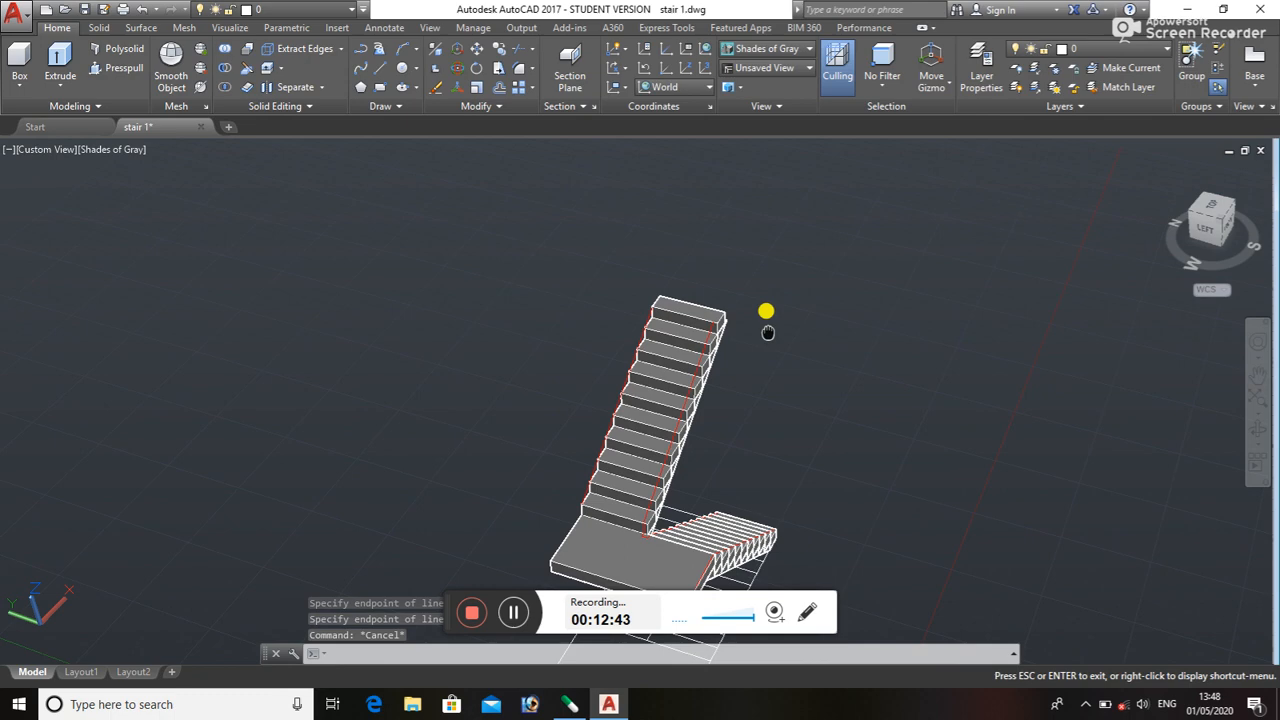
{"action": "left_click", "coordinate": [1257, 425]}
{"action": "left_click_drag", "start_coordinate": [1043, 437], "coordinate": [690, 379]}
{"action": "scroll", "coordinate": [701, 389], "scroll_direction": "up", "scroll_amount": 1}
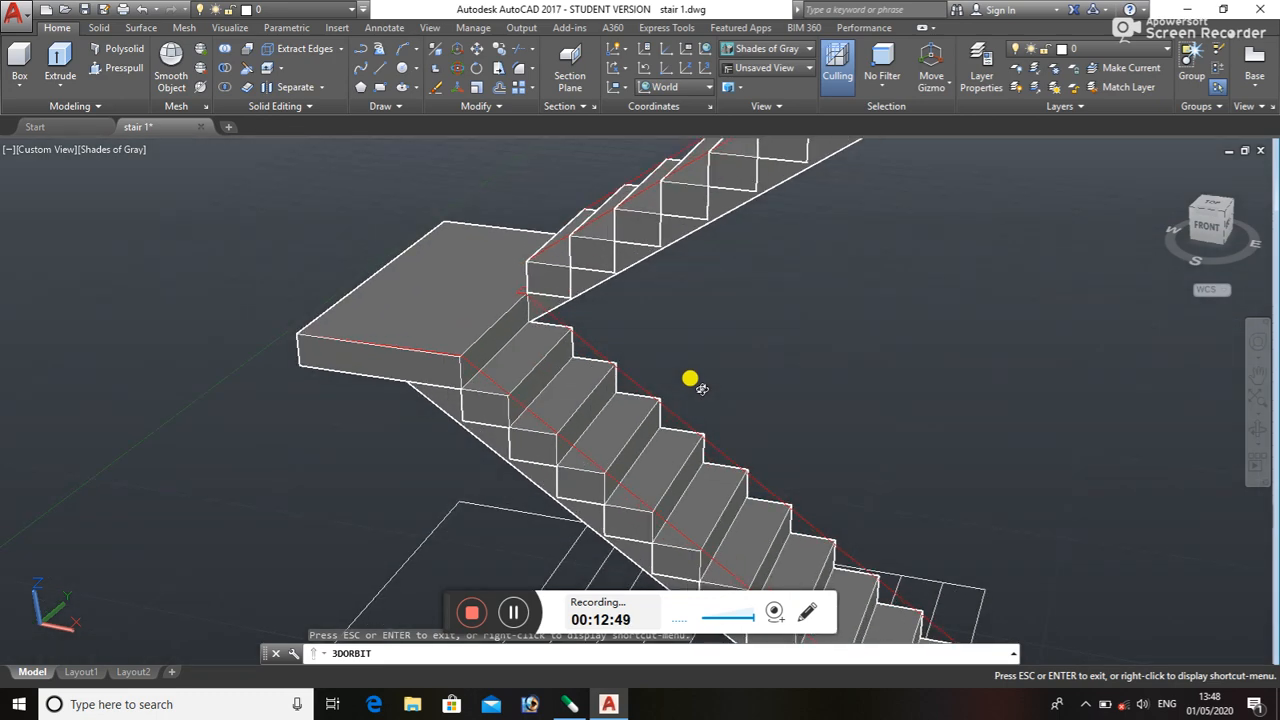
{"action": "scroll", "coordinate": [700, 385], "scroll_direction": "up", "scroll_amount": 1}
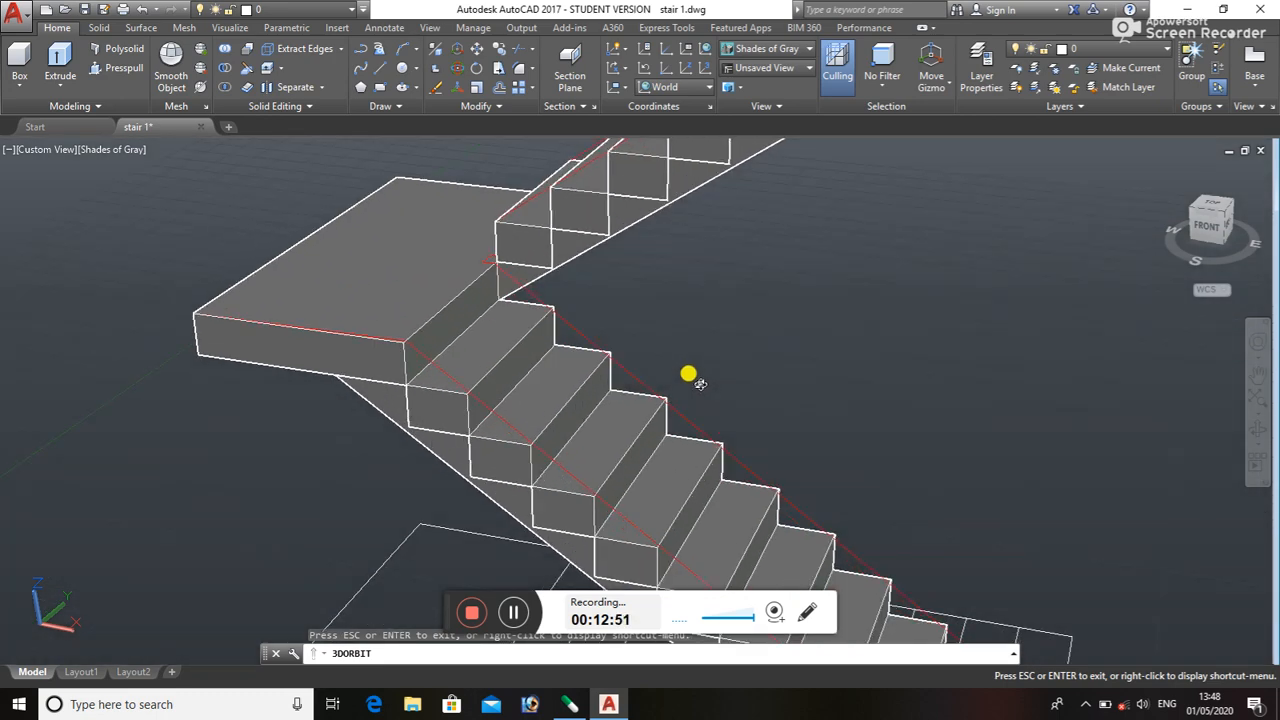
{"action": "key", "text": "Escape"}
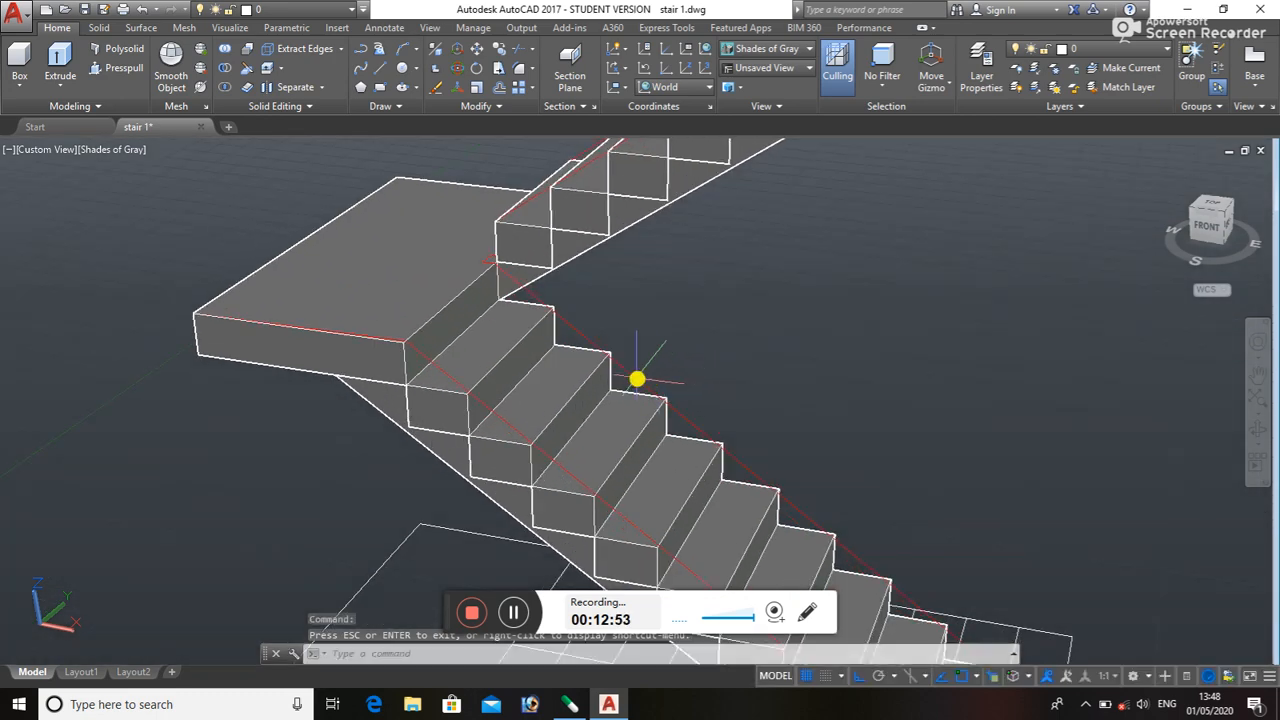
- Copy both 3D polylines, inner and outer, 3' straight up, using the first step's upper corner as base point
{"action": "left_click", "coordinate": [631, 378]}
{"action": "key", "text": "Escape"}
{"action": "left_click", "coordinate": [527, 432]}
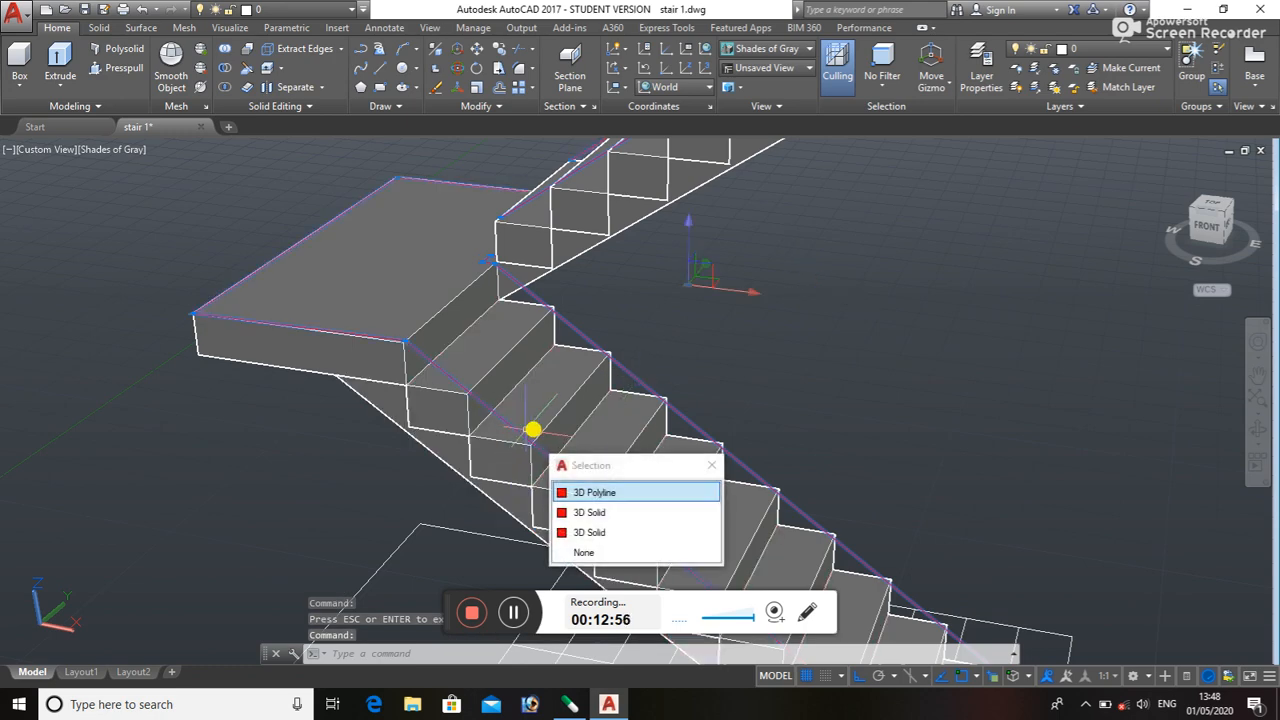
{"action": "left_click", "coordinate": [620, 492]}
{"action": "scroll", "coordinate": [709, 347], "scroll_direction": "down", "scroll_amount": 4}
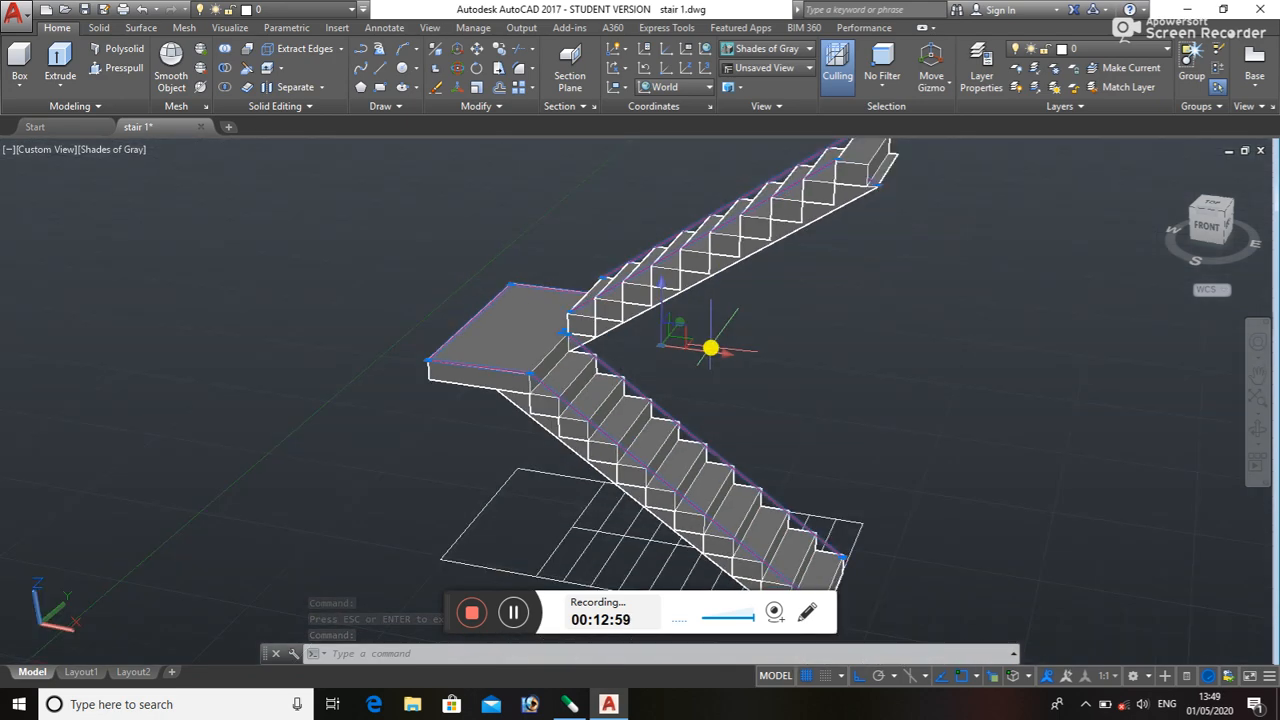
{"action": "scroll", "coordinate": [711, 348], "scroll_direction": "up", "scroll_amount": 3}
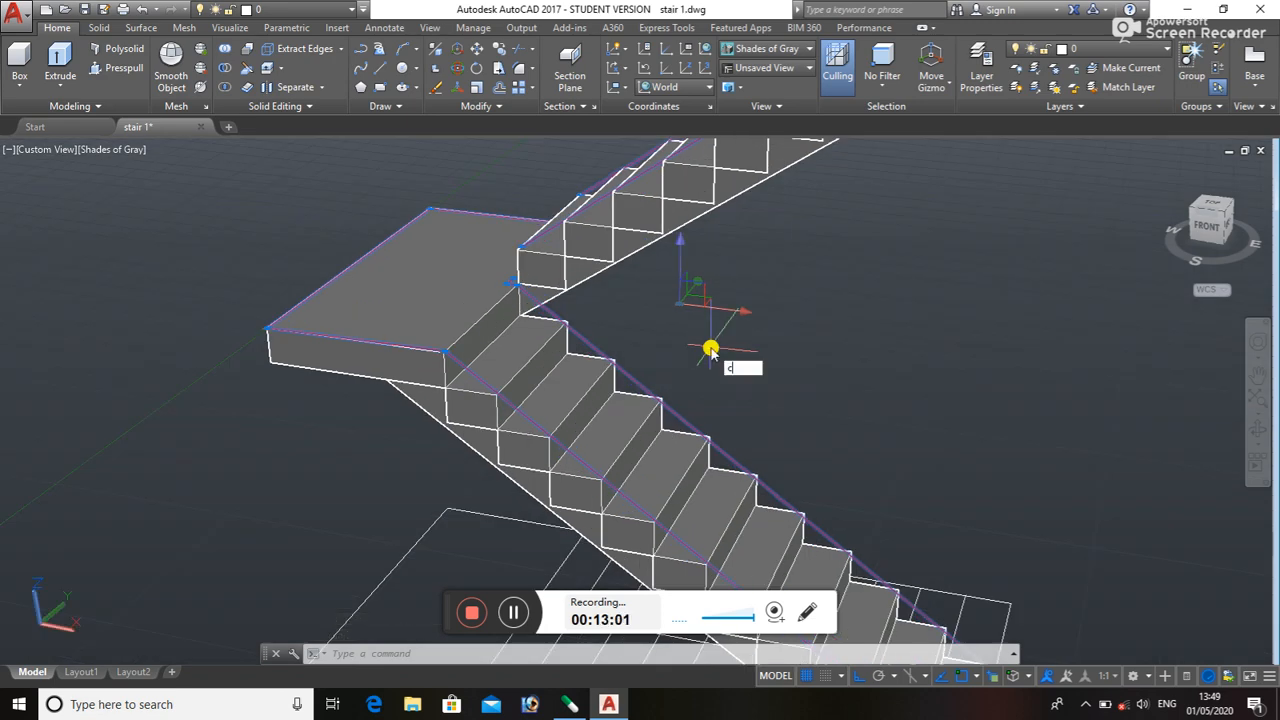
{"action": "type", "text": "o"}
{"action": "key", "text": "Return"}
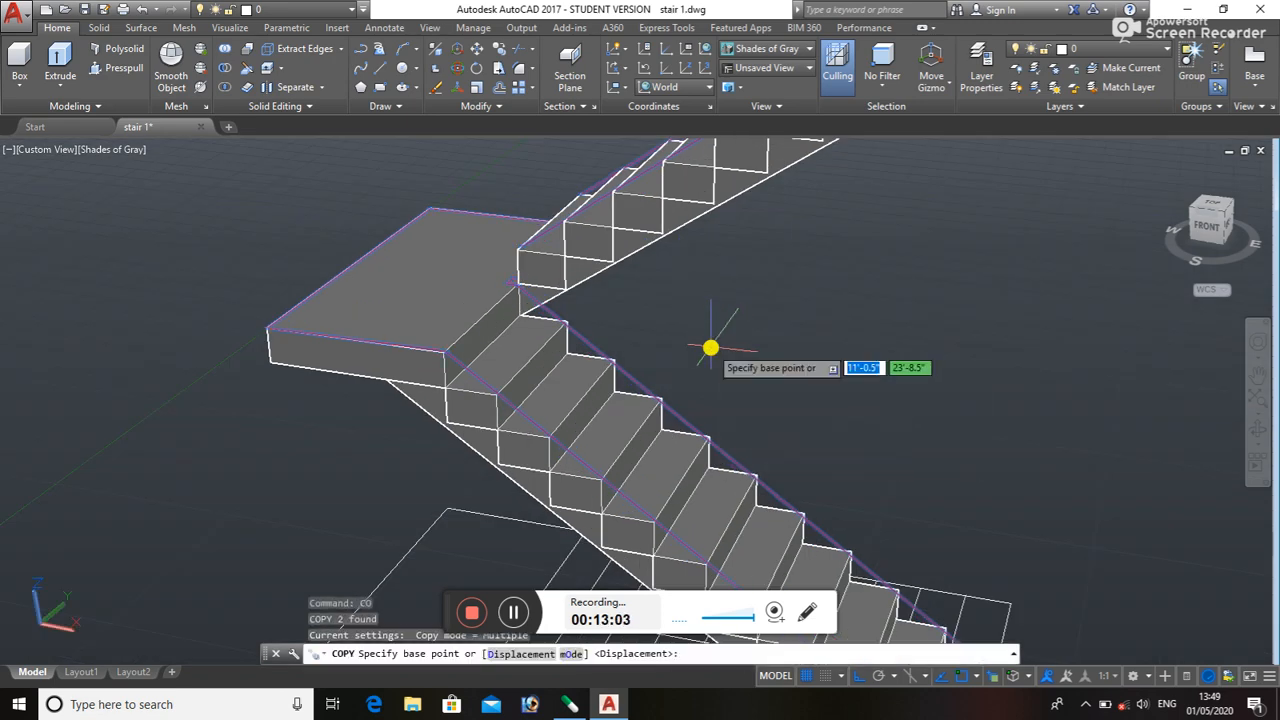
{"action": "scroll", "coordinate": [771, 457], "scroll_direction": "down", "scroll_amount": 3}
{"action": "scroll", "coordinate": [786, 520], "scroll_direction": "up", "scroll_amount": 2}
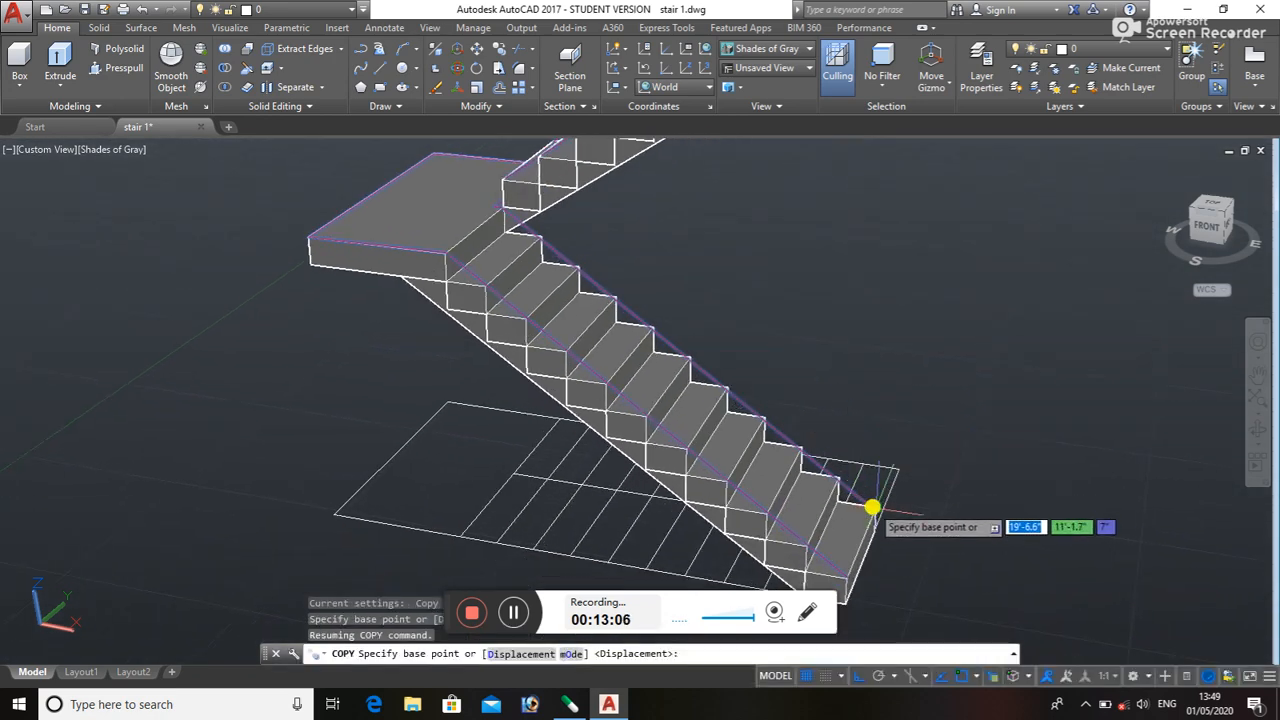
{"action": "left_click", "coordinate": [874, 500]}
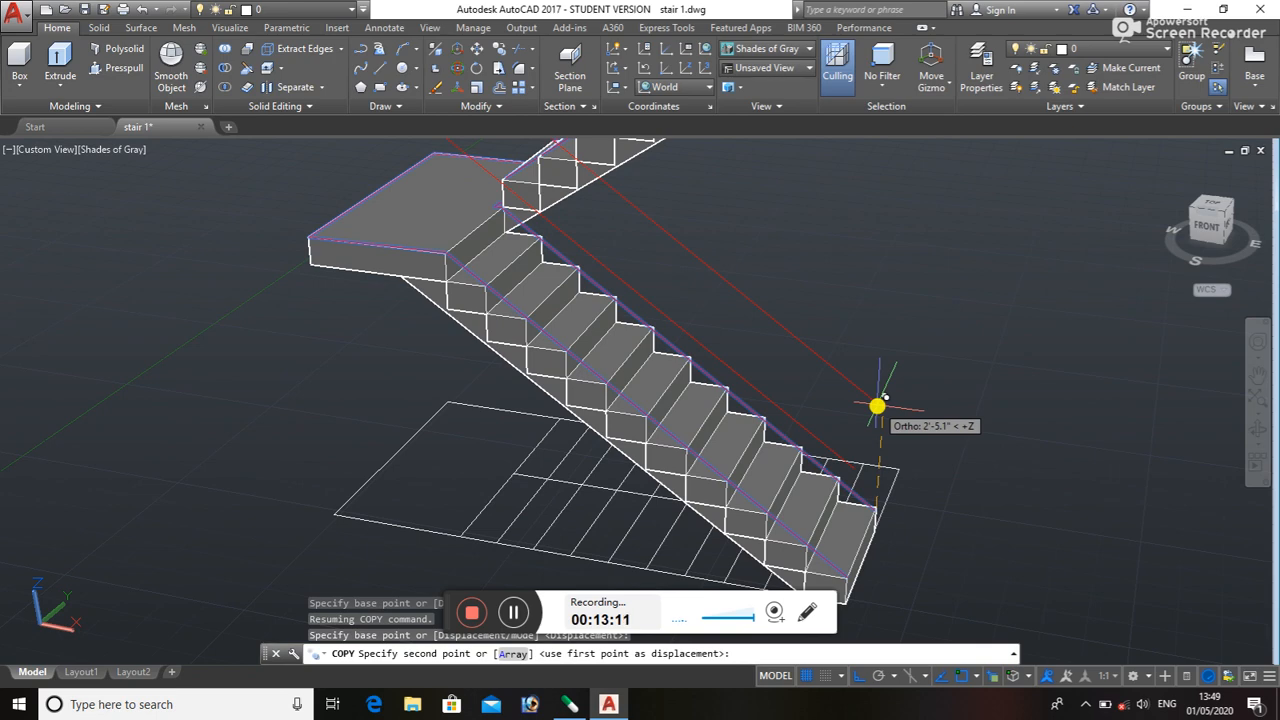
{"action": "key", "text": "F8"}
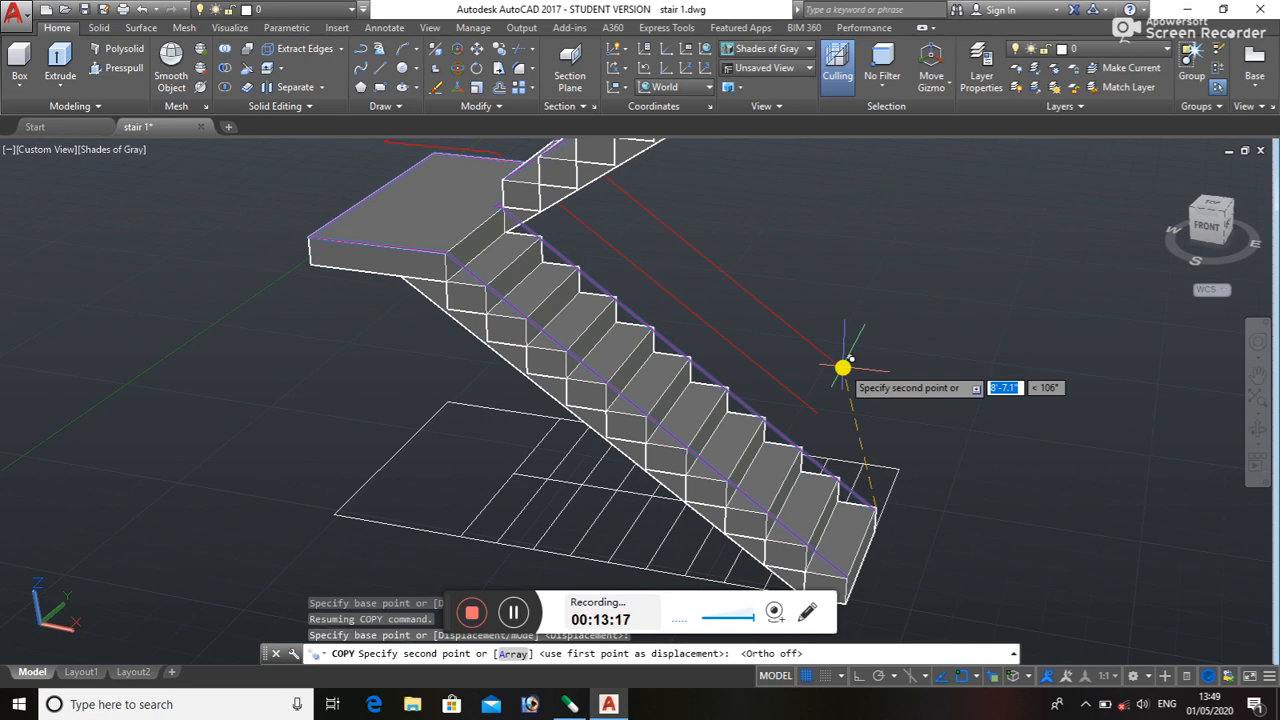
{"action": "key", "text": "F8"}
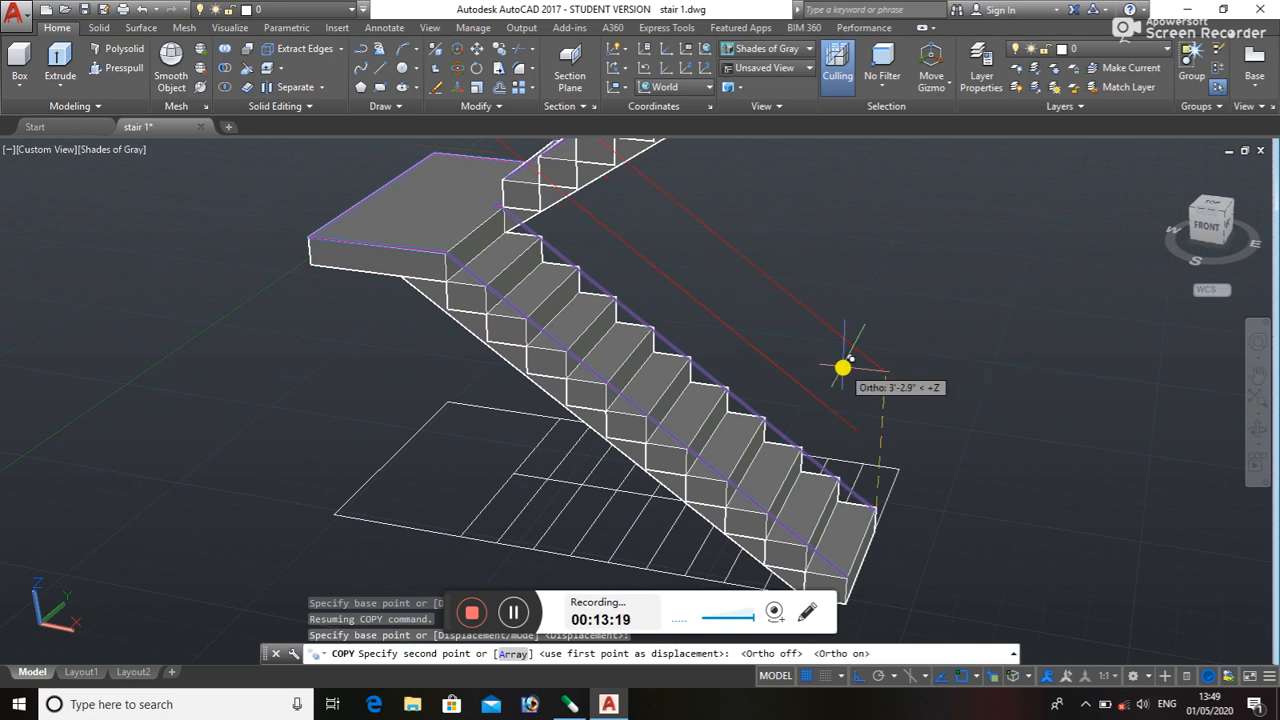
{"action": "type", "text": "3"}
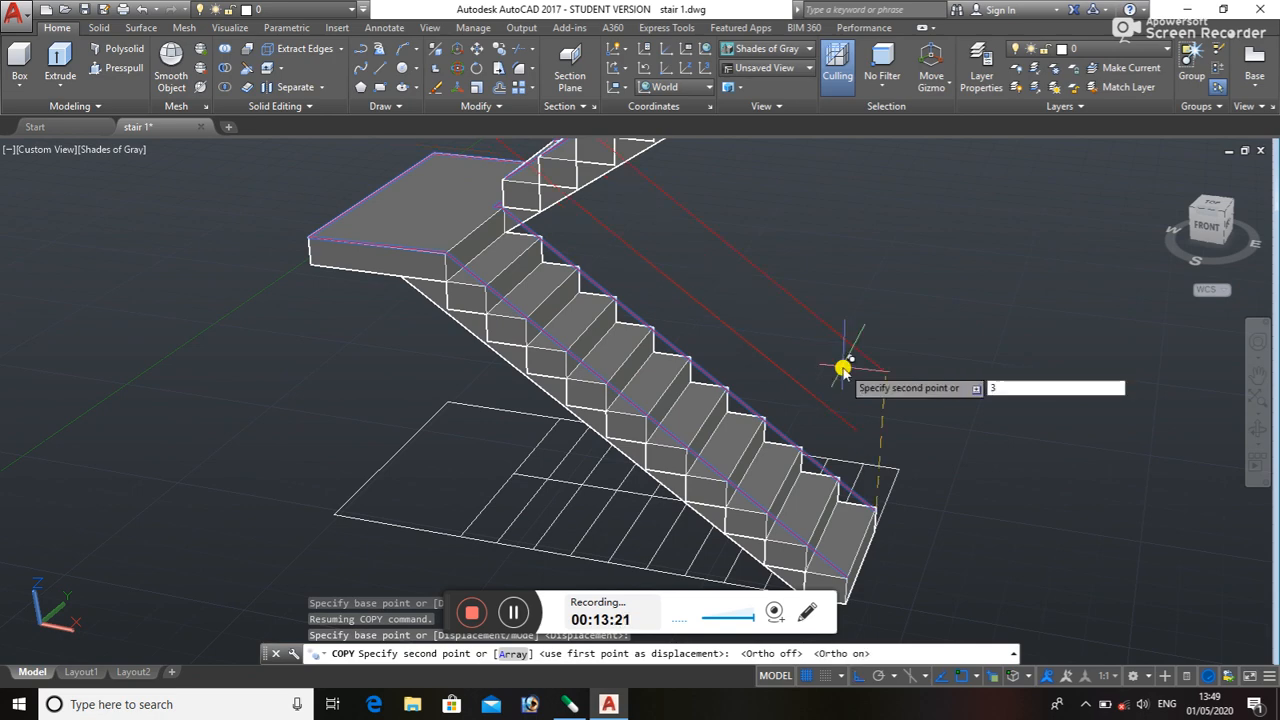
{"action": "key", "text": "Return"}
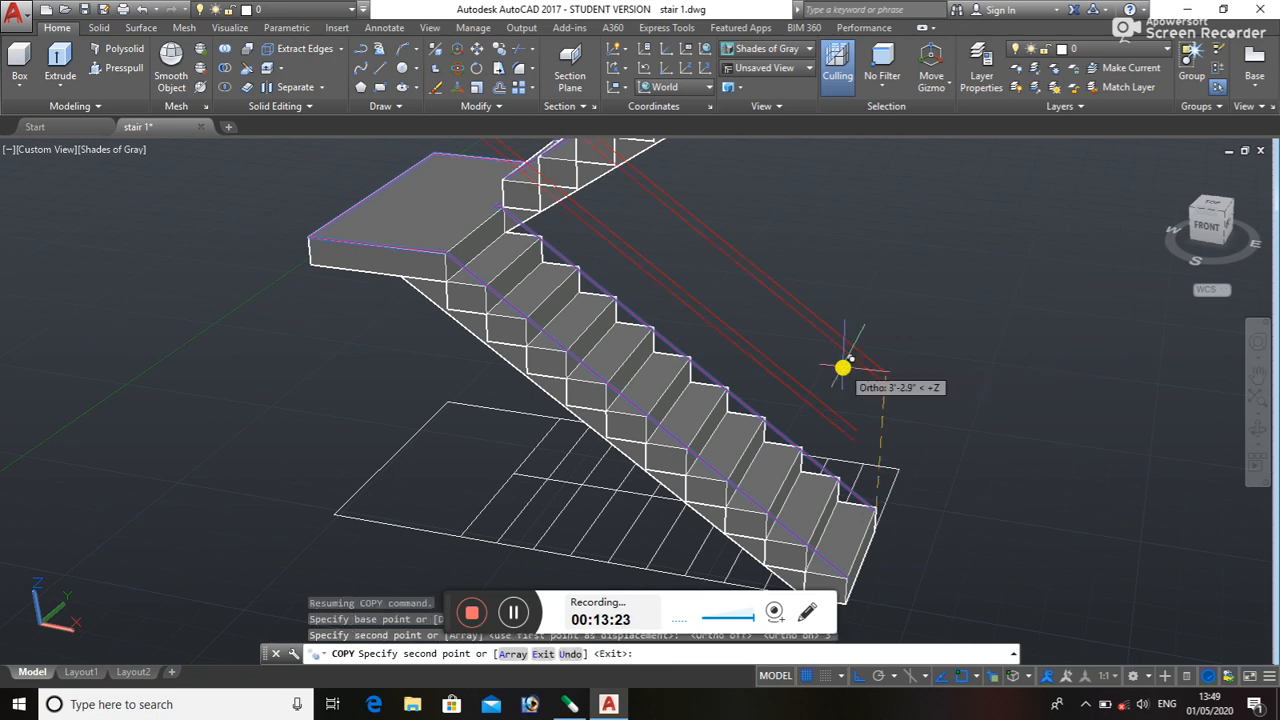
{"action": "key", "text": "Escape"}
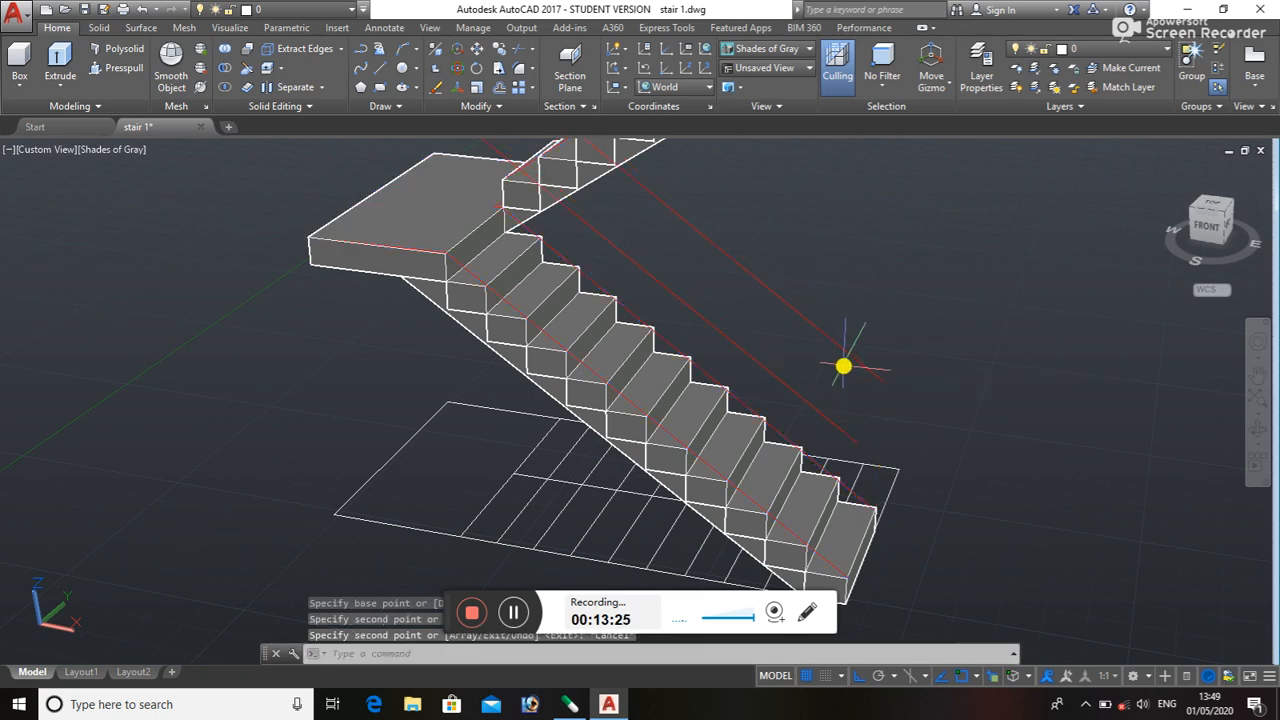
- Turn off Ortho mode and the drawing grid
{"action": "left_click", "coordinate": [1258, 430]}
{"action": "left_click_drag", "start_coordinate": [1043, 466], "coordinate": [703, 404]}
{"action": "left_click_drag", "start_coordinate": [657, 401], "coordinate": [637, 513]}
{"action": "left_click_drag", "start_coordinate": [622, 396], "coordinate": [622, 371]}
{"action": "left_click_drag", "start_coordinate": [559, 326], "coordinate": [655, 354]}
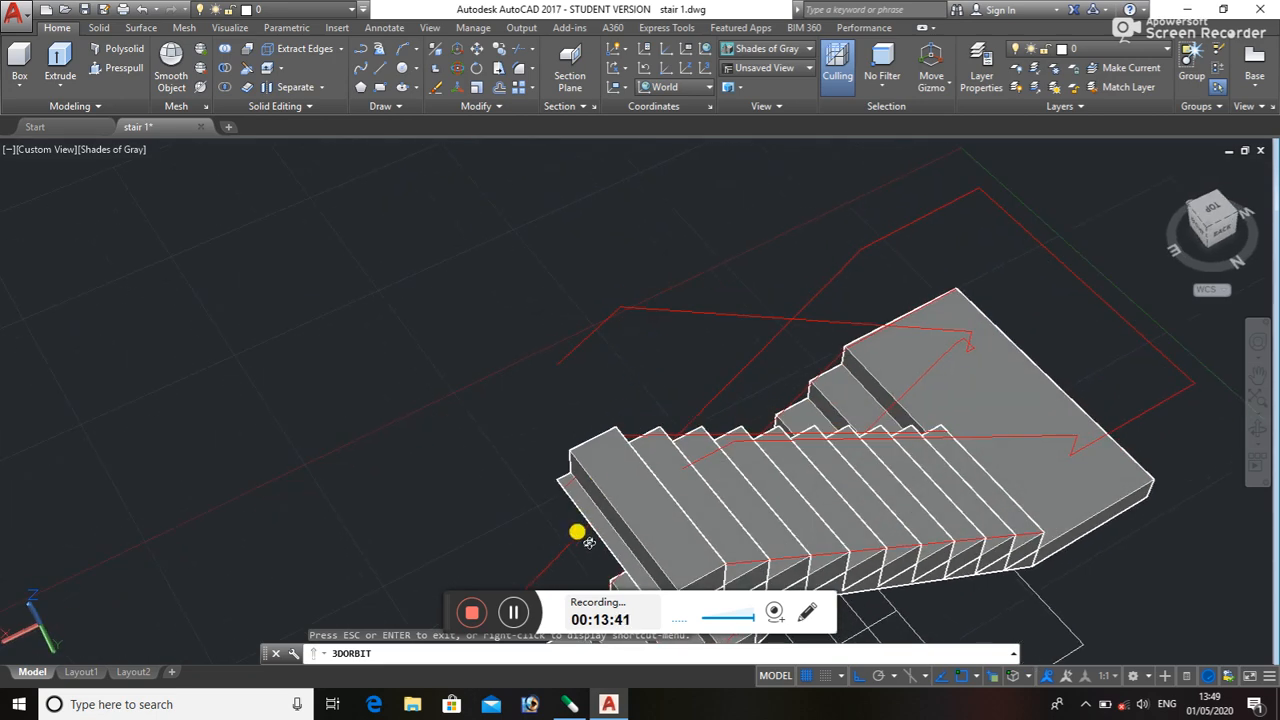
{"action": "key", "text": "Escape"}
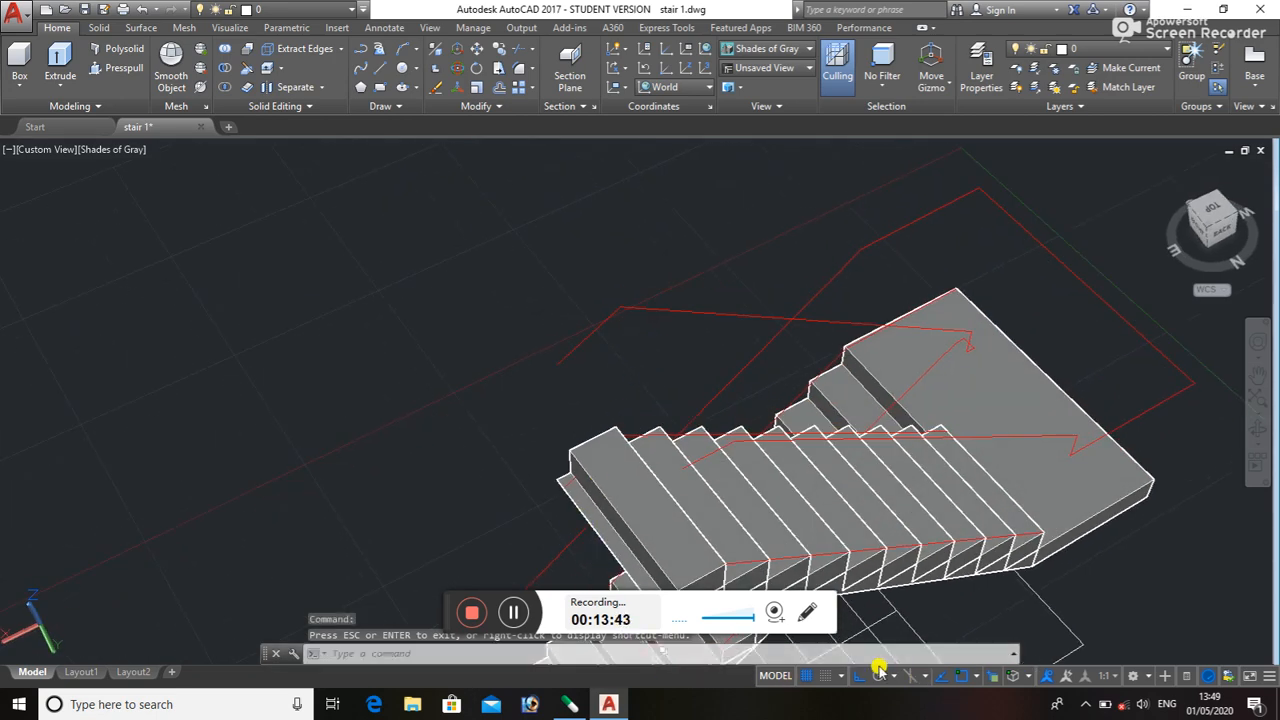
{"action": "key", "text": "F8"}
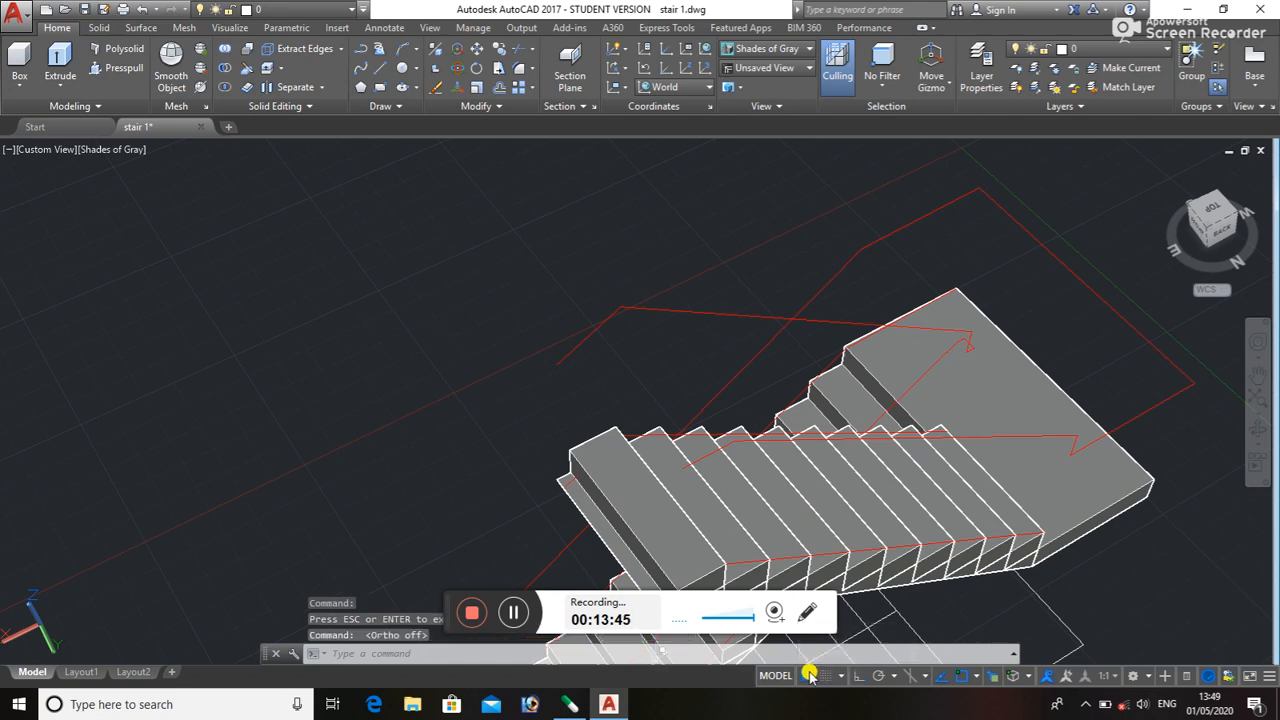
{"action": "key", "text": "F7"}
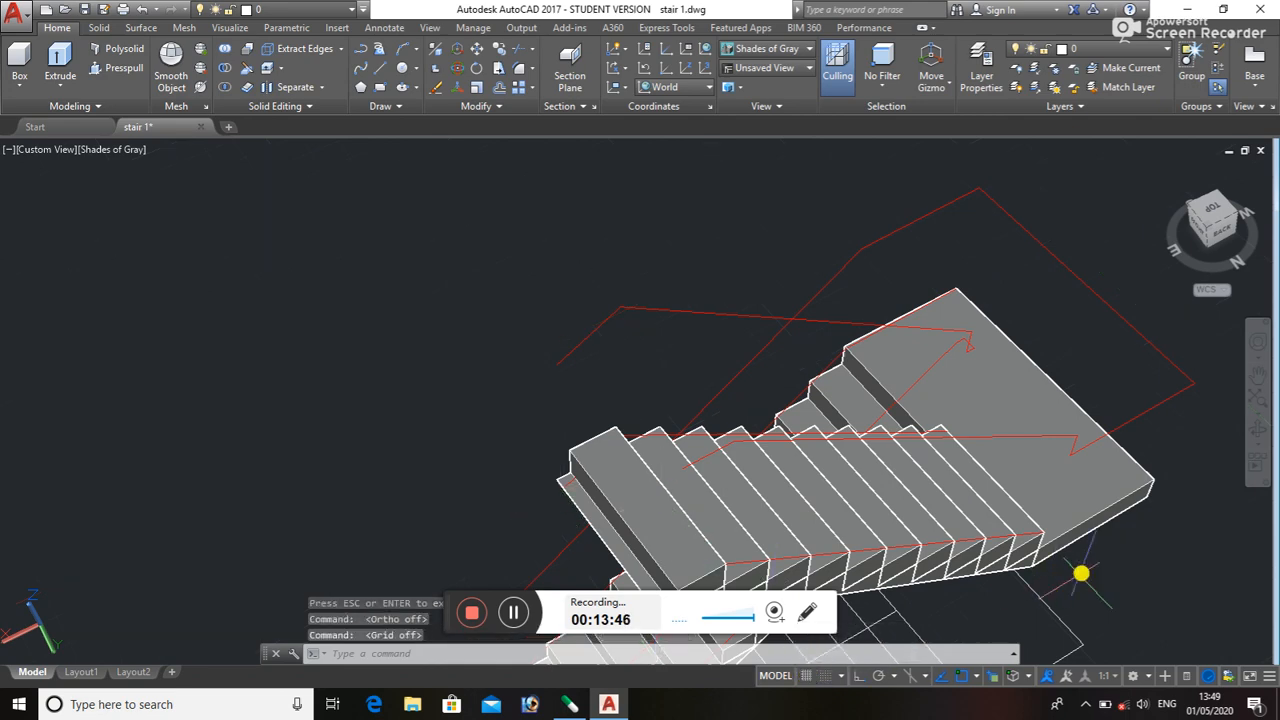
- Draw a 3D polyline from the raised outer polyline's upper end down to the top step's back outer corner
{"action": "scroll", "coordinate": [575, 474], "scroll_direction": "up", "scroll_amount": 5}
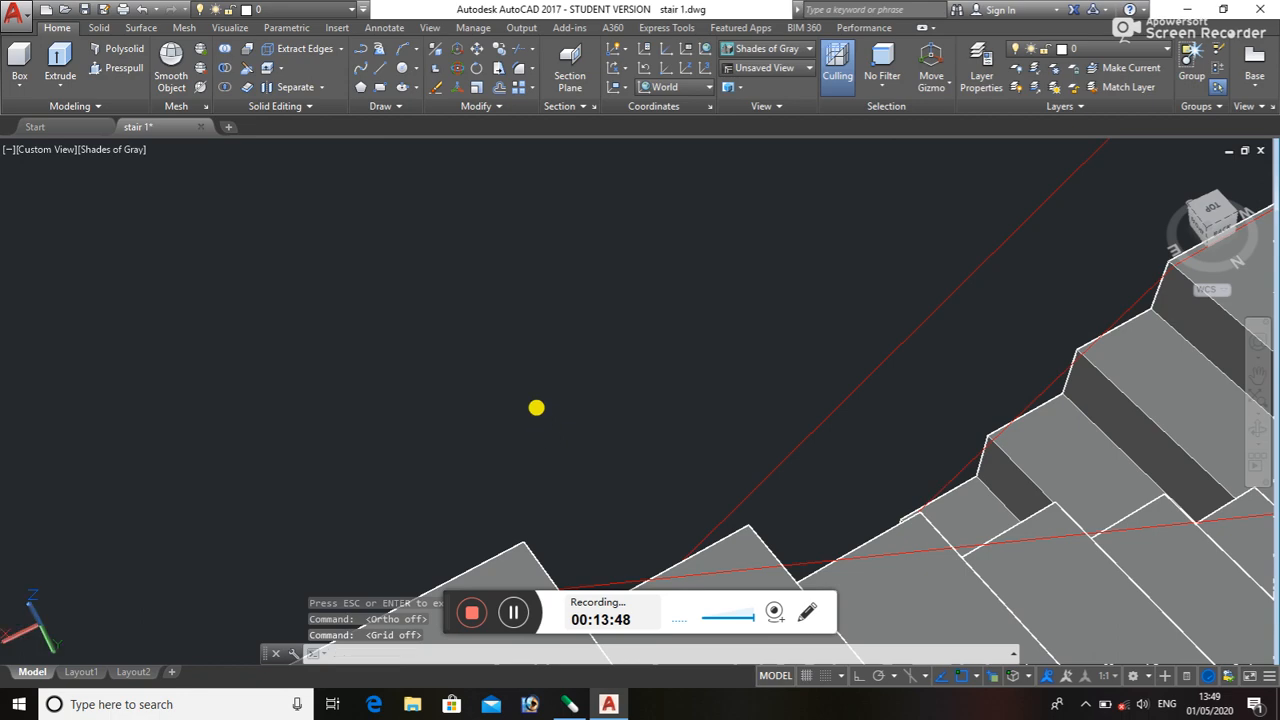
{"action": "scroll", "coordinate": [503, 323], "scroll_direction": "down", "scroll_amount": 5}
{"action": "scroll", "coordinate": [551, 465], "scroll_direction": "up", "scroll_amount": 5}
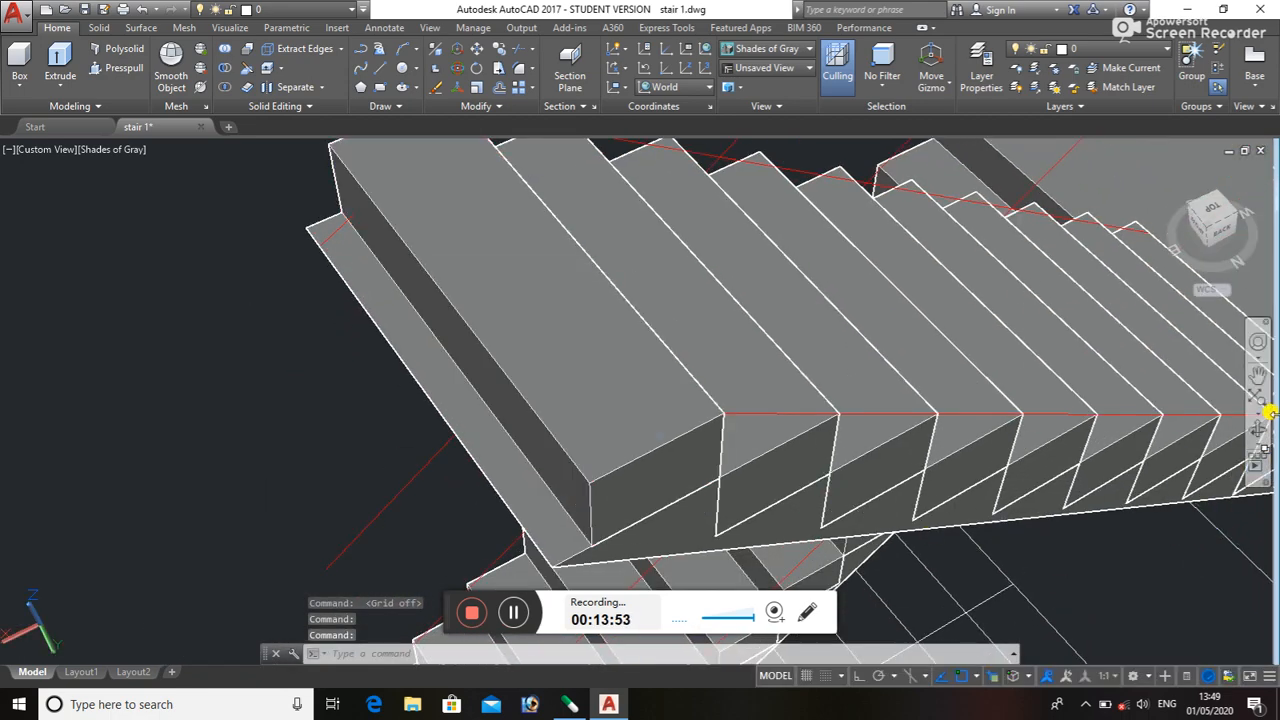
{"action": "scroll", "coordinate": [793, 340], "scroll_direction": "down", "scroll_amount": 4}
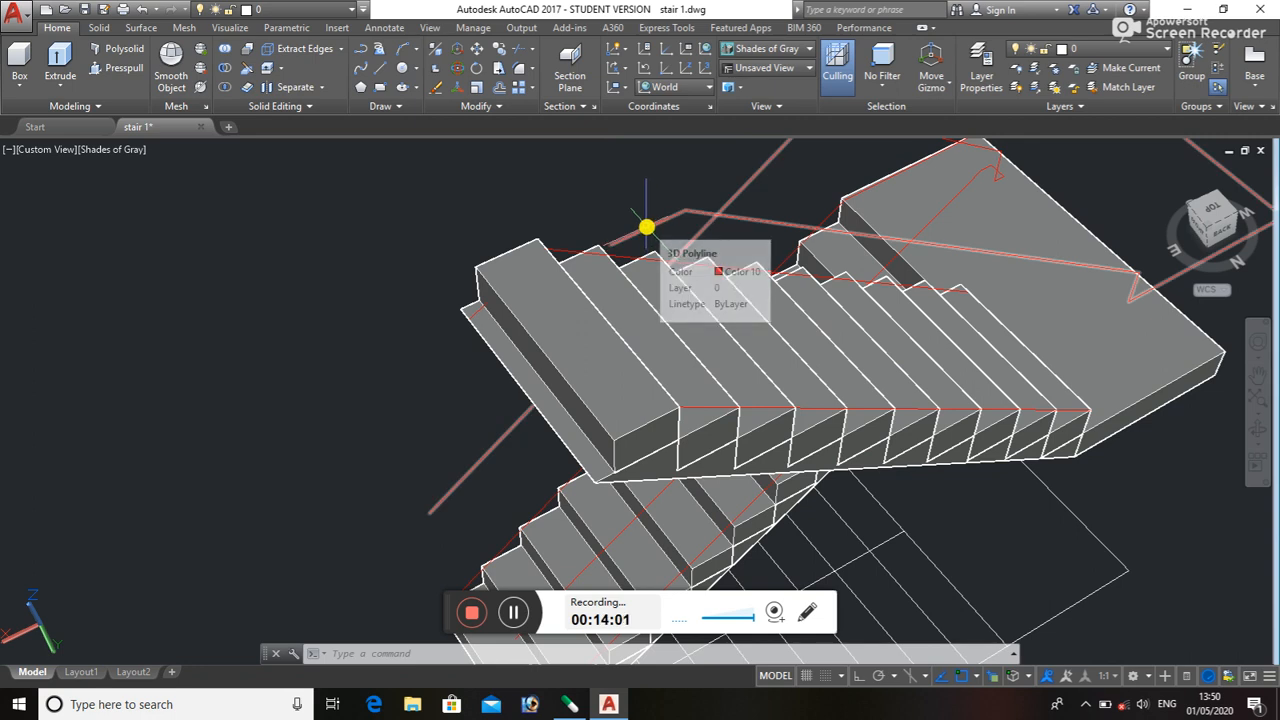
{"action": "type", "text": "3P"}
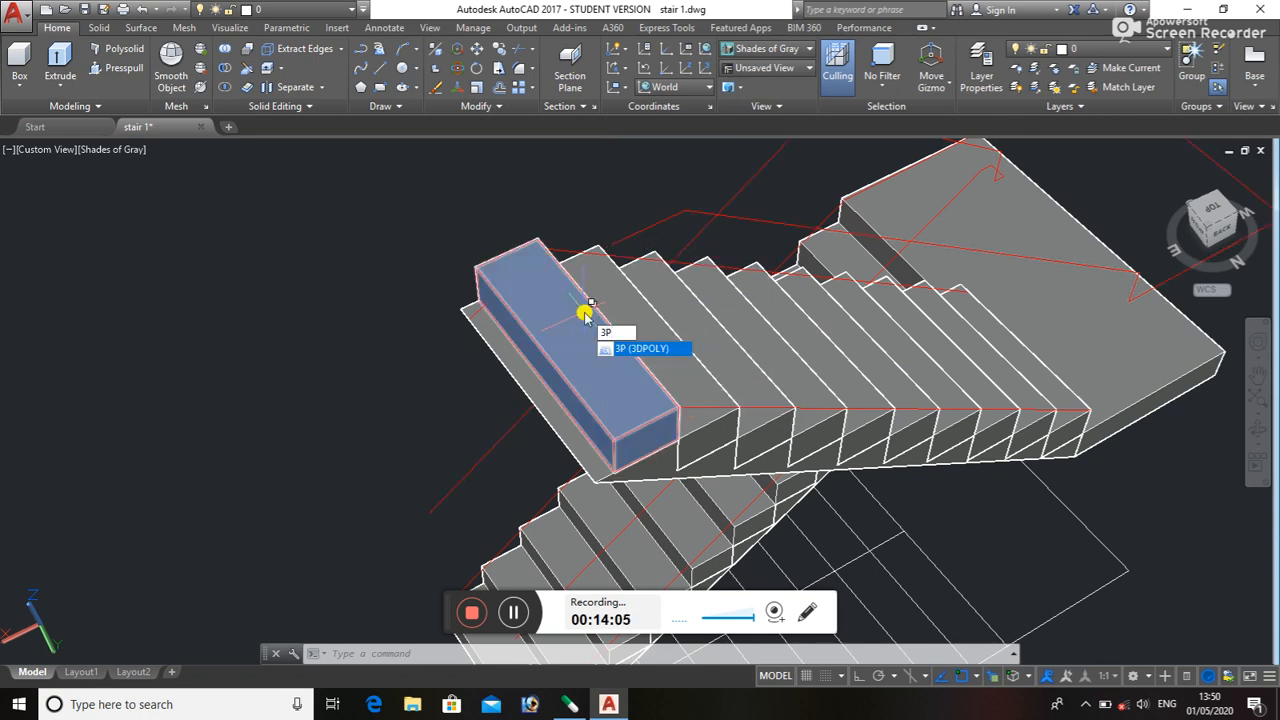
{"action": "key", "text": "Return"}
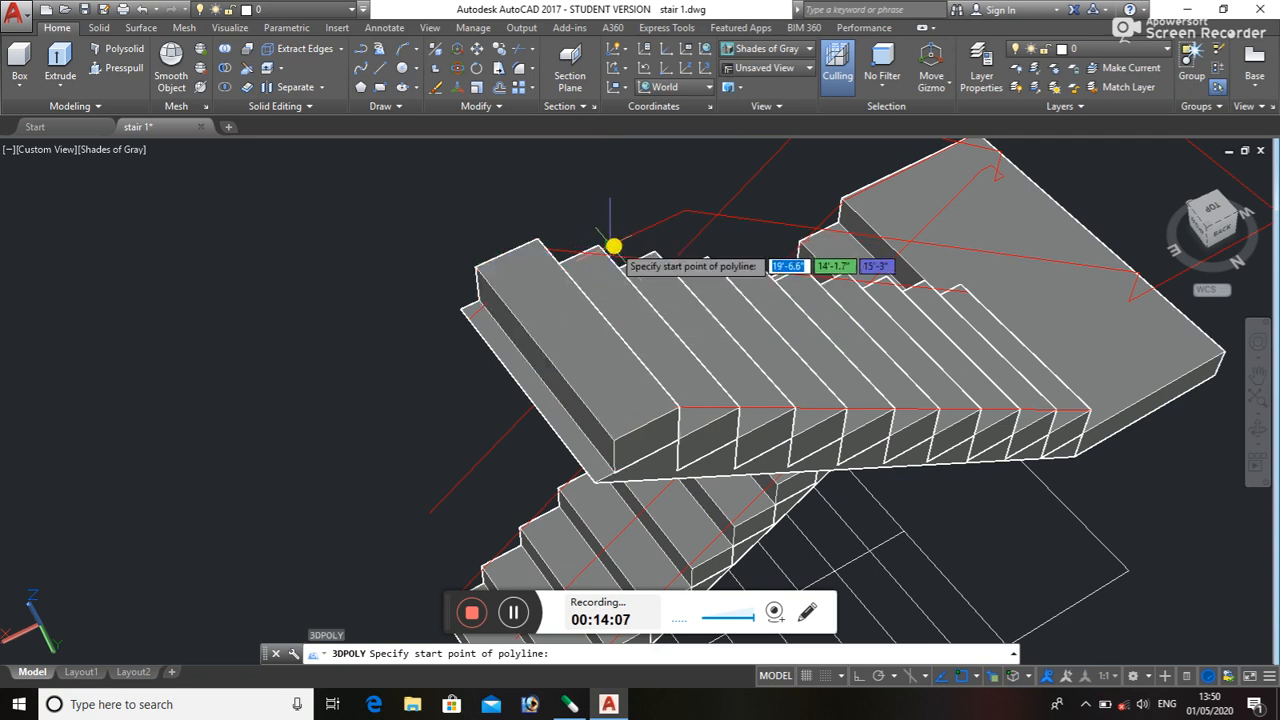
{"action": "left_click", "coordinate": [613, 245]}
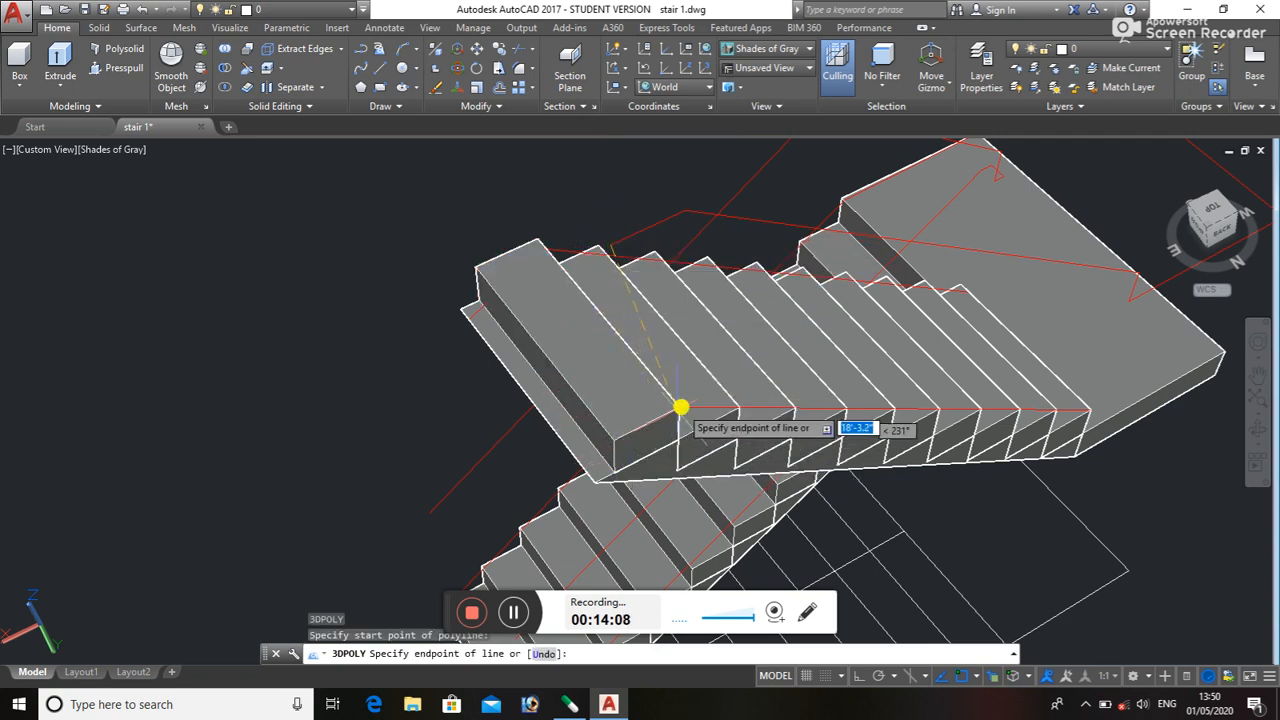
{"action": "scroll", "coordinate": [680, 407], "scroll_direction": "up", "scroll_amount": 2}
{"action": "scroll", "coordinate": [680, 407], "scroll_direction": "up", "scroll_amount": 2}
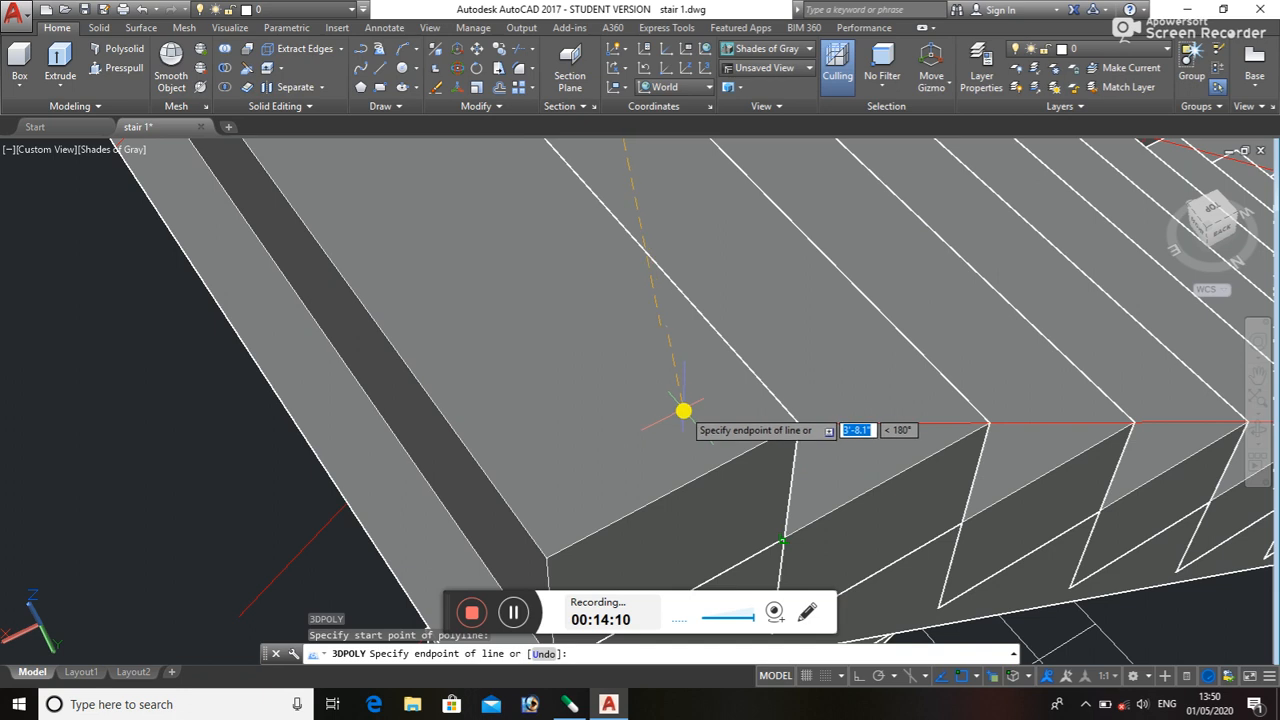
{"action": "left_click", "coordinate": [543, 554]}
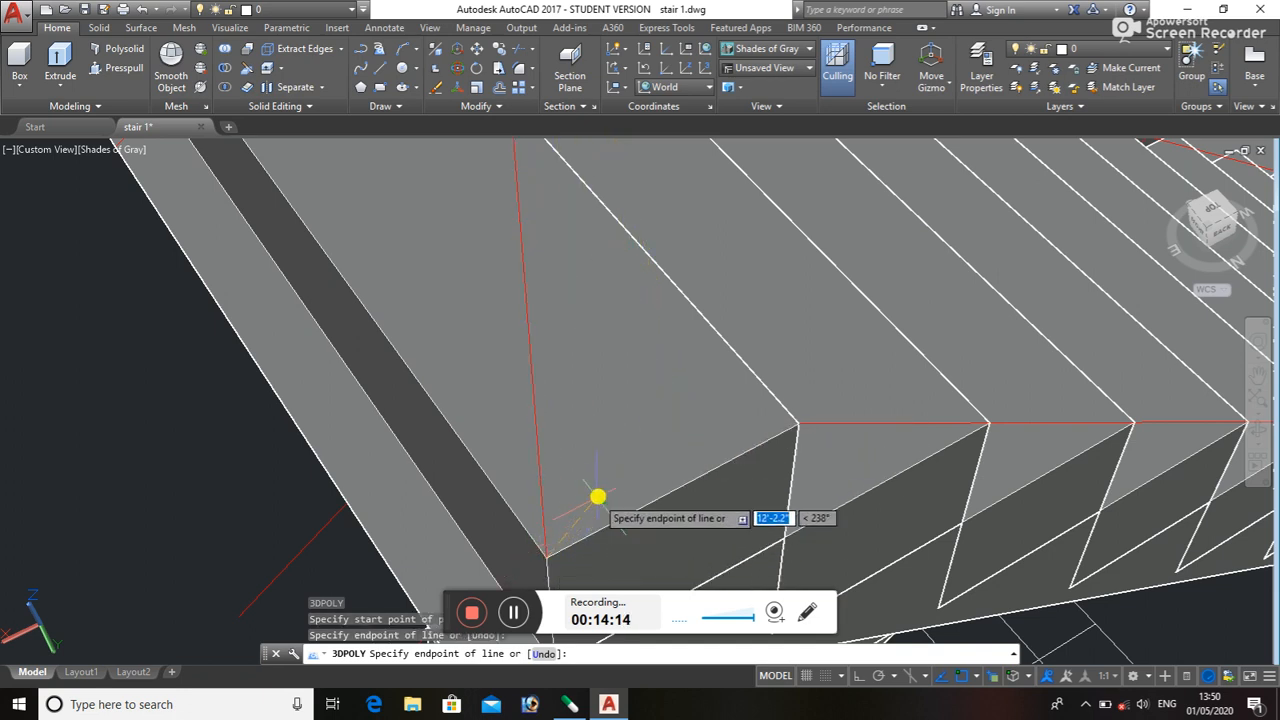
{"action": "key", "text": "Escape"}
{"action": "scroll", "coordinate": [598, 495], "scroll_direction": "down", "scroll_amount": 2}
{"action": "scroll", "coordinate": [602, 450], "scroll_direction": "down", "scroll_amount": 2}
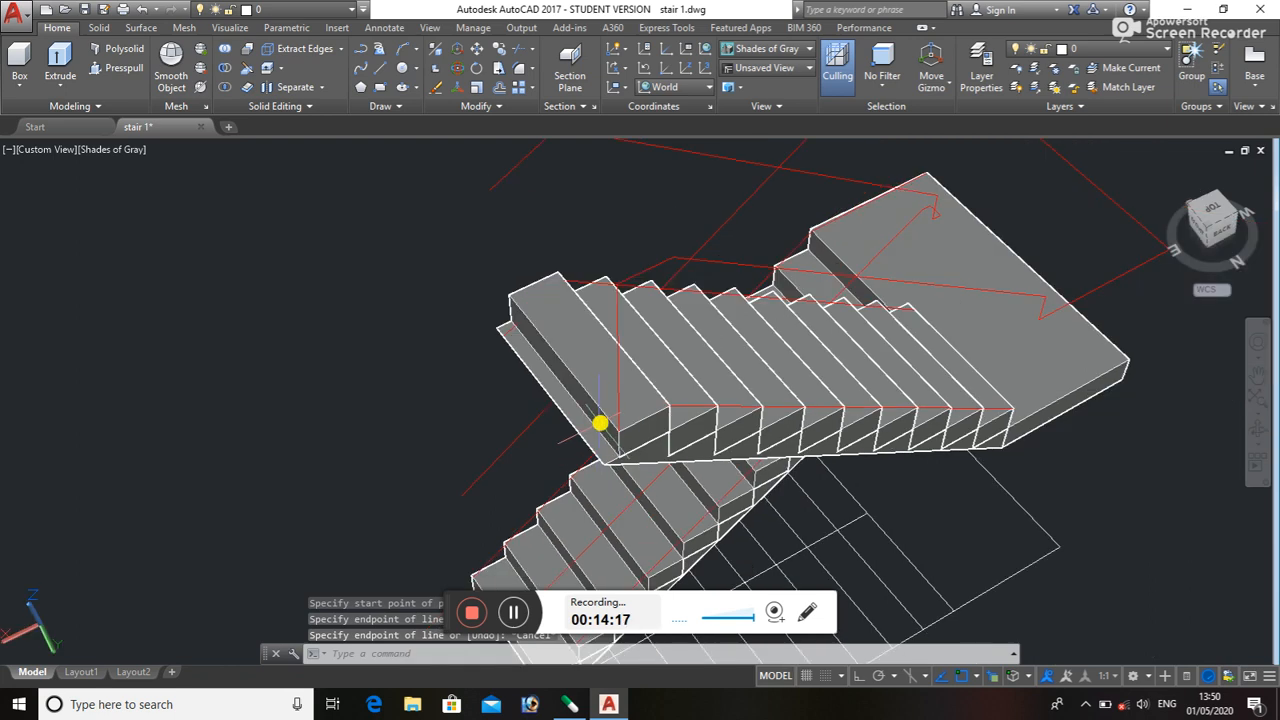
- Join the raised outer polyline and the vertical segment at its upper end into one 3D polyline
{"action": "scroll", "coordinate": [624, 342], "scroll_direction": "up", "scroll_amount": 2}
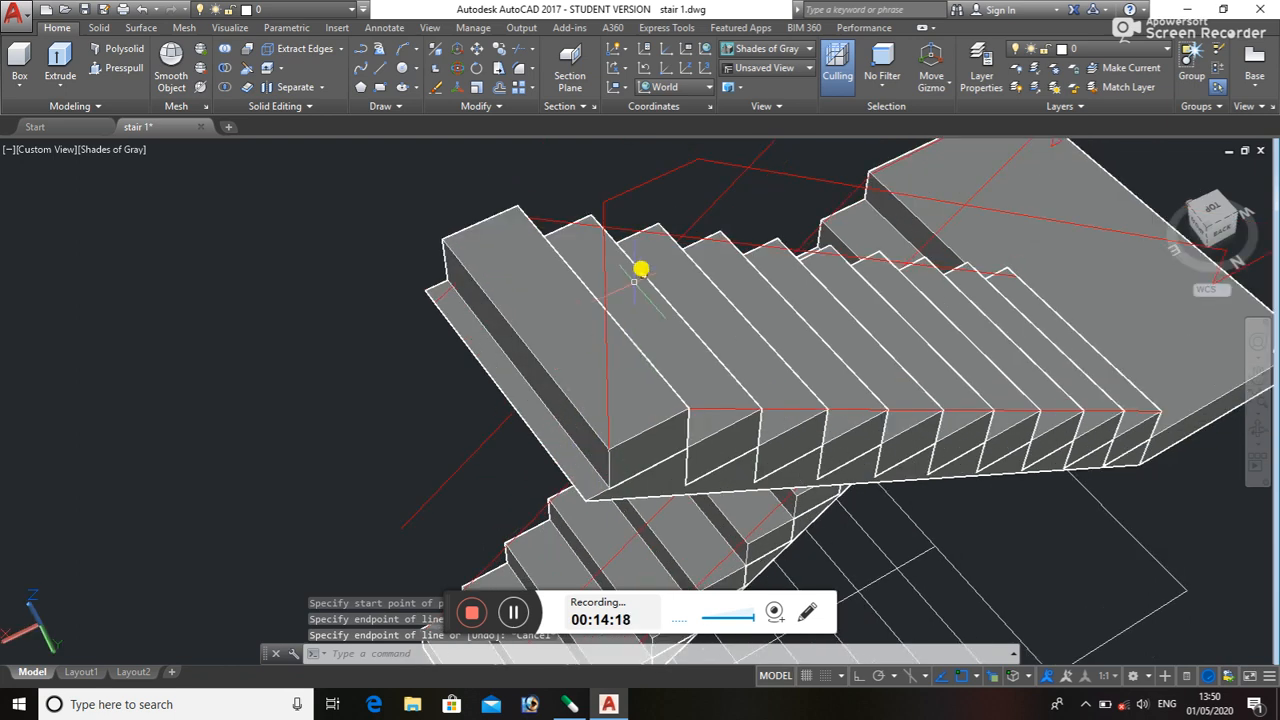
{"action": "left_click", "coordinate": [667, 172]}
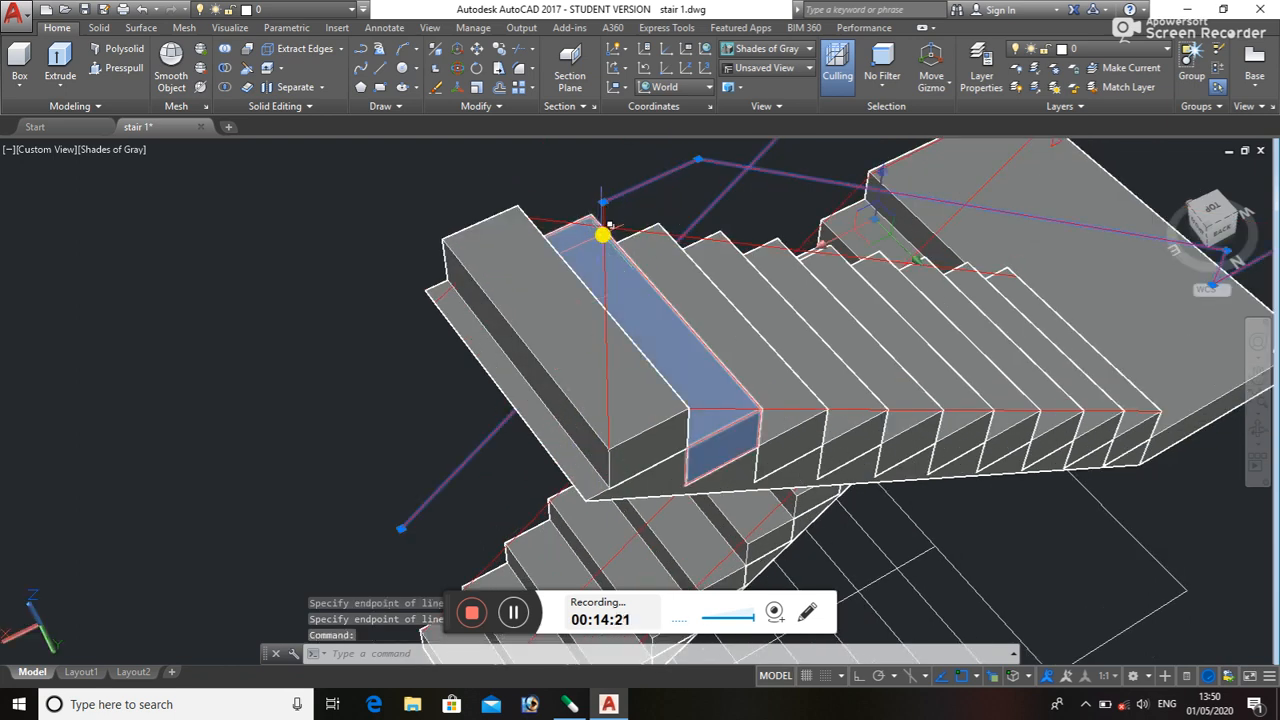
{"action": "left_click", "coordinate": [603, 234]}
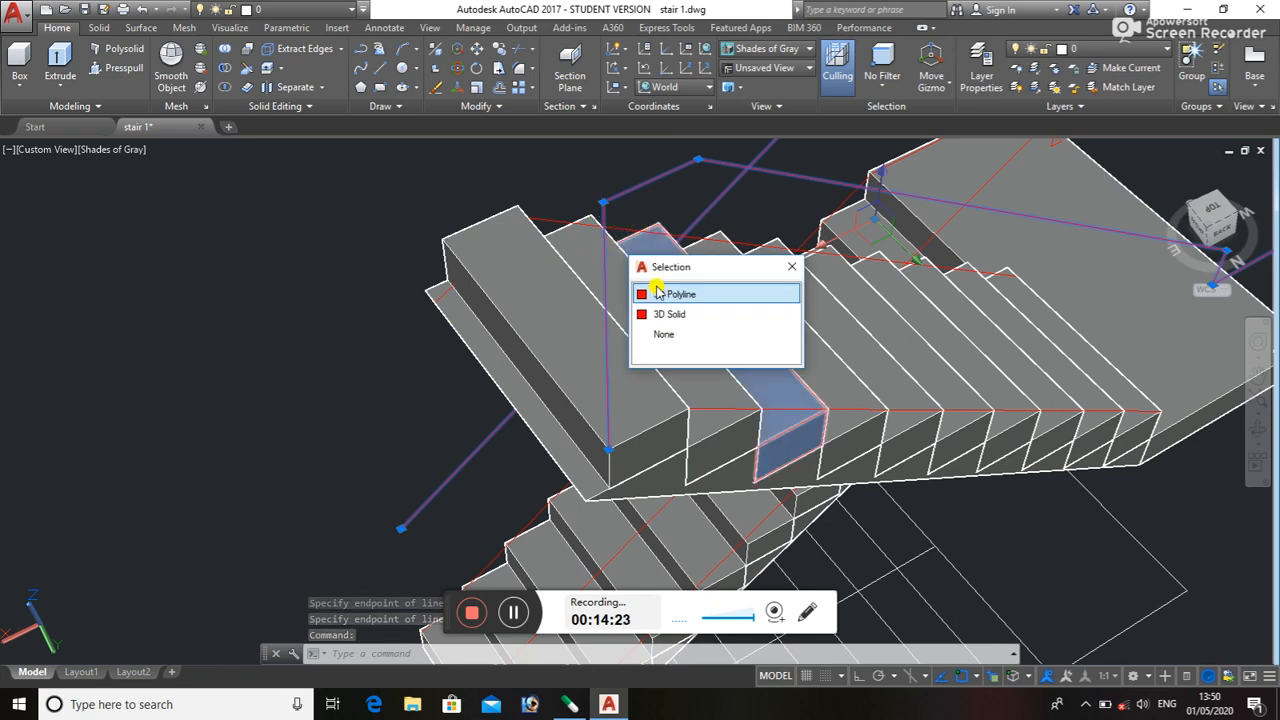
{"action": "left_click", "coordinate": [683, 294]}
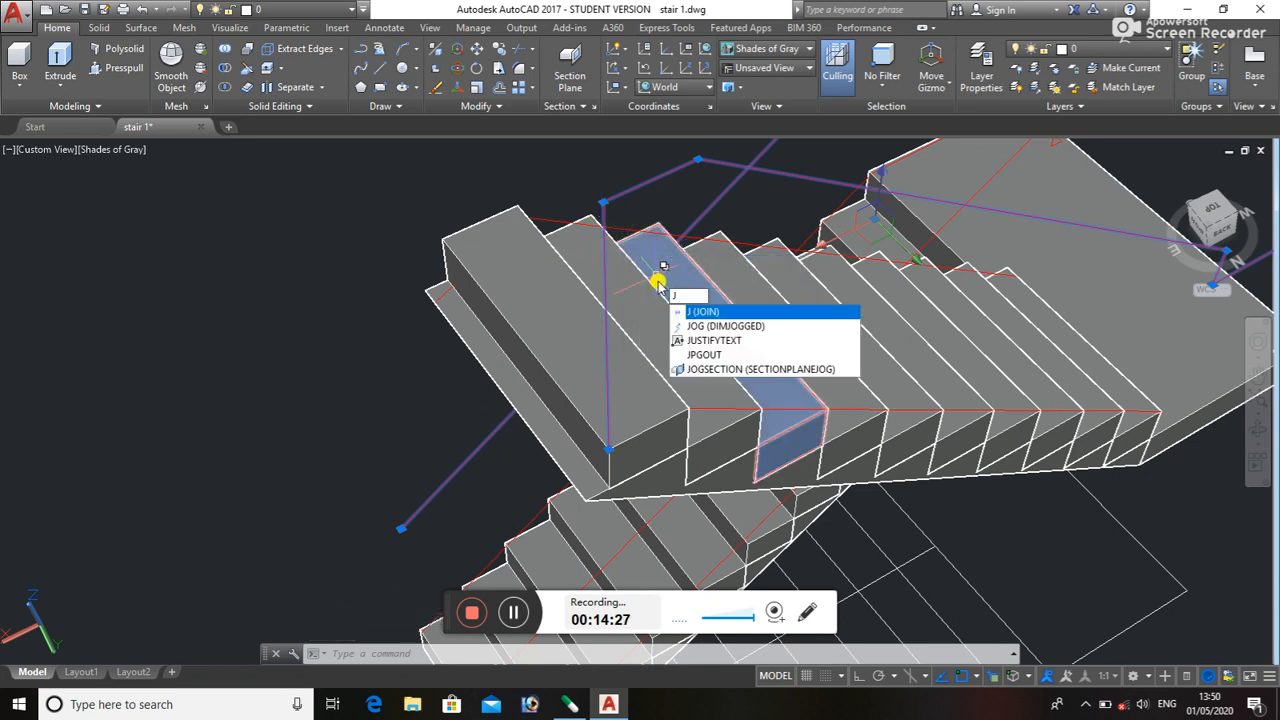
{"action": "key", "text": "Return"}
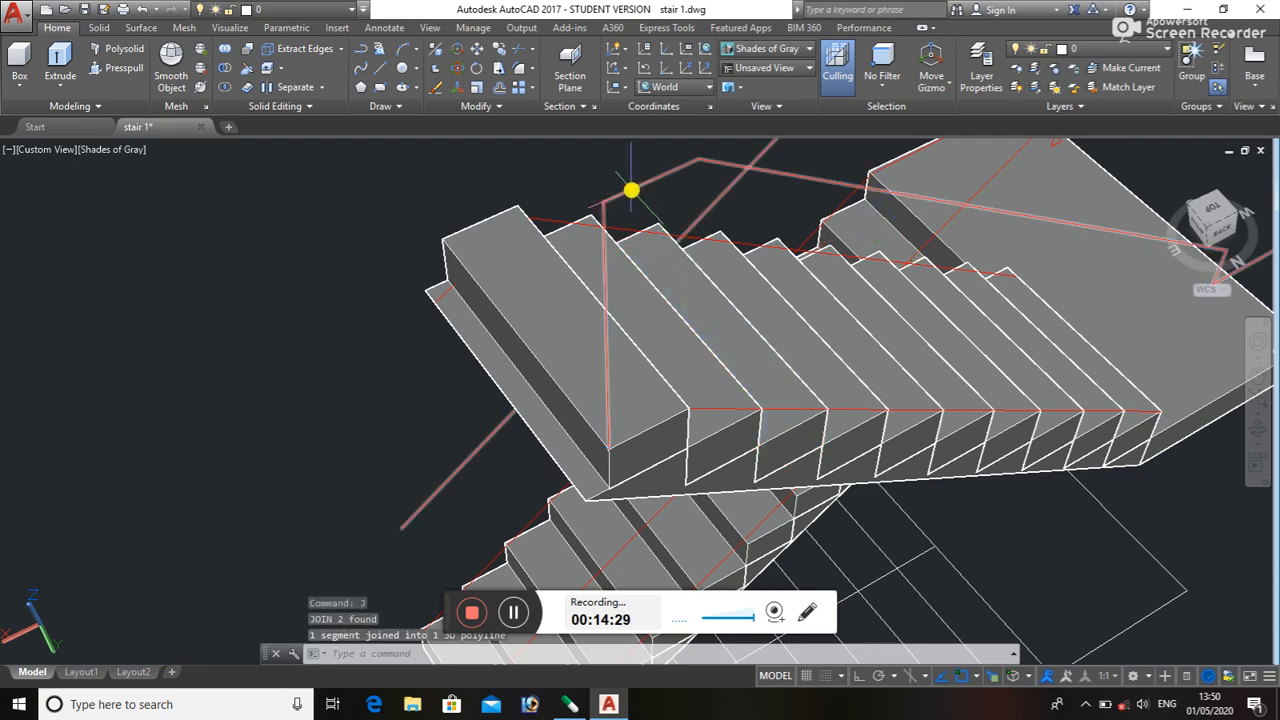
{"action": "left_click", "coordinate": [632, 191]}
{"action": "key", "text": "Escape"}
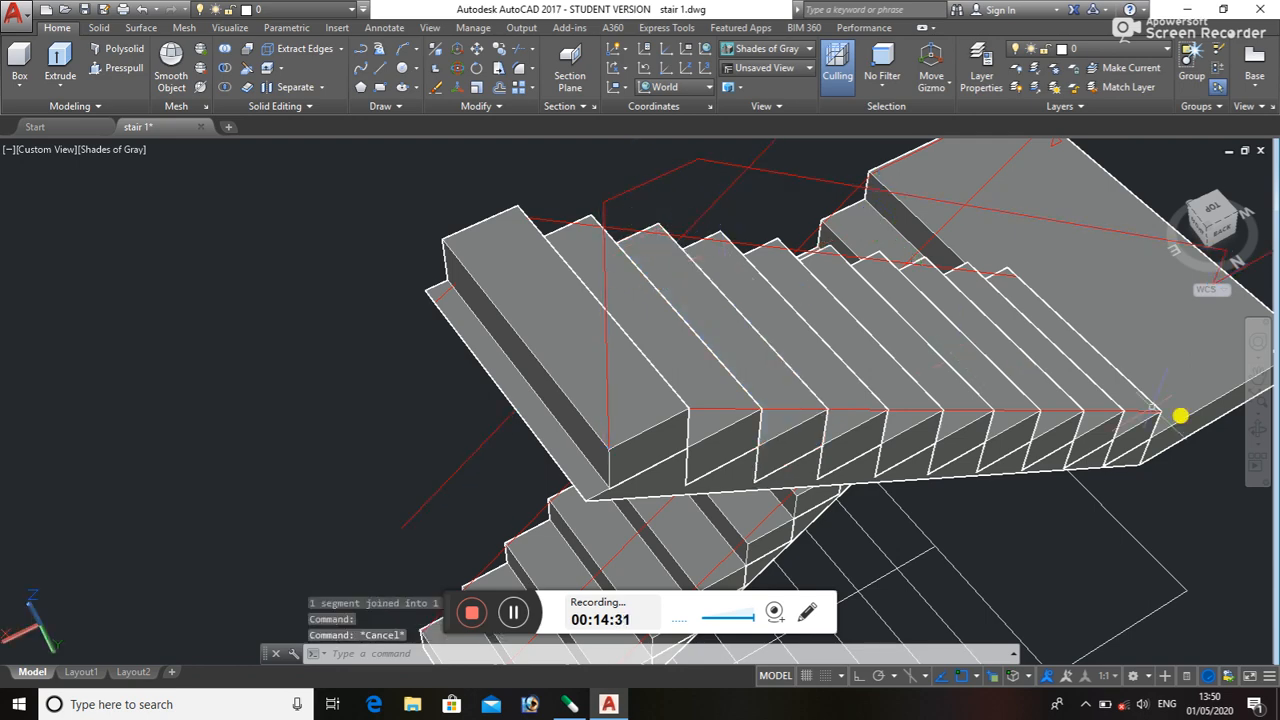
- Draw a 3D polyline from the raised inner polyline's upper end down to the top step's back inner corner
{"action": "middle_click_drag", "start_coordinate": [994, 337], "coordinate": [926, 516], "text": "shift"}
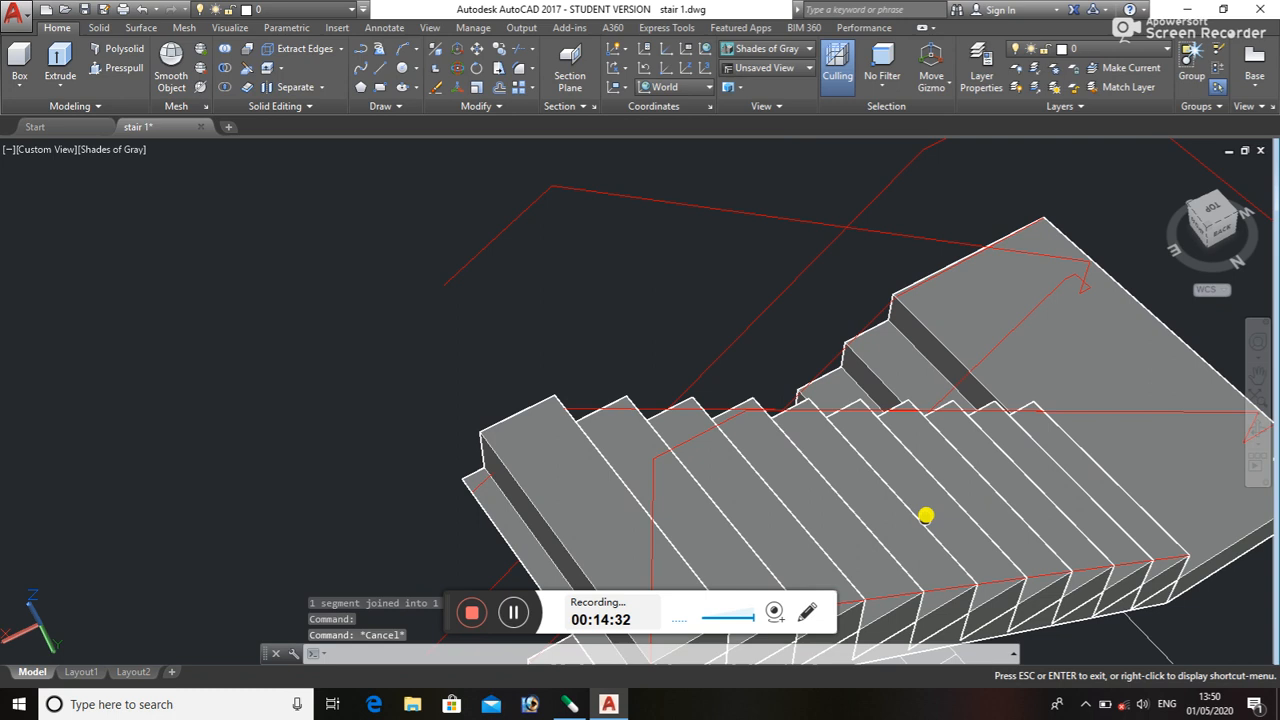
{"action": "scroll", "coordinate": [540, 399], "scroll_direction": "up", "scroll_amount": 7}
{"action": "scroll", "coordinate": [540, 397], "scroll_direction": "down", "scroll_amount": 5}
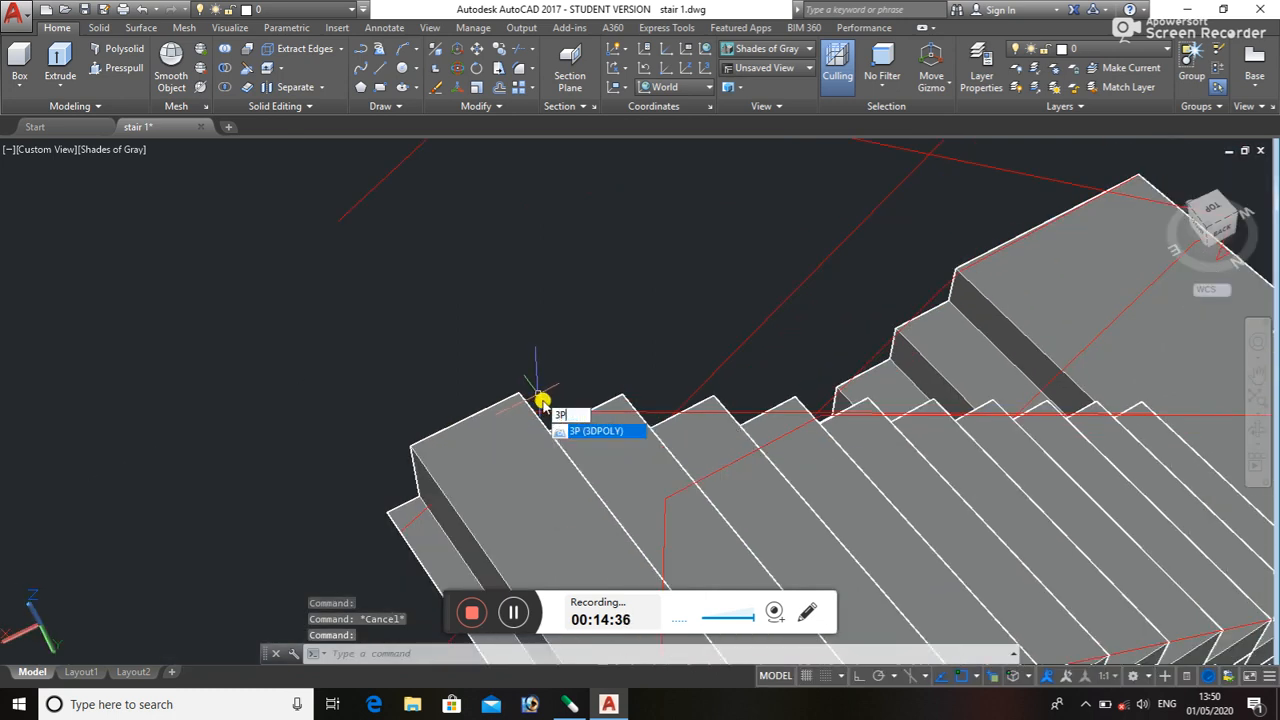
{"action": "key", "text": "Return"}
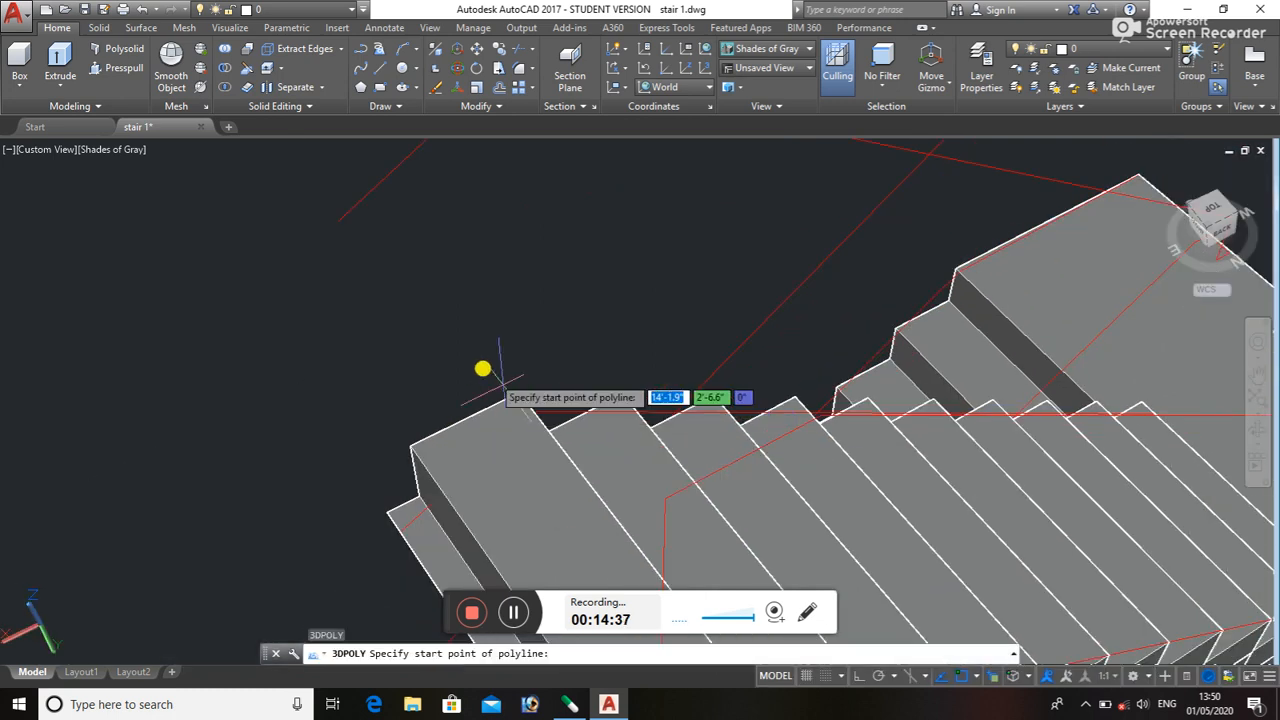
{"action": "left_click", "coordinate": [340, 220]}
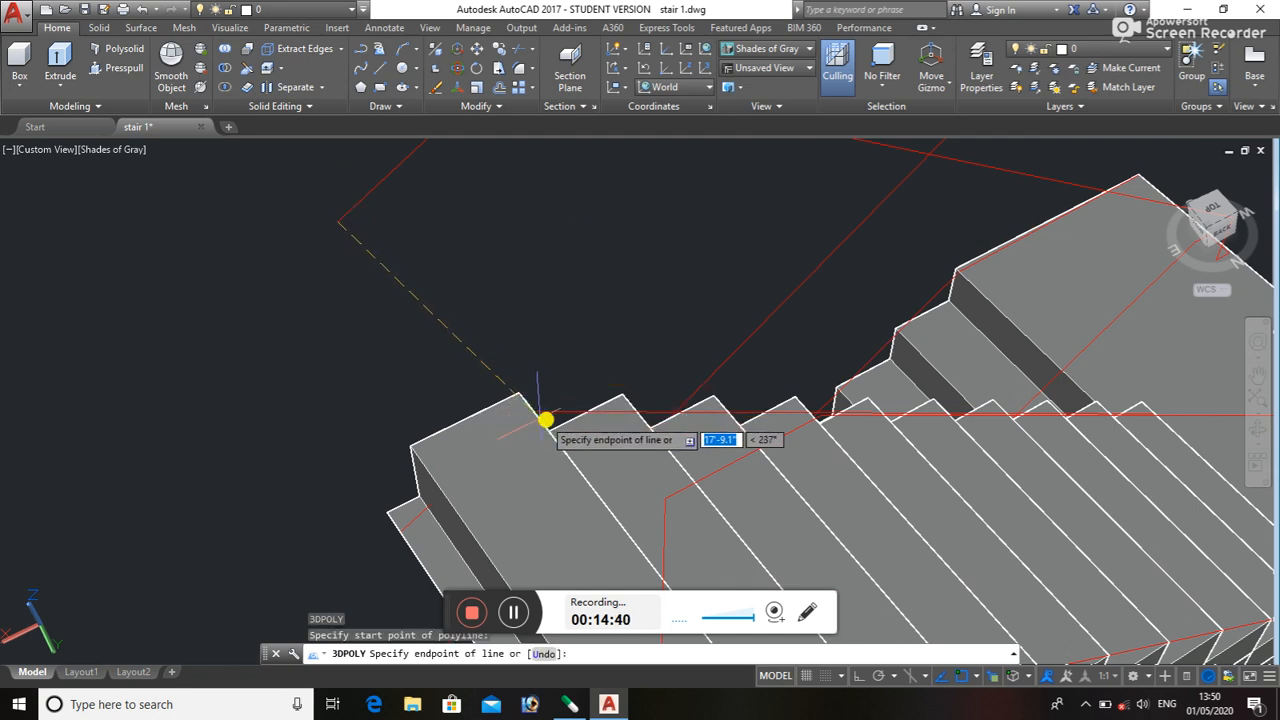
{"action": "left_click", "coordinate": [421, 460]}
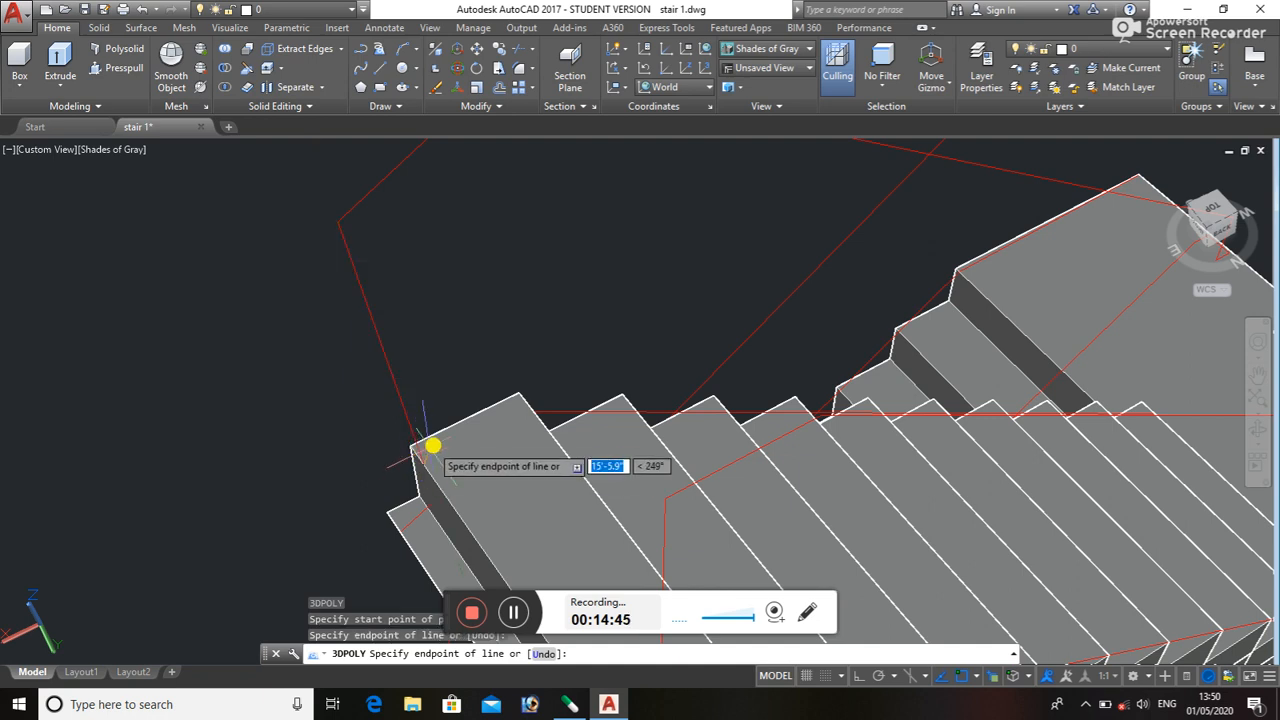
{"action": "key", "text": "Escape"}
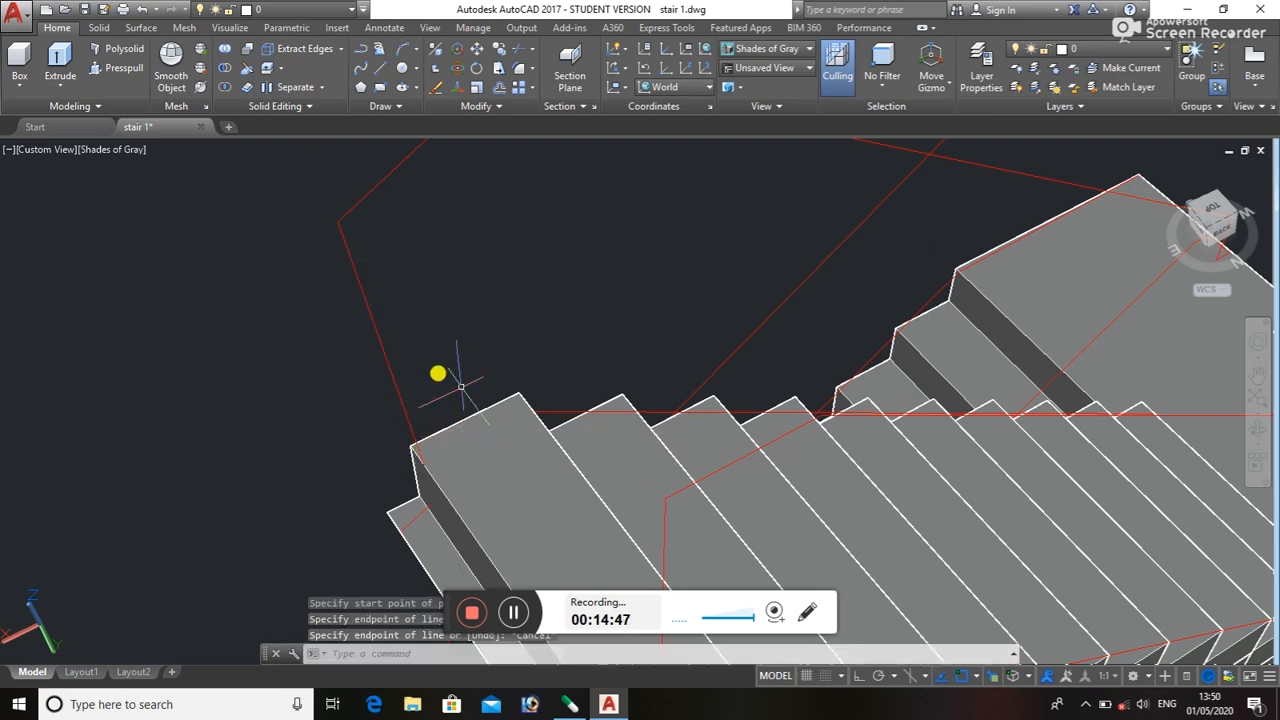
- Join the raised inner polyline and the vertical segment at its upper end into one 3D polyline
{"action": "left_click", "coordinate": [376, 190]}
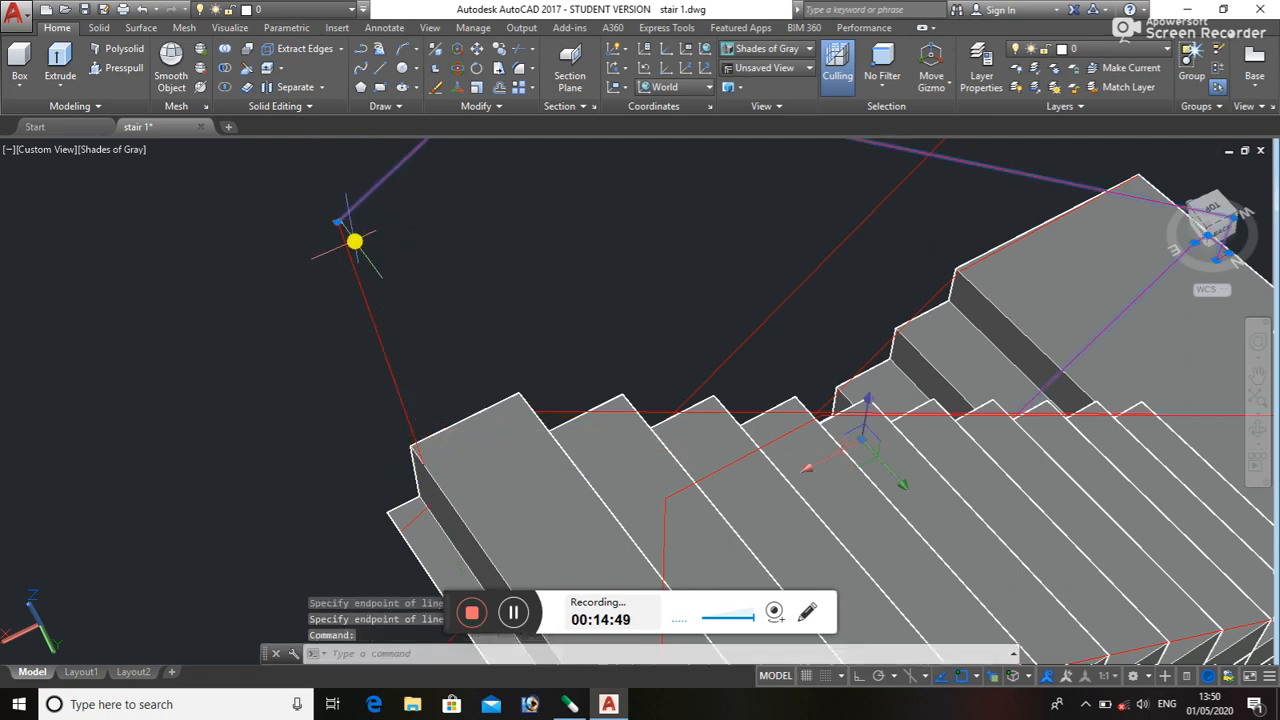
{"action": "left_click", "coordinate": [349, 249]}
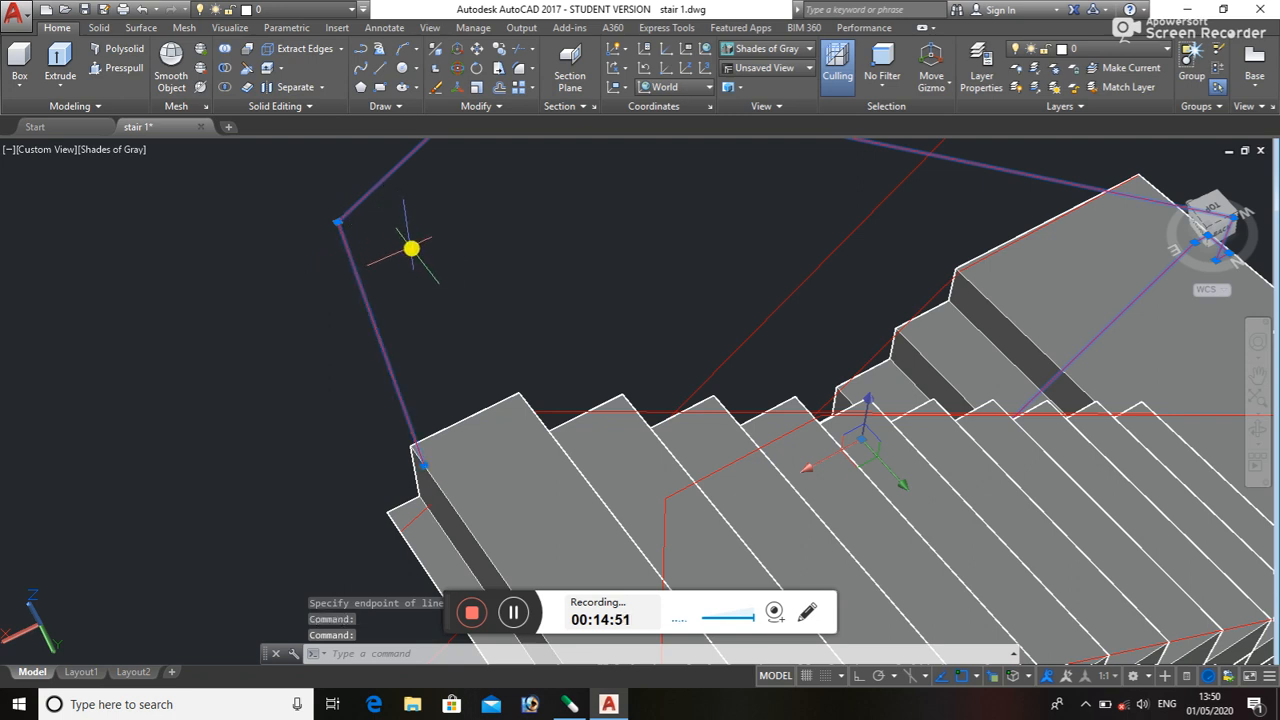
{"action": "key", "text": "Return"}
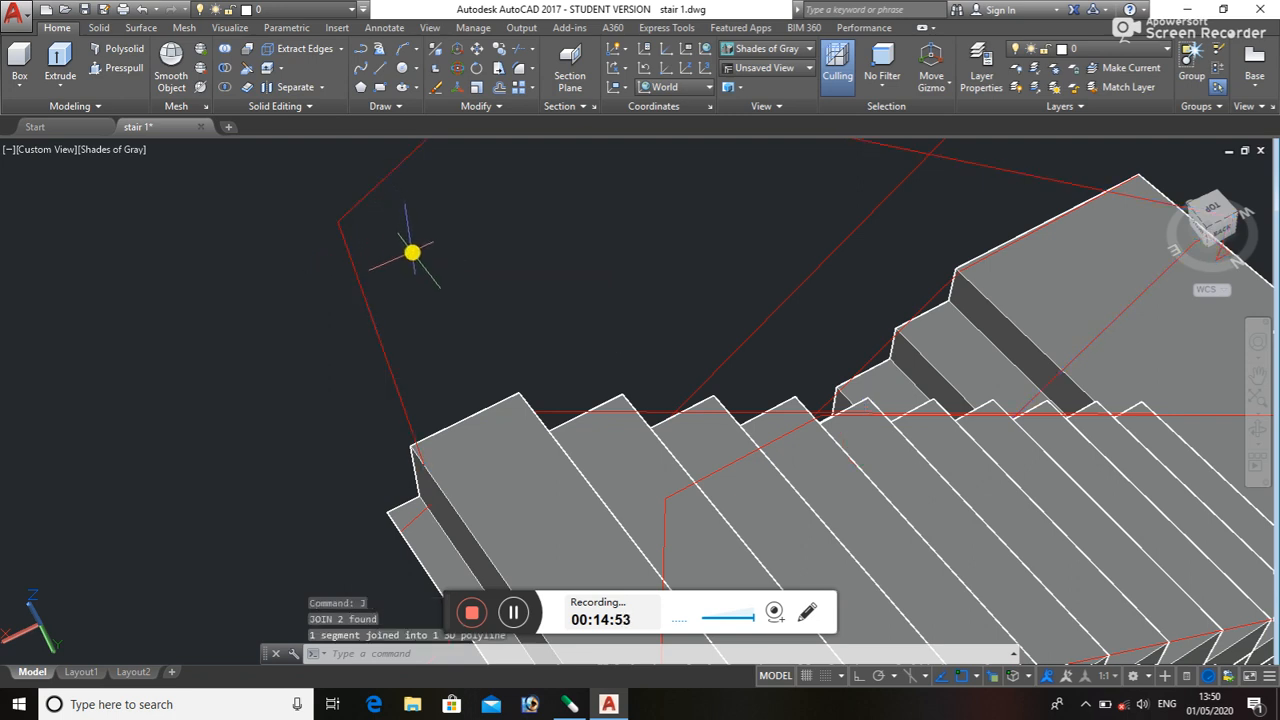
{"action": "left_click", "coordinate": [353, 205]}
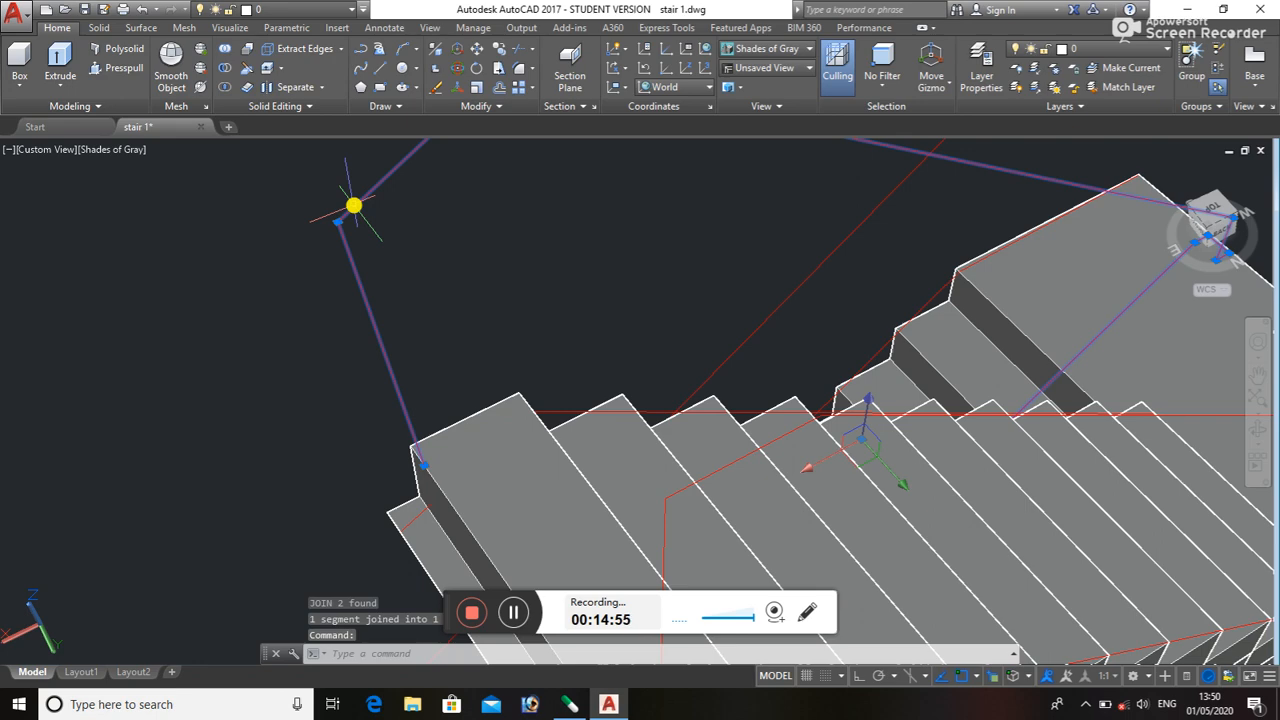
{"action": "key", "text": "Escape"}
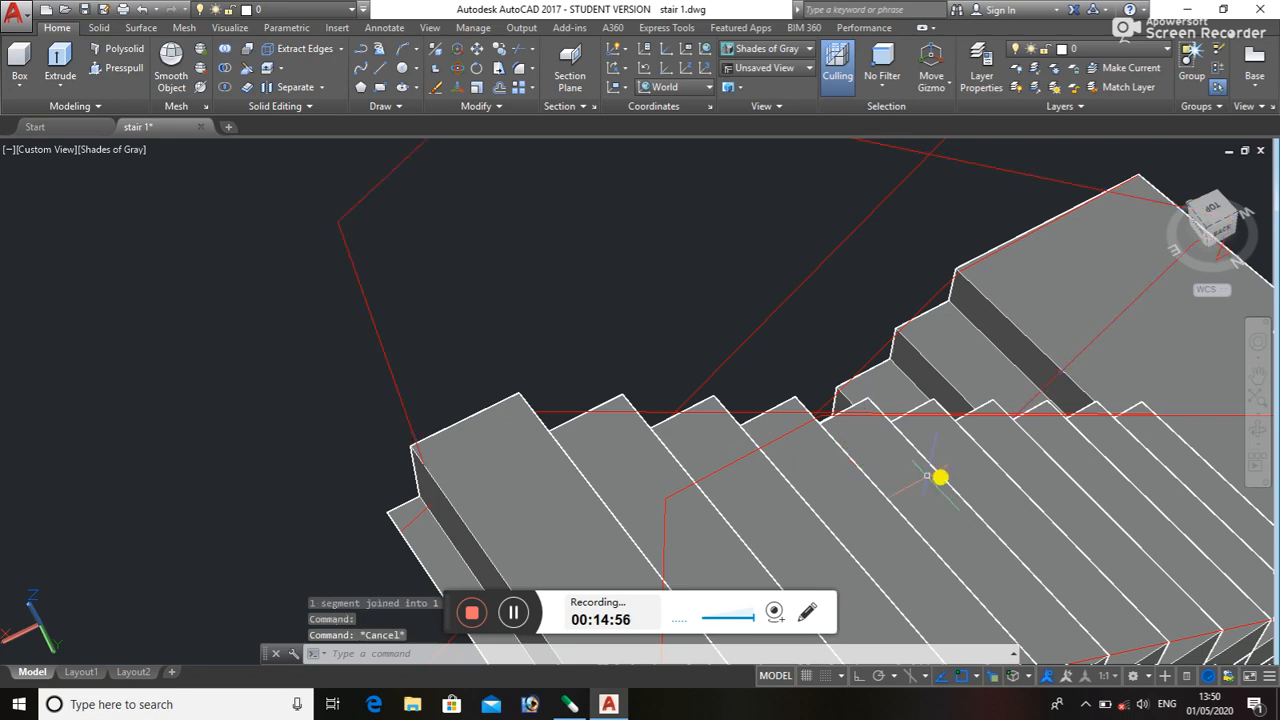
- Try to draw a 3D polyline from the raised outer polyline's lower end down to the first step
{"action": "left_click", "coordinate": [1257, 431]}
{"action": "left_click_drag", "start_coordinate": [1169, 452], "coordinate": [858, 130]}
{"action": "left_click_drag", "start_coordinate": [893, 387], "coordinate": [750, 307]}
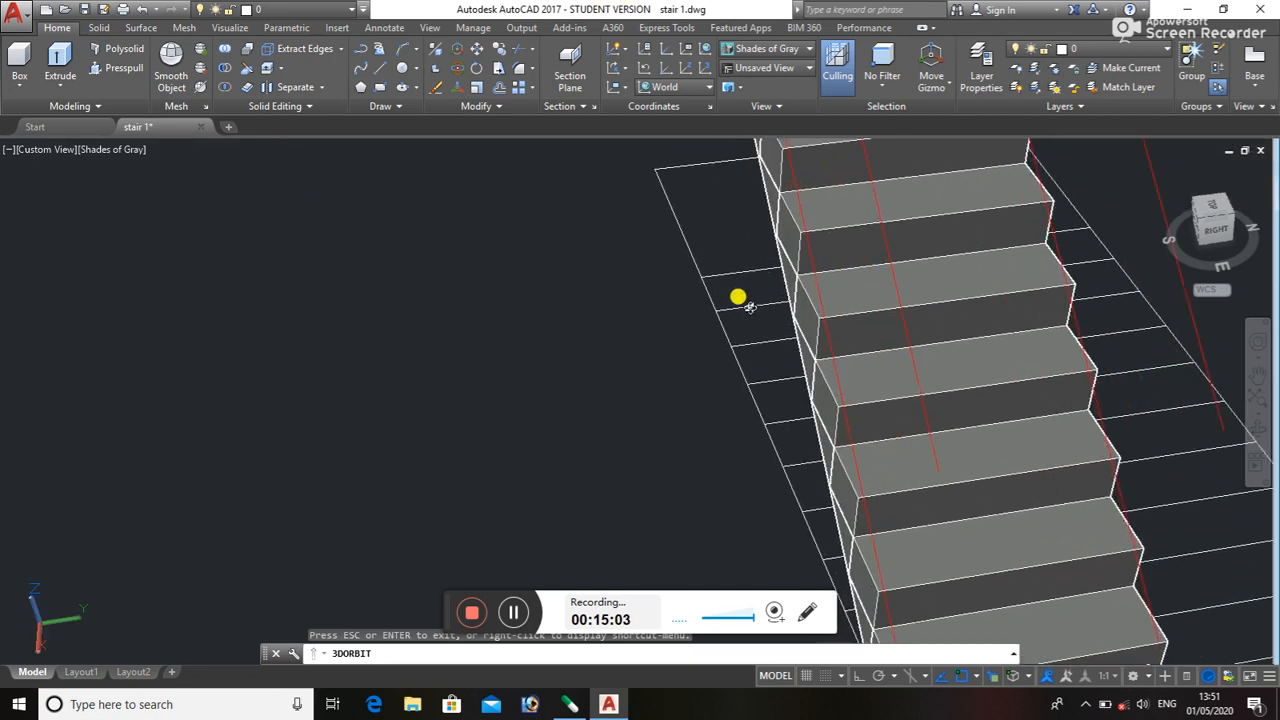
{"action": "middle_click_drag", "start_coordinate": [783, 415], "coordinate": [520, 196]}
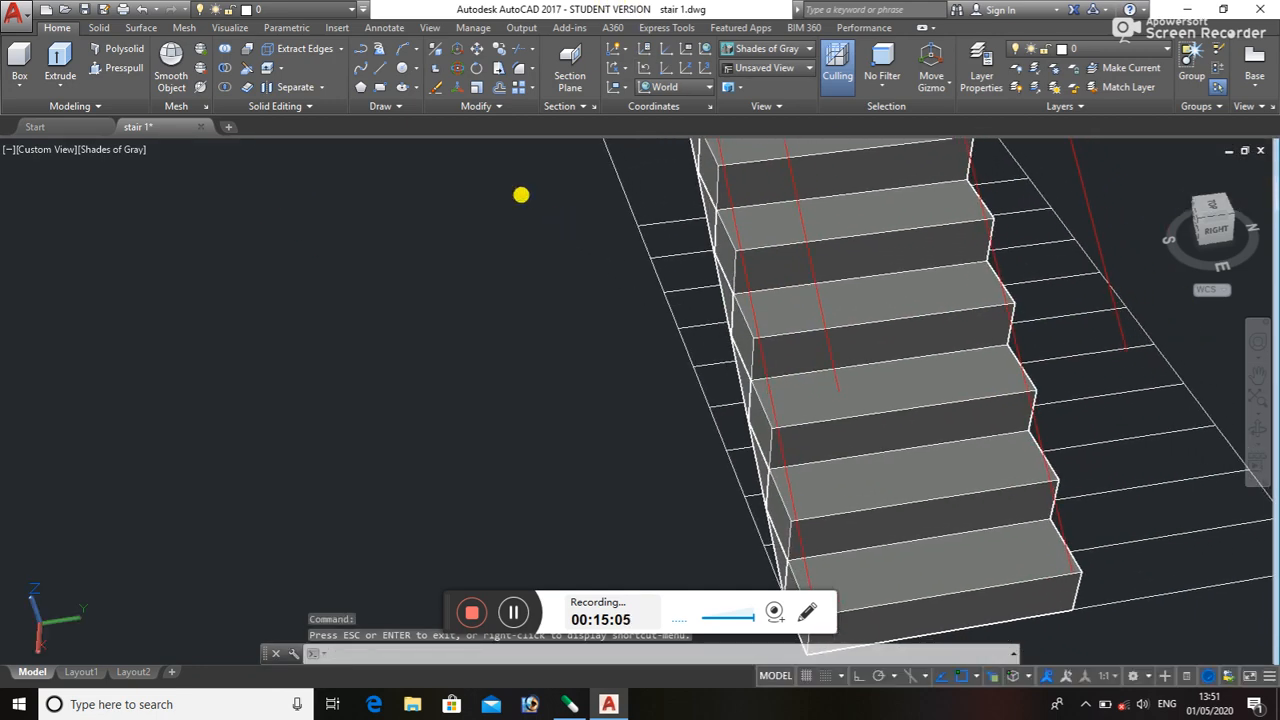
{"action": "type", "text": "dpoly"}
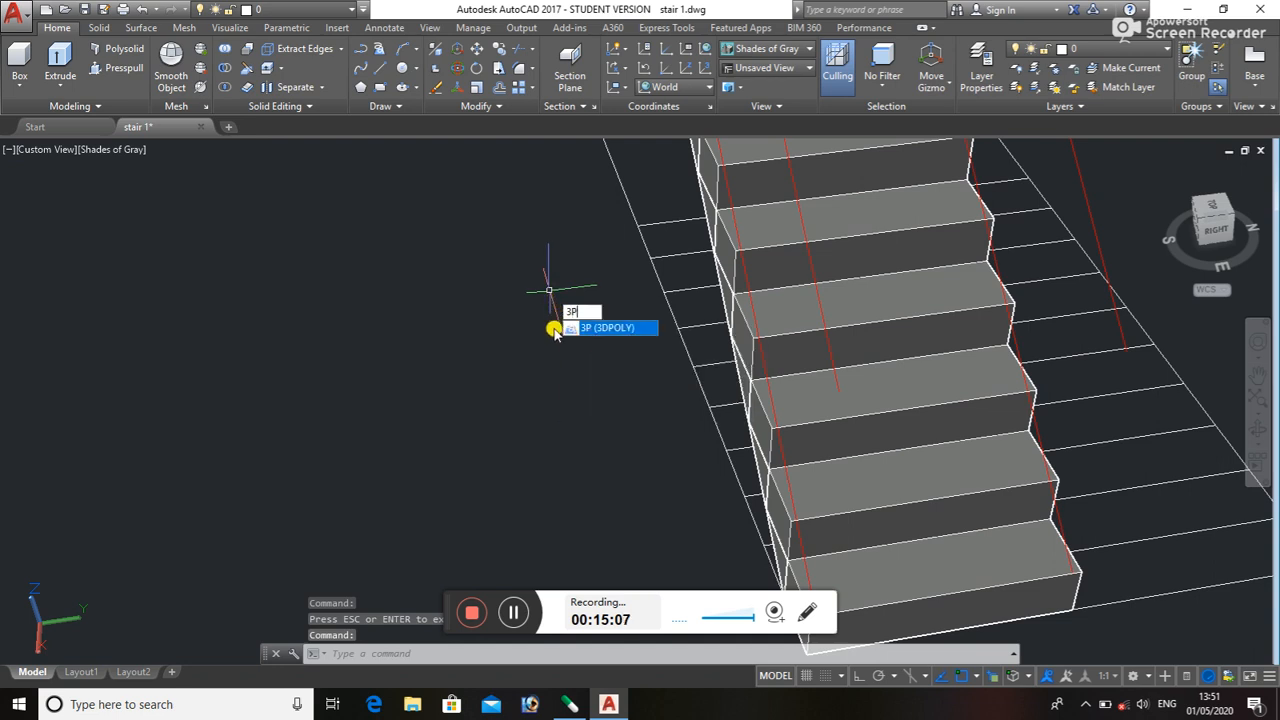
{"action": "key", "text": "Return"}
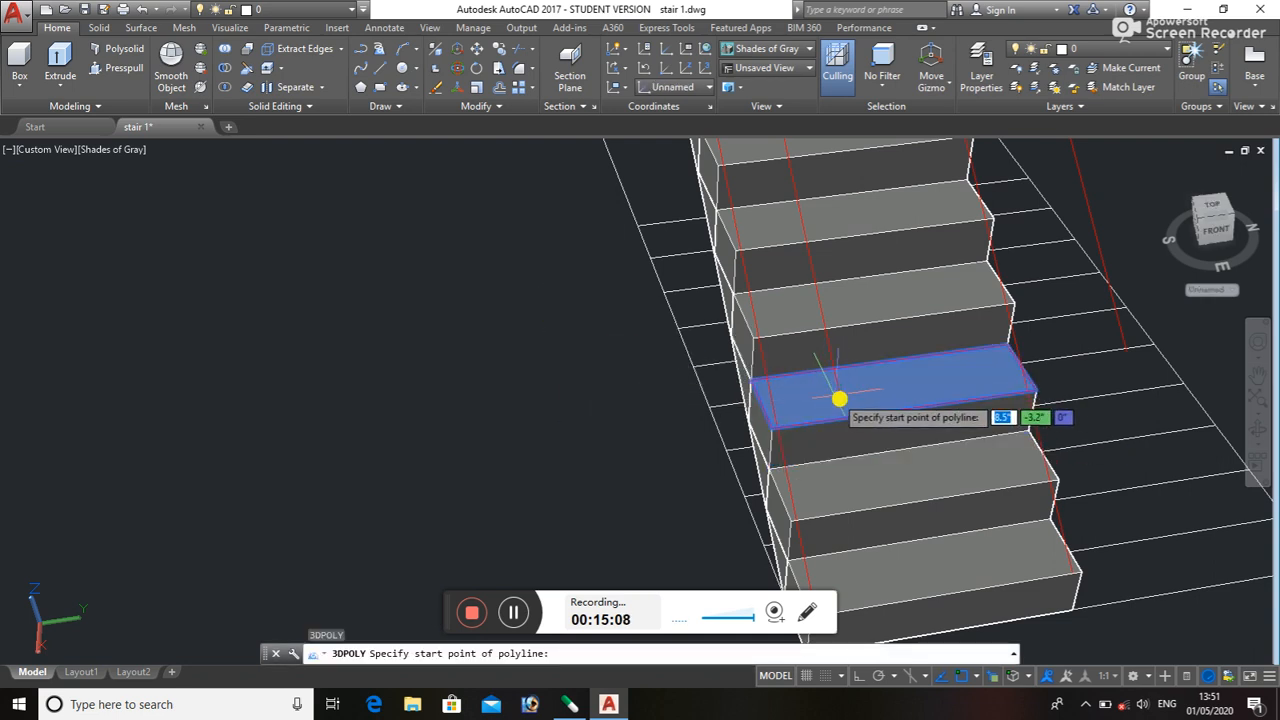
{"action": "left_click", "coordinate": [836, 494]}
{"action": "middle_click_drag", "start_coordinate": [836, 496], "coordinate": [806, 326]}
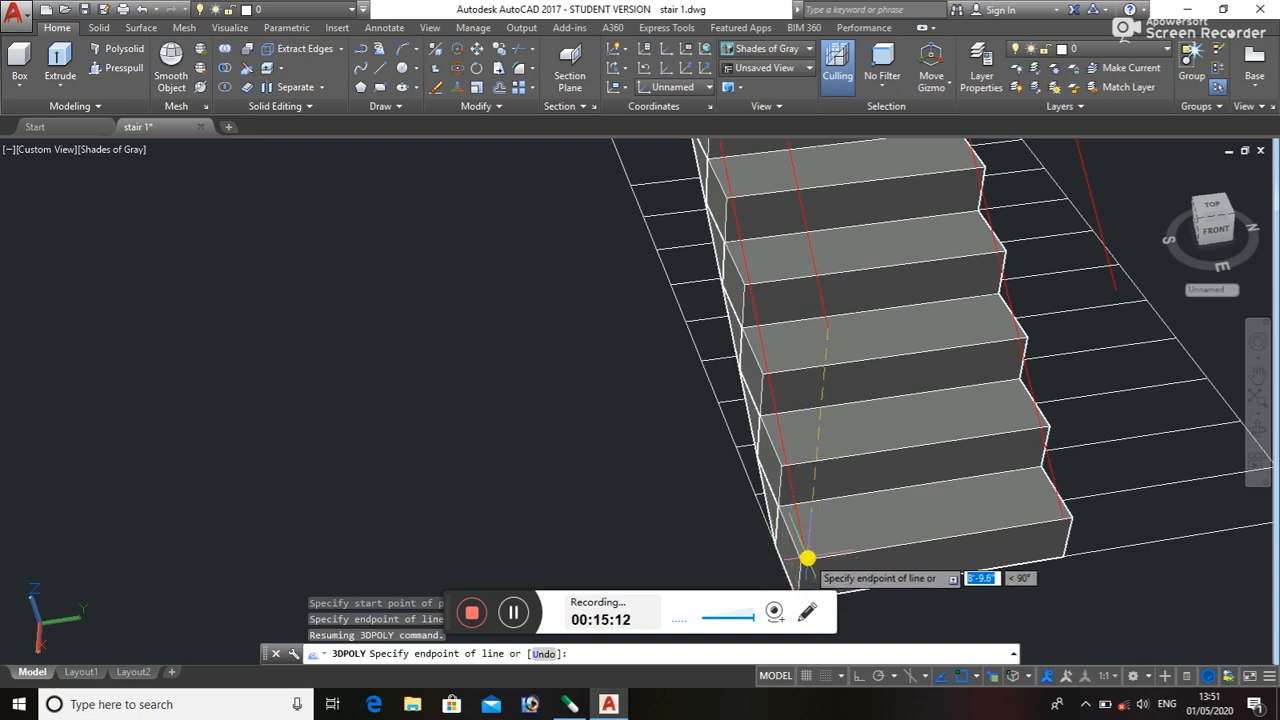
{"action": "scroll", "coordinate": [808, 558], "scroll_direction": "up", "scroll_amount": 4}
{"action": "middle_click_drag", "start_coordinate": [808, 558], "coordinate": [757, 426]}
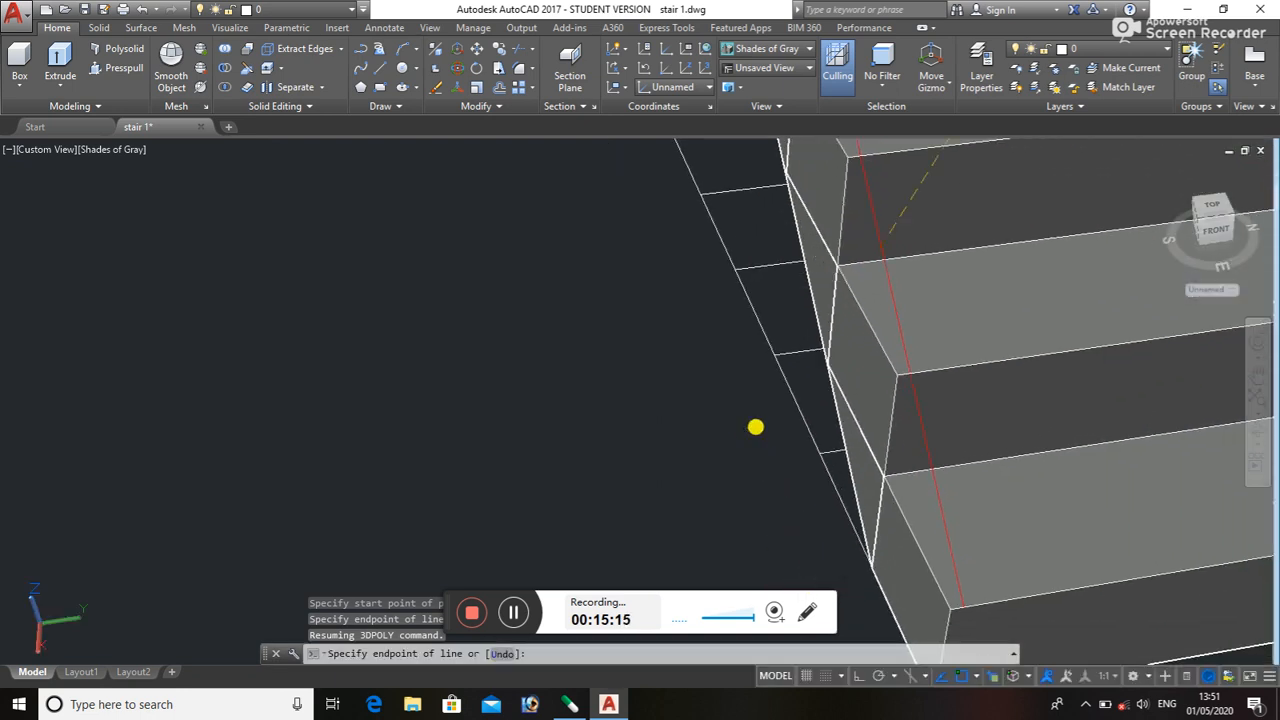
{"action": "scroll", "coordinate": [932, 580], "scroll_direction": "up", "scroll_amount": 4}
{"action": "scroll", "coordinate": [962, 588], "scroll_direction": "down", "scroll_amount": 4}
{"action": "scroll", "coordinate": [957, 577], "scroll_direction": "down", "scroll_amount": 4}
{"action": "scroll", "coordinate": [757, 466], "scroll_direction": "up", "scroll_amount": 3}
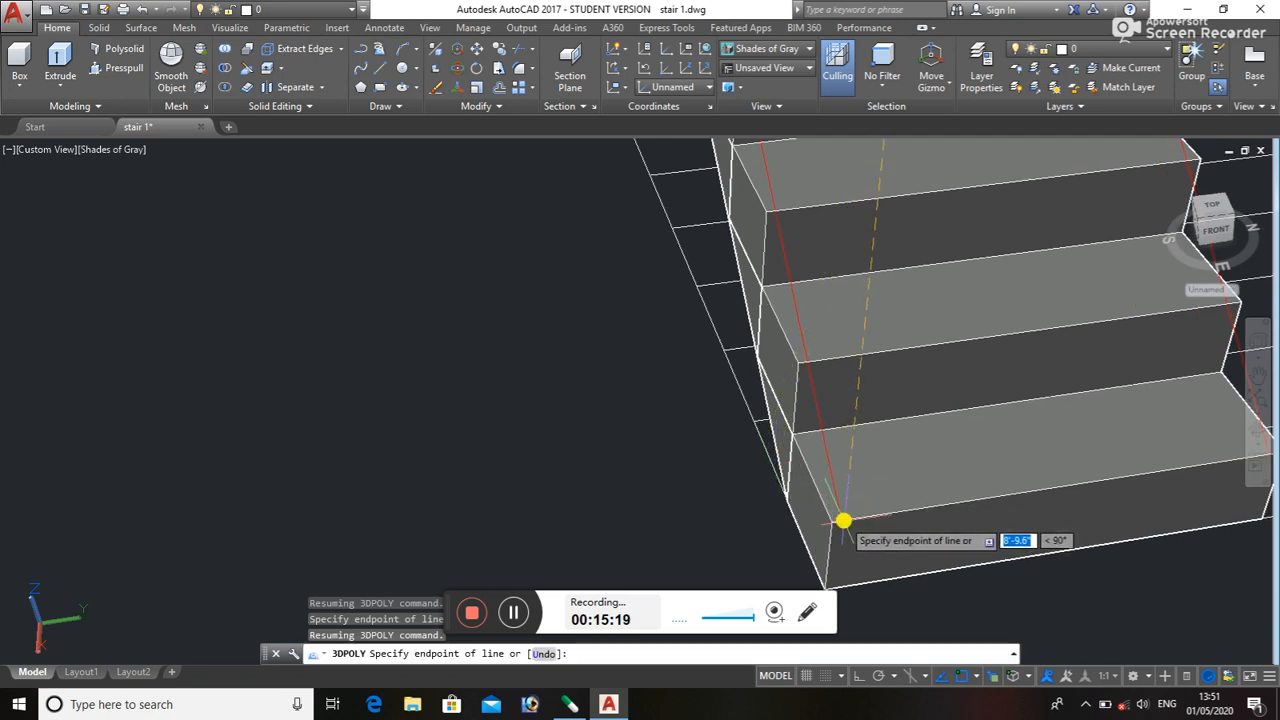
{"action": "scroll", "coordinate": [841, 521], "scroll_direction": "up", "scroll_amount": 2}
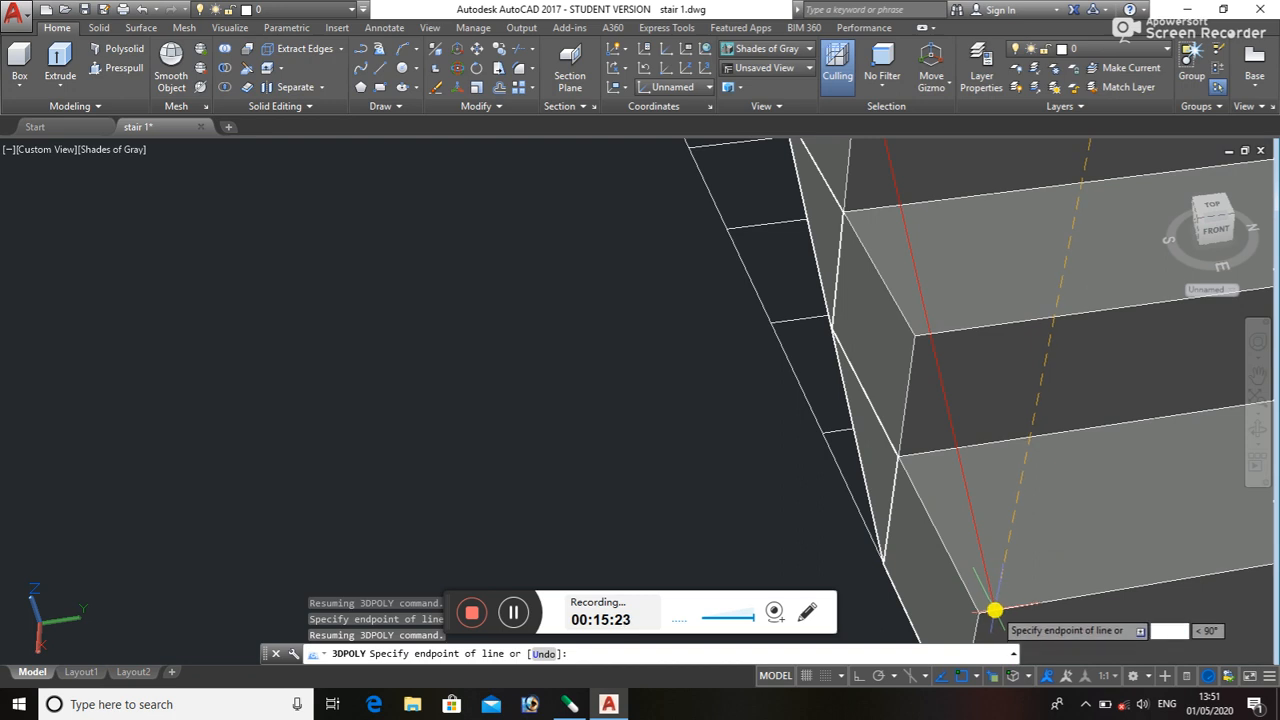
{"action": "scroll", "coordinate": [1008, 571], "scroll_direction": "down", "scroll_amount": 2}
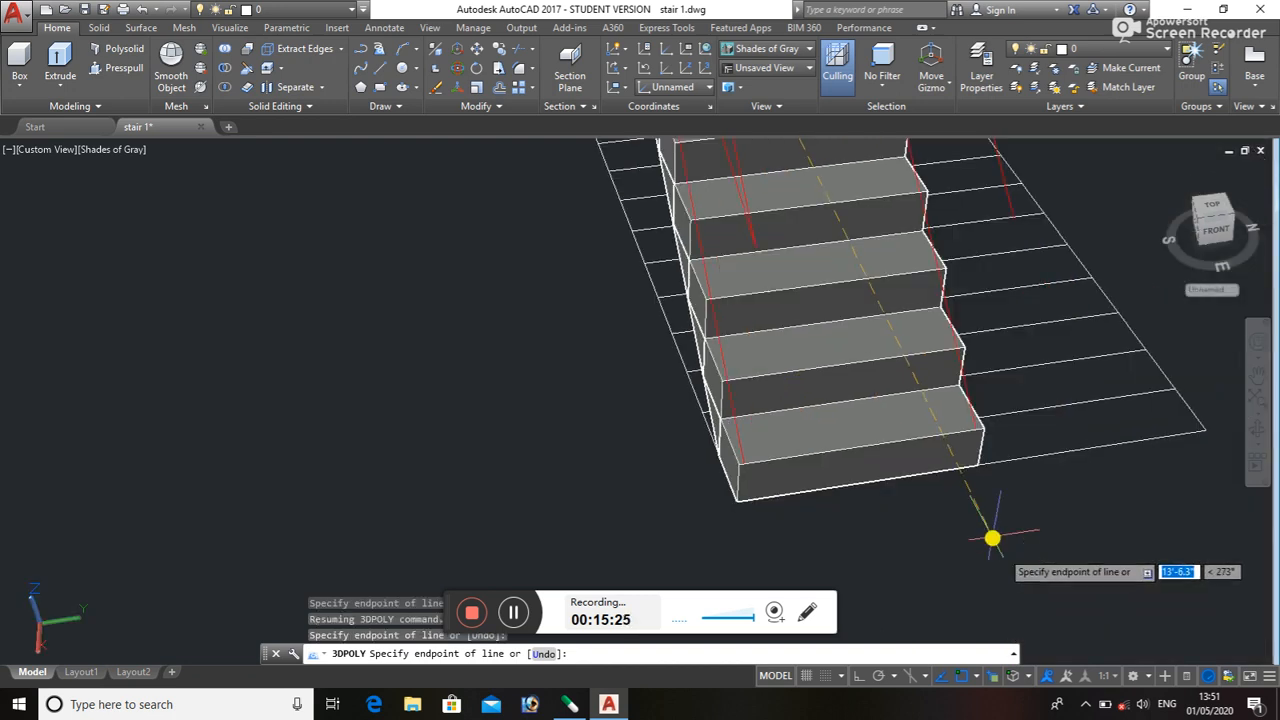
{"action": "key", "text": "Escape"}
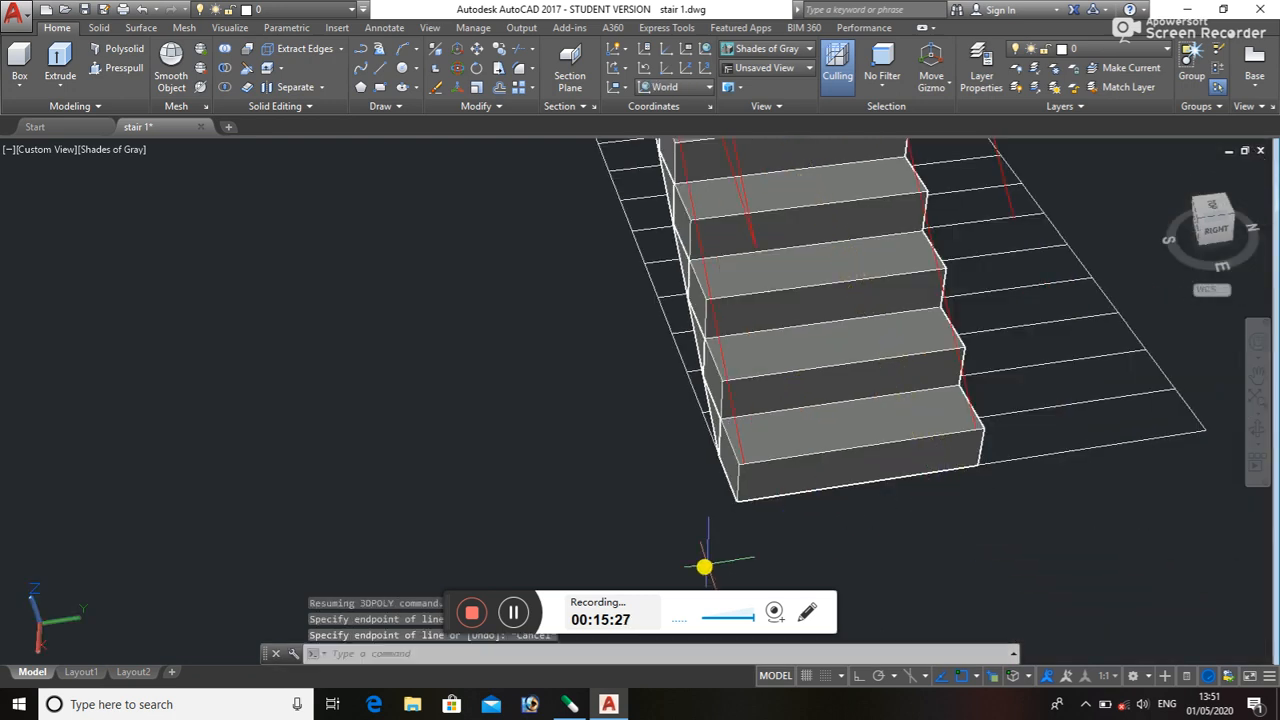
- Draw a vertical 3D polyline between the raised outer polyline's lower end and the first step's front outer corner
{"action": "left_click", "coordinate": [519, 617]}
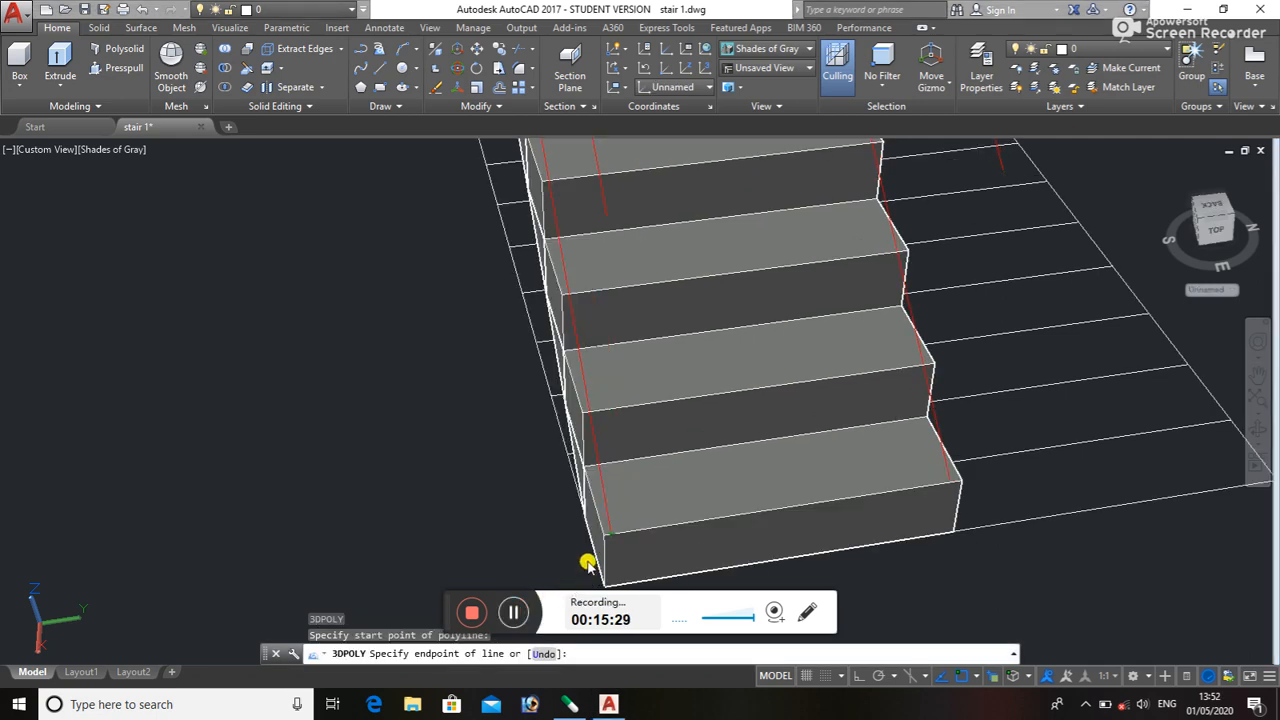
{"action": "scroll", "coordinate": [588, 568], "scroll_direction": "down", "scroll_amount": 2}
{"action": "scroll", "coordinate": [630, 528], "scroll_direction": "up", "scroll_amount": 1}
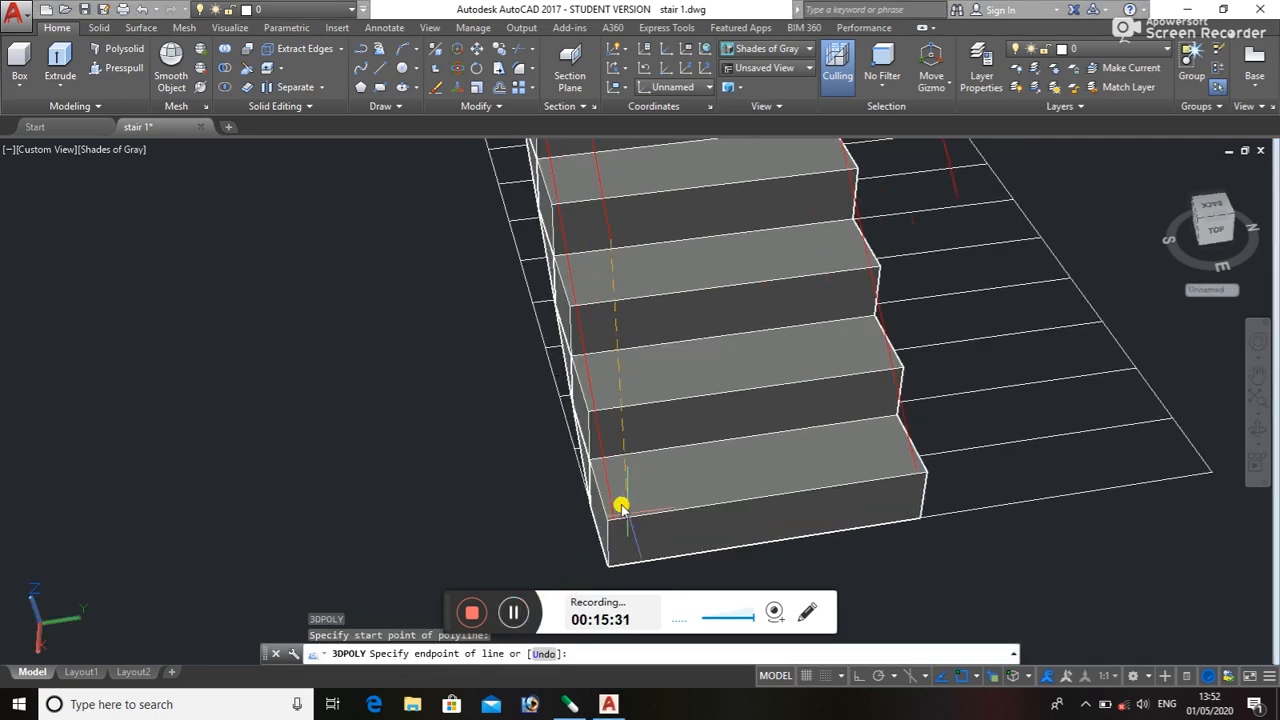
{"action": "scroll", "coordinate": [621, 507], "scroll_direction": "up", "scroll_amount": 3}
{"action": "scroll", "coordinate": [614, 517], "scroll_direction": "down", "scroll_amount": 2}
{"action": "scroll", "coordinate": [604, 540], "scroll_direction": "up", "scroll_amount": 3}
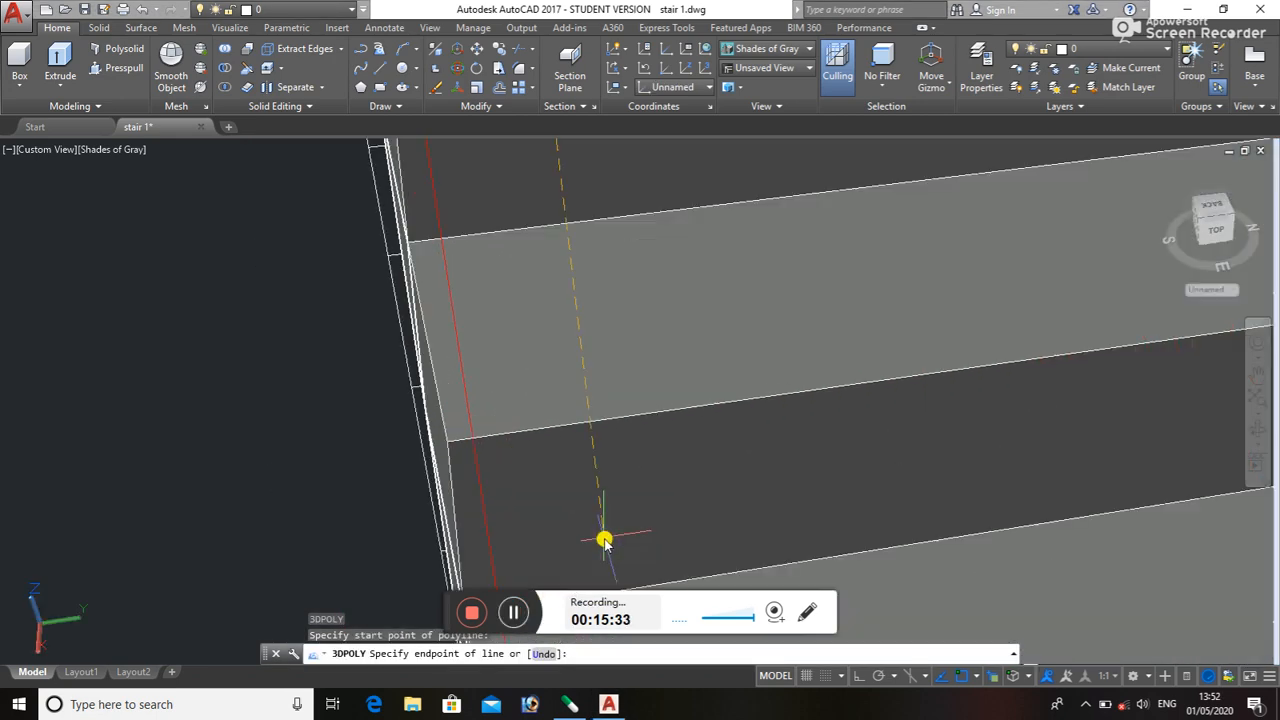
{"action": "scroll", "coordinate": [603, 537], "scroll_direction": "down", "scroll_amount": 2}
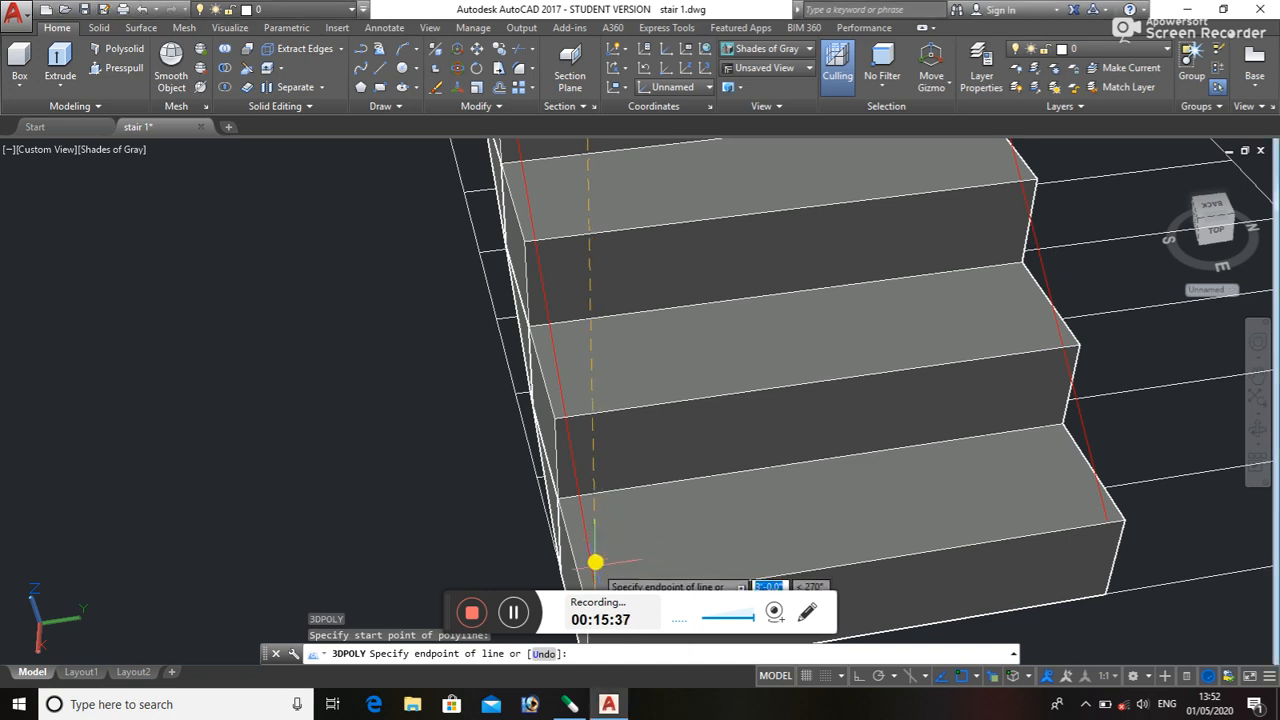
{"action": "middle_click_drag", "start_coordinate": [603, 521], "coordinate": [597, 473]}
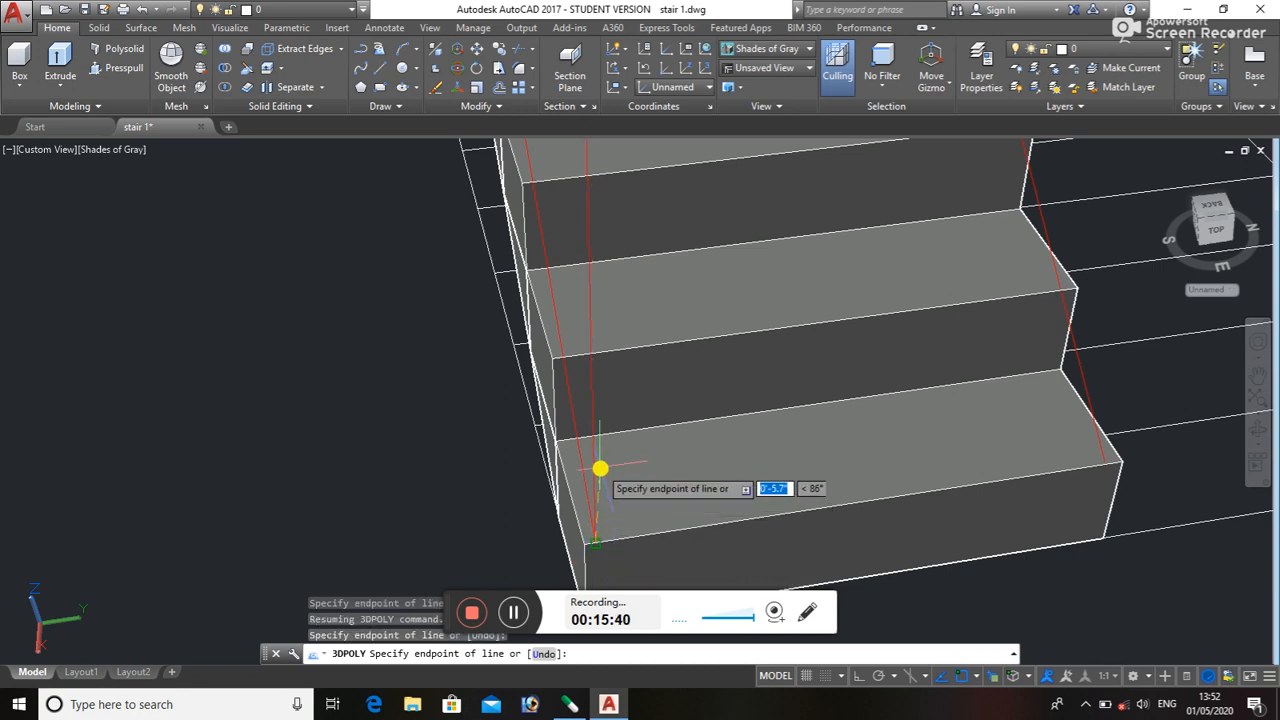
{"action": "scroll", "coordinate": [615, 440], "scroll_direction": "down", "scroll_amount": 3}
{"action": "scroll", "coordinate": [640, 350], "scroll_direction": "up", "scroll_amount": 2}
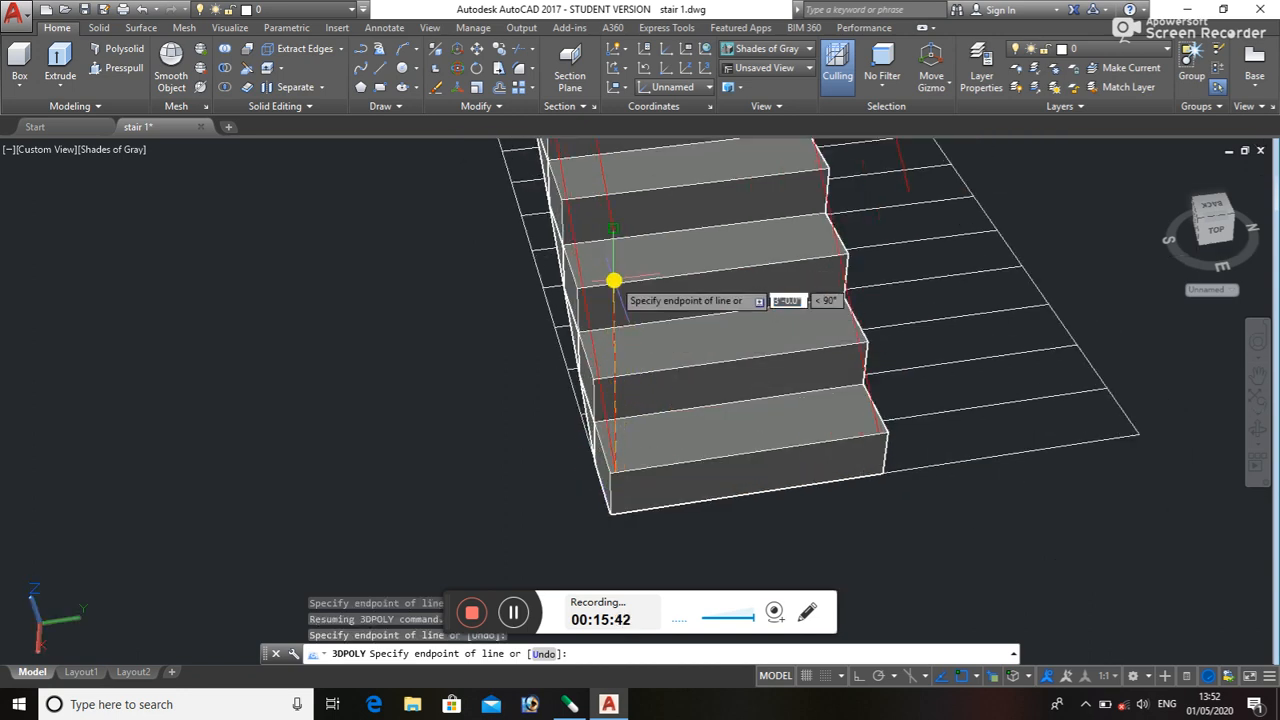
{"action": "key", "text": "Escape"}
- Join the raised outer polyline and the vertical segment at its lower end into one 3D polyline
{"action": "left_click", "coordinate": [614, 212]}
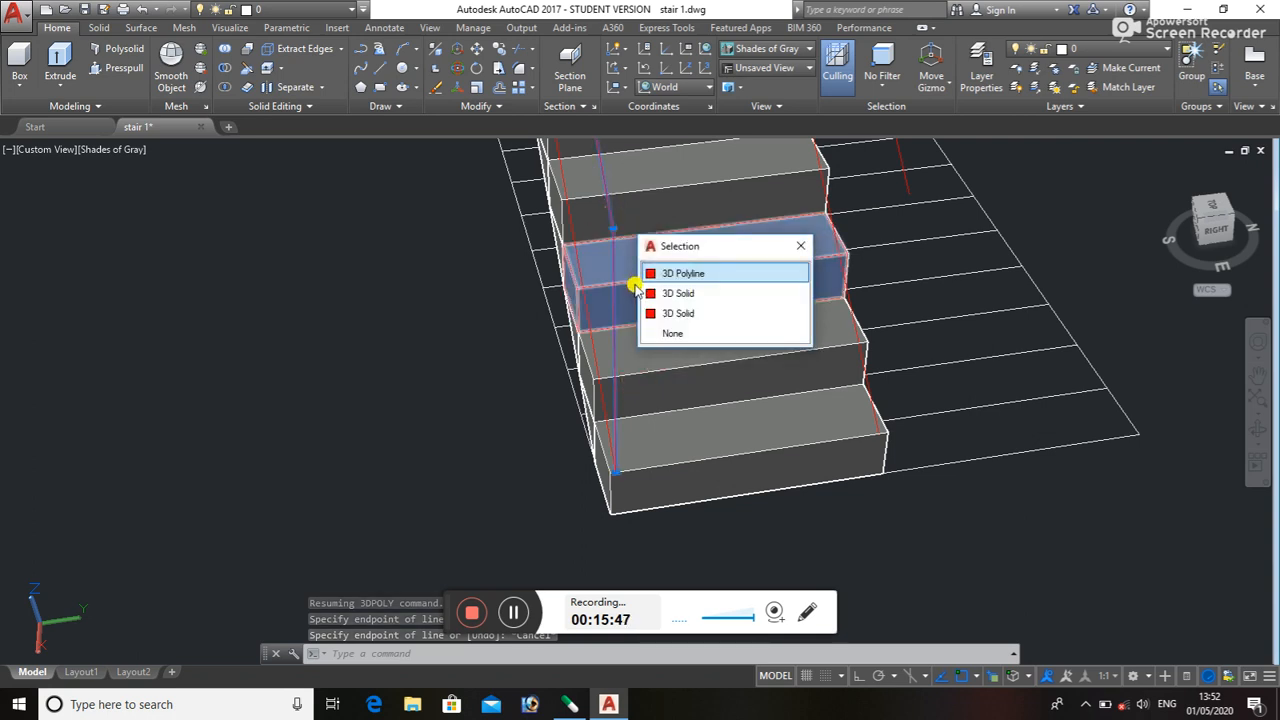
{"action": "left_click", "coordinate": [686, 272]}
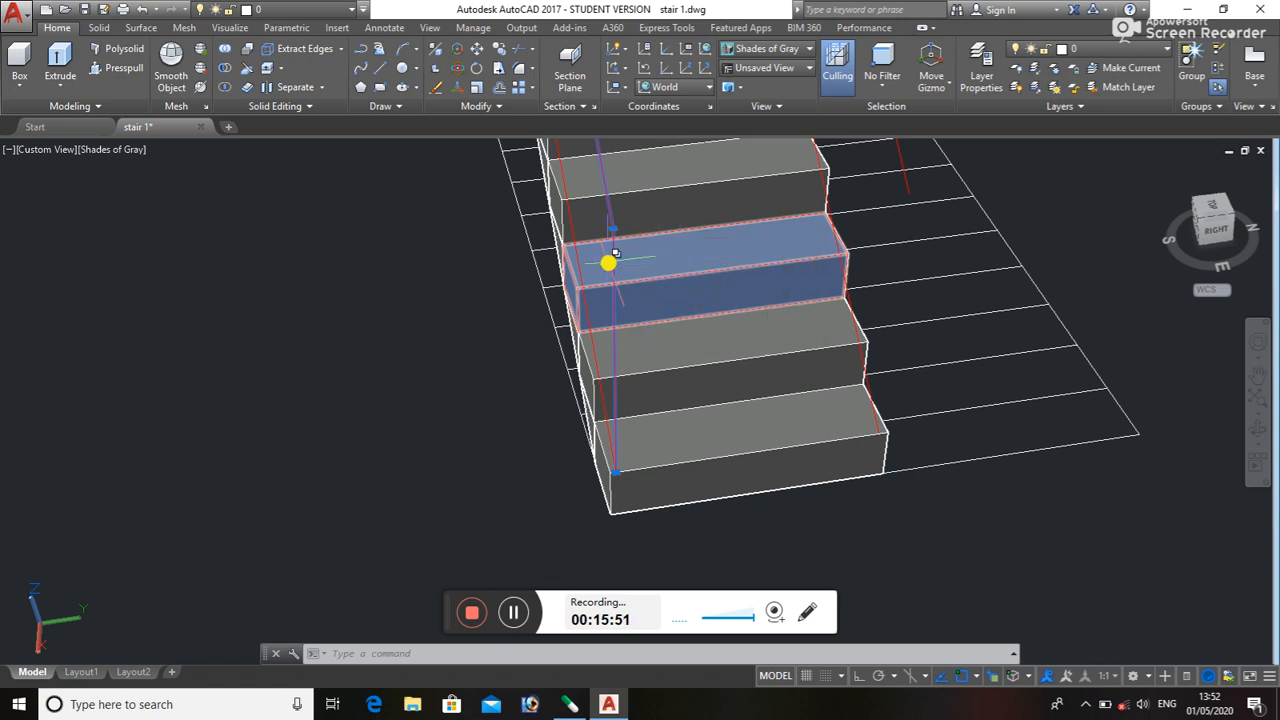
{"action": "type", "text": "j"}
{"action": "key", "text": "Return"}
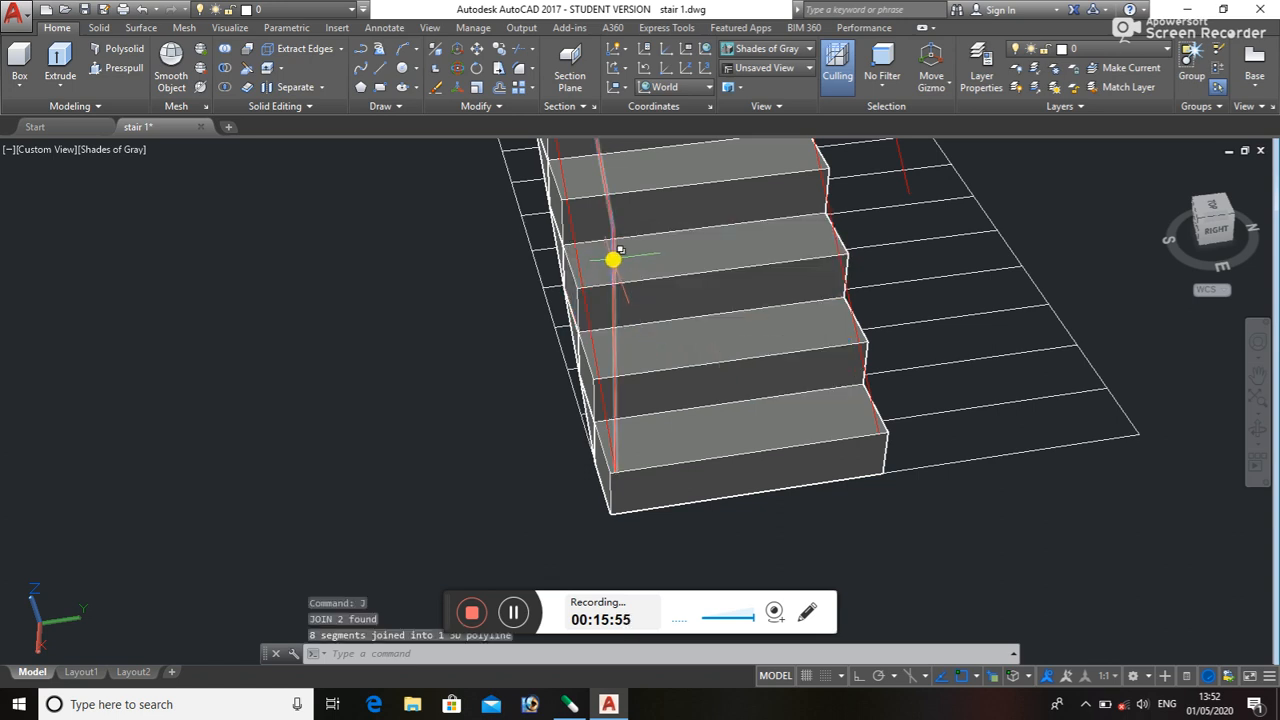
{"action": "left_click", "coordinate": [614, 261]}
{"action": "key", "text": "Escape"}
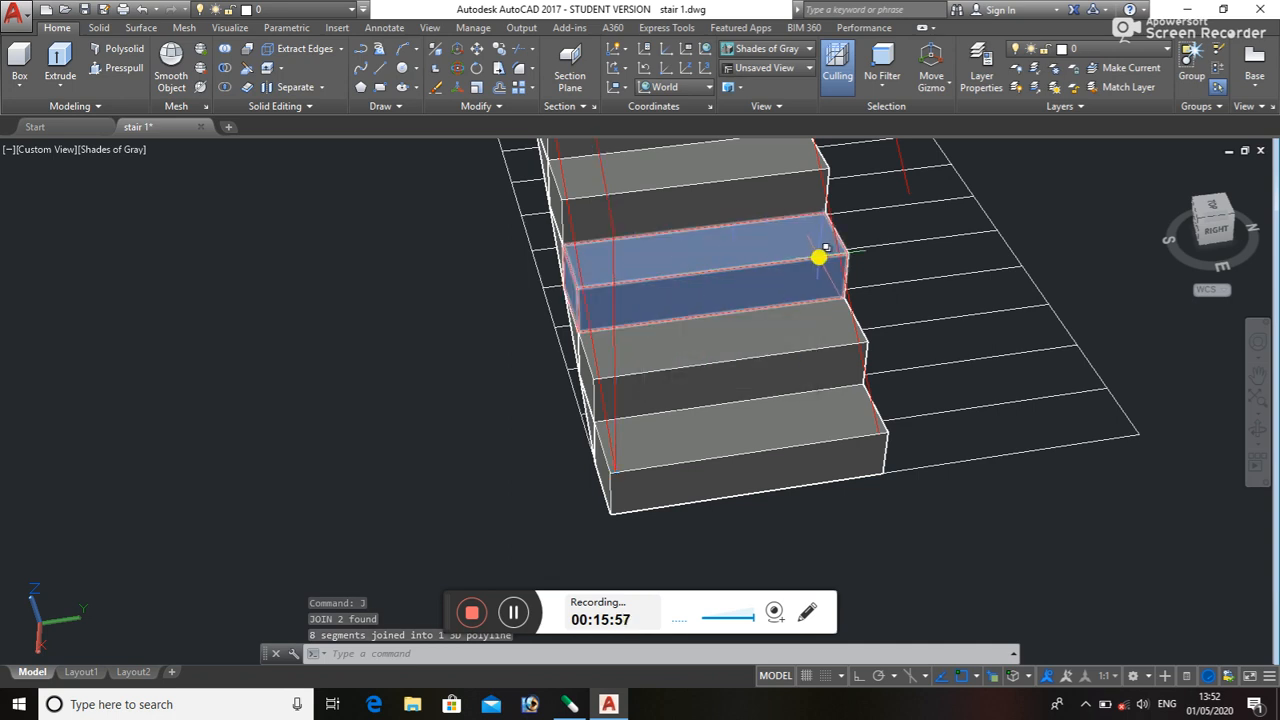
- Draw a 3D polyline from the raised inner polyline's lower end down to the first step's front inner corner
{"action": "middle_click_drag", "start_coordinate": [851, 256], "coordinate": [500, 451], "text": "shift"}
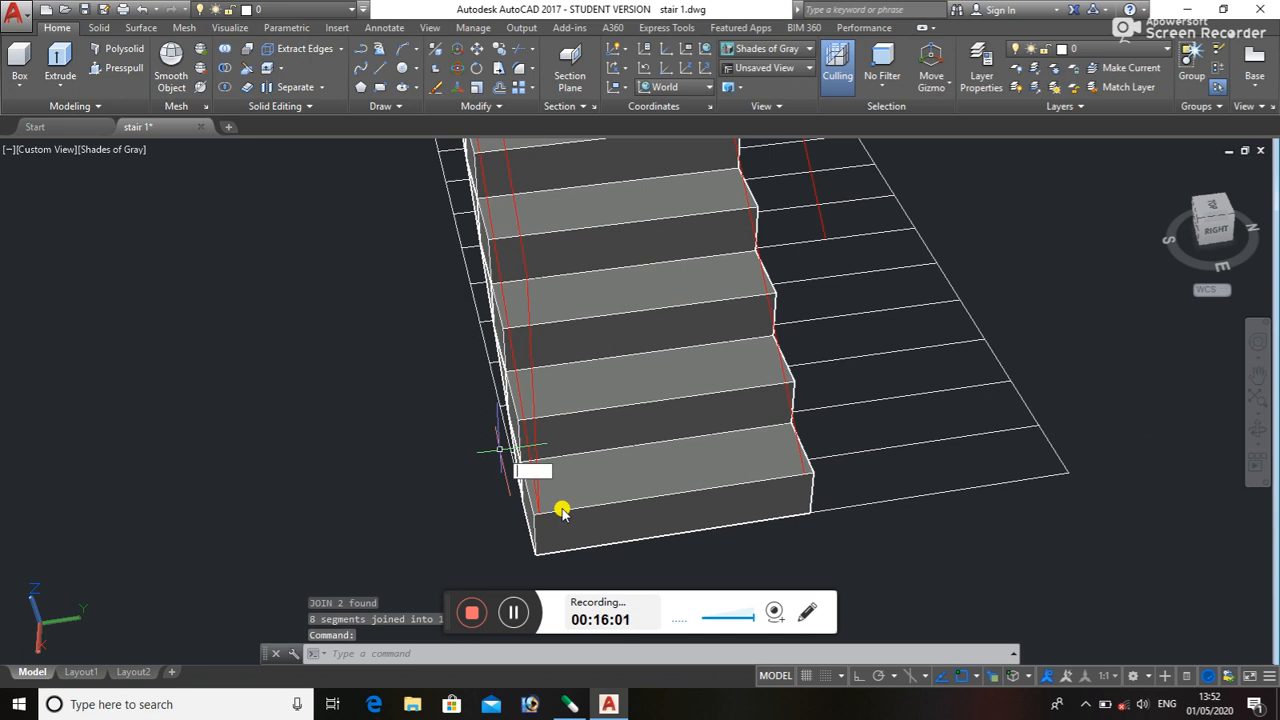
{"action": "type", "text": "P"}
{"action": "key", "text": "Return"}
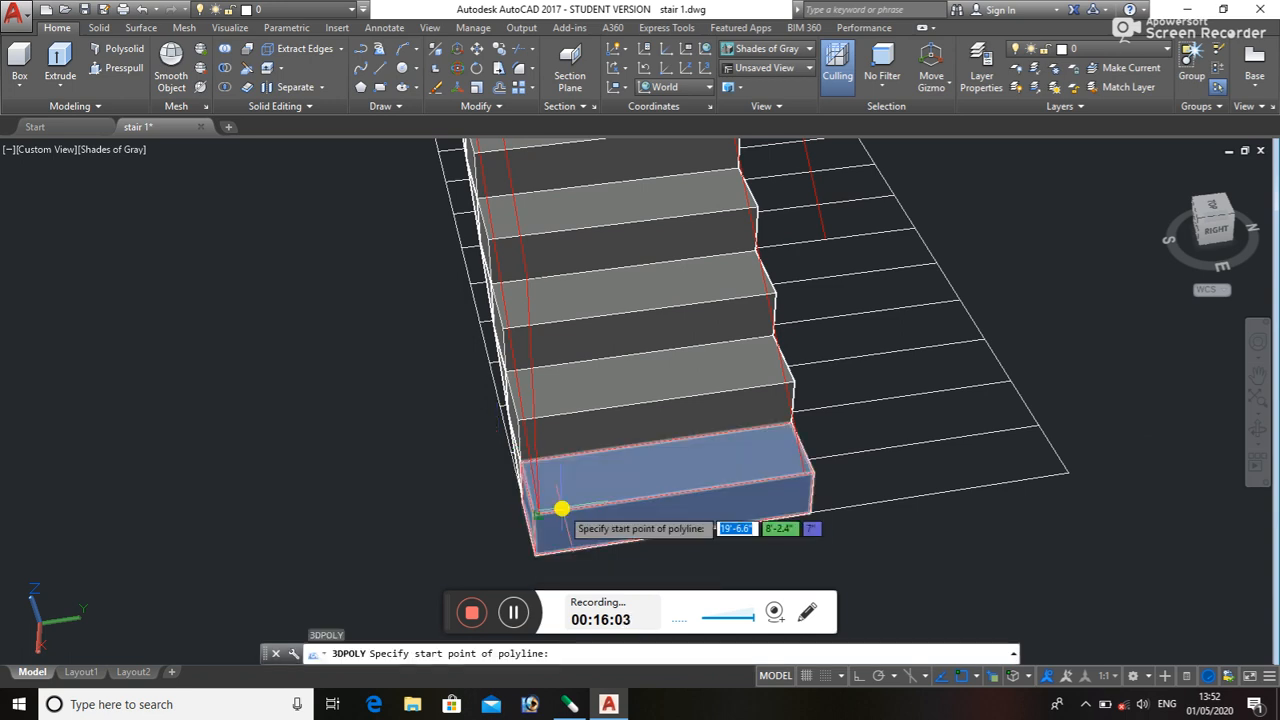
{"action": "left_click", "coordinate": [825, 241]}
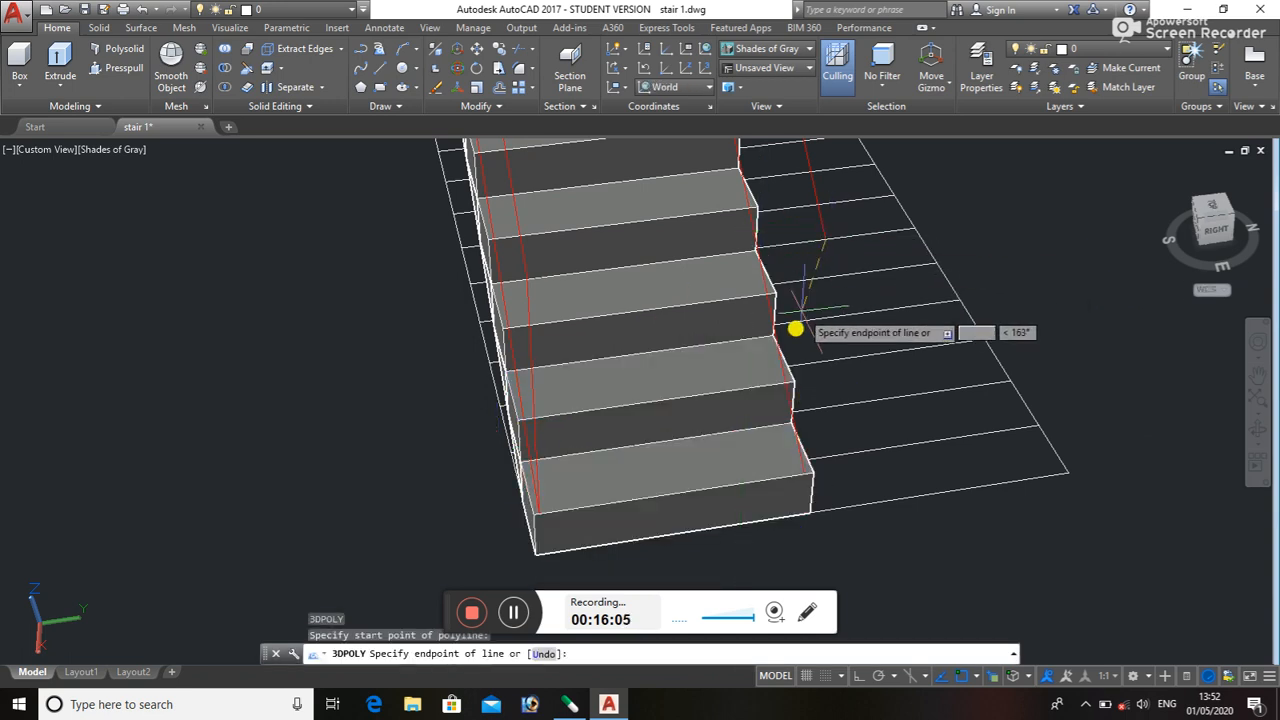
{"action": "left_click", "coordinate": [805, 475]}
{"action": "key", "text": "Escape"}
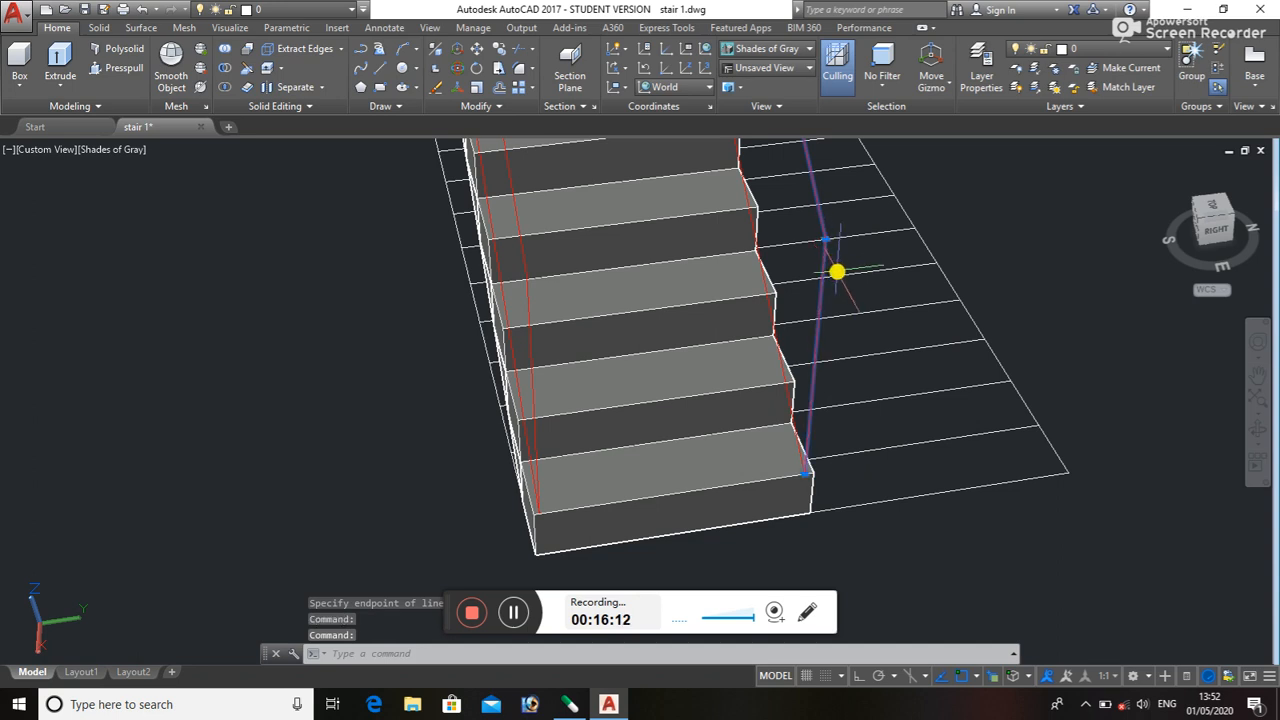
- Join the raised inner polyline and the vertical segment at its lower end into one 3D polyline
{"action": "key", "text": "Return"}
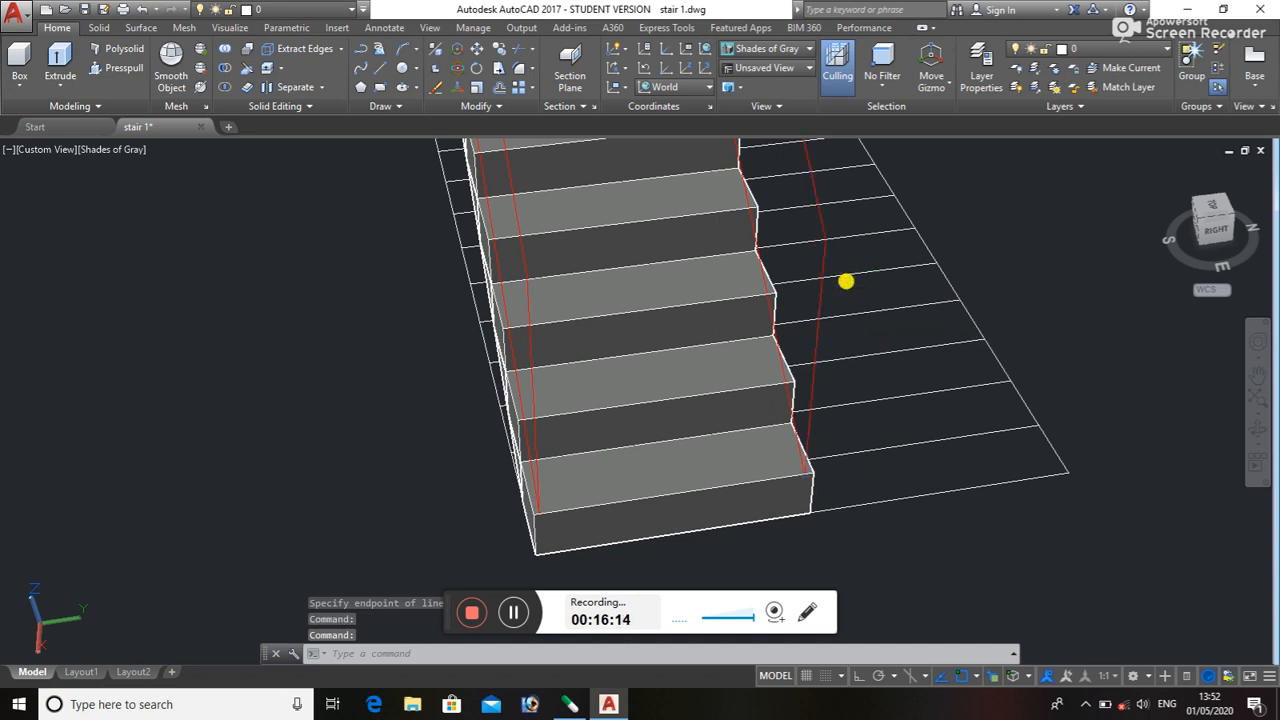
{"action": "left_click", "coordinate": [824, 244]}
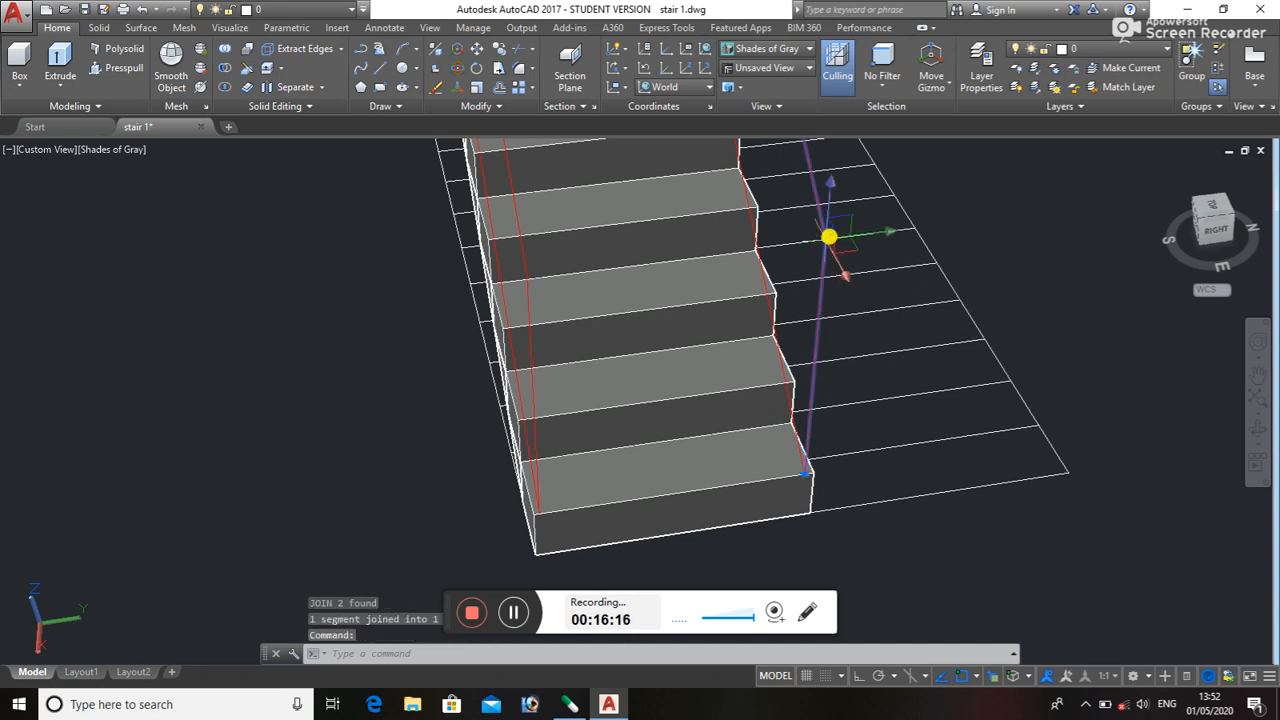
{"action": "key", "text": "Escape"}
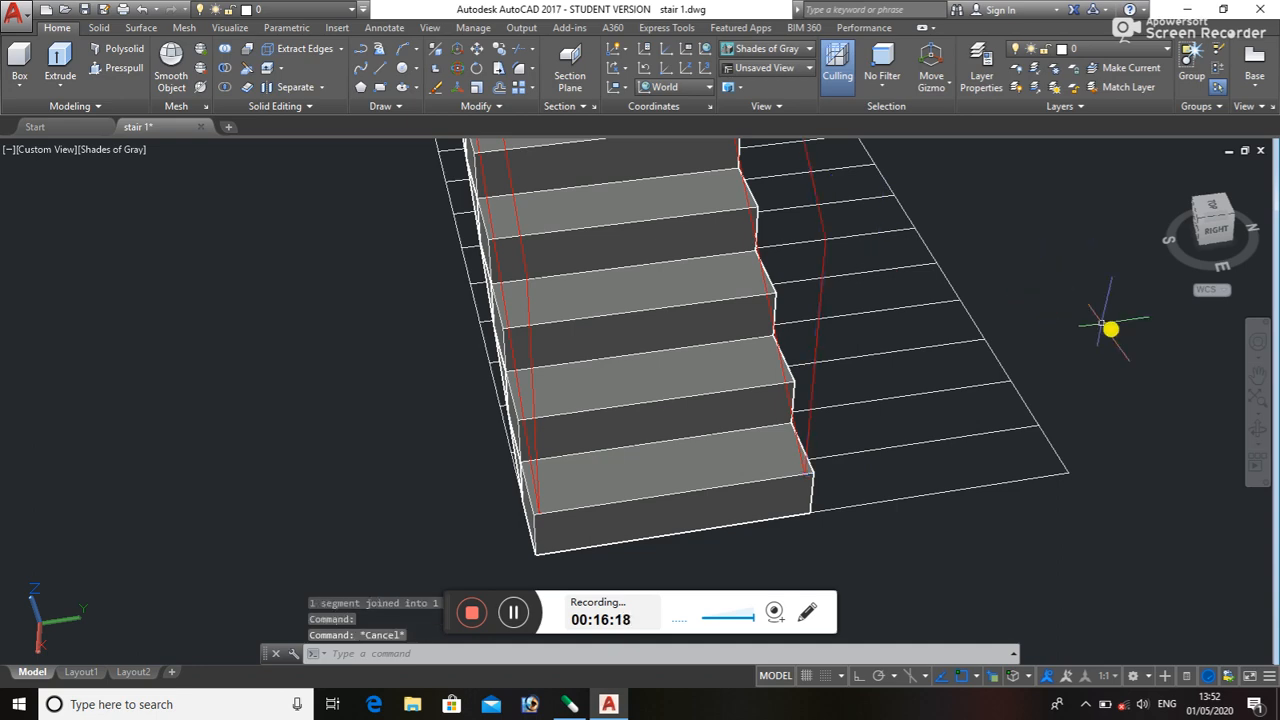
- Draw a circle with a radius of about 0.9" centred on the outer railing path's corner above the upper flight's top step
{"action": "left_click", "coordinate": [1257, 430]}
{"action": "left_click_drag", "start_coordinate": [1174, 414], "coordinate": [988, 500]}
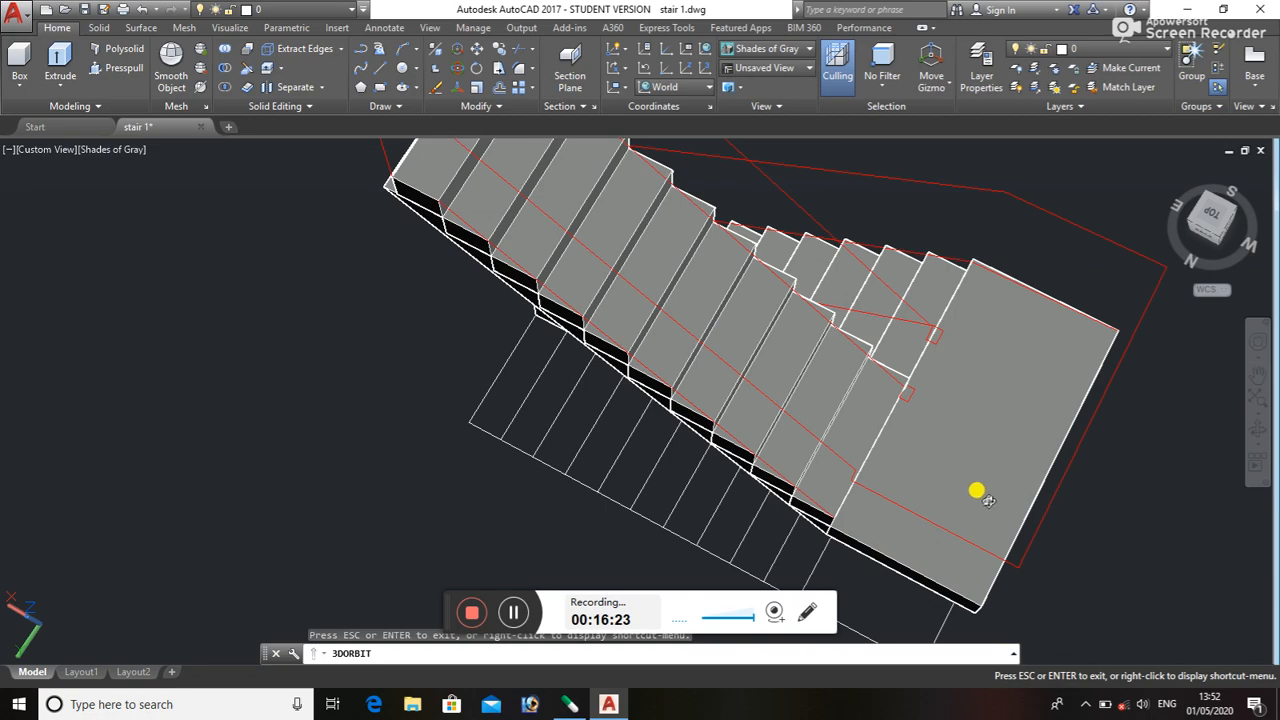
{"action": "left_click_drag", "start_coordinate": [868, 463], "coordinate": [821, 364]}
{"action": "left_click_drag", "start_coordinate": [557, 494], "coordinate": [535, 388]}
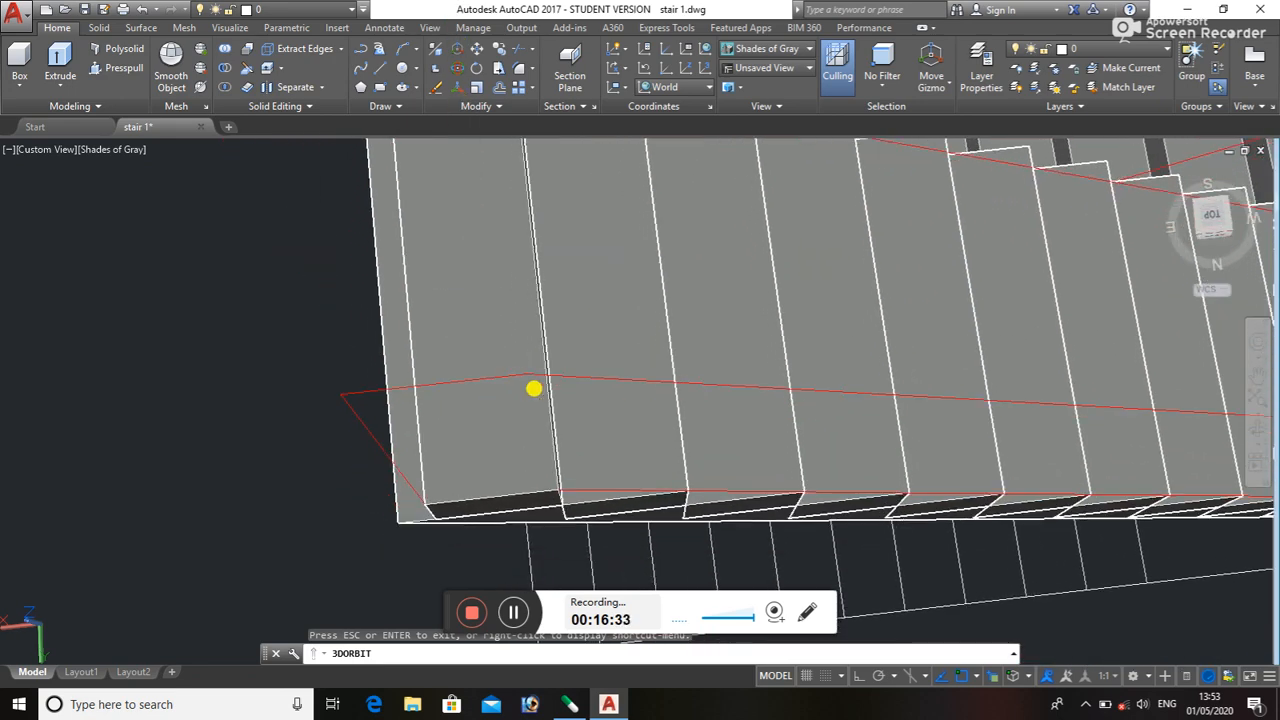
{"action": "key", "text": "Escape"}
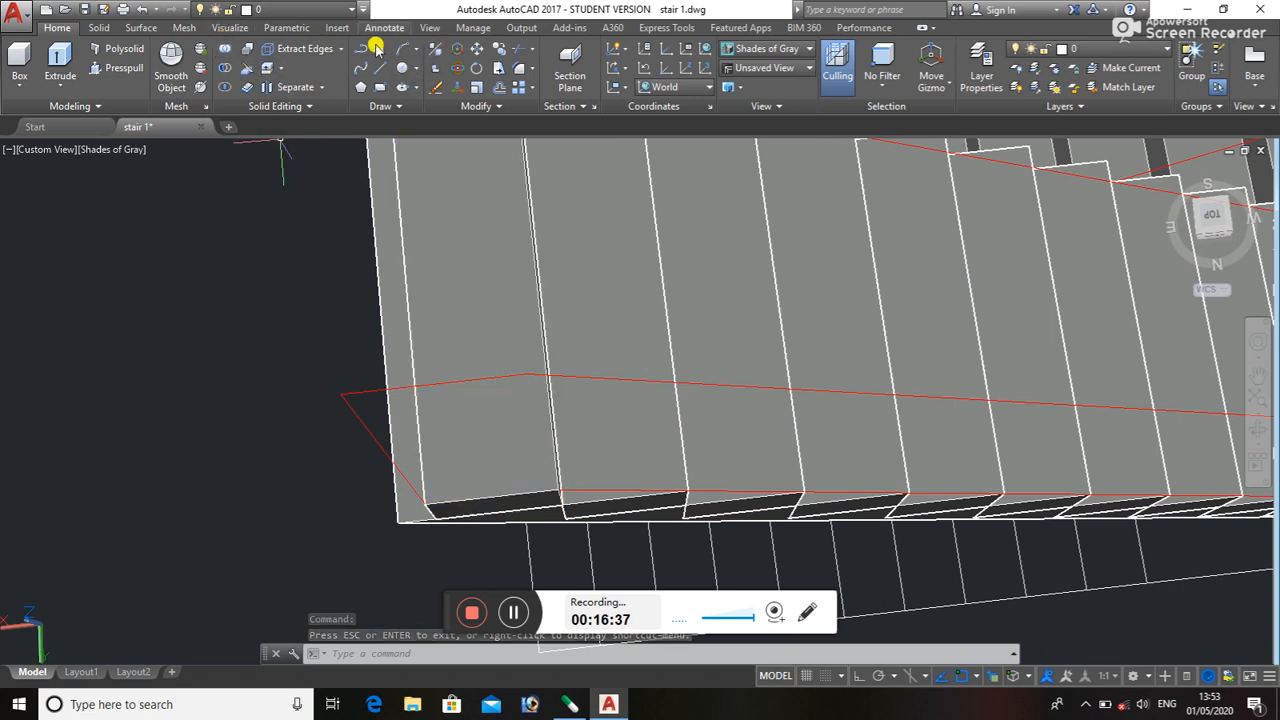
{"action": "left_click", "coordinate": [403, 66]}
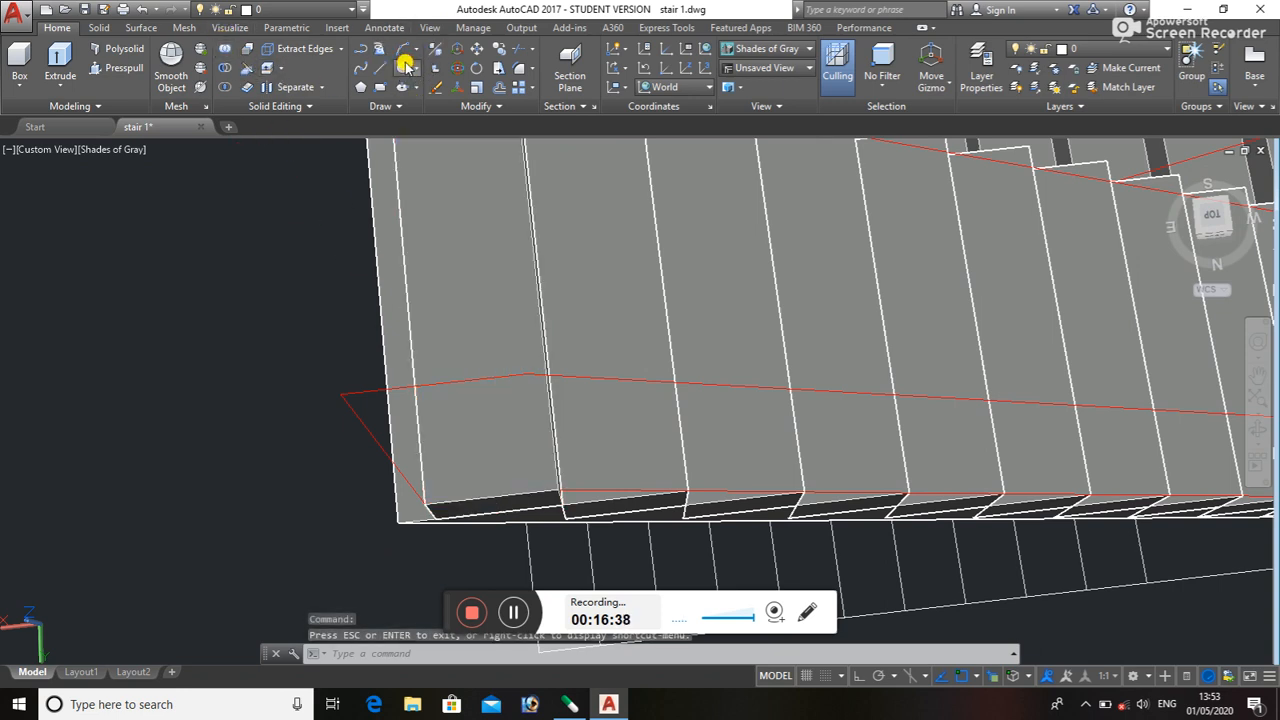
{"action": "left_click", "coordinate": [341, 394]}
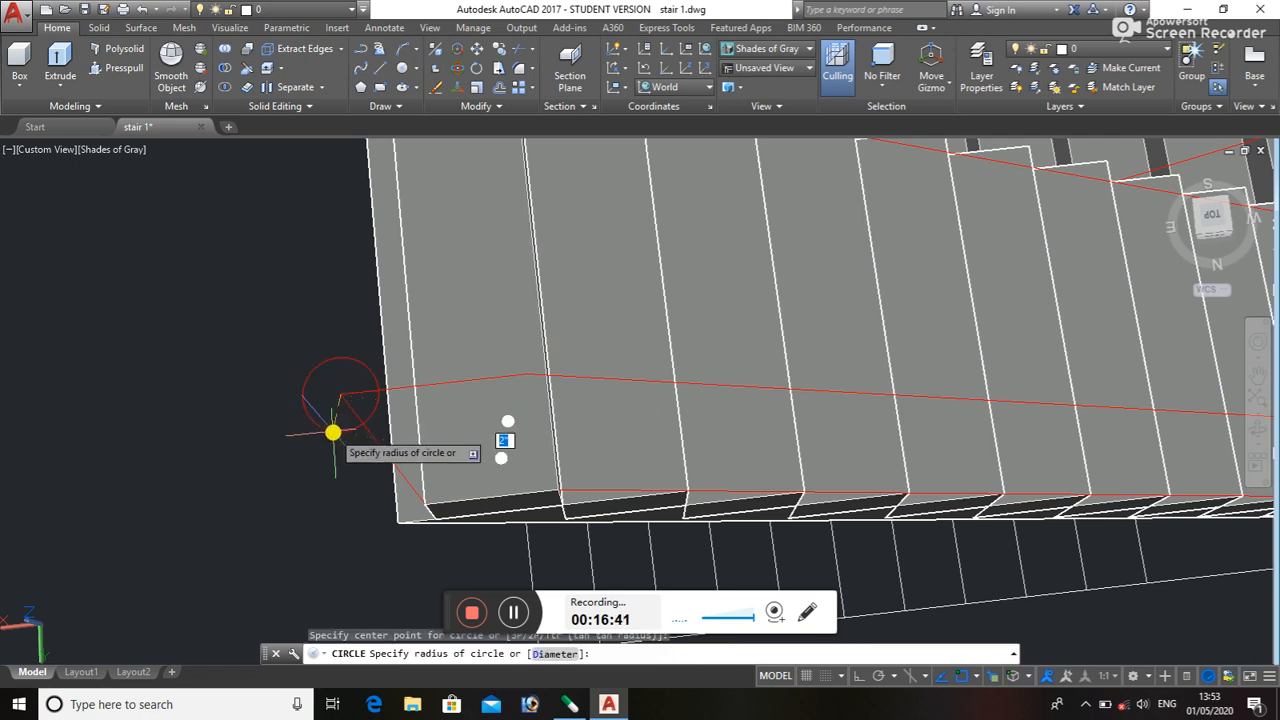
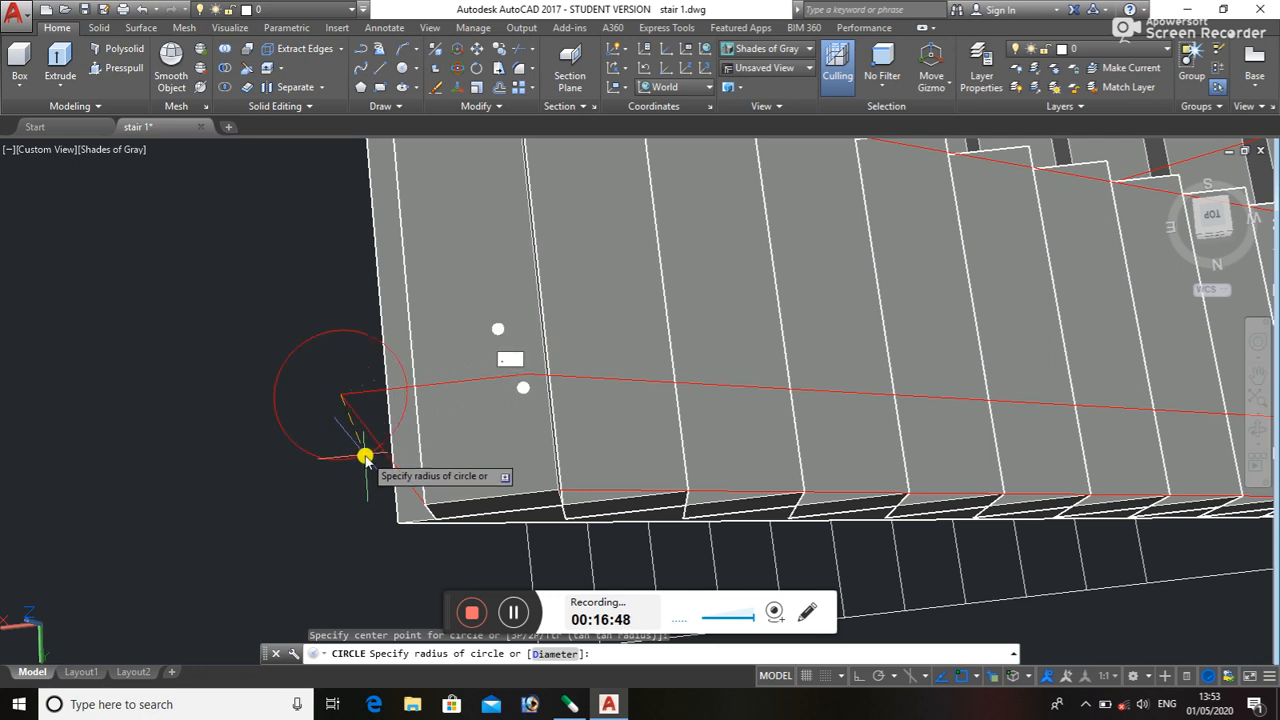
{"action": "key", "text": "Return"}
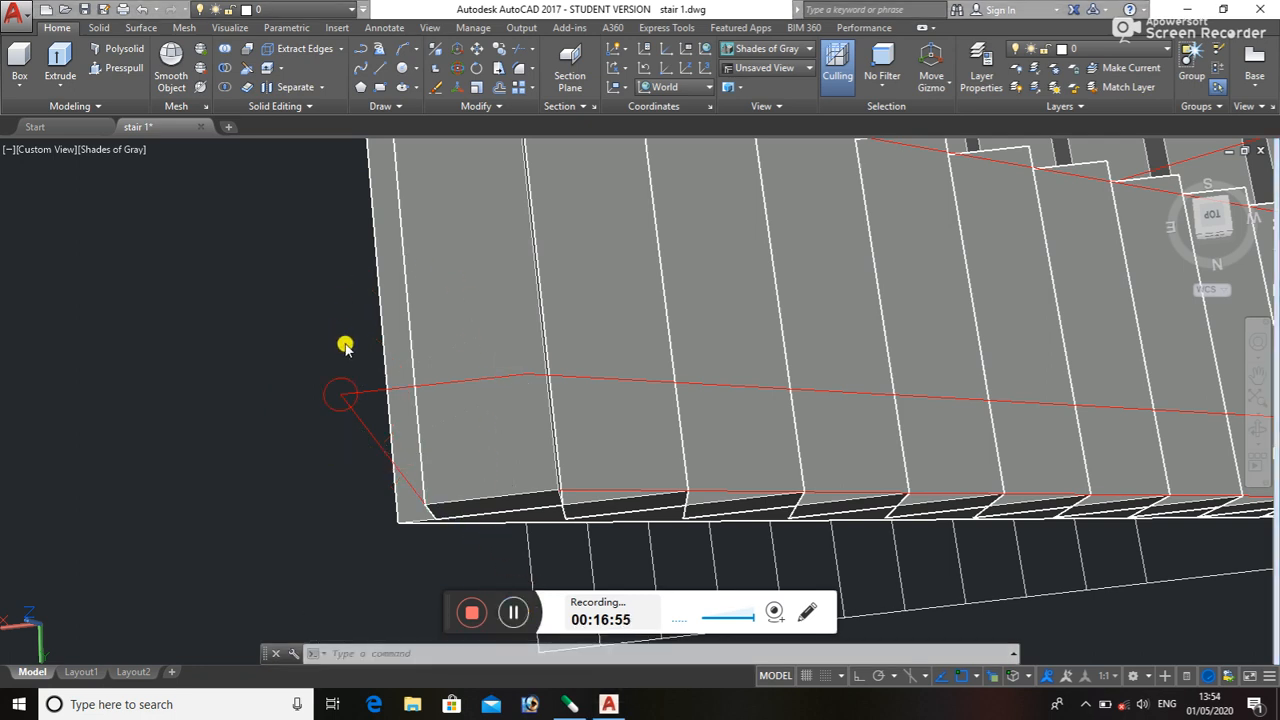
- Draw a circle of radius 0.8" centred on the inner railing path's corner above the upper flight's top step
{"action": "scroll", "coordinate": [343, 457], "scroll_direction": "up", "scroll_amount": 3}
{"action": "scroll", "coordinate": [354, 380], "scroll_direction": "down", "scroll_amount": 5}
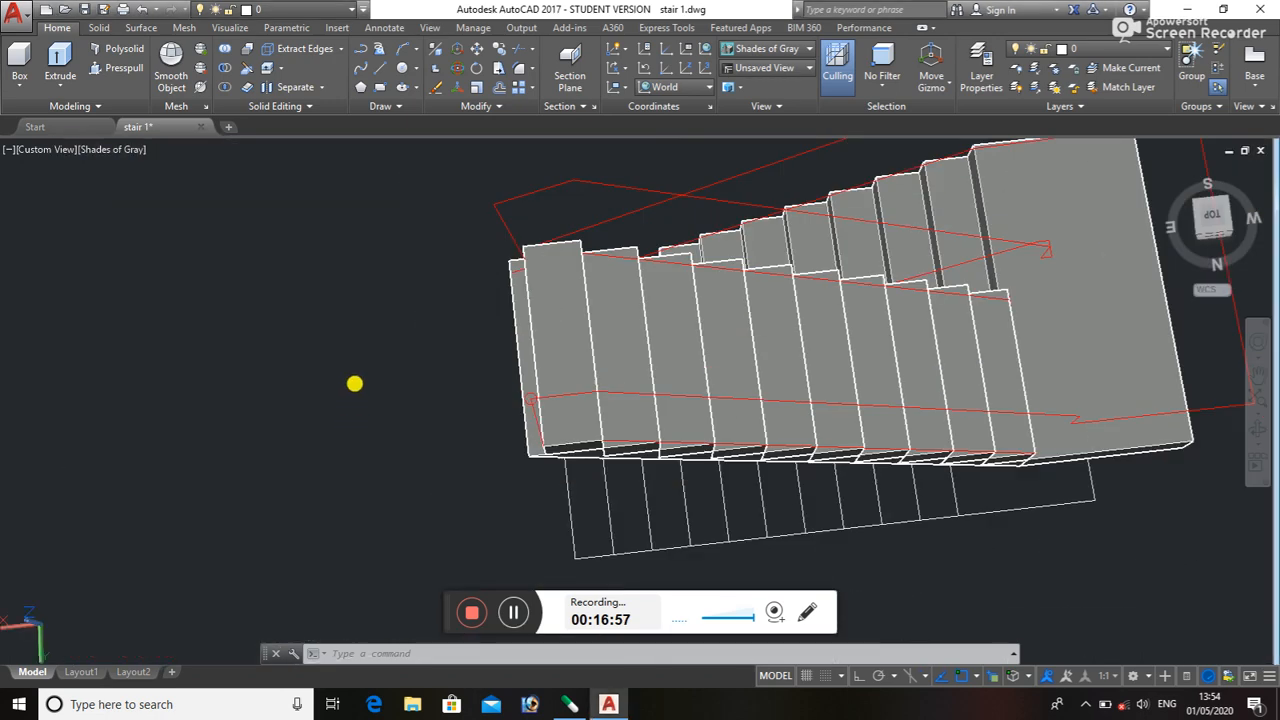
{"action": "scroll", "coordinate": [631, 239], "scroll_direction": "up", "scroll_amount": 2}
{"action": "scroll", "coordinate": [631, 239], "scroll_direction": "up", "scroll_amount": 3}
{"action": "middle_click_drag", "start_coordinate": [631, 239], "coordinate": [660, 466]}
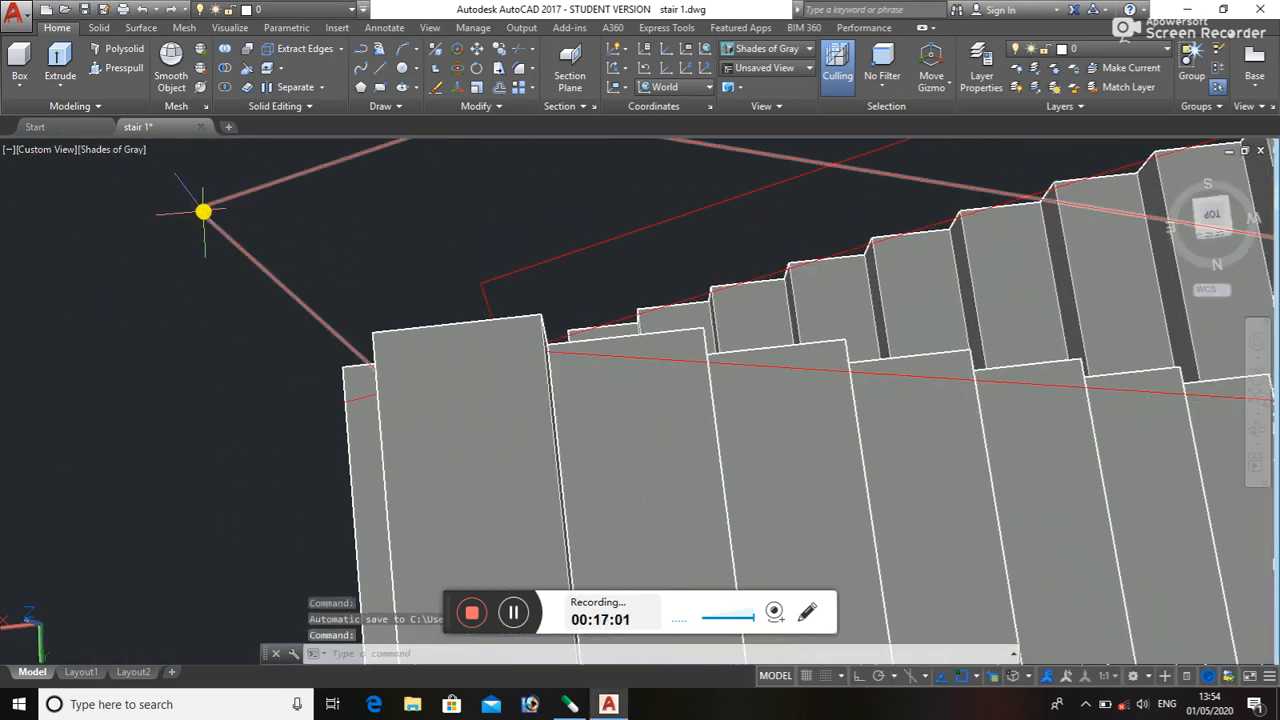
{"action": "type", "text": "c"}
{"action": "key", "text": "Return"}
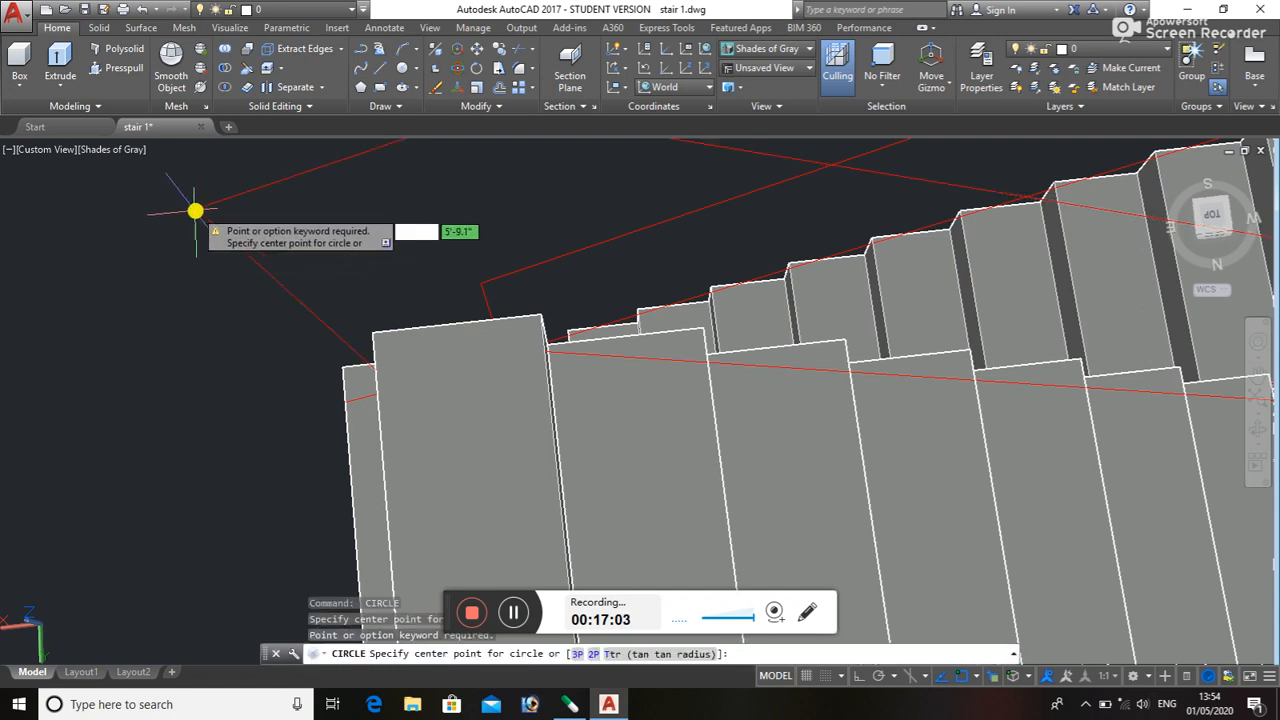
{"action": "left_click", "coordinate": [191, 223]}
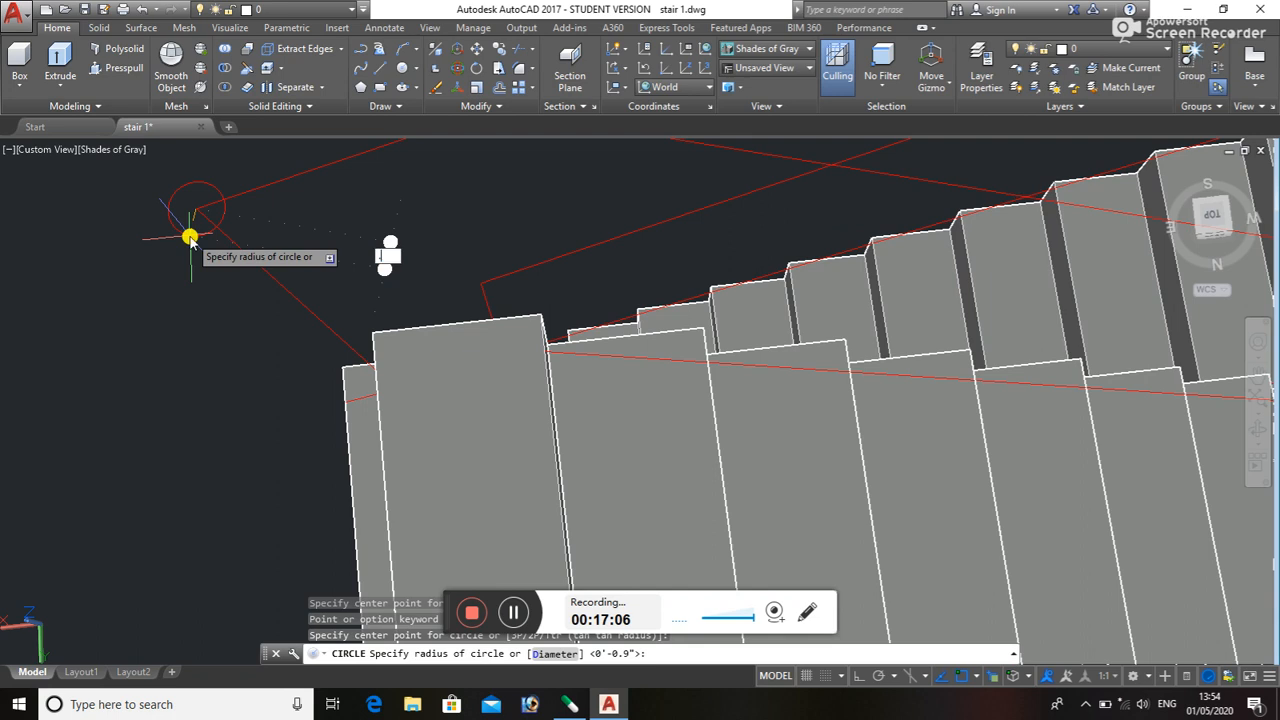
{"action": "type", "text": ".8"}
{"action": "key", "text": "Return"}
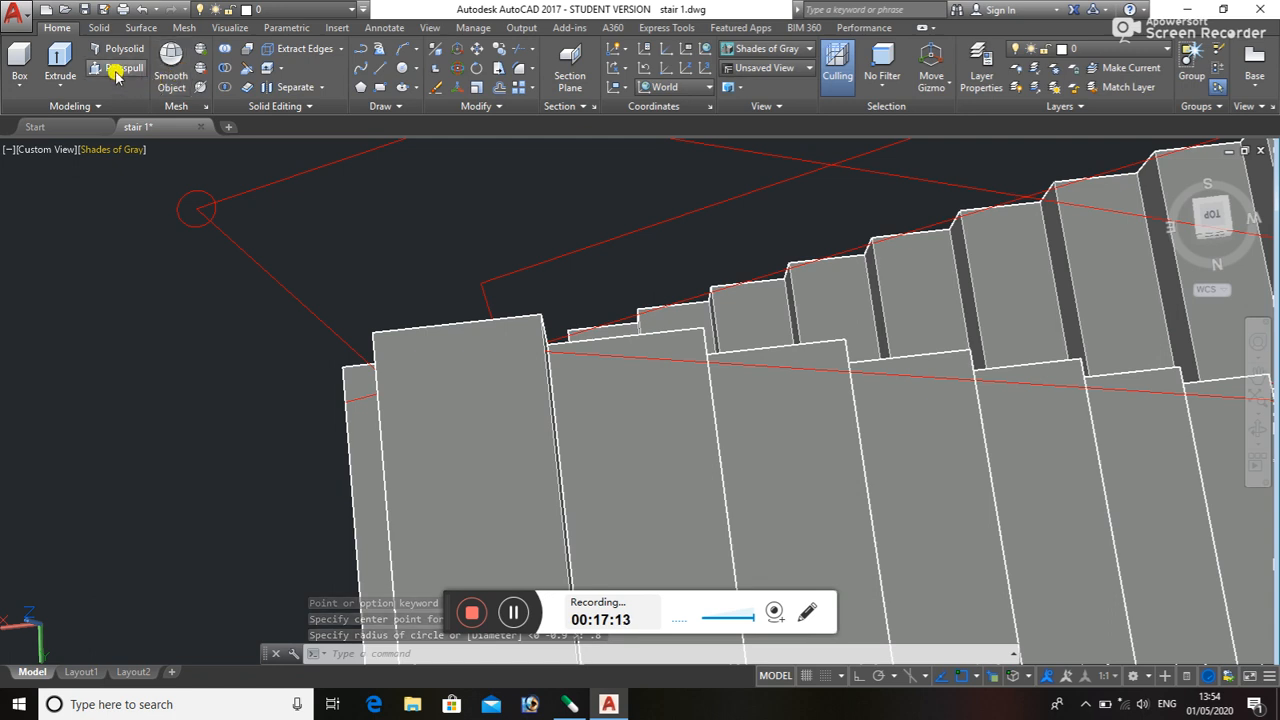
- Sweep the inner circle along the joined inner 3D polyline to form the solid inner handrail
{"action": "left_click", "coordinate": [62, 88]}
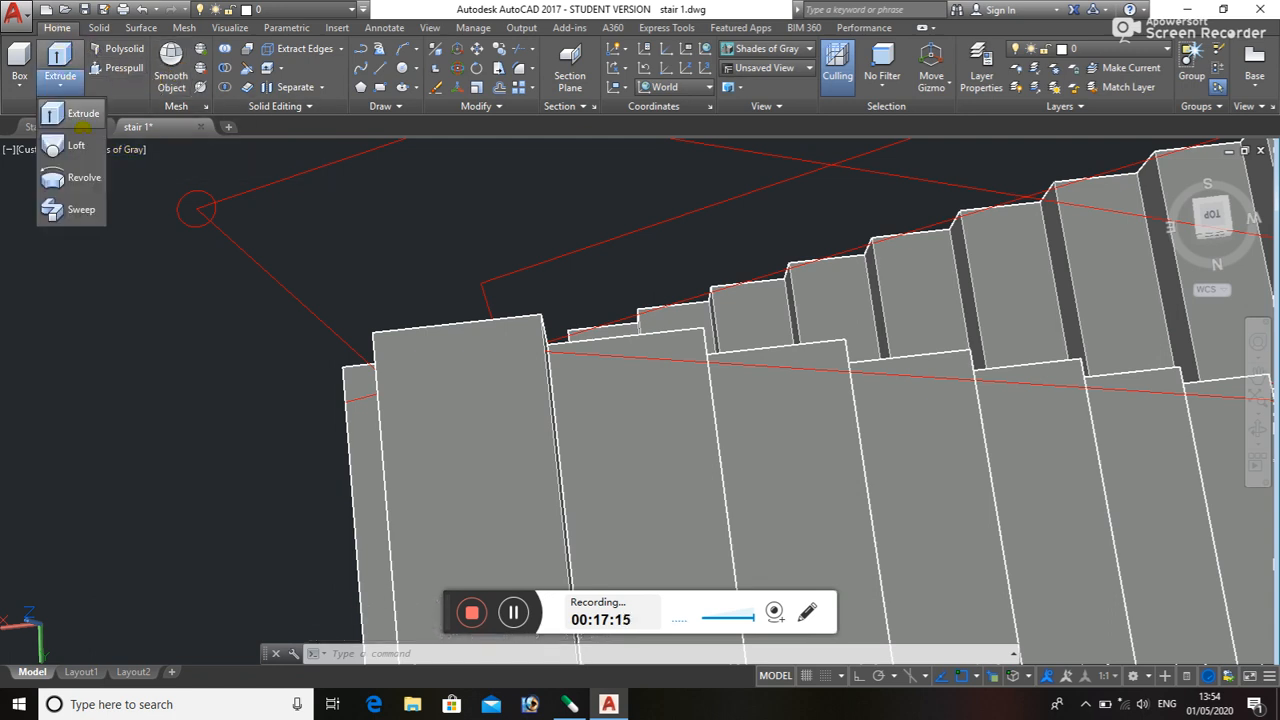
{"action": "left_click", "coordinate": [84, 211]}
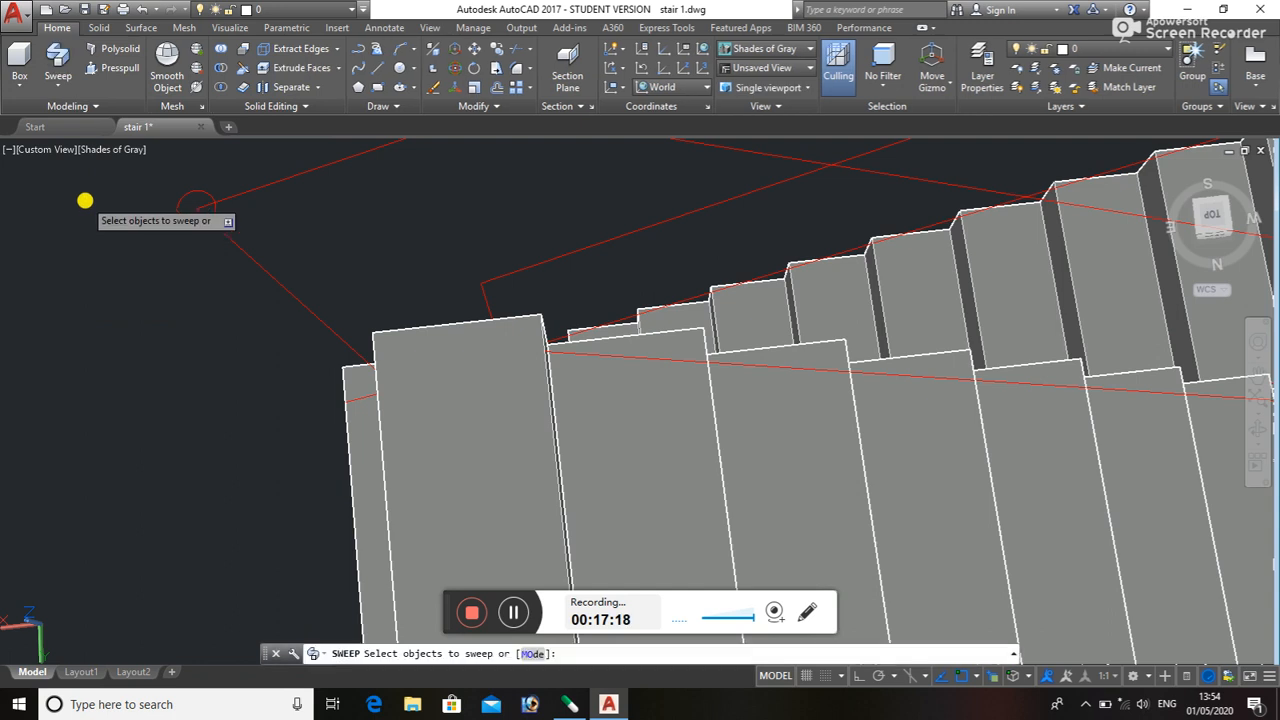
{"action": "left_click", "coordinate": [61, 50]}
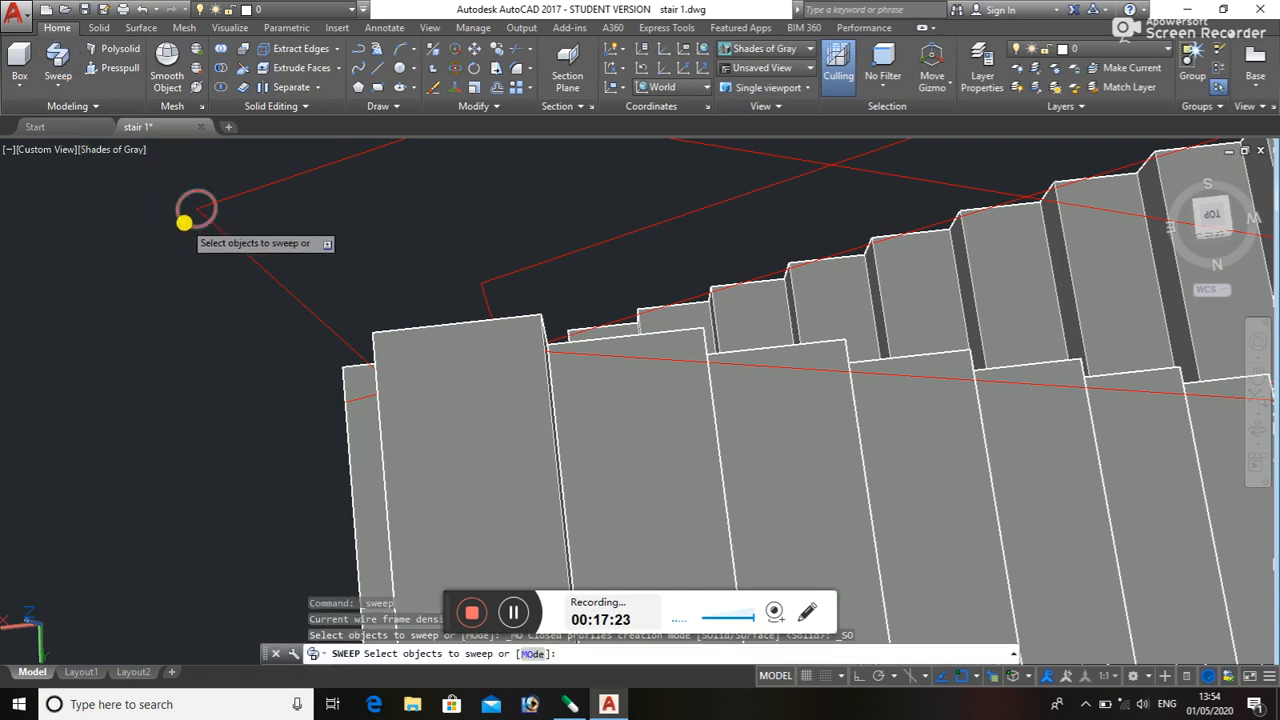
{"action": "left_click", "coordinate": [184, 222]}
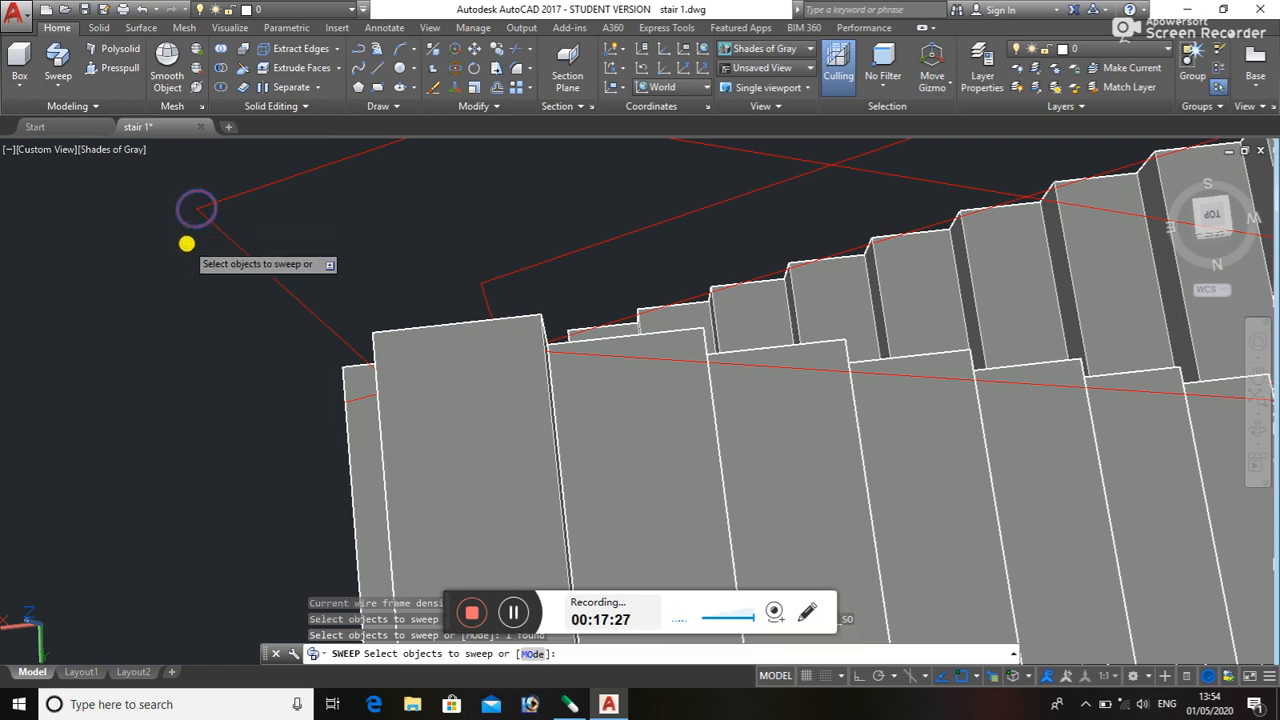
{"action": "key", "text": "Return"}
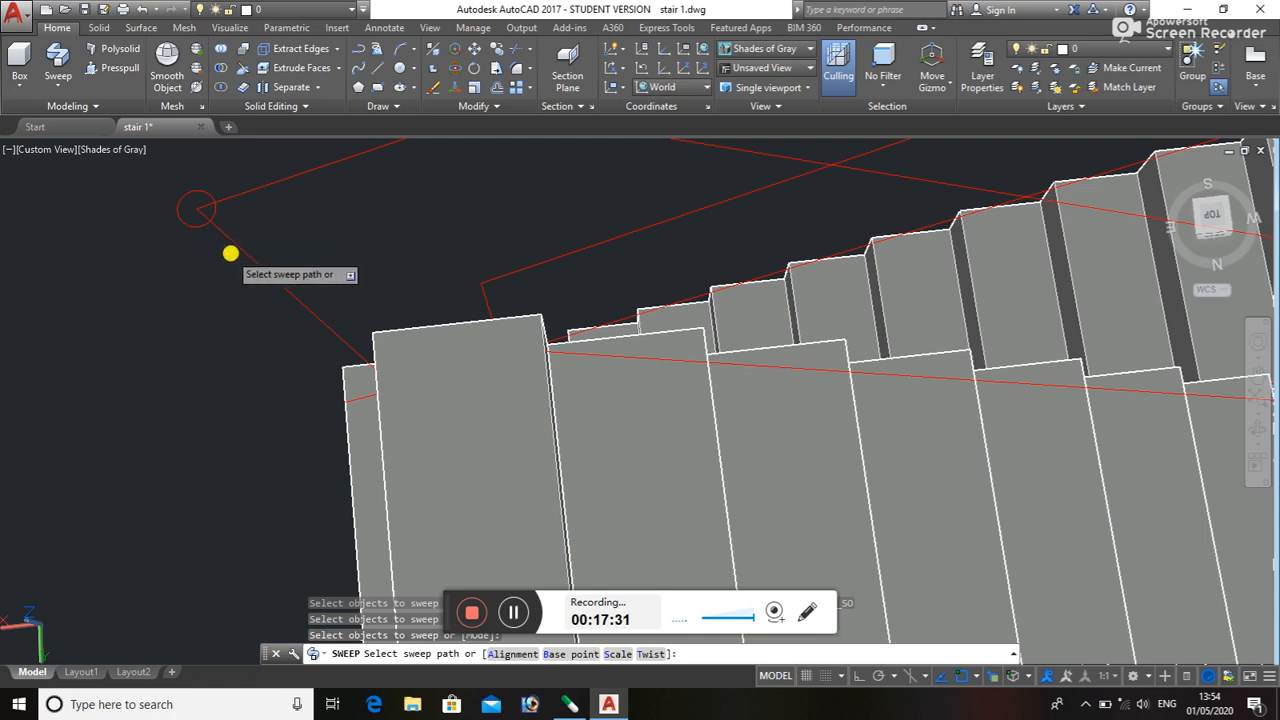
{"action": "left_click", "coordinate": [236, 248]}
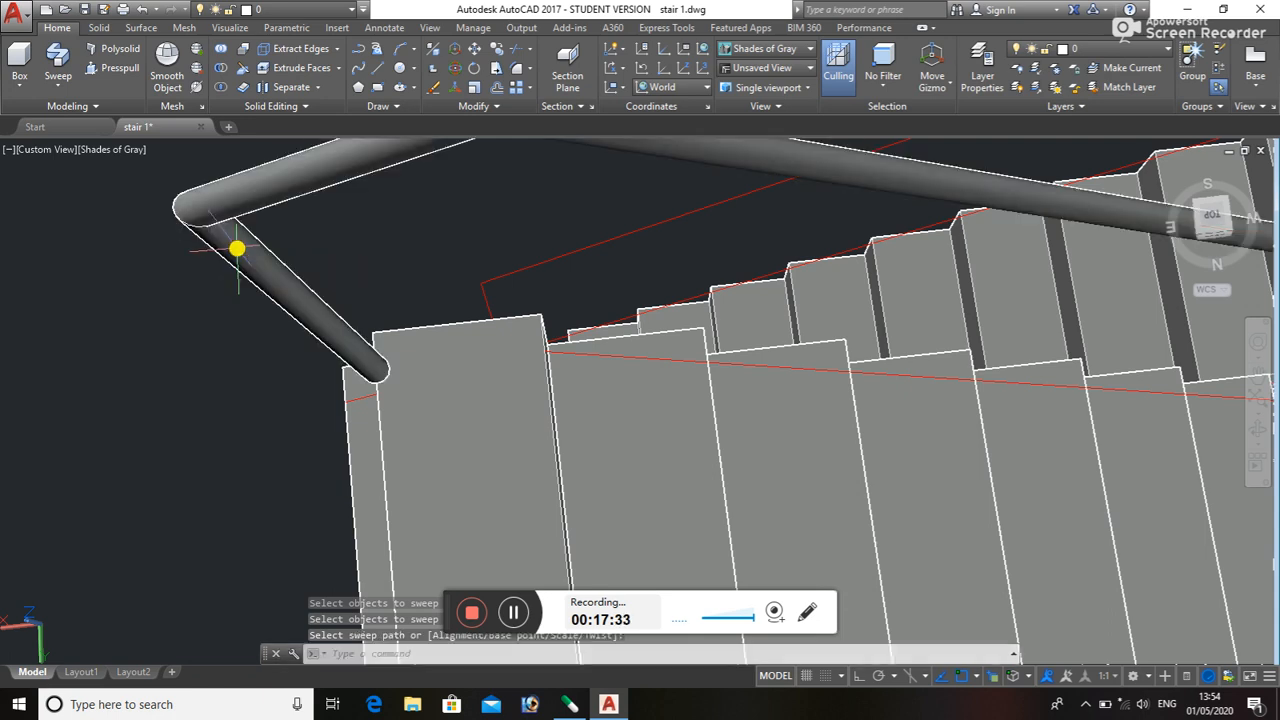
- Sweep the outer circle along the joined outer 3D polyline to form the solid outer handrail
{"action": "scroll", "coordinate": [246, 246], "scroll_direction": "down", "scroll_amount": 5}
{"action": "scroll", "coordinate": [437, 414], "scroll_direction": "up", "scroll_amount": 4}
{"action": "scroll", "coordinate": [443, 429], "scroll_direction": "down", "scroll_amount": 4}
{"action": "scroll", "coordinate": [463, 457], "scroll_direction": "up", "scroll_amount": 6}
{"action": "scroll", "coordinate": [351, 294], "scroll_direction": "down", "scroll_amount": 5}
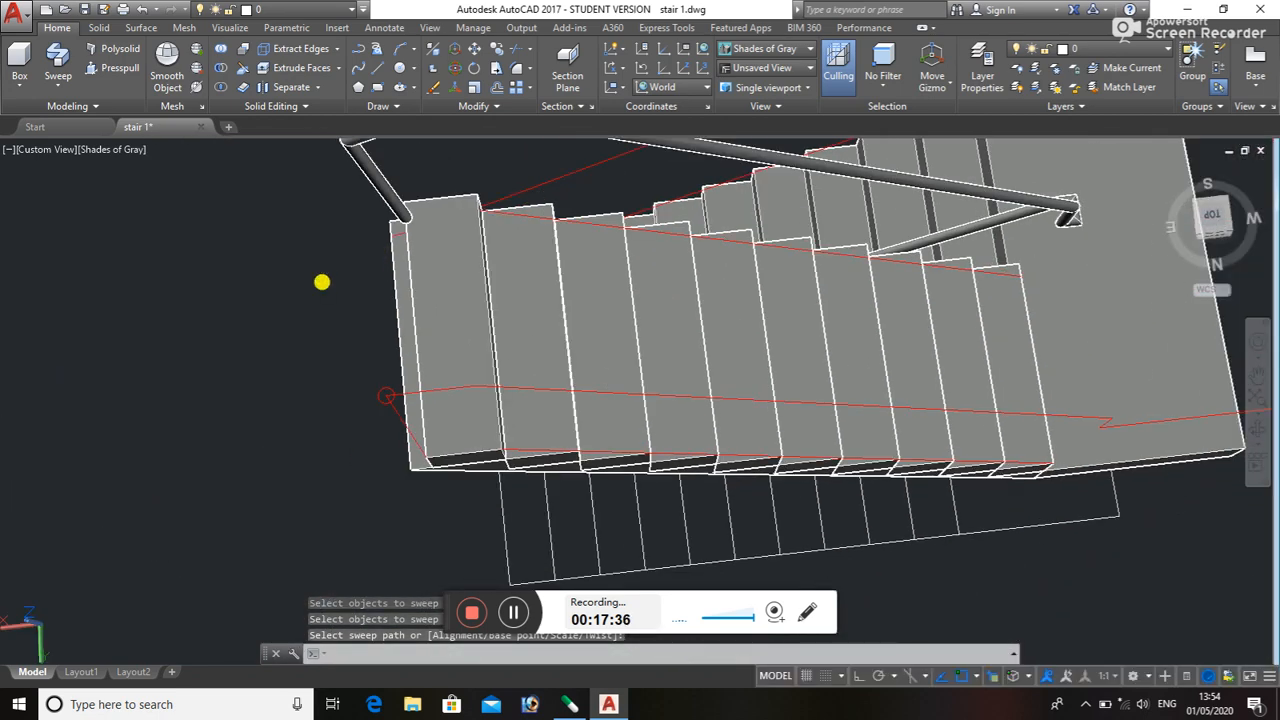
{"action": "scroll", "coordinate": [323, 280], "scroll_direction": "up", "scroll_amount": 5}
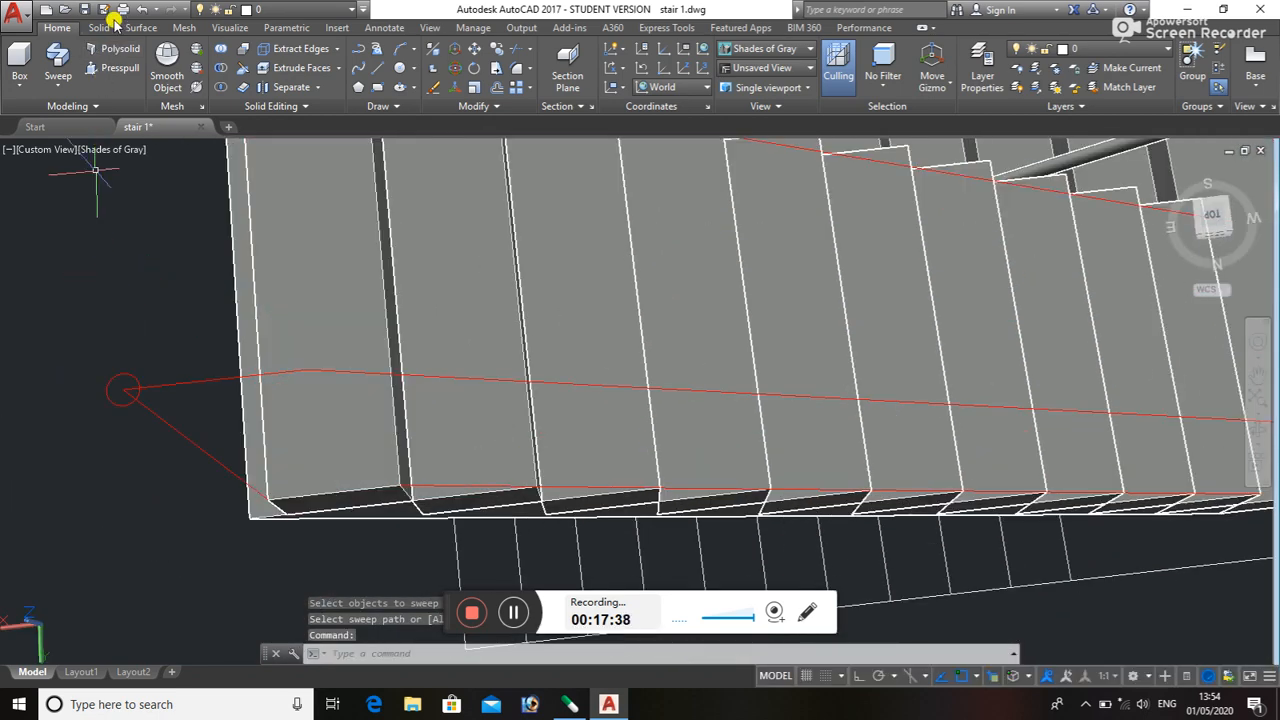
{"action": "left_click", "coordinate": [57, 58]}
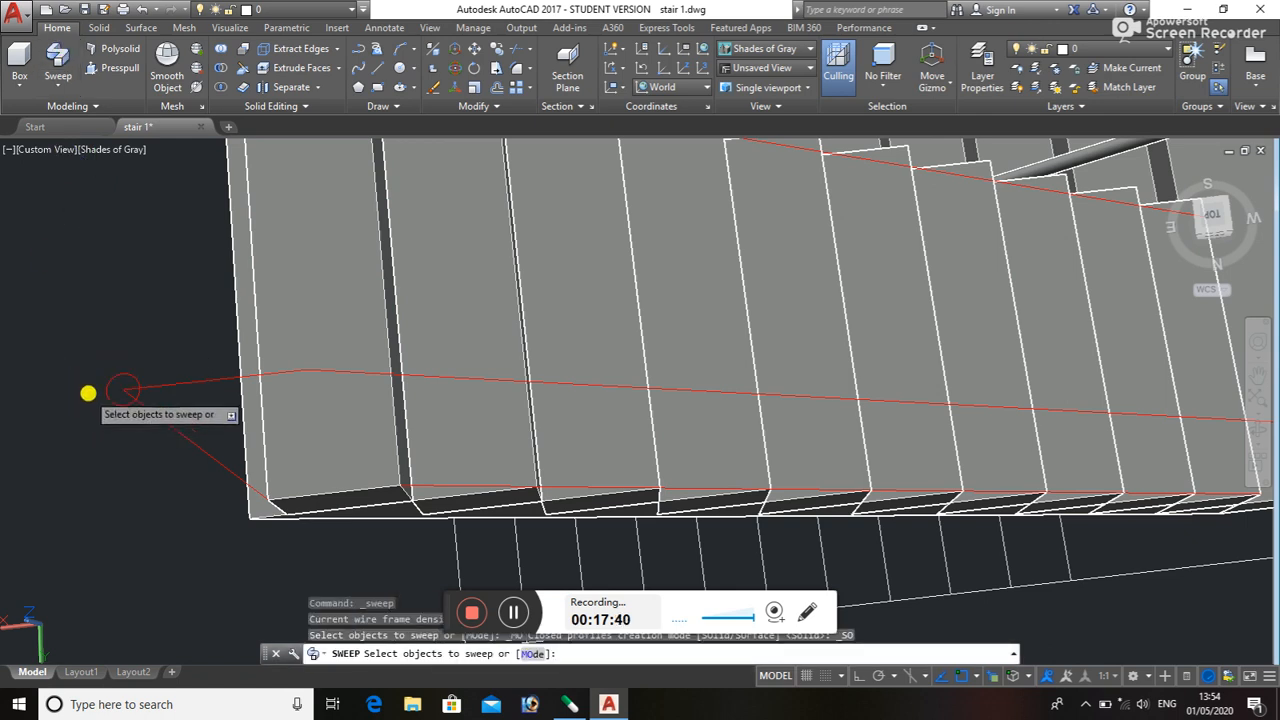
{"action": "left_click", "coordinate": [115, 403]}
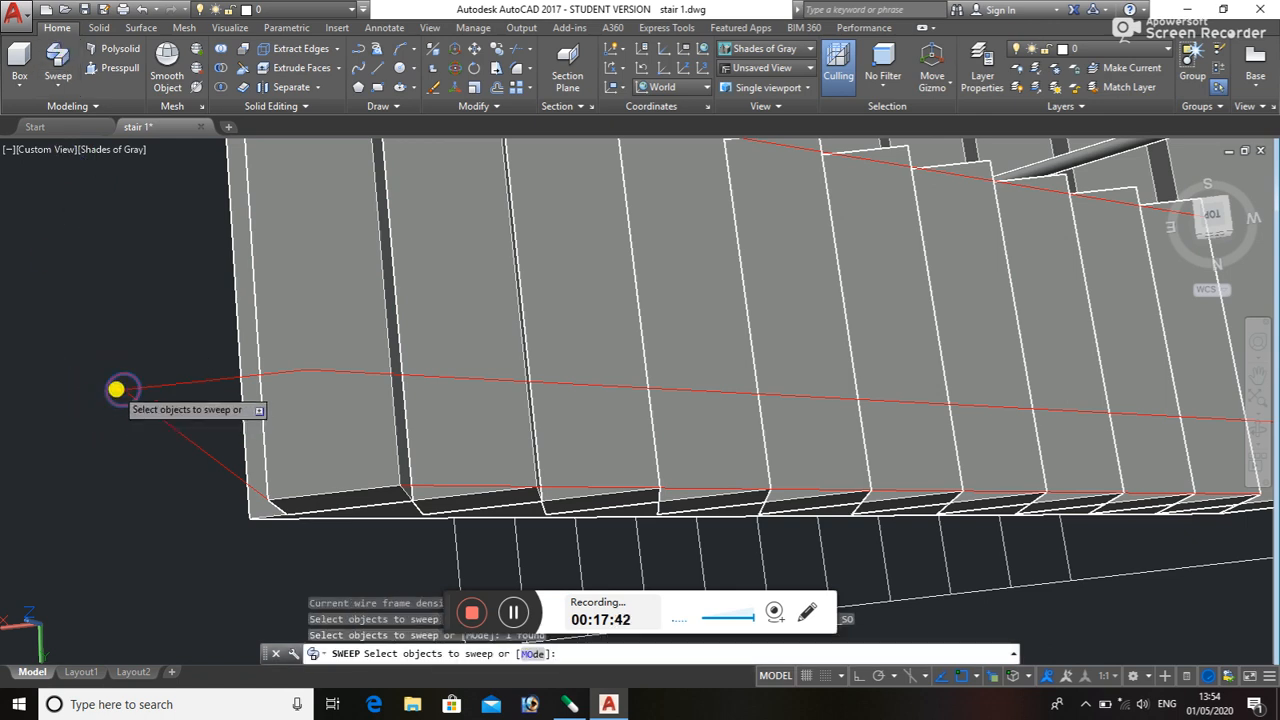
{"action": "key", "text": "Return"}
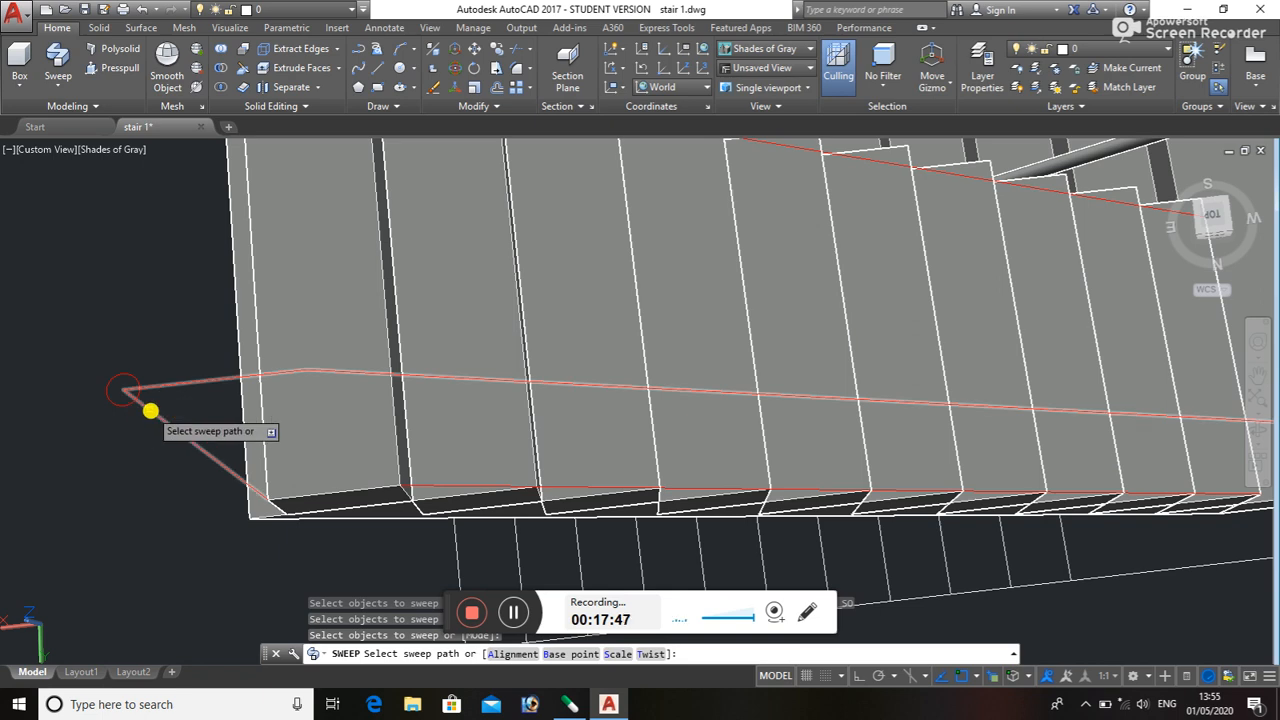
{"action": "left_click", "coordinate": [150, 410]}
{"action": "scroll", "coordinate": [163, 374], "scroll_direction": "down", "scroll_amount": 5}
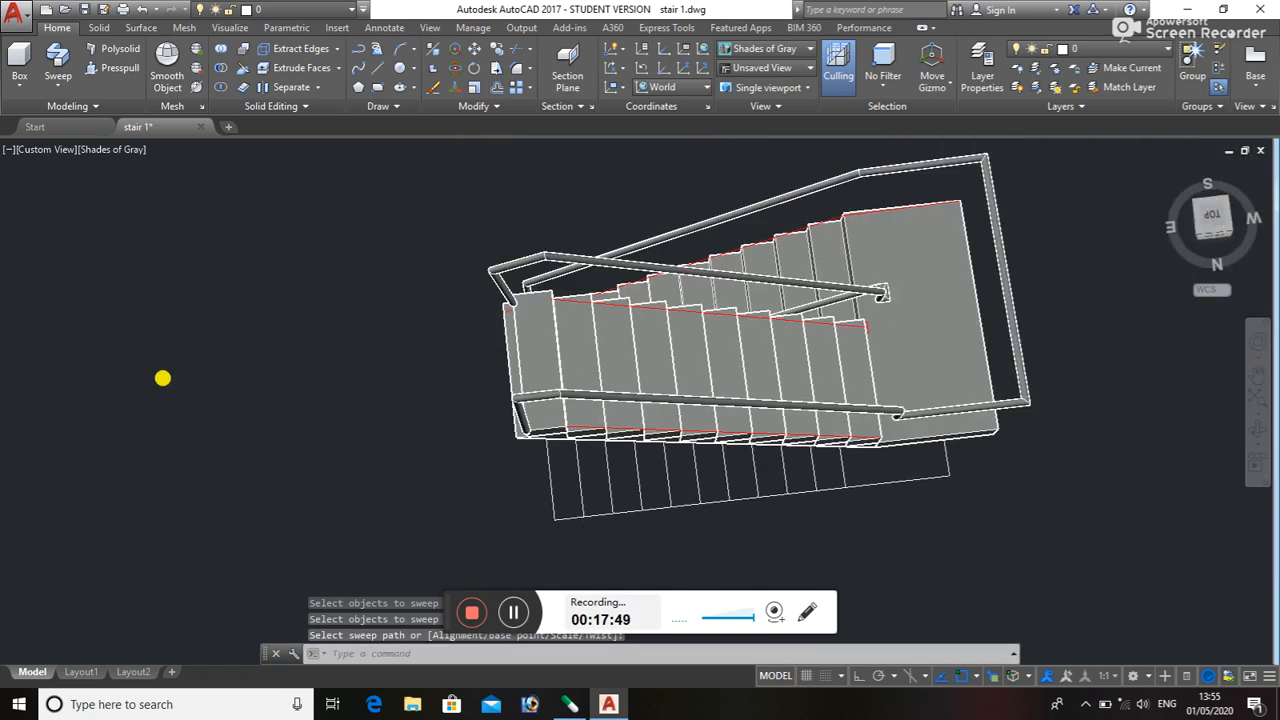
- Copy the two red 3D polylines along the stair's inner and outer edges 2'6" straight up along Z, with Ortho on
{"action": "left_click", "coordinate": [1257, 425]}
{"action": "left_click_drag", "start_coordinate": [1071, 414], "coordinate": [554, 384]}
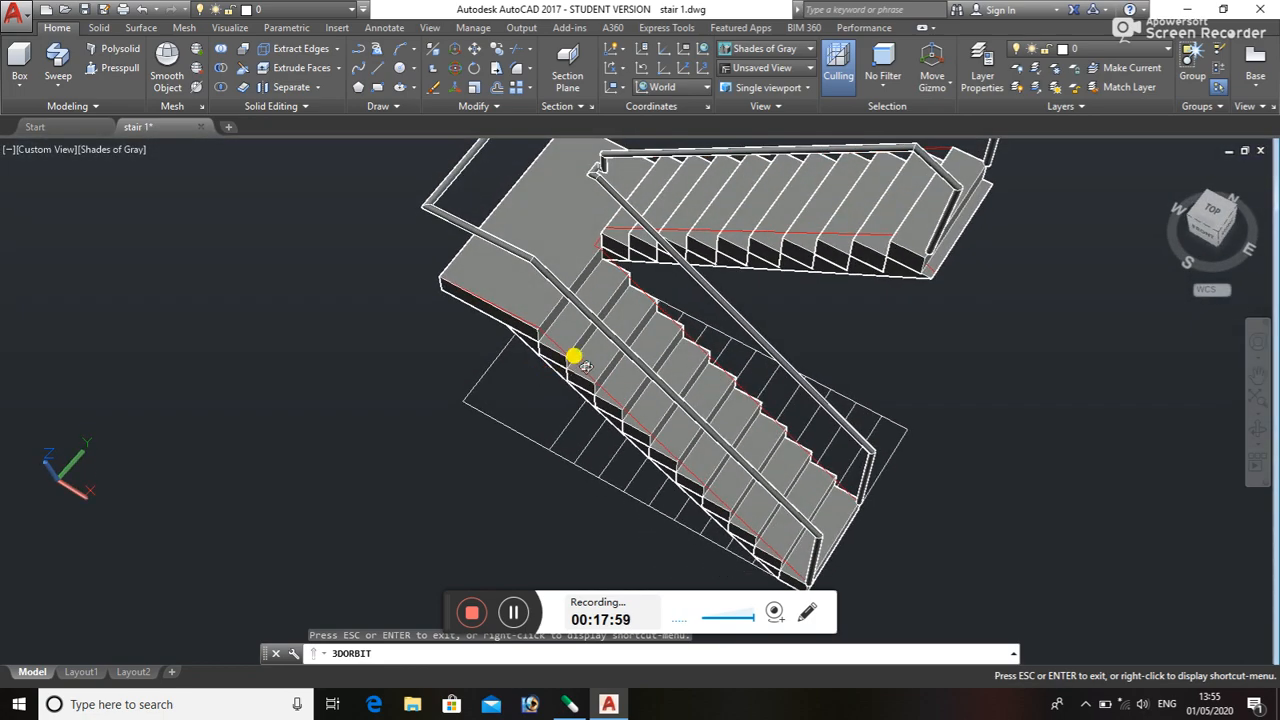
{"action": "left_click_drag", "start_coordinate": [877, 289], "coordinate": [667, 266]}
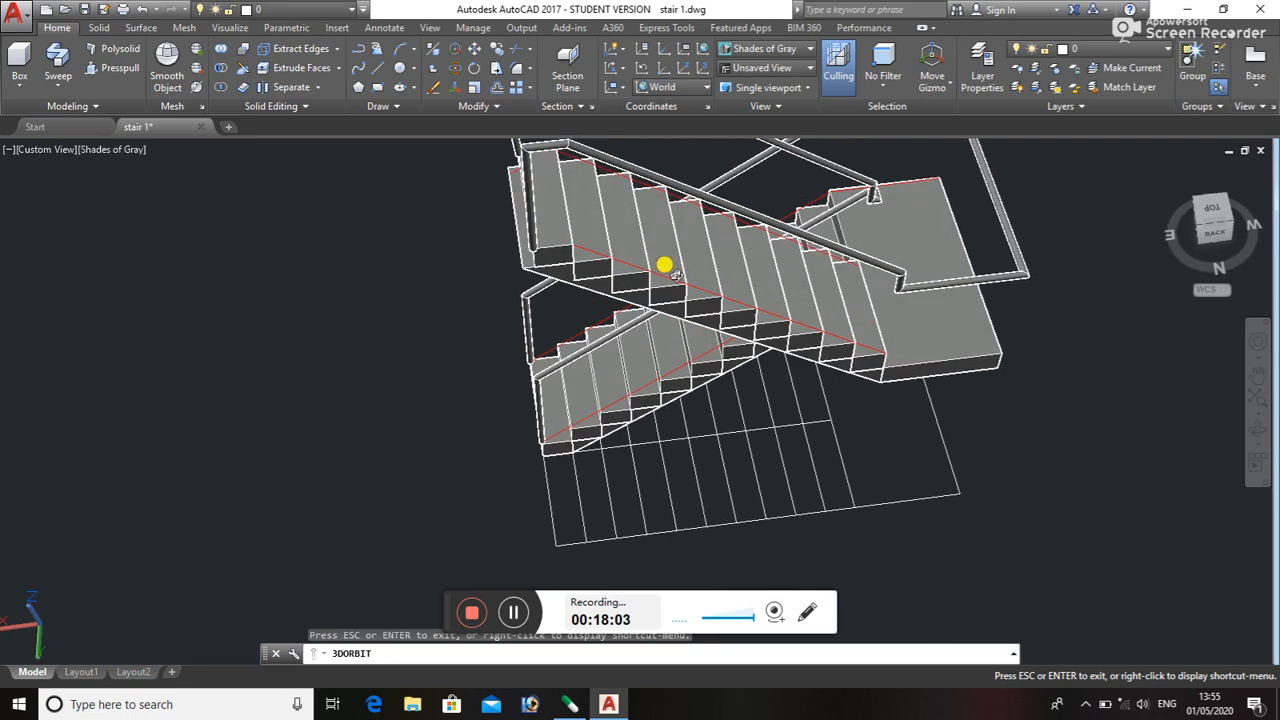
{"action": "scroll", "coordinate": [664, 264], "scroll_direction": "up", "scroll_amount": 3}
{"action": "middle_click_drag", "start_coordinate": [671, 283], "coordinate": [634, 388]}
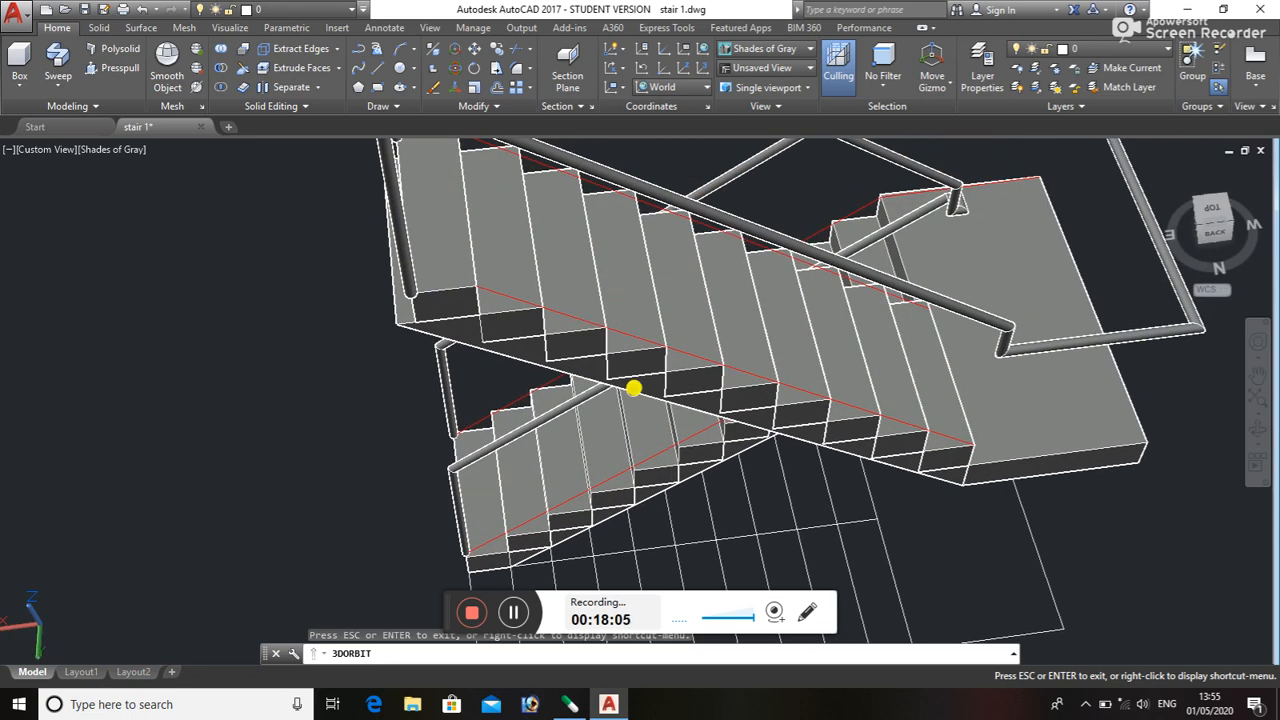
{"action": "key", "text": "Escape"}
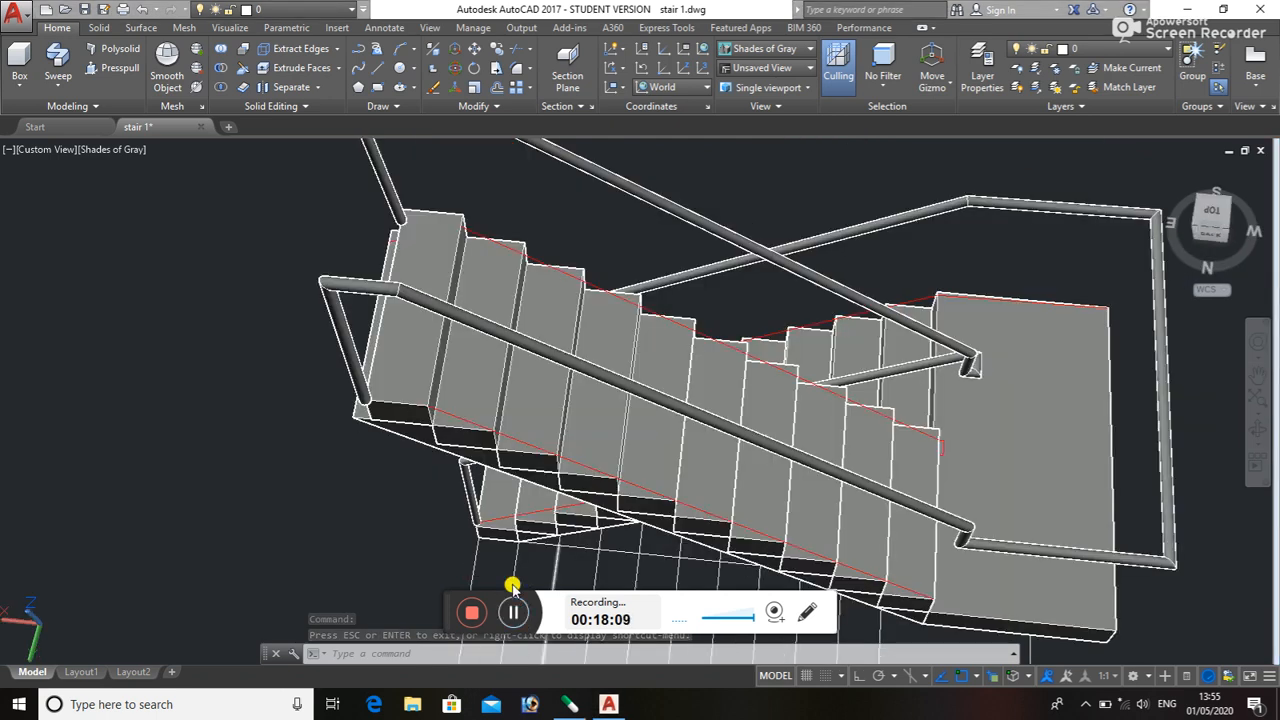
{"action": "left_click", "coordinate": [468, 422]}
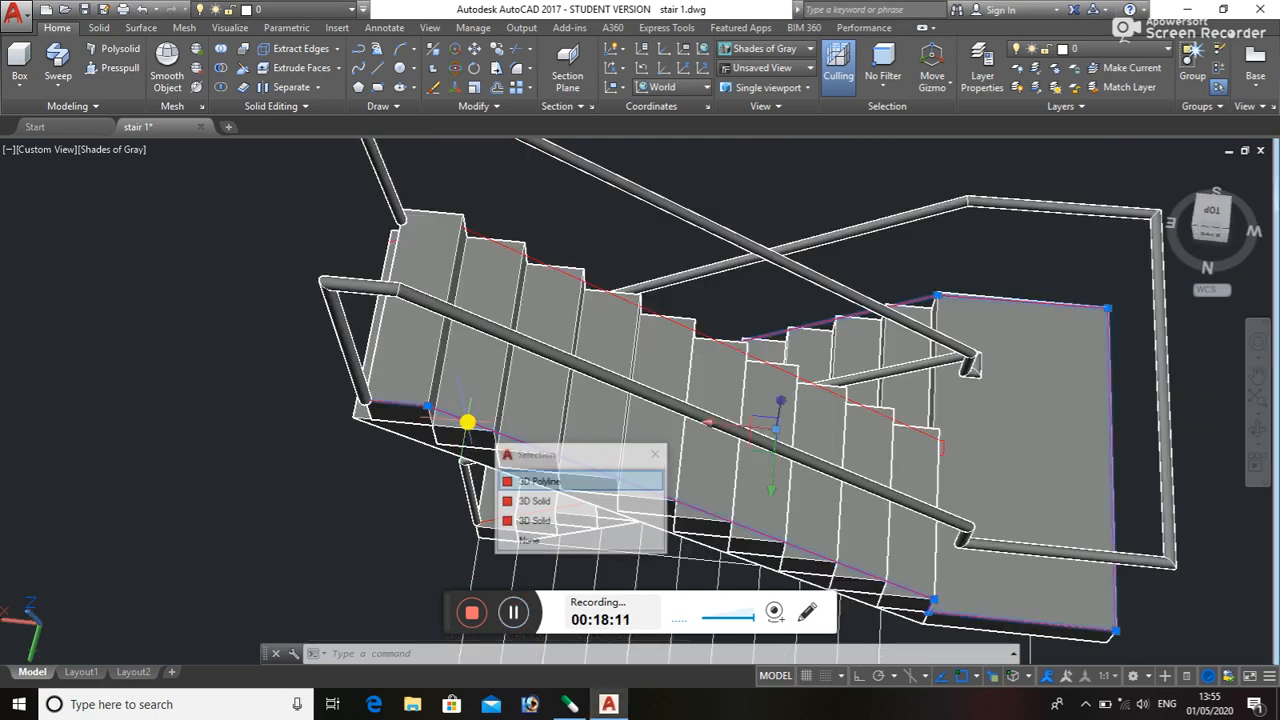
{"action": "left_click", "coordinate": [543, 264]}
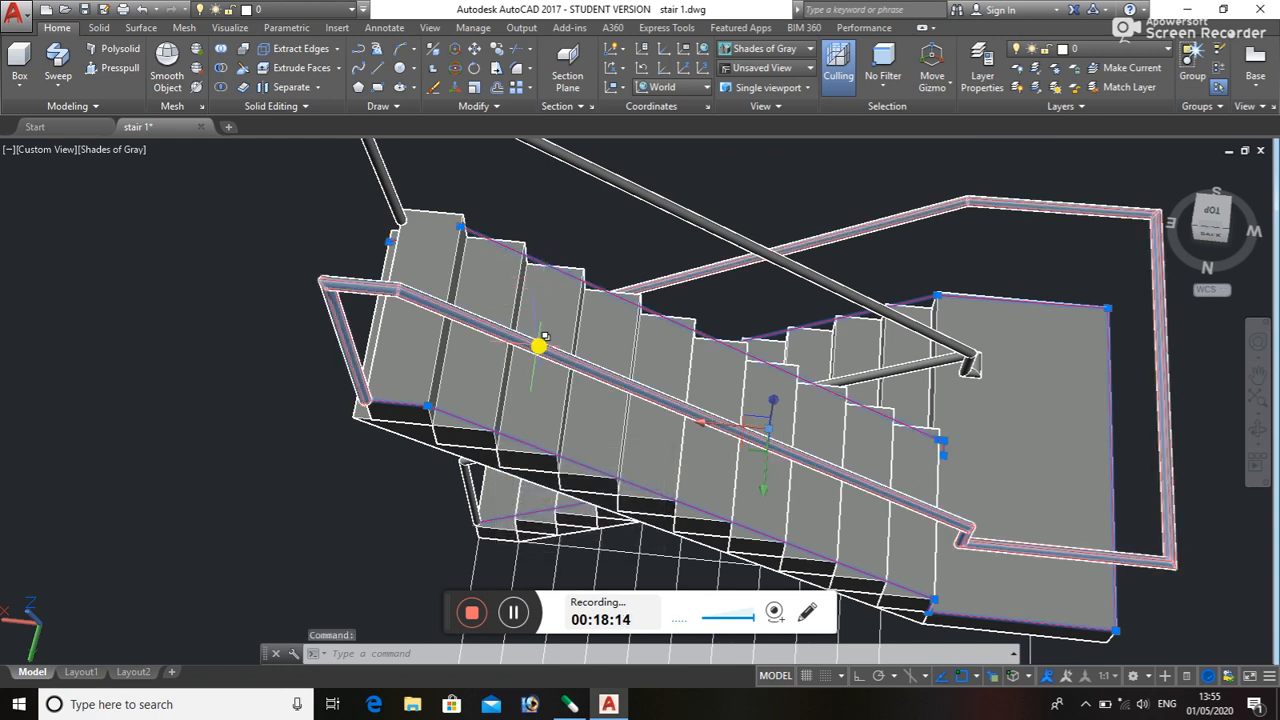
{"action": "type", "text": "CO"}
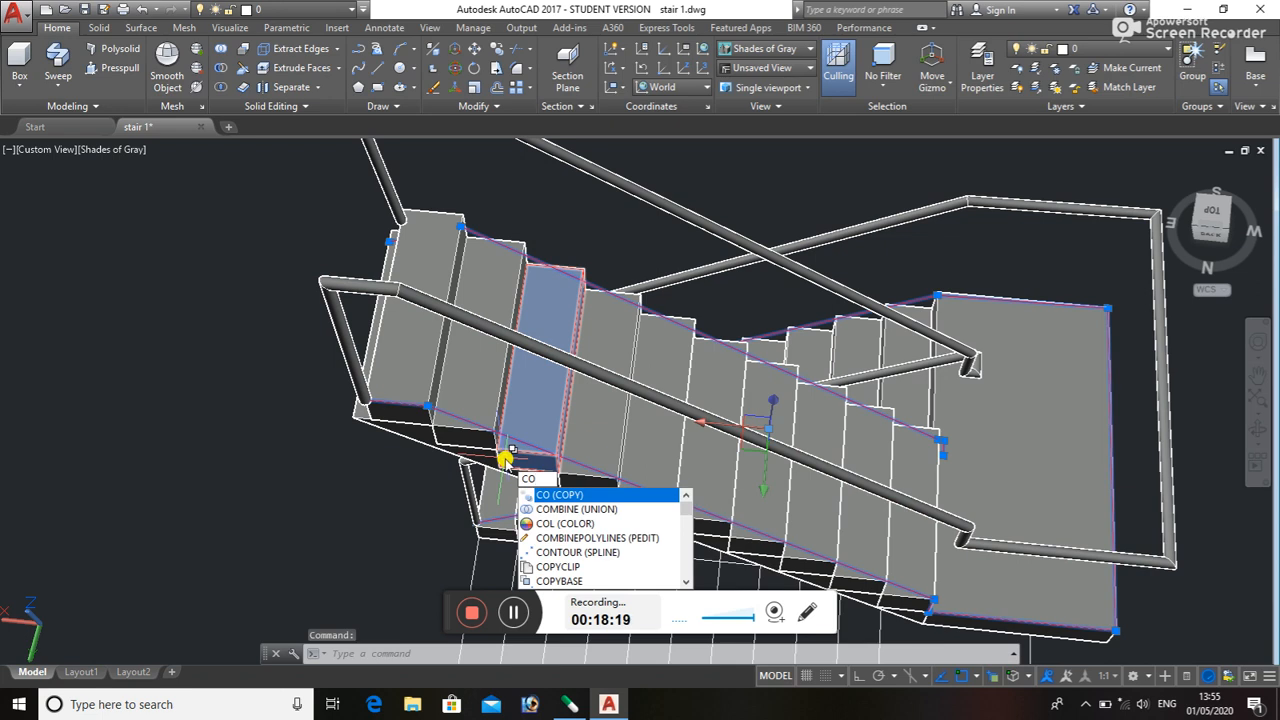
{"action": "key", "text": "Return"}
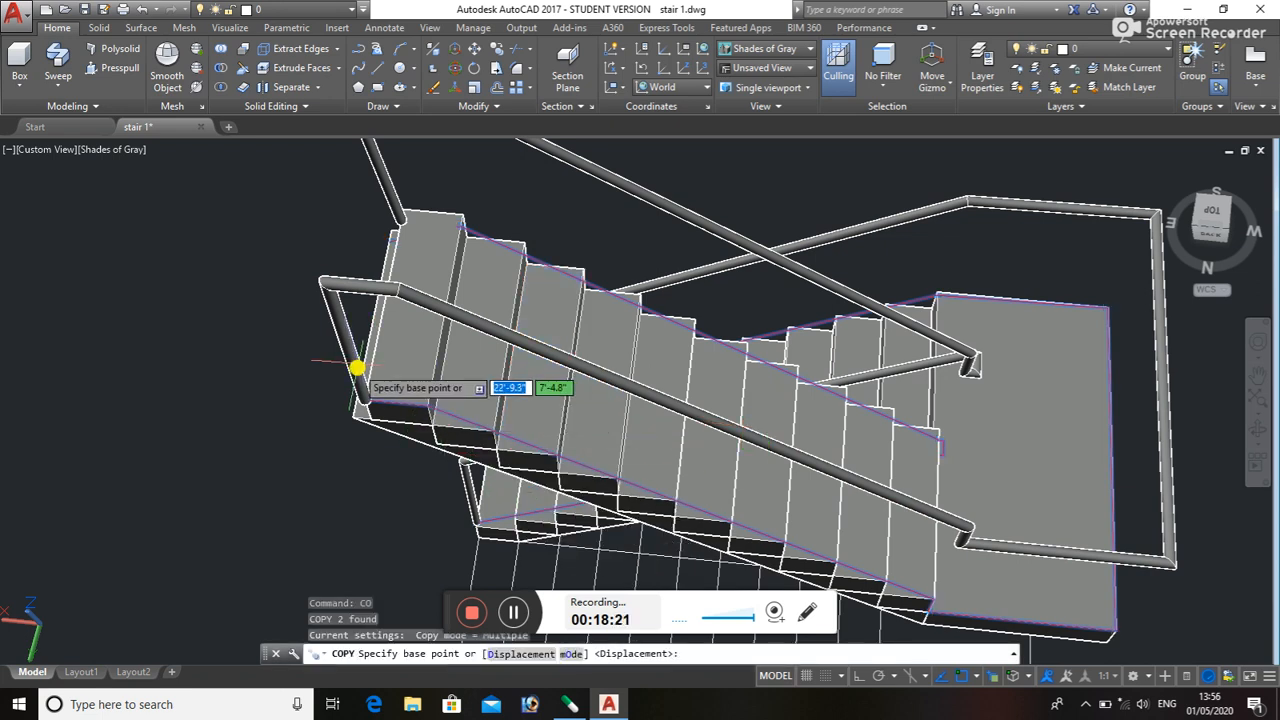
{"action": "scroll", "coordinate": [354, 366], "scroll_direction": "up", "scroll_amount": 2}
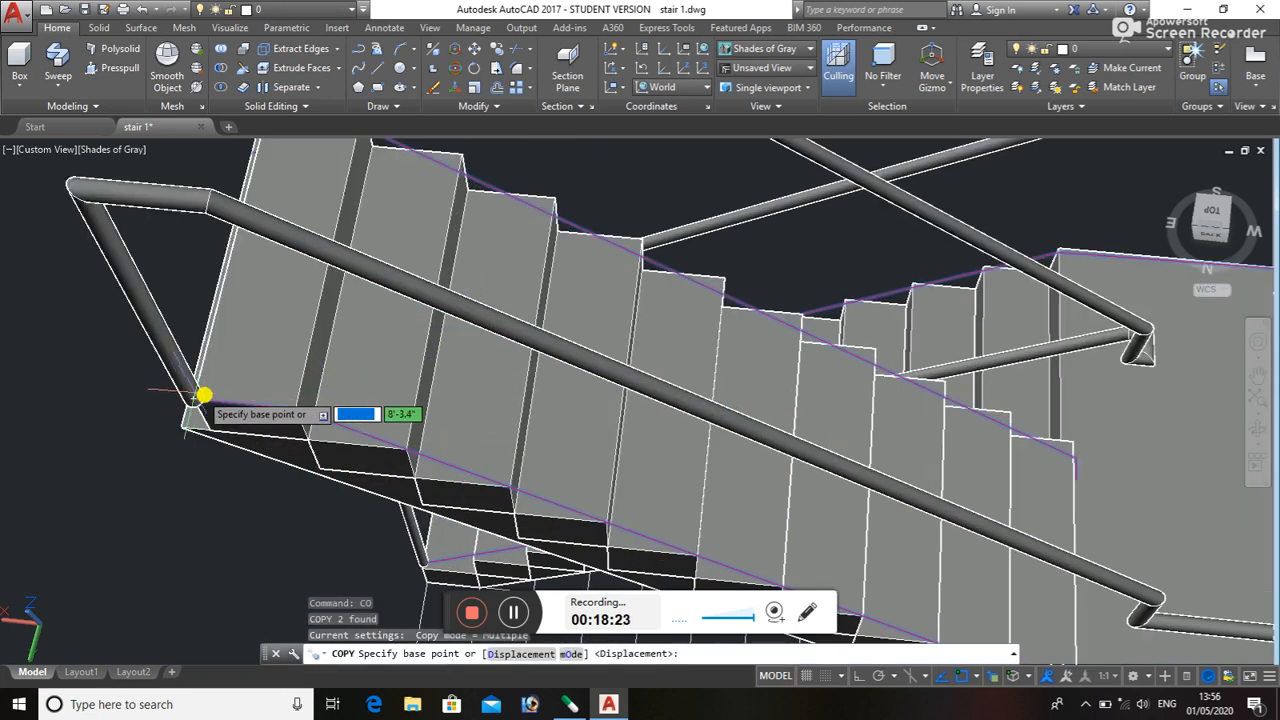
{"action": "left_click", "coordinate": [213, 402]}
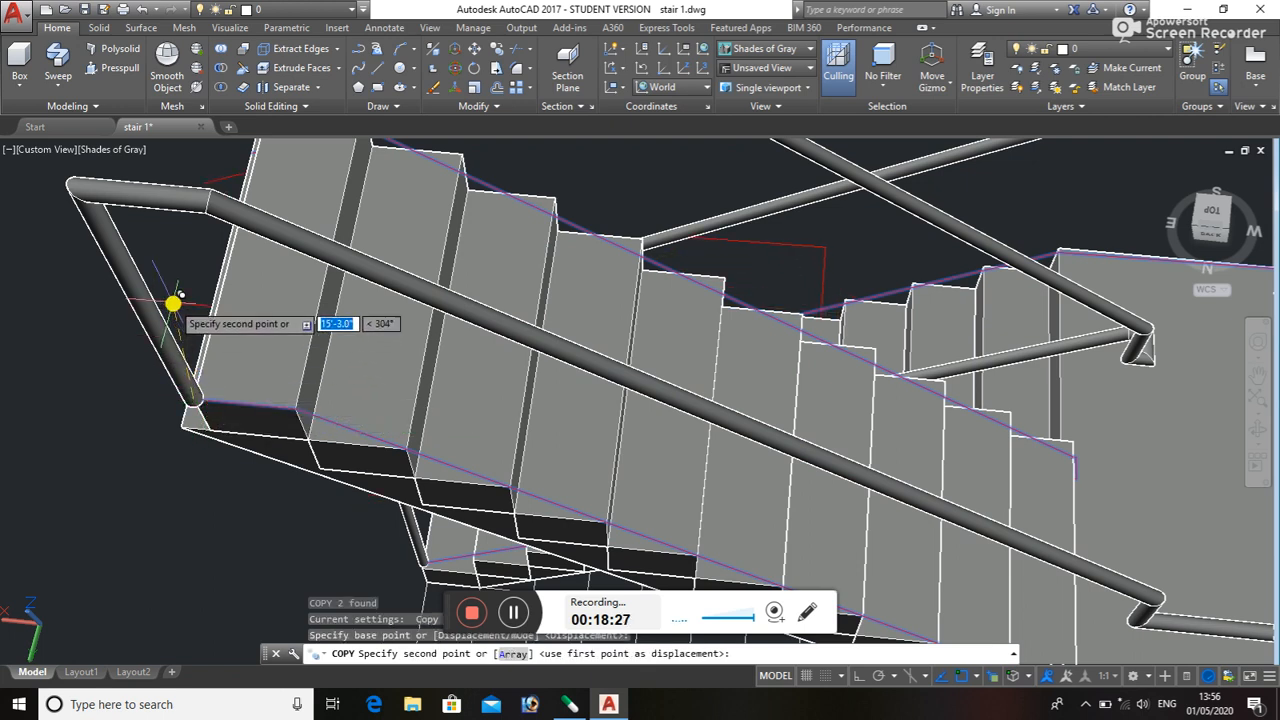
{"action": "key", "text": "F7"}
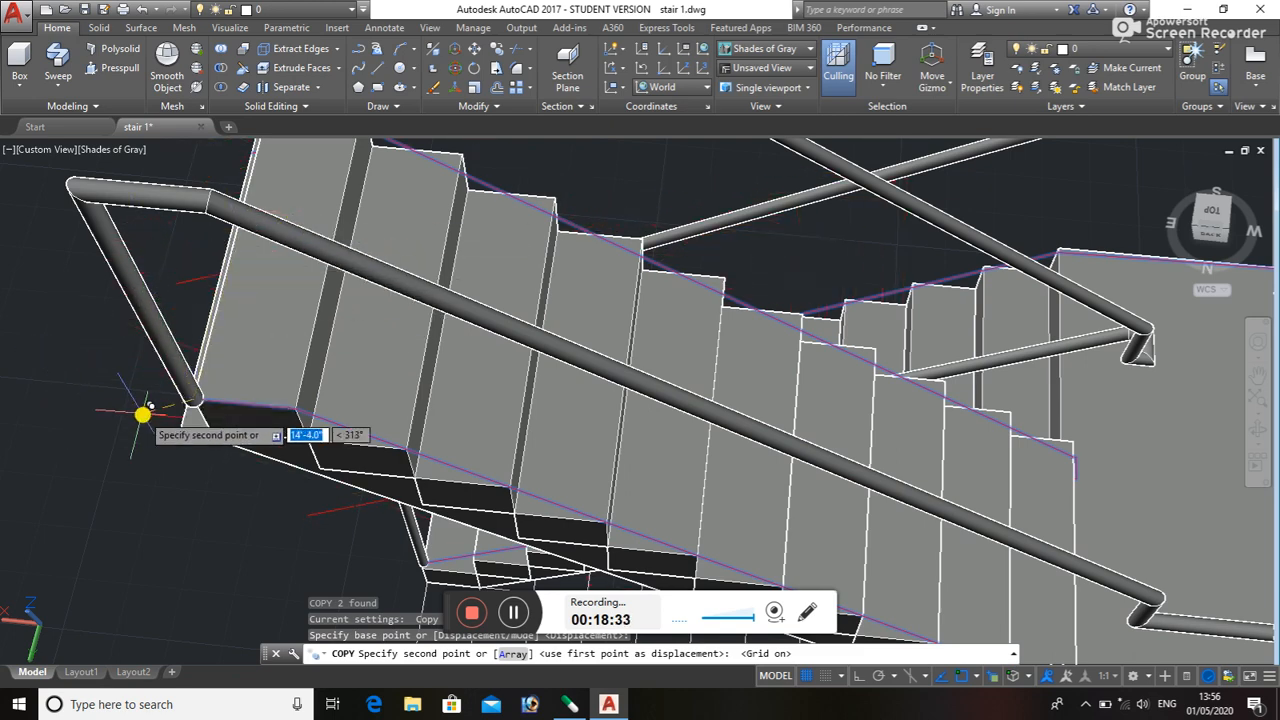
{"action": "key", "text": "F8"}
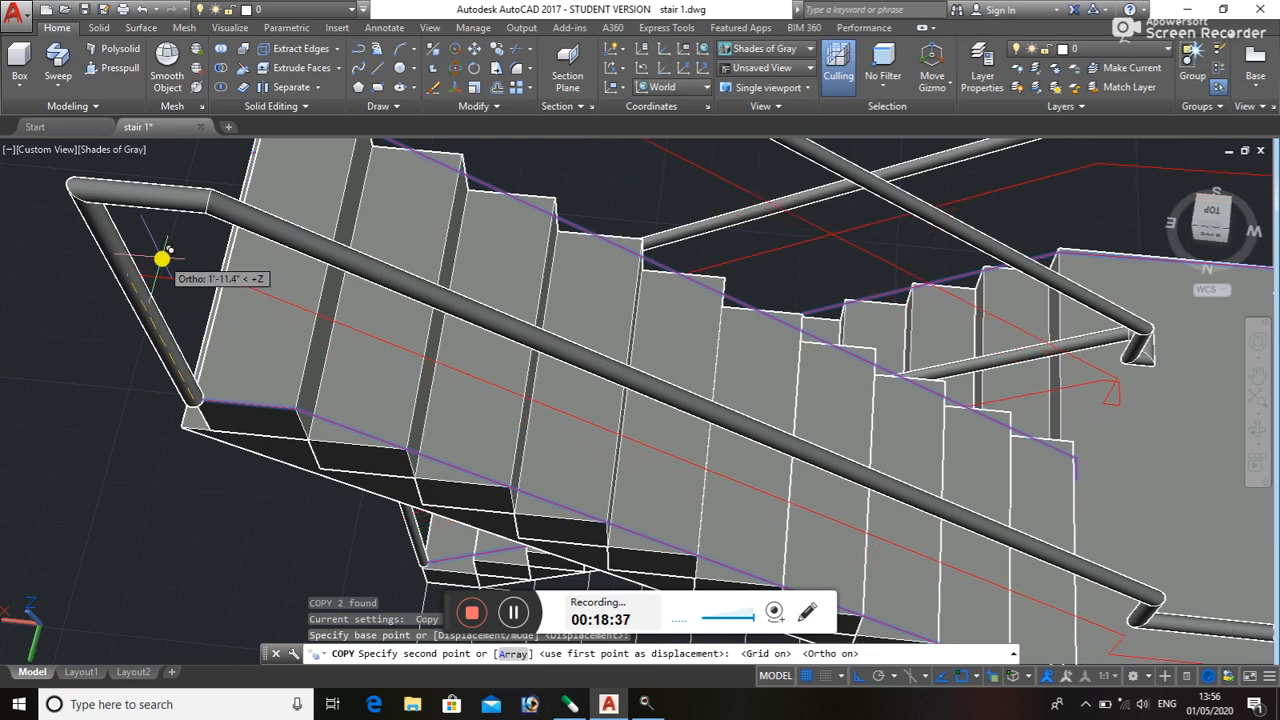
{"action": "type", "text": "2"}
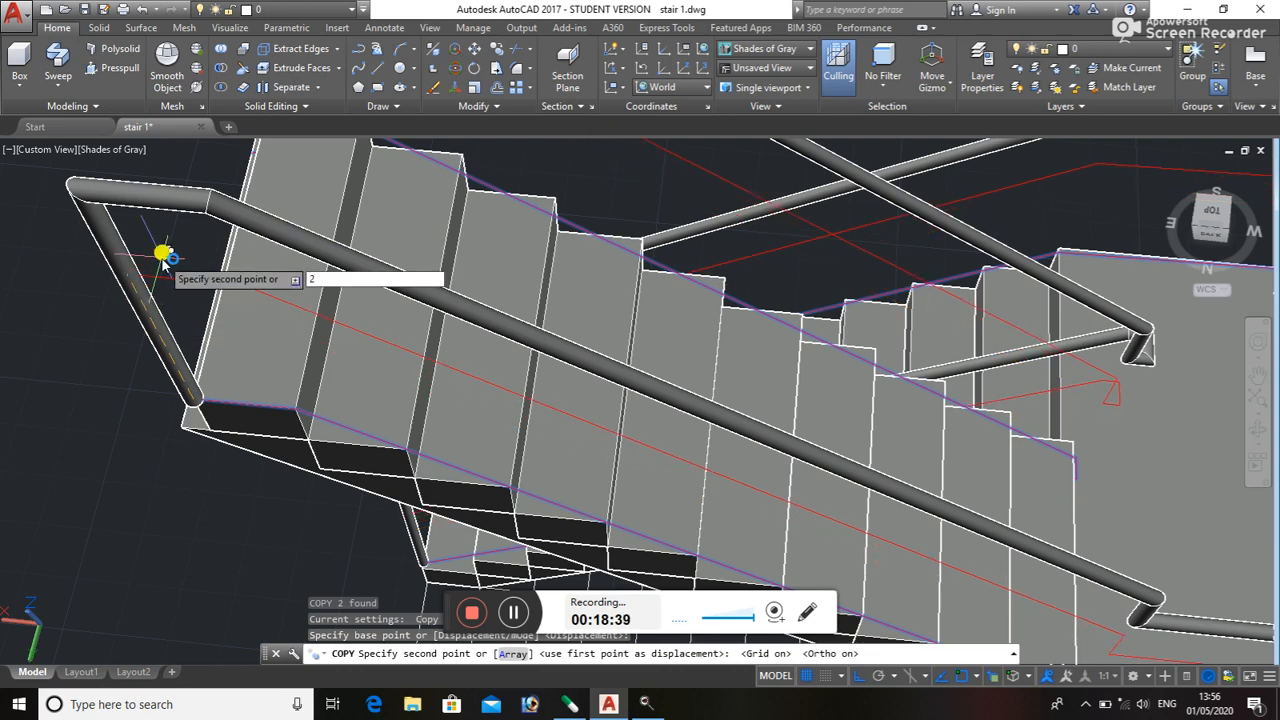
{"action": "type", "text": "'6"}
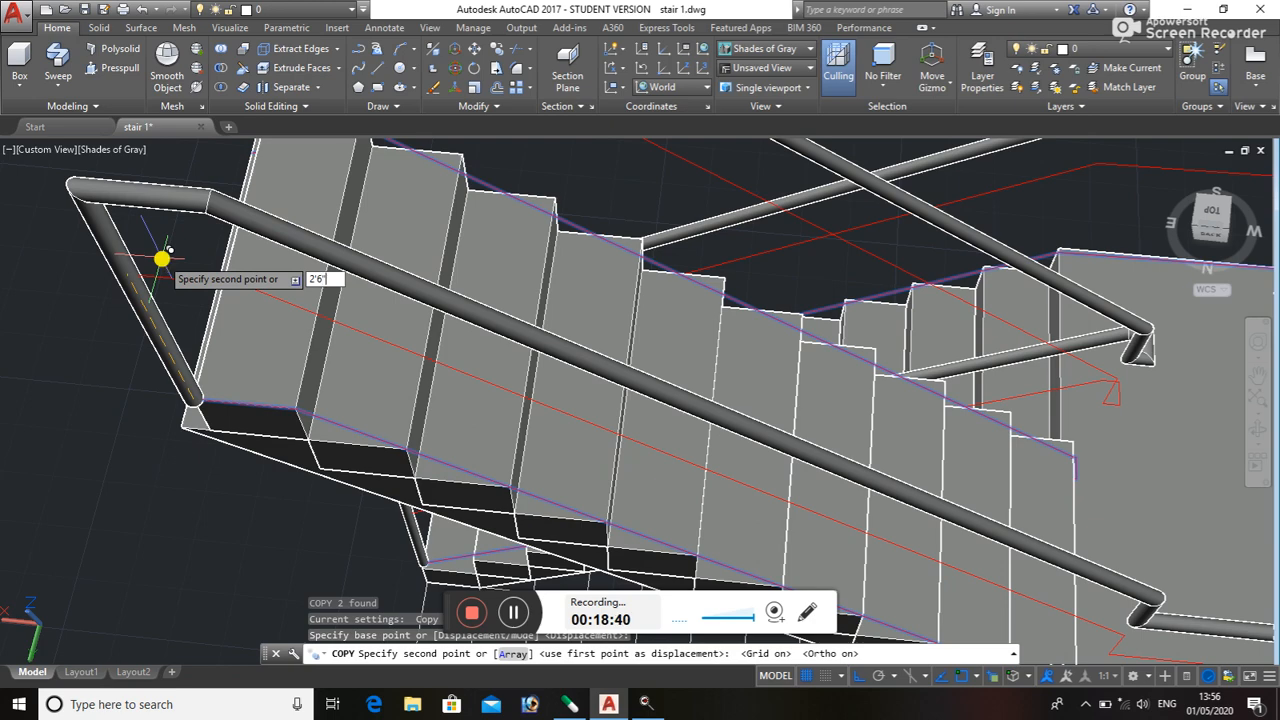
{"action": "key", "text": "Return"}
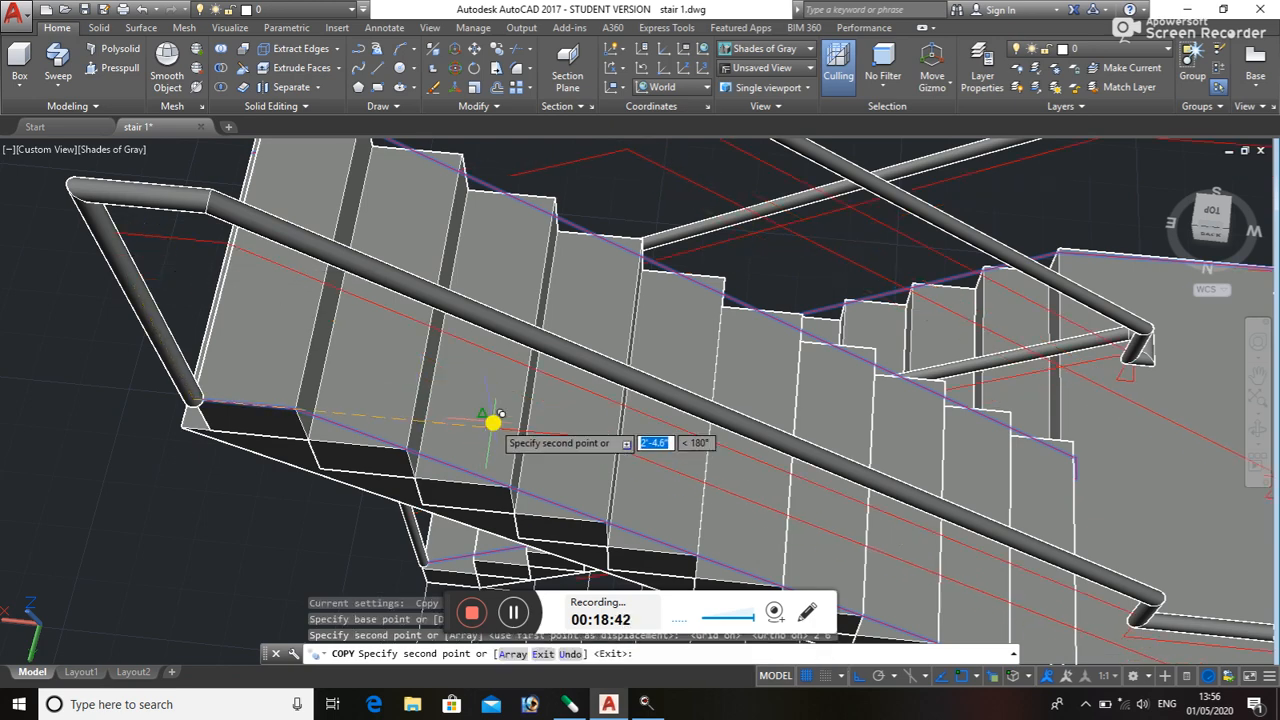
{"action": "key", "text": "Escape"}
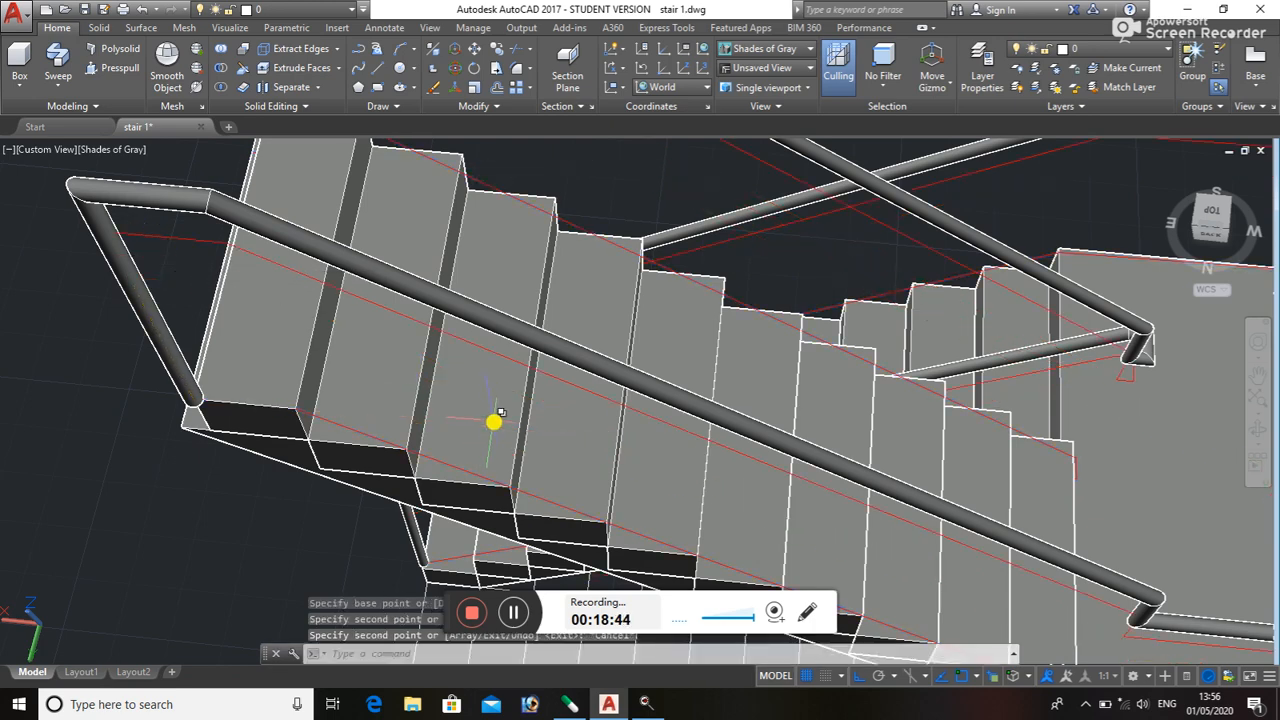